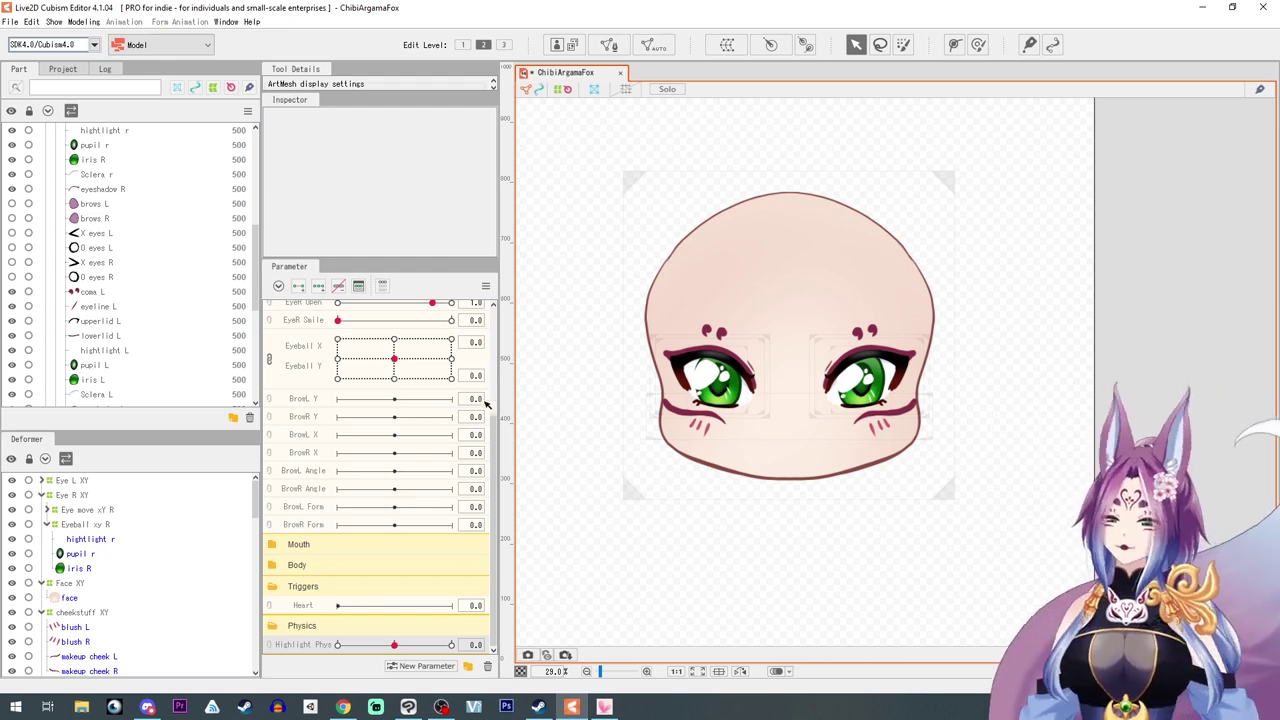
Show the forehead makeup mesh in the face folder briefly and hide it again
{"action": "scroll", "coordinate": [375, 487], "scroll_direction": "up", "scroll_amount": 3}
{"action": "mouse_move", "coordinate": [396, 357]}
{"action": "left_mouse_down"}
{"action": "mouse_move", "coordinate": [429, 370]}
{"action": "mouse_move", "coordinate": [383, 340]}
{"action": "mouse_move", "coordinate": [395, 352]}
{"action": "left_mouse_up"}
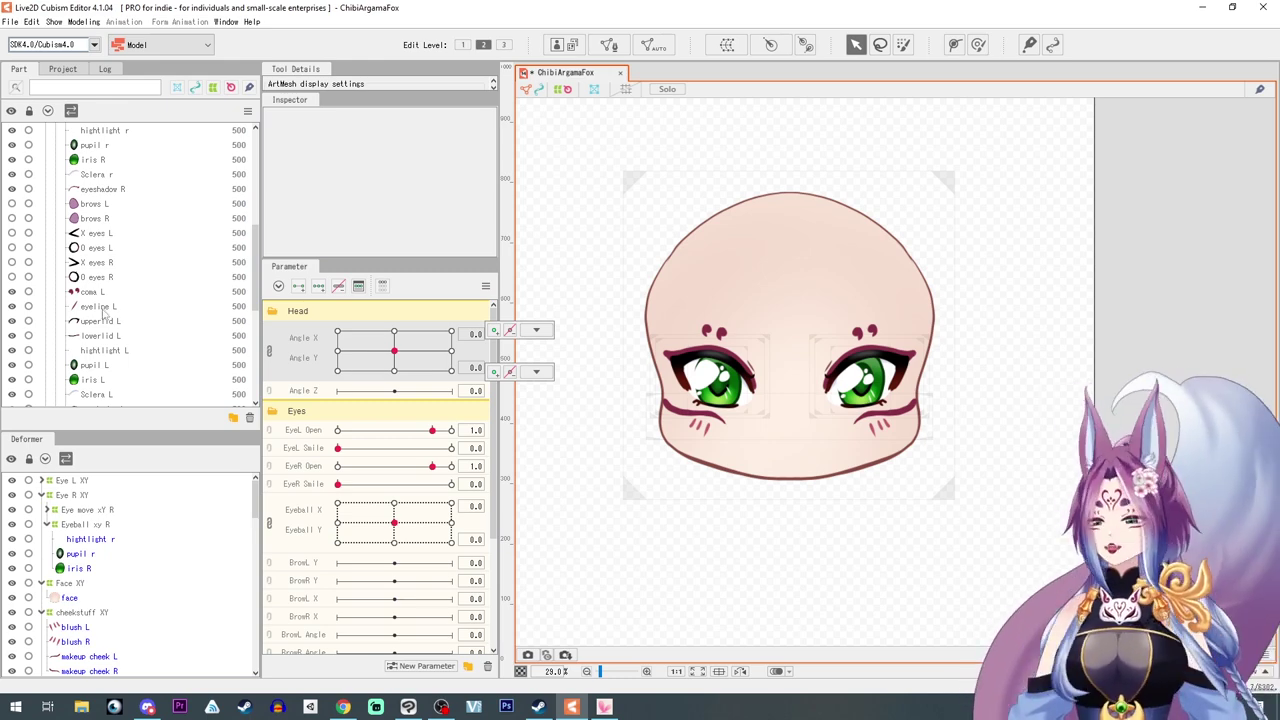
{"action": "scroll", "coordinate": [105, 315], "scroll_direction": "up", "scroll_amount": 7}
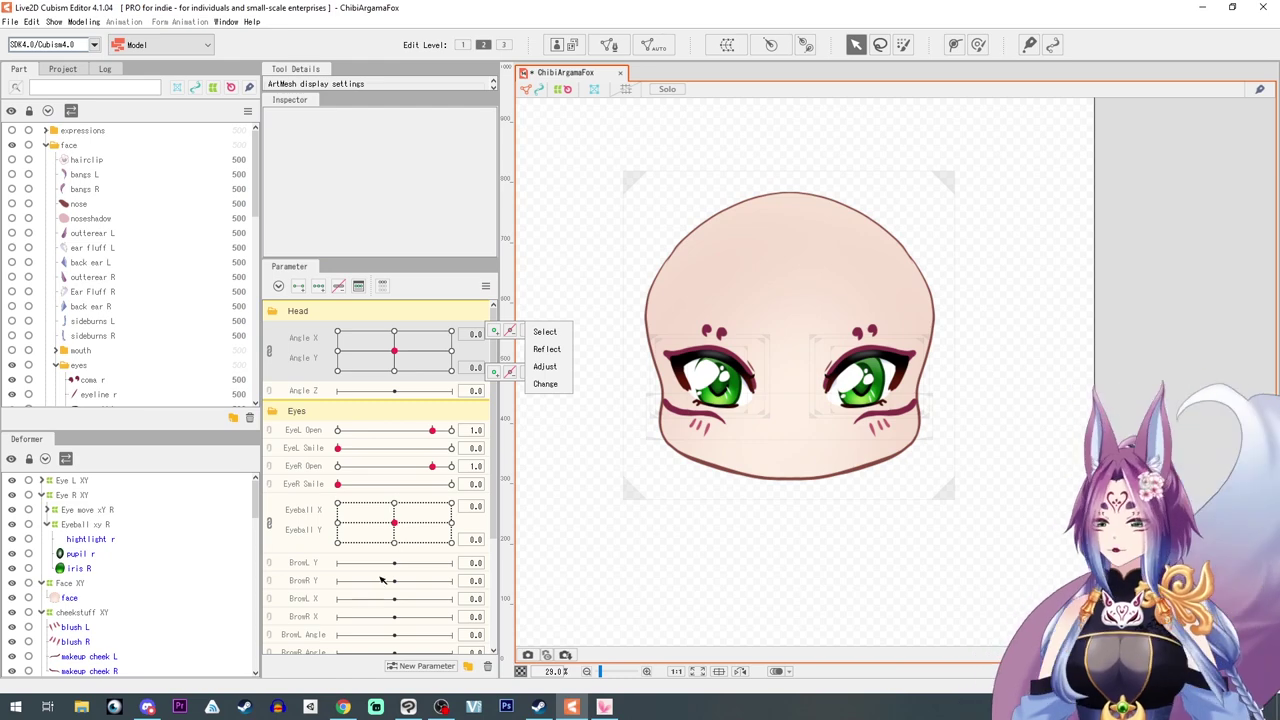
{"action": "scroll", "coordinate": [88, 350], "scroll_direction": "down", "scroll_amount": 6}
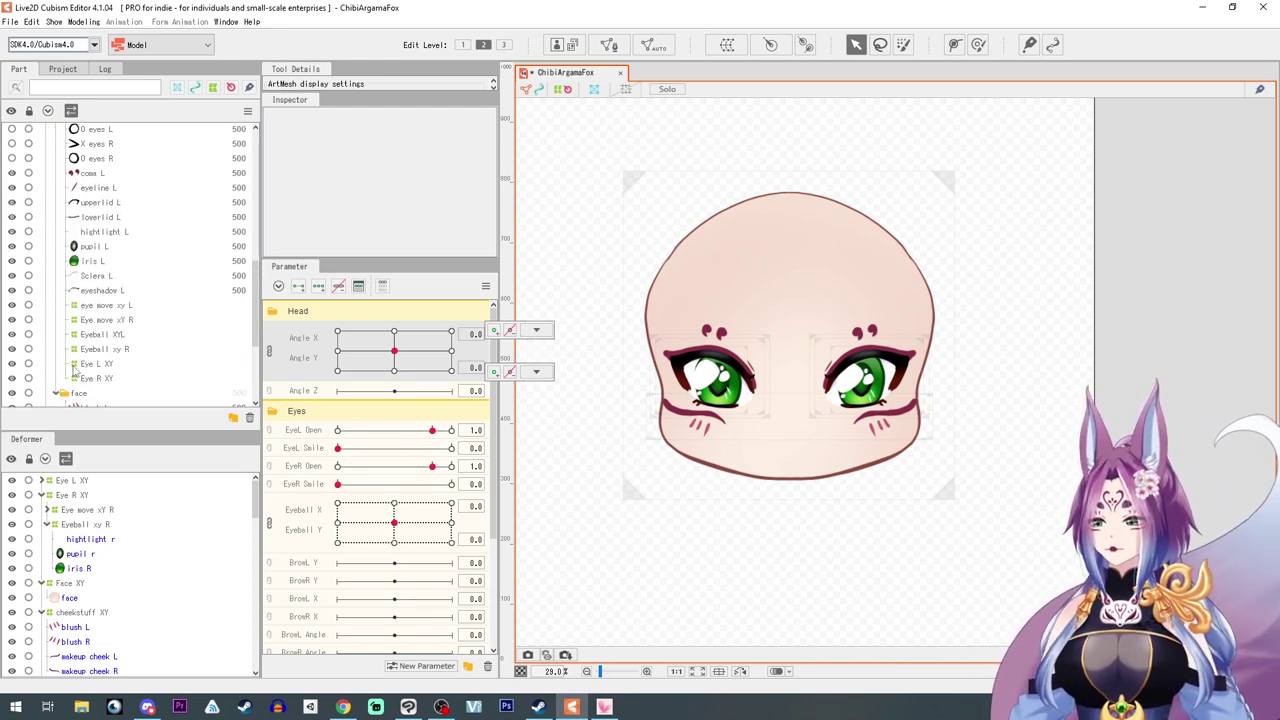
{"action": "scroll", "coordinate": [73, 370], "scroll_direction": "down", "scroll_amount": 4}
{"action": "scroll", "coordinate": [786, 530], "scroll_direction": "up", "scroll_amount": 2}
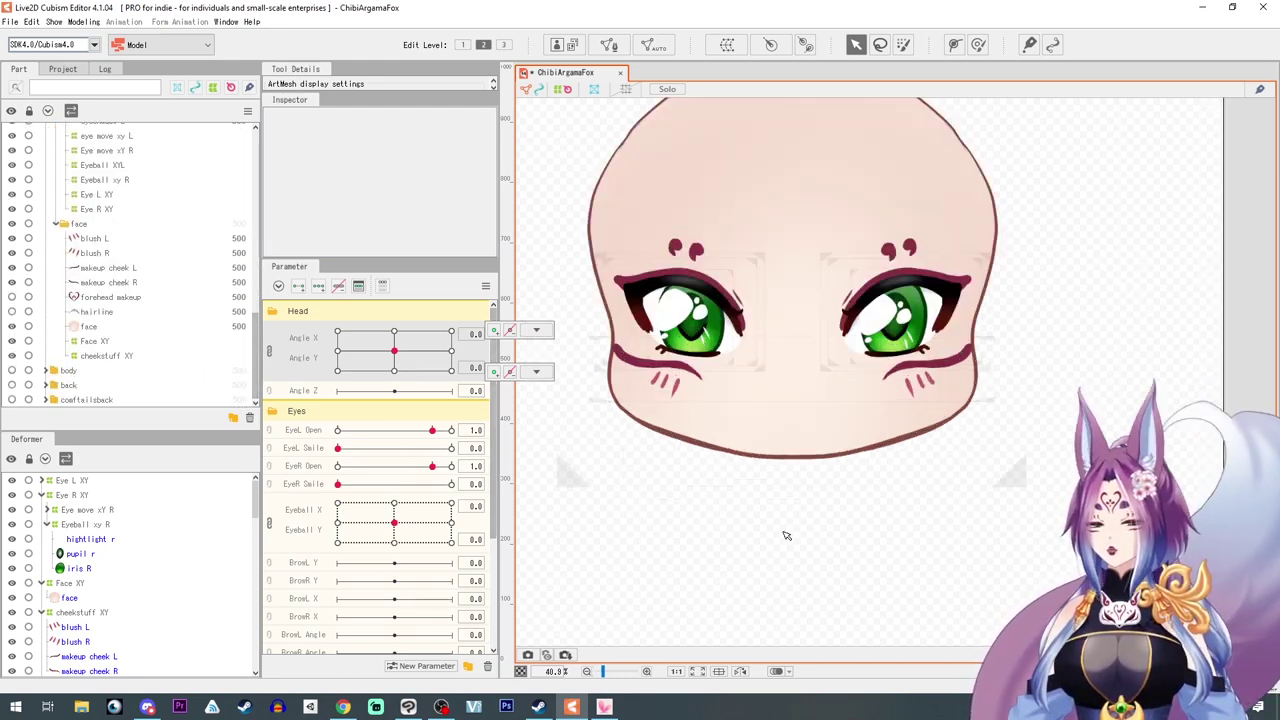
{"action": "left_click", "coordinate": [12, 298]}
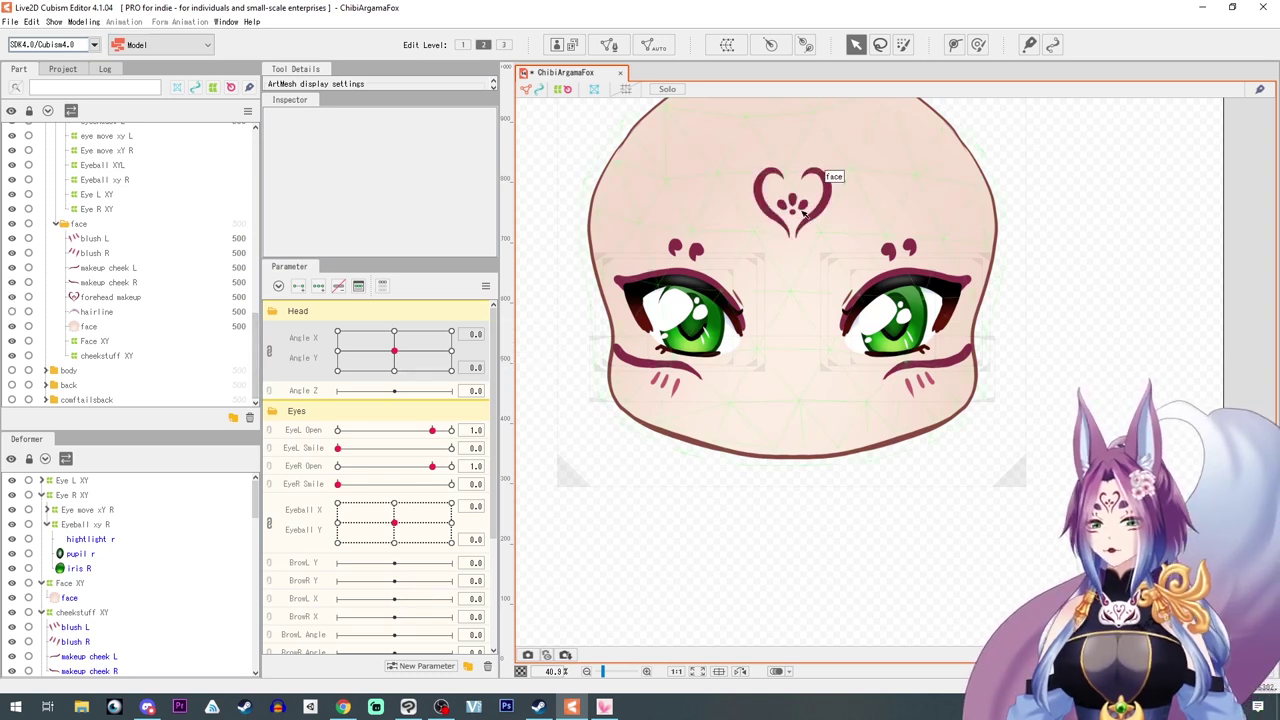
{"action": "left_click", "coordinate": [13, 298]}
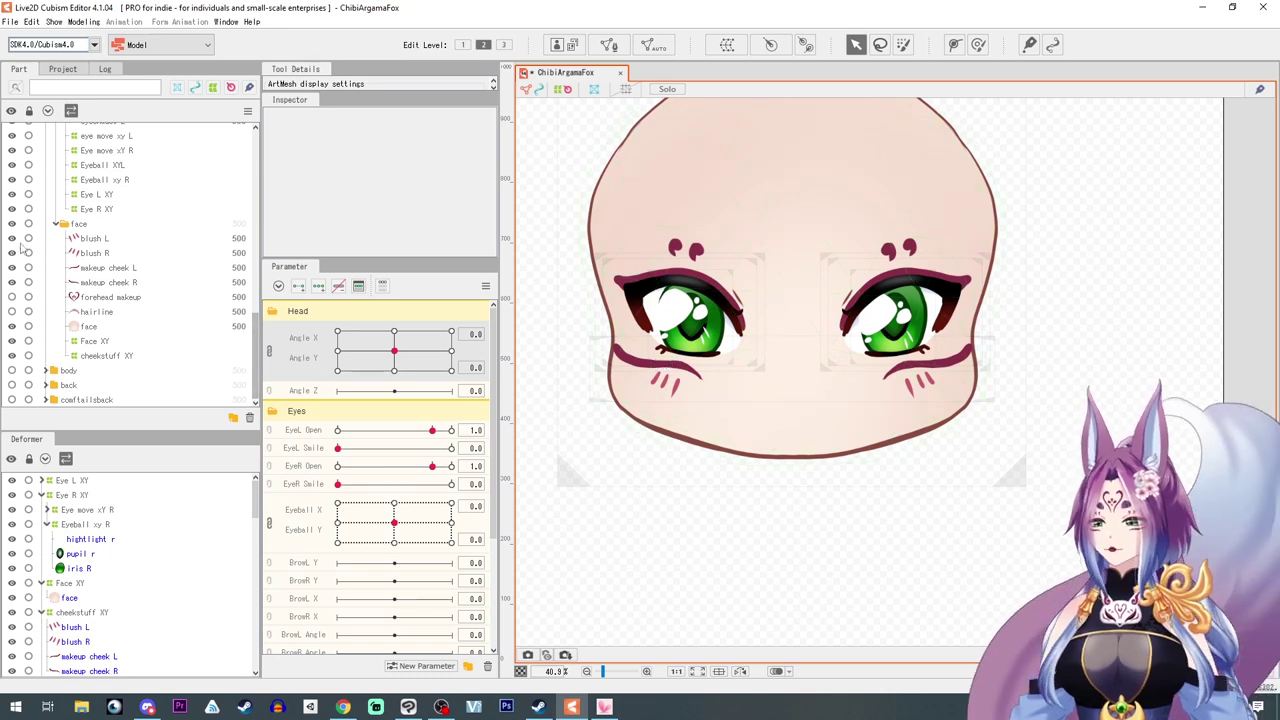
Hide the blush L and blush R meshes and make brows L and brows R visible
{"action": "left_click_drag", "start_coordinate": [12, 239], "coordinate": [12, 254]}
{"action": "scroll", "coordinate": [155, 228], "scroll_direction": "up", "scroll_amount": 6}
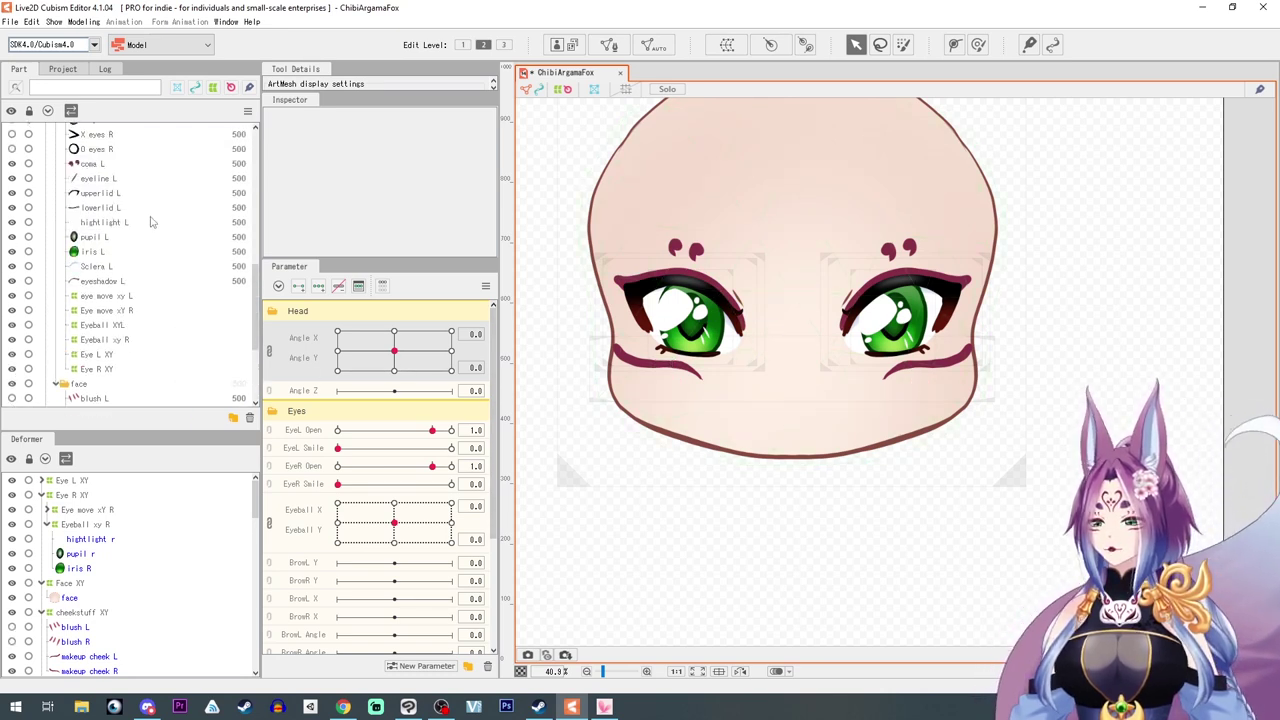
{"action": "left_click", "coordinate": [88, 289]}
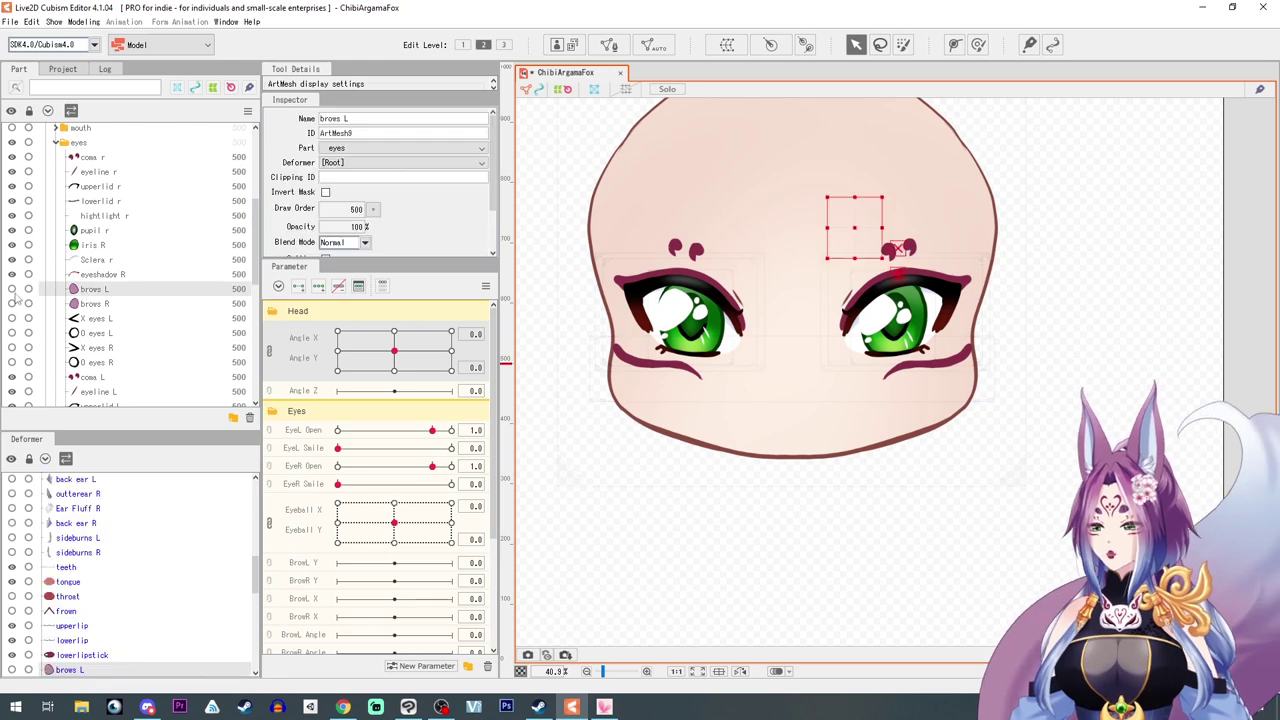
{"action": "left_click", "coordinate": [12, 289]}
{"action": "left_click", "coordinate": [12, 303]}
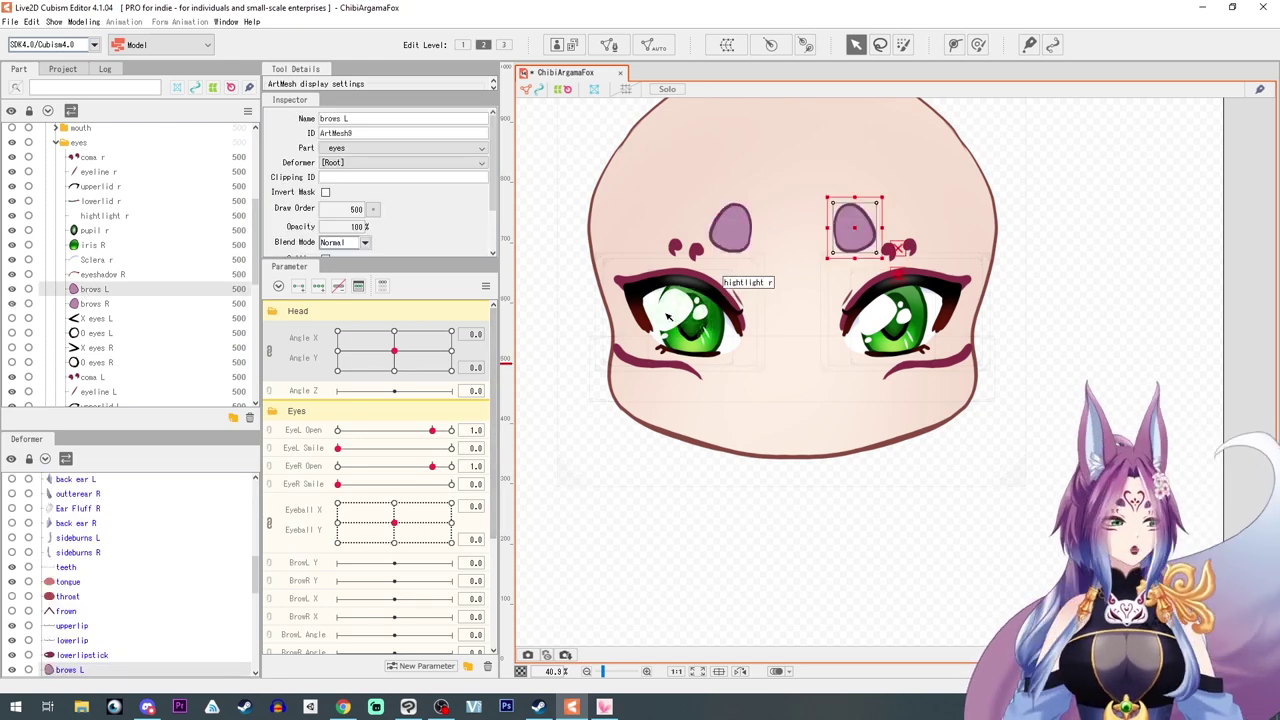
Generate an automatic mesh for brows L with the Deformation (Little) preset
{"action": "left_click", "coordinate": [656, 45]}
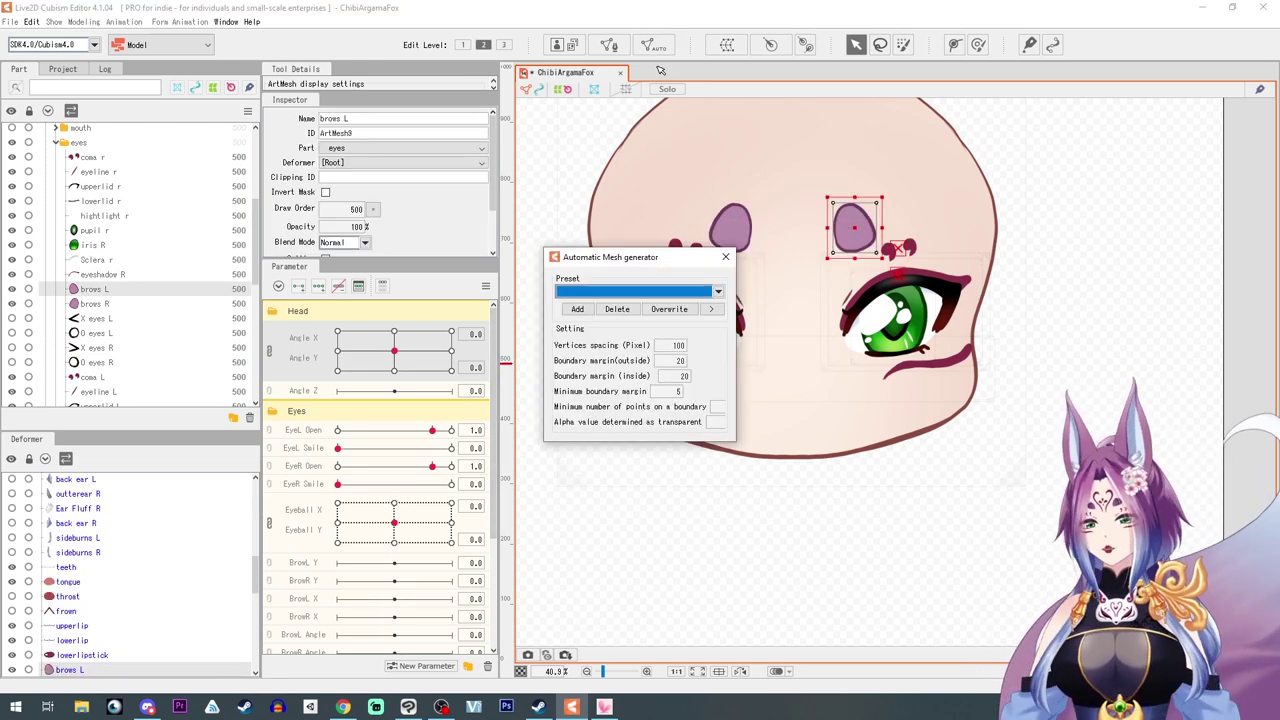
{"action": "left_click", "coordinate": [640, 291]}
{"action": "key", "text": "Up"}
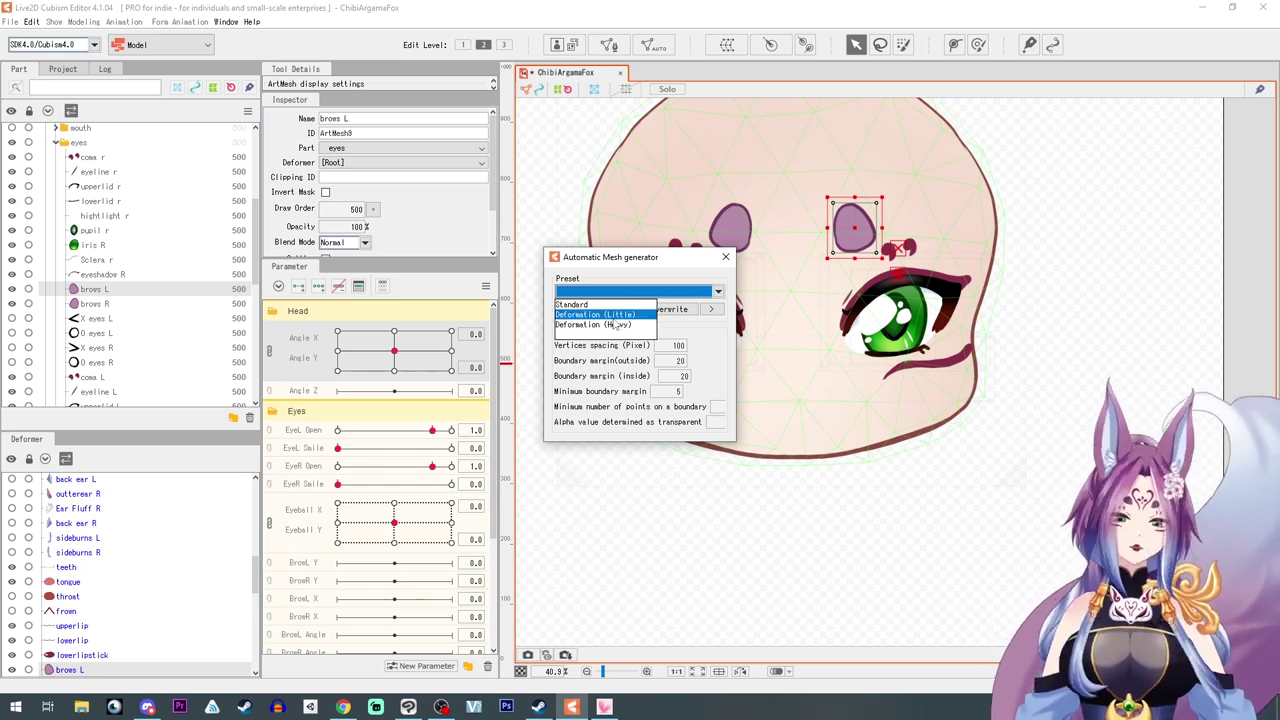
{"action": "key", "text": "Return"}
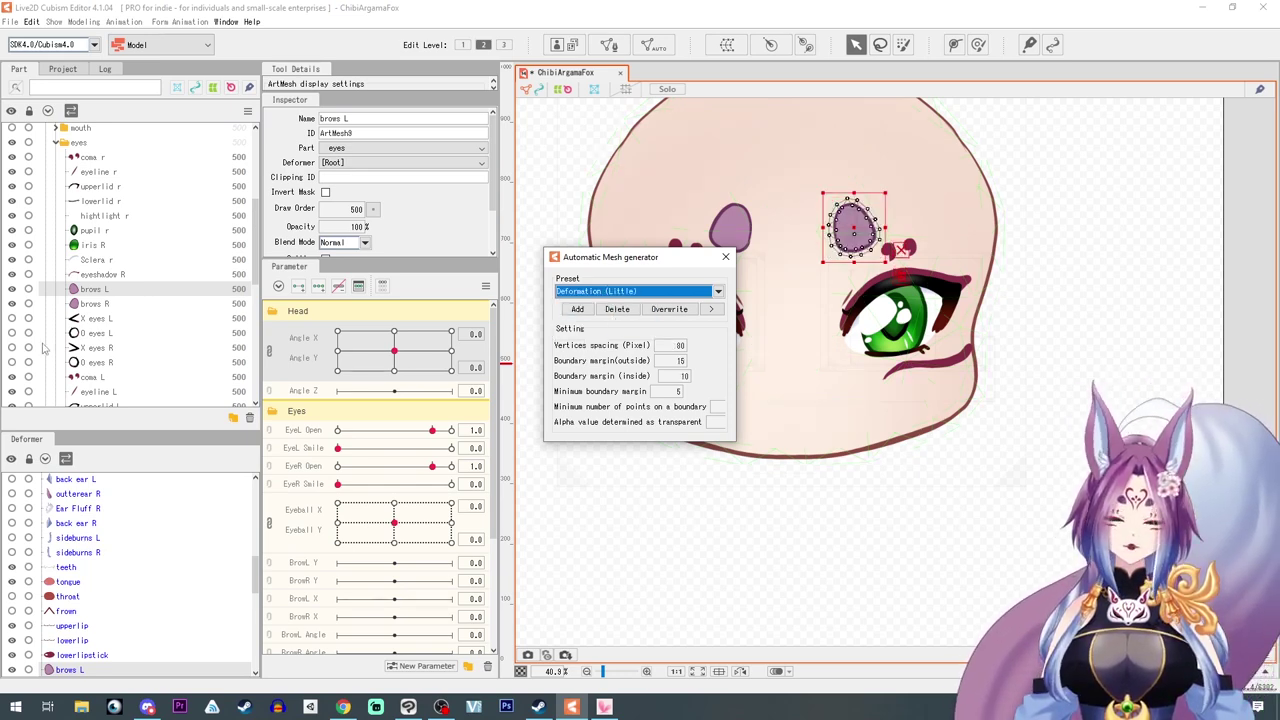
Generate an automatic mesh for brows R with the Deformation (Little) preset and close the mesh generator
{"action": "left_click", "coordinate": [93, 304]}
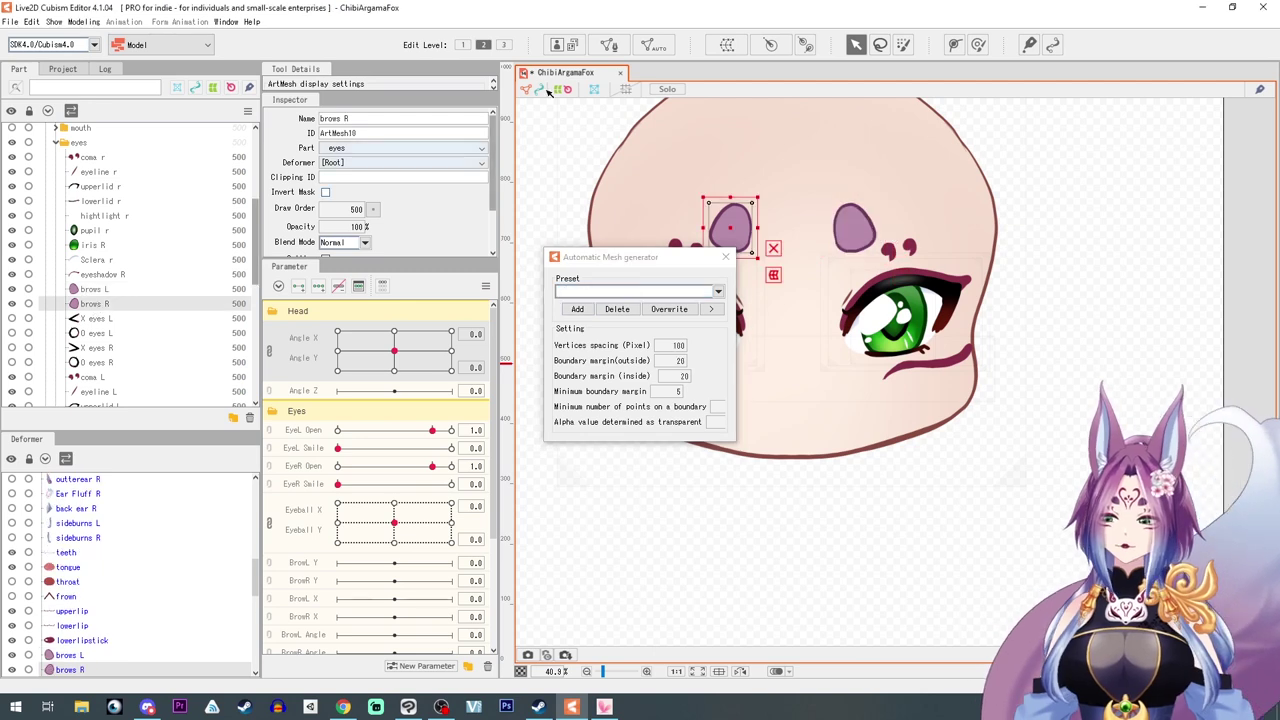
{"action": "left_click", "coordinate": [648, 292]}
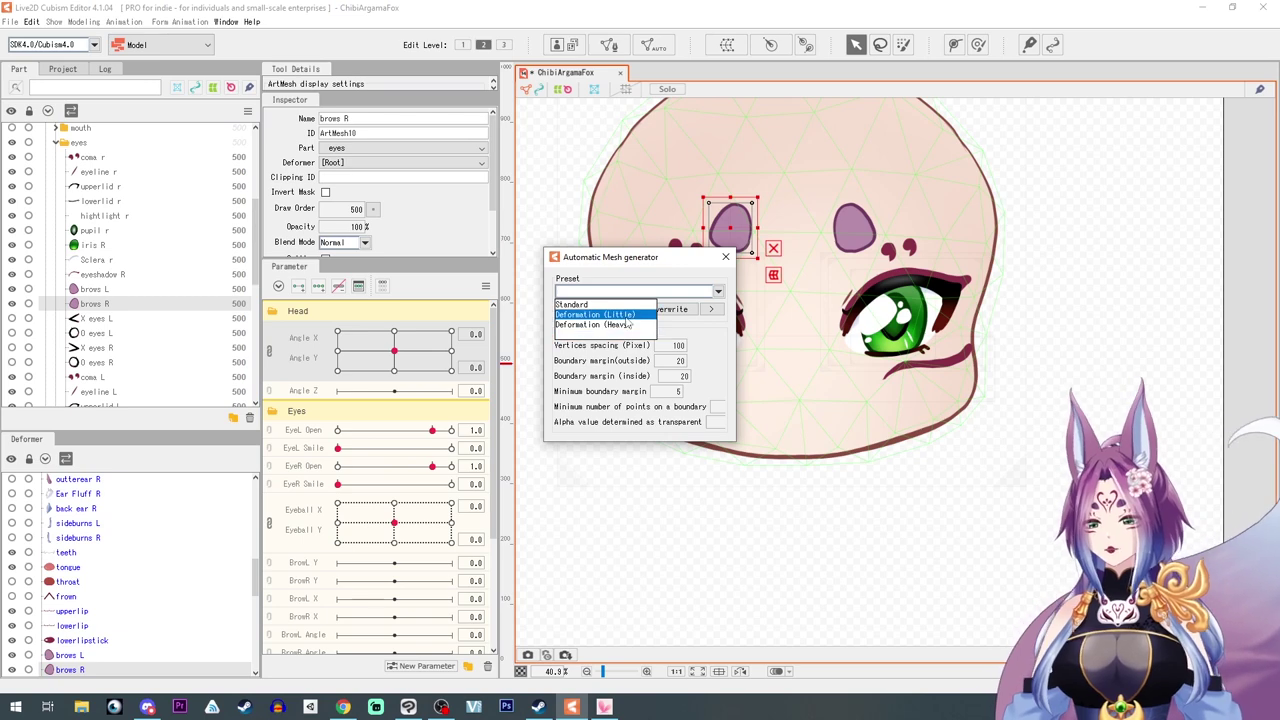
{"action": "left_click", "coordinate": [628, 315]}
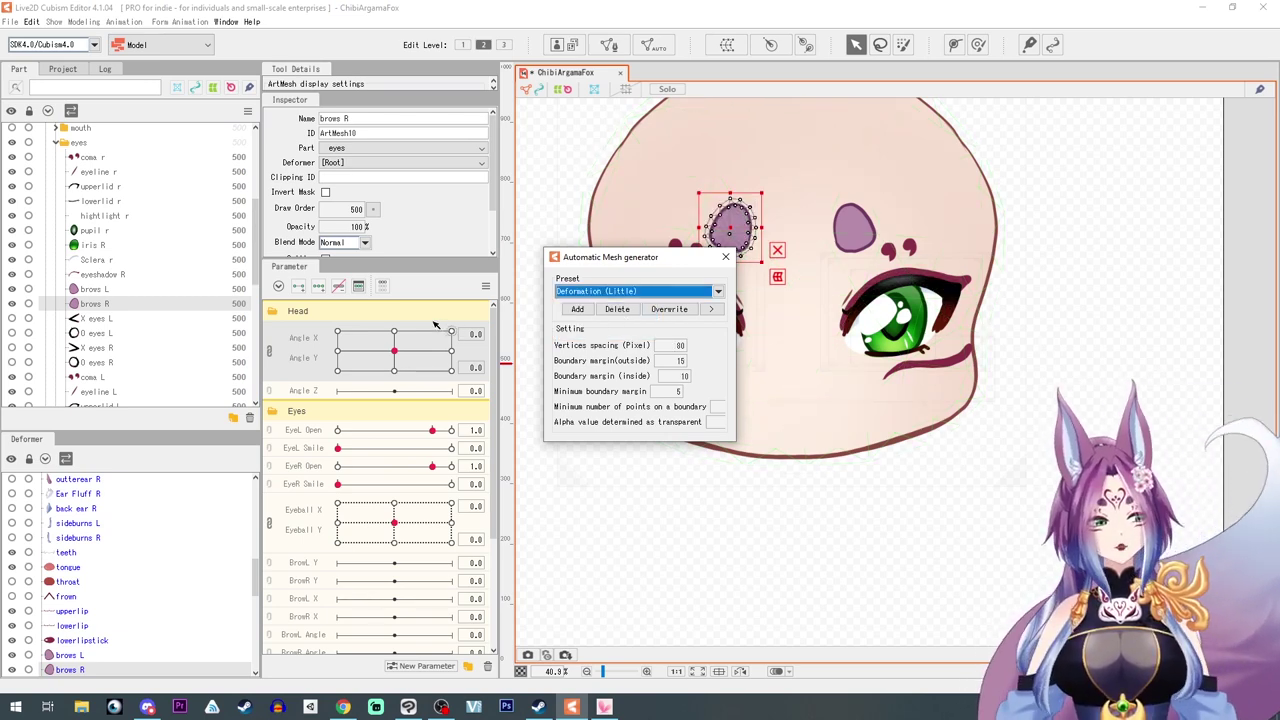
{"action": "left_click", "coordinate": [726, 257]}
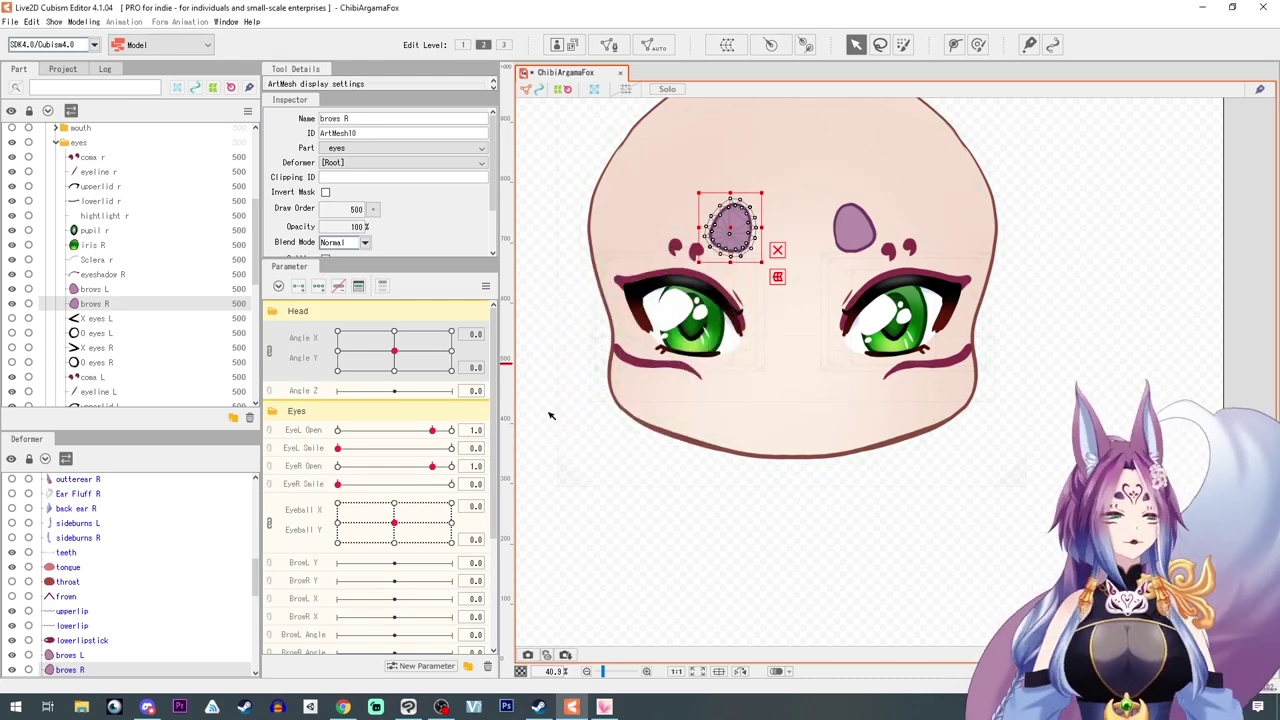
Switch to the reference chart in Chrome, examine the brow Y, X, Angle and Form poses, and return to Live2D Cubism Editor
{"action": "scroll", "coordinate": [359, 510], "scroll_direction": "down", "scroll_amount": 3}
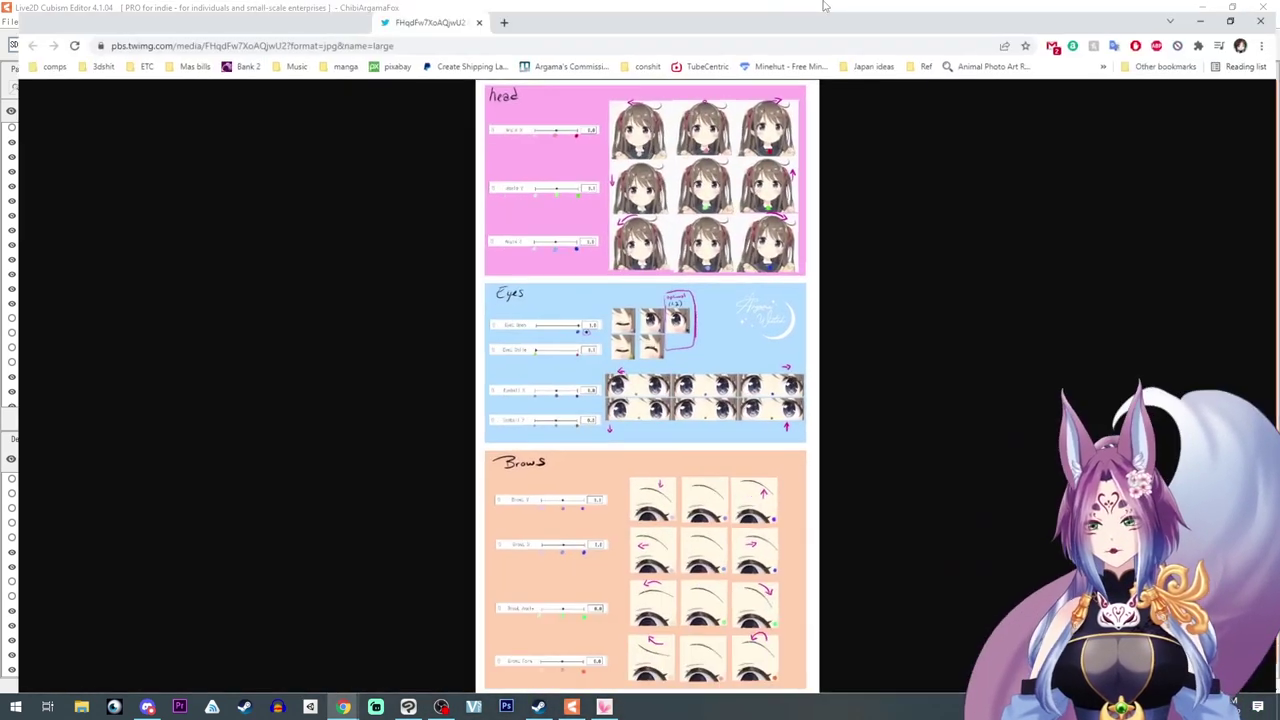
{"action": "left_click", "coordinate": [736, 512]}
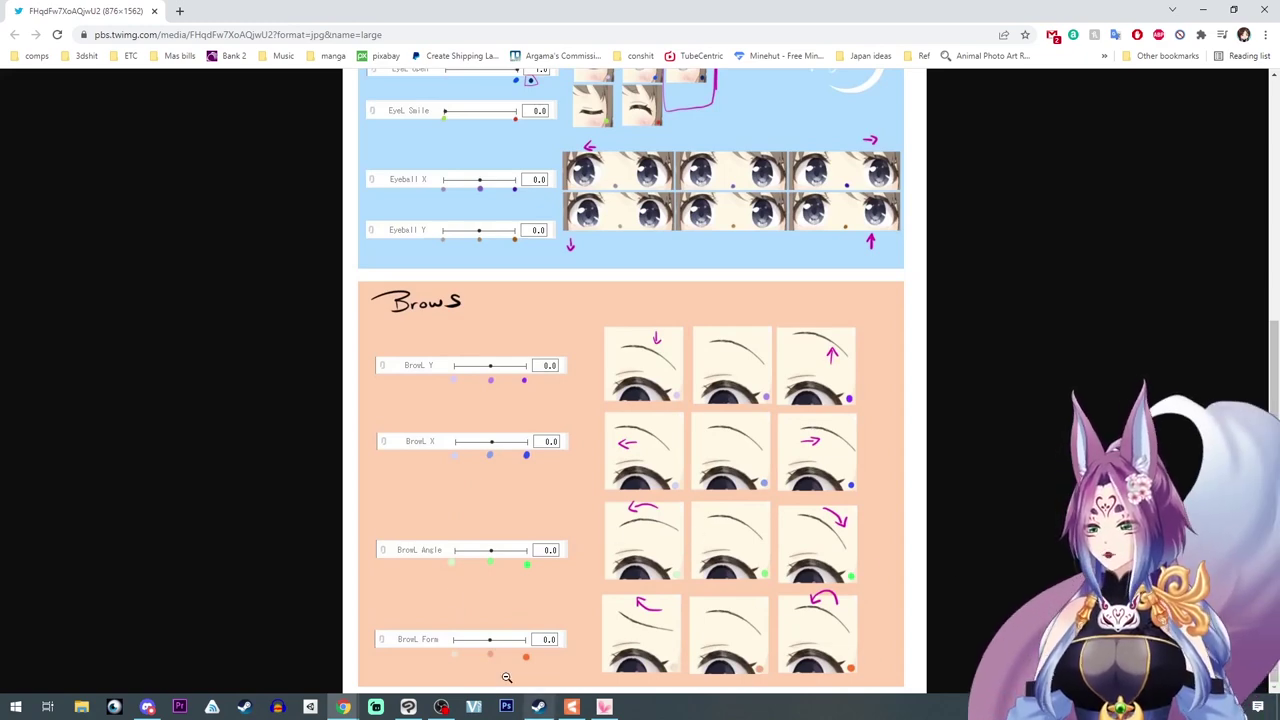
{"action": "scroll", "coordinate": [1000, 478], "scroll_direction": "up", "scroll_amount": 4}
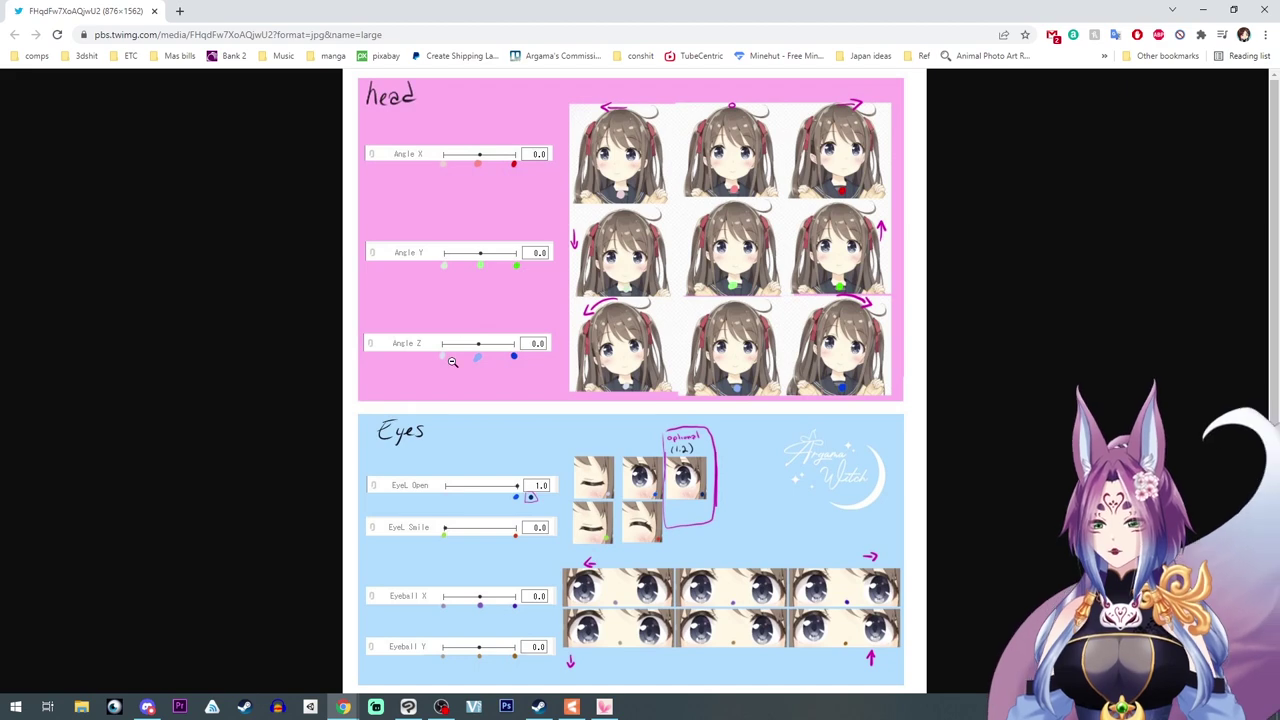
{"action": "scroll", "coordinate": [715, 460], "scroll_direction": "down", "scroll_amount": 4}
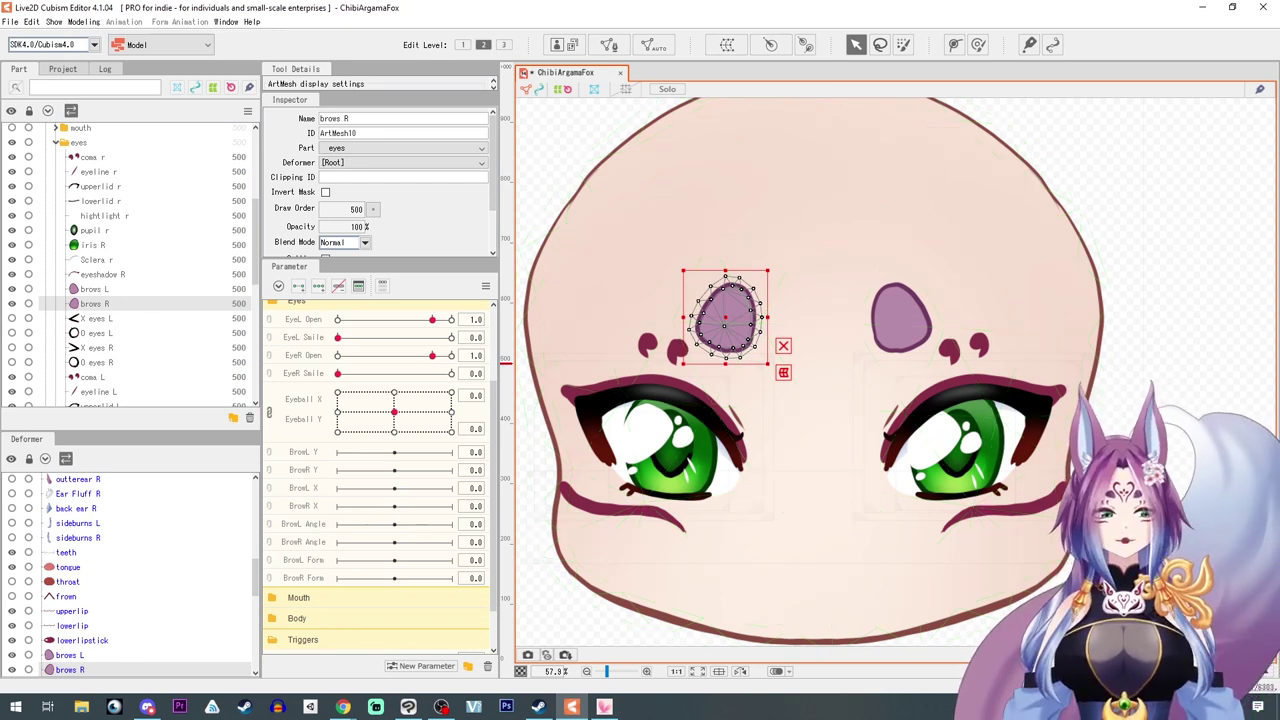
{"action": "key", "text": "alt+Tab"}
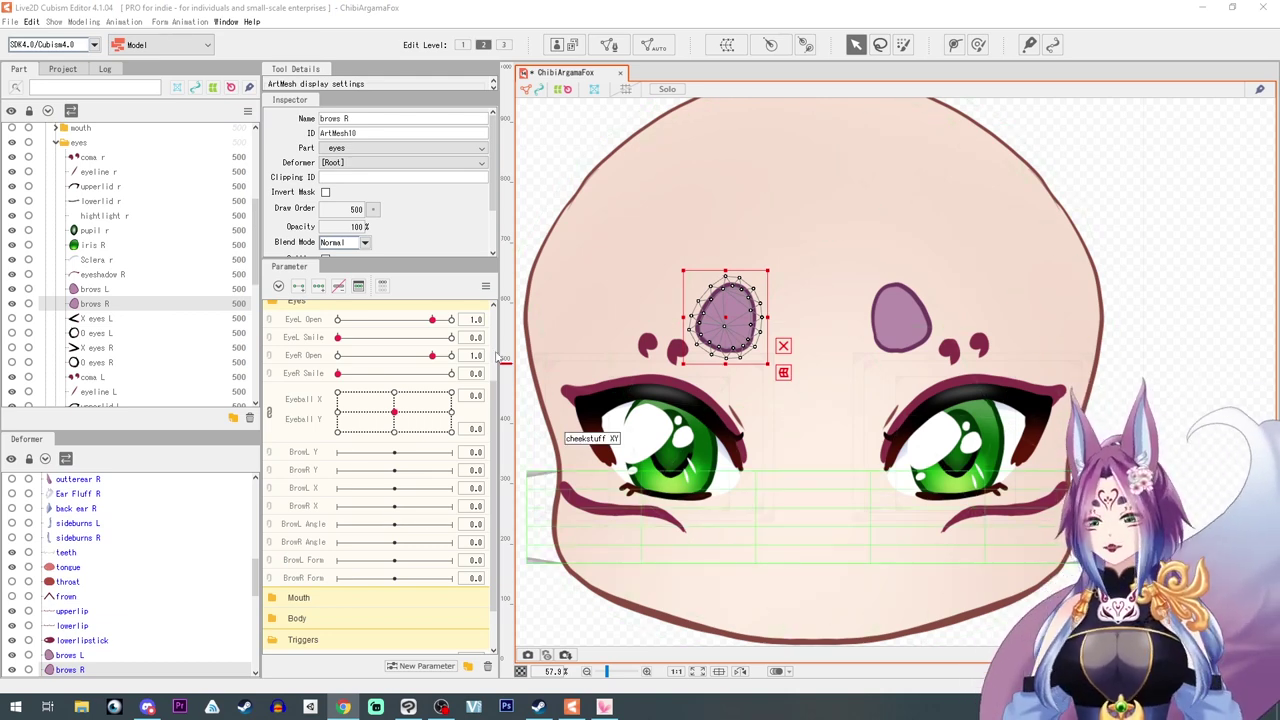
Create a three-point deform path across brows R and another across brows L
{"action": "left_click", "coordinate": [955, 45]}
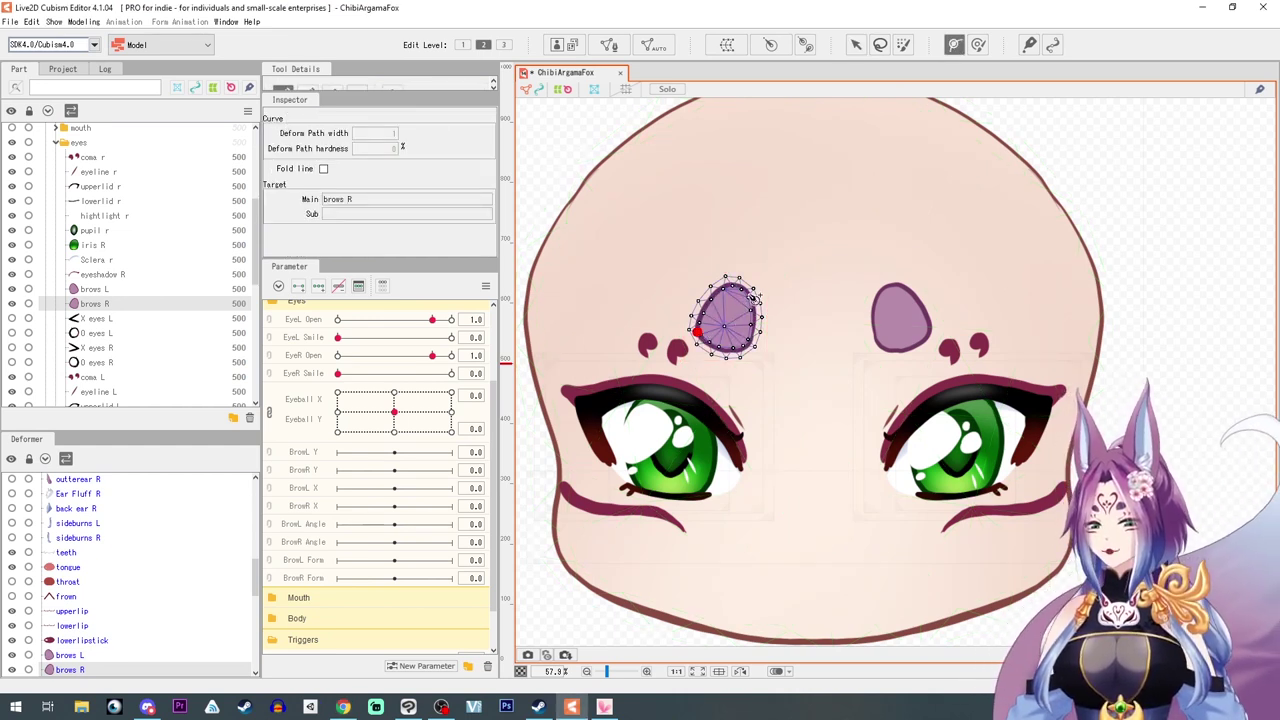
{"action": "left_click", "coordinate": [728, 320]}
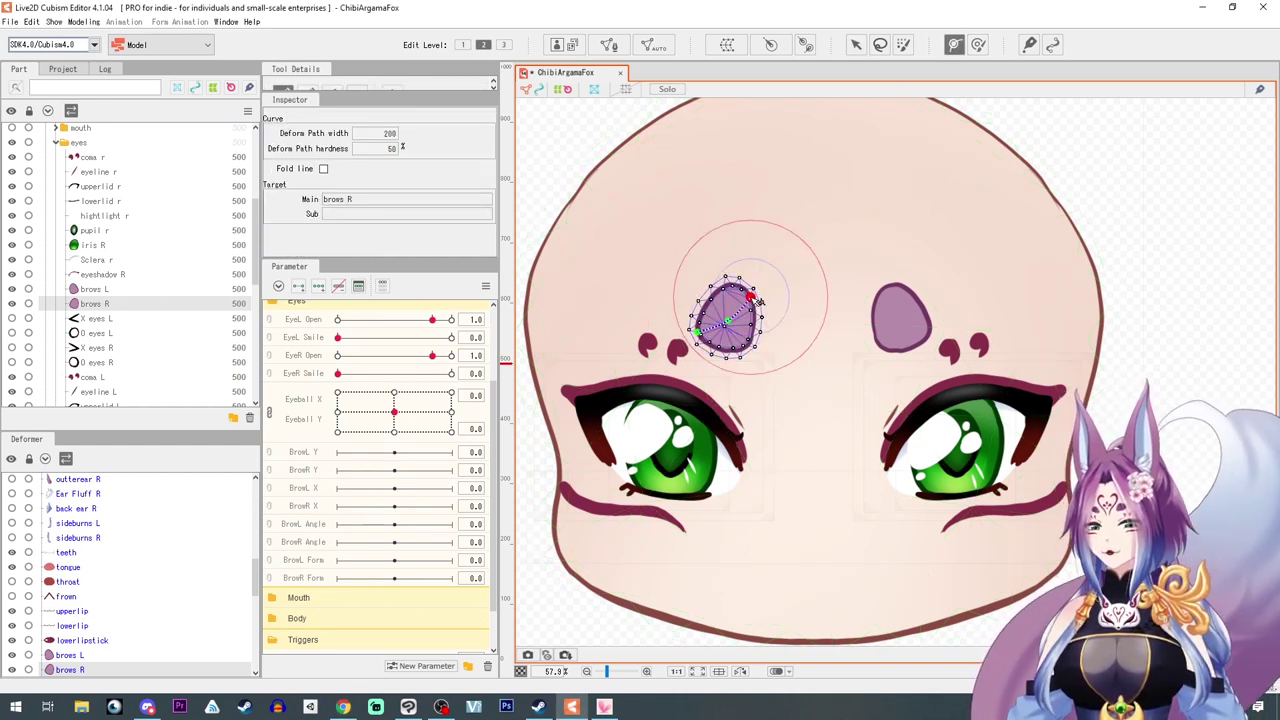
{"action": "left_click", "coordinate": [100, 290]}
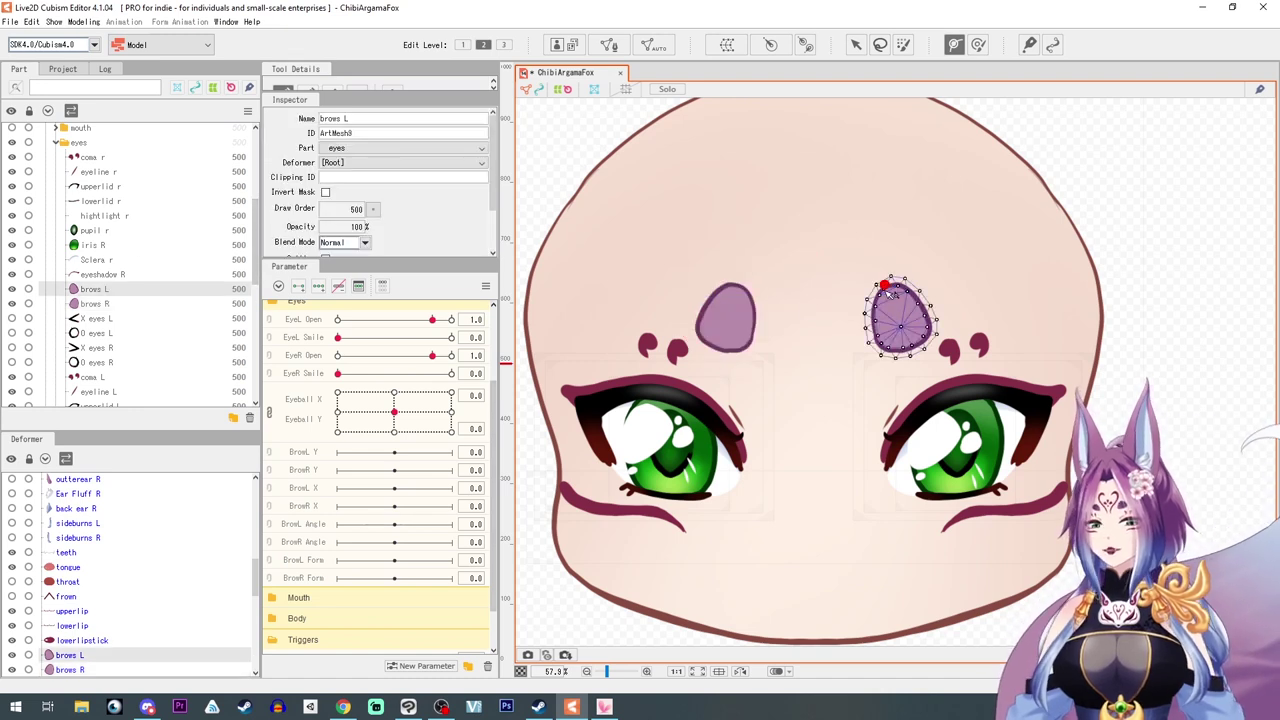
{"action": "left_click", "coordinate": [893, 318]}
{"action": "left_click", "coordinate": [926, 338]}
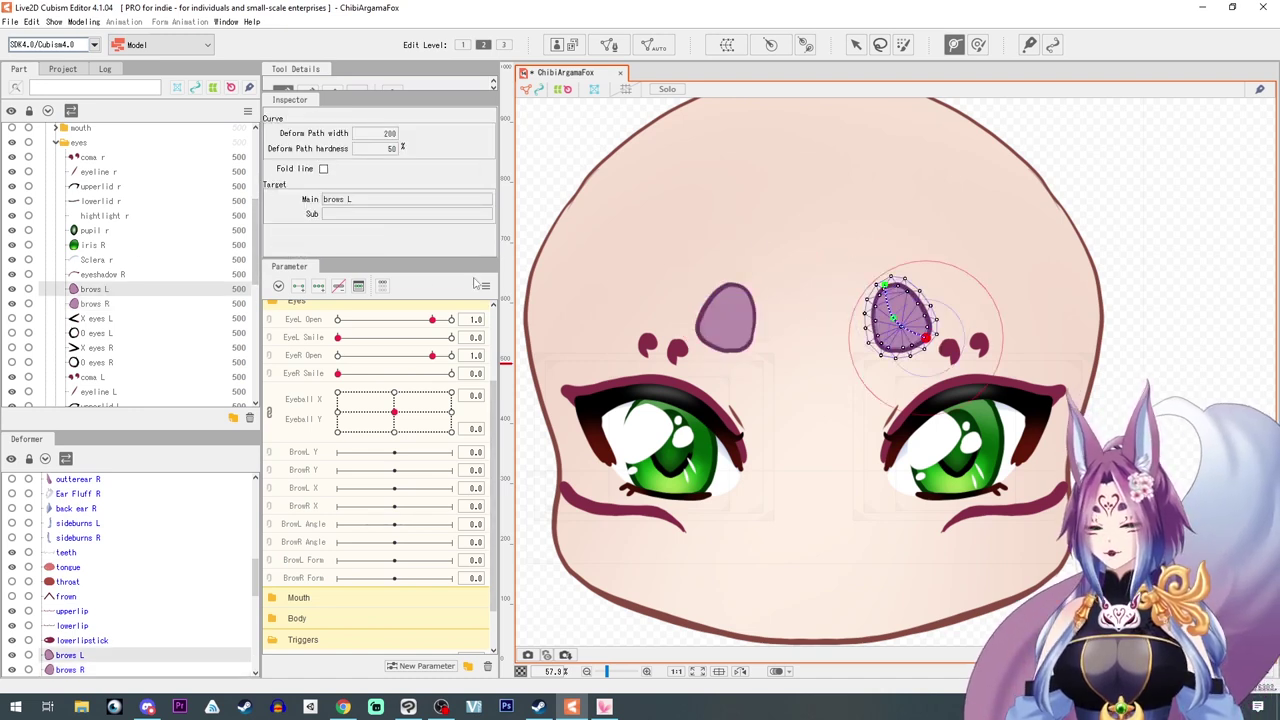
{"action": "left_click", "coordinate": [856, 44]}
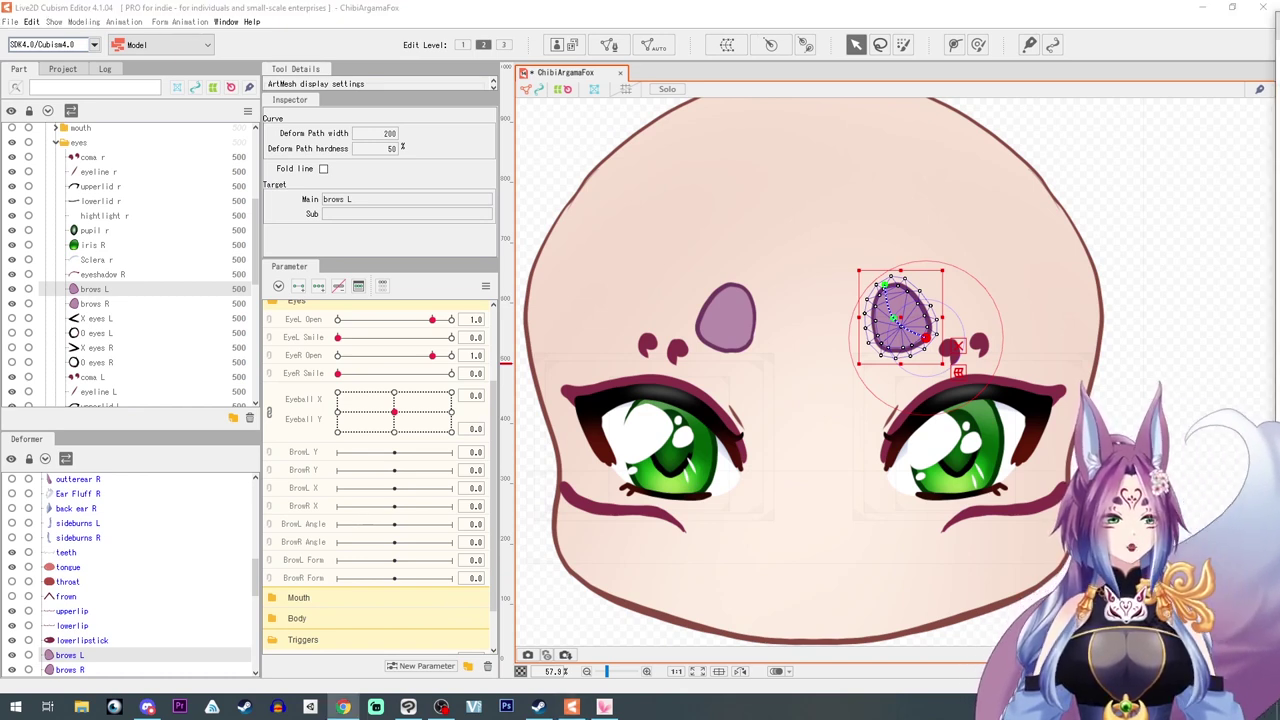
Move the BrowR Angle parameter below BrowR Form in the parameter list
{"action": "left_click", "coordinate": [309, 562]}
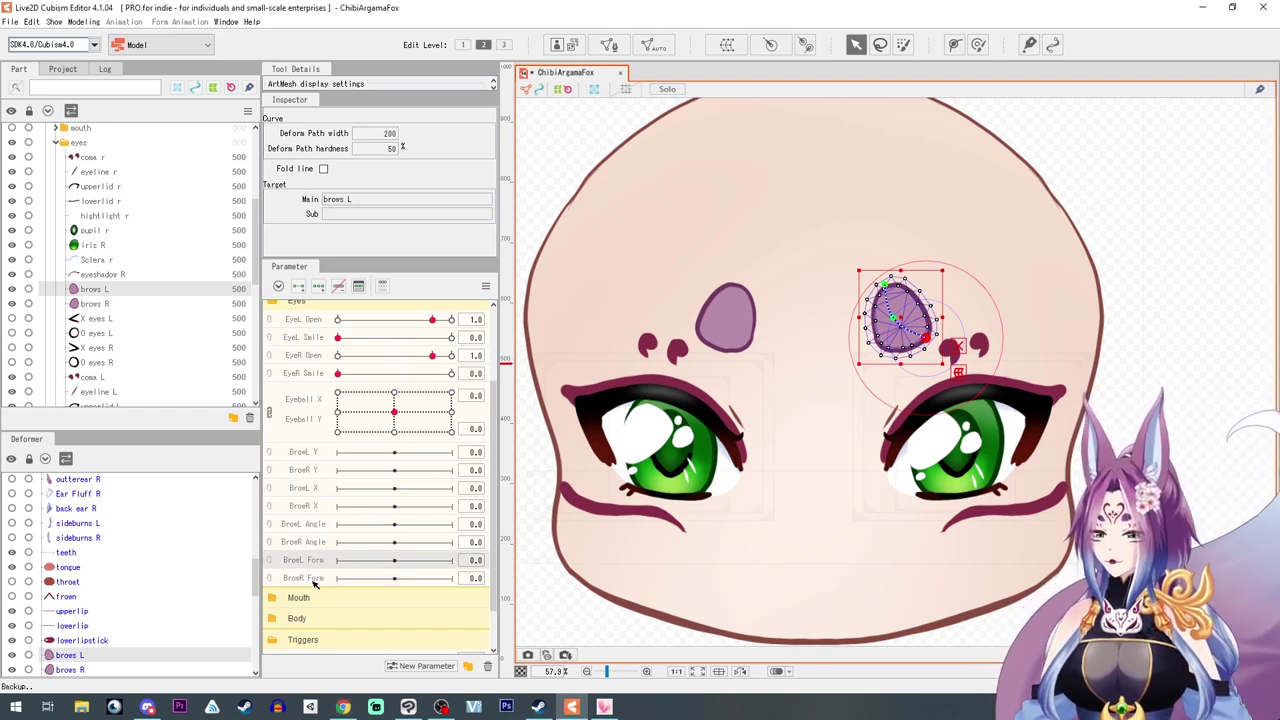
{"action": "left_click_drag", "start_coordinate": [307, 543], "coordinate": [309, 578]}
{"action": "left_click", "coordinate": [312, 525]}
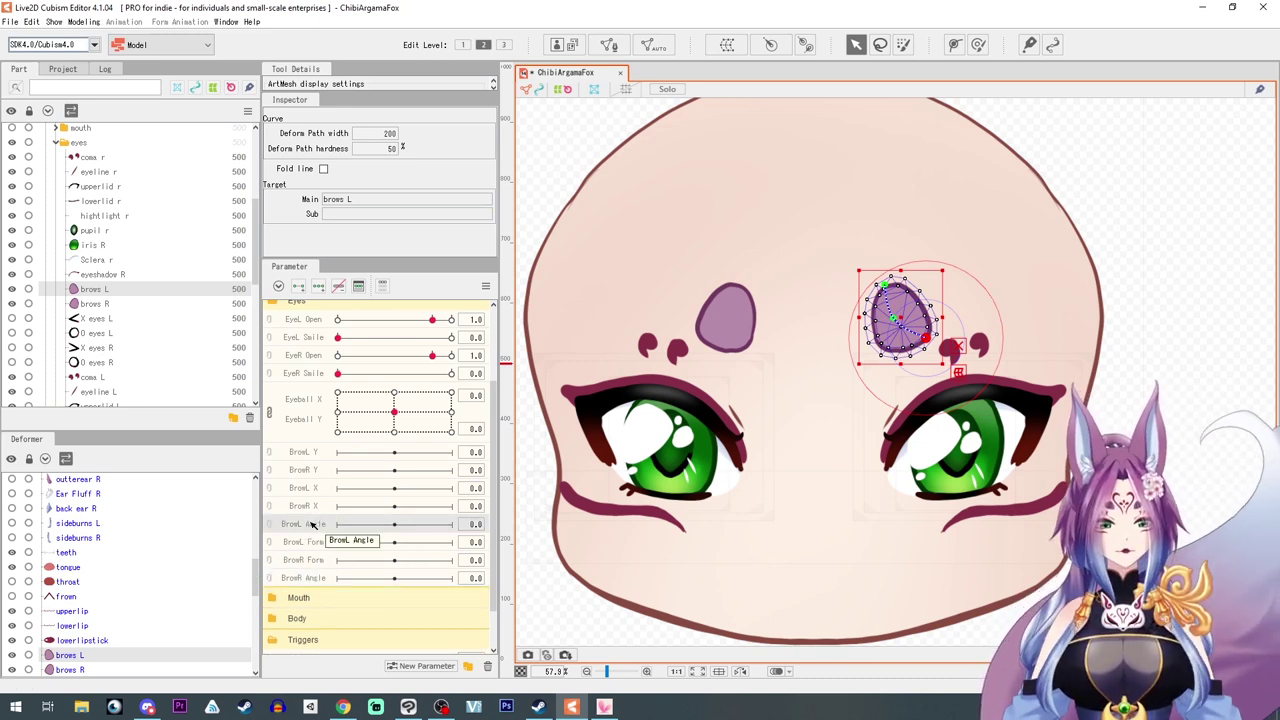
Add three keys to BrowL Form for brows L and reshape the brow at 1.0 using its deform path
{"action": "left_click", "coordinate": [310, 542]}
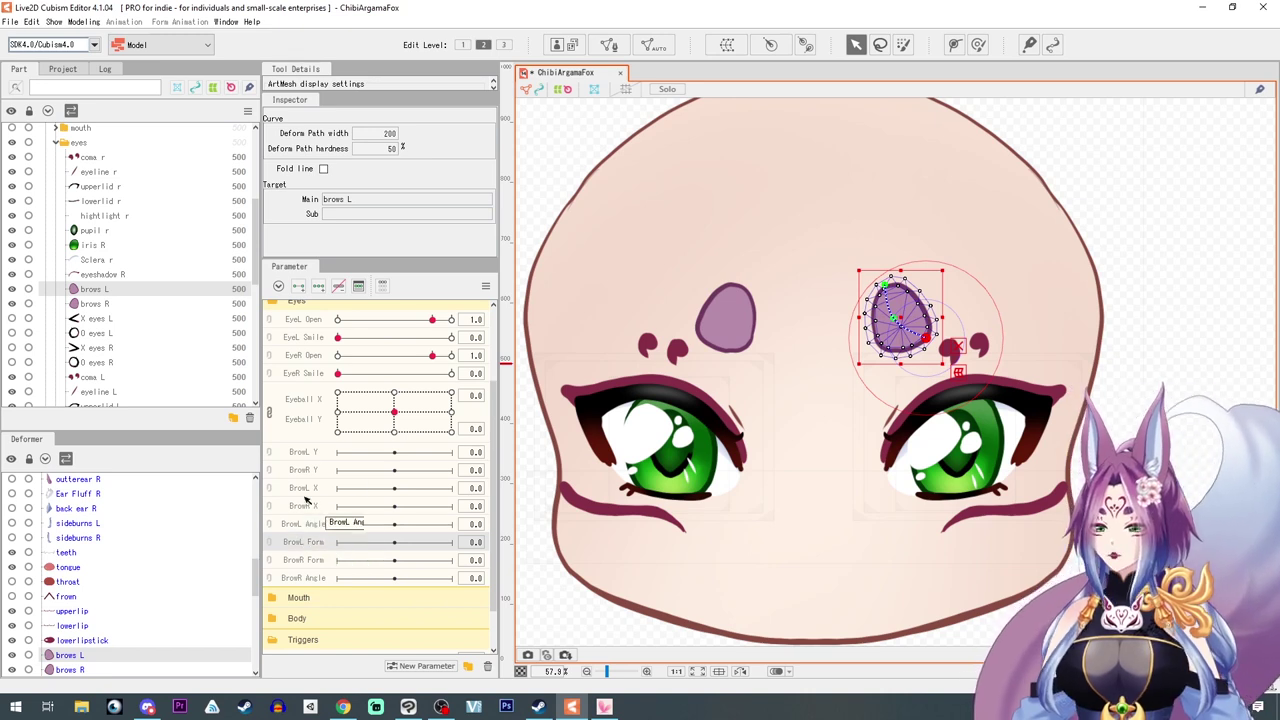
{"action": "left_click", "coordinate": [319, 289]}
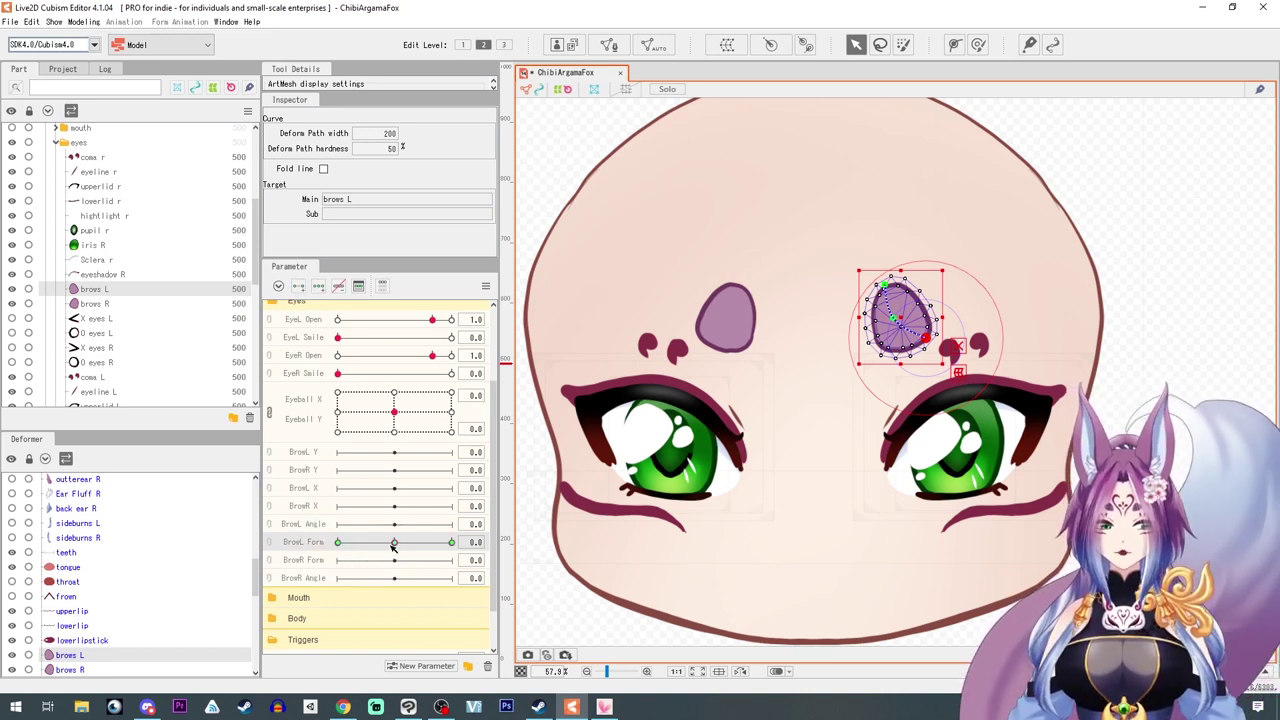
{"action": "left_click_drag", "start_coordinate": [393, 546], "coordinate": [510, 565]}
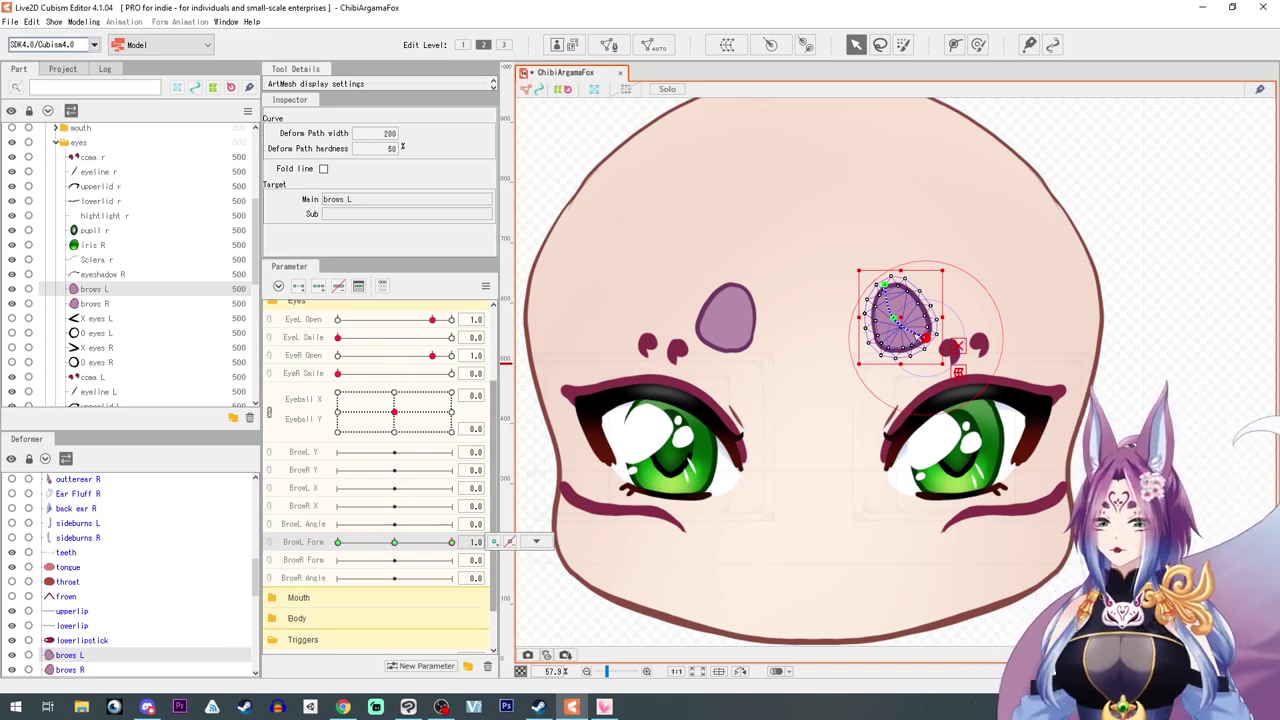
{"action": "left_click_drag", "start_coordinate": [895, 319], "coordinate": [885, 291]}
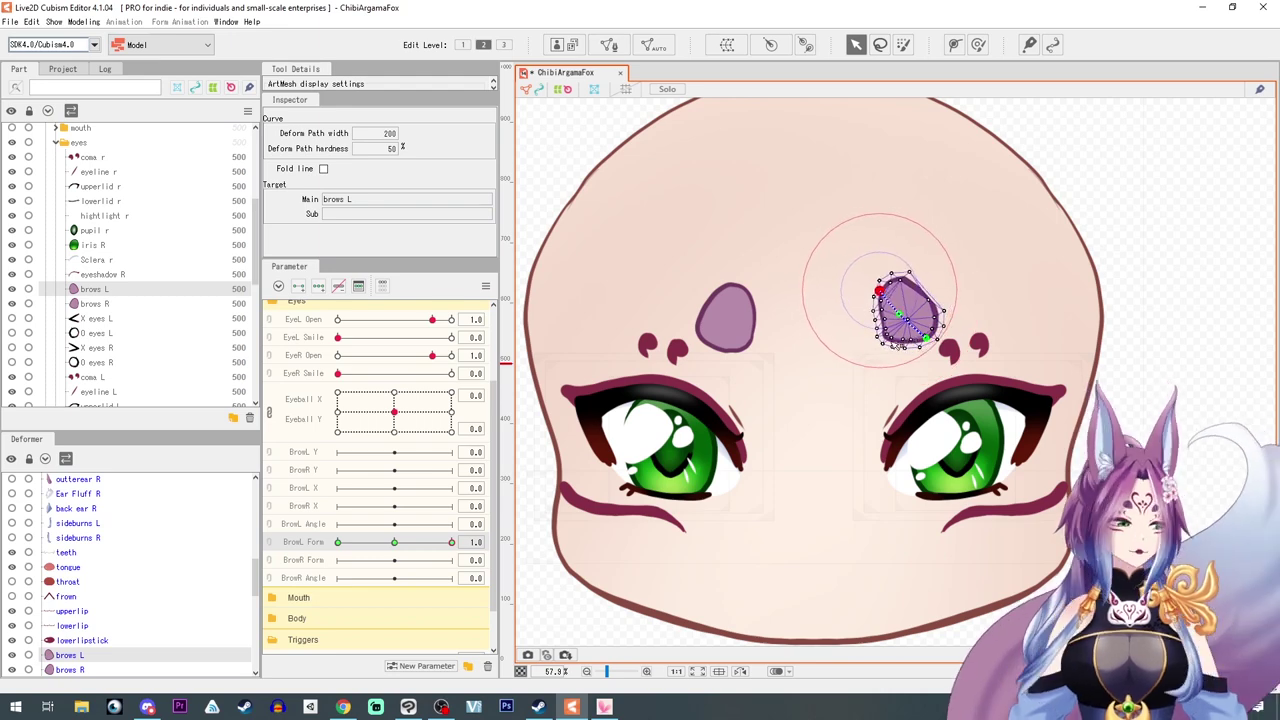
Bend the middle of the brows L deform path slightly inward and down at BrowL Form -1.0, and return the parameter to 0
{"action": "left_click_drag", "start_coordinate": [394, 542], "coordinate": [300, 550]}
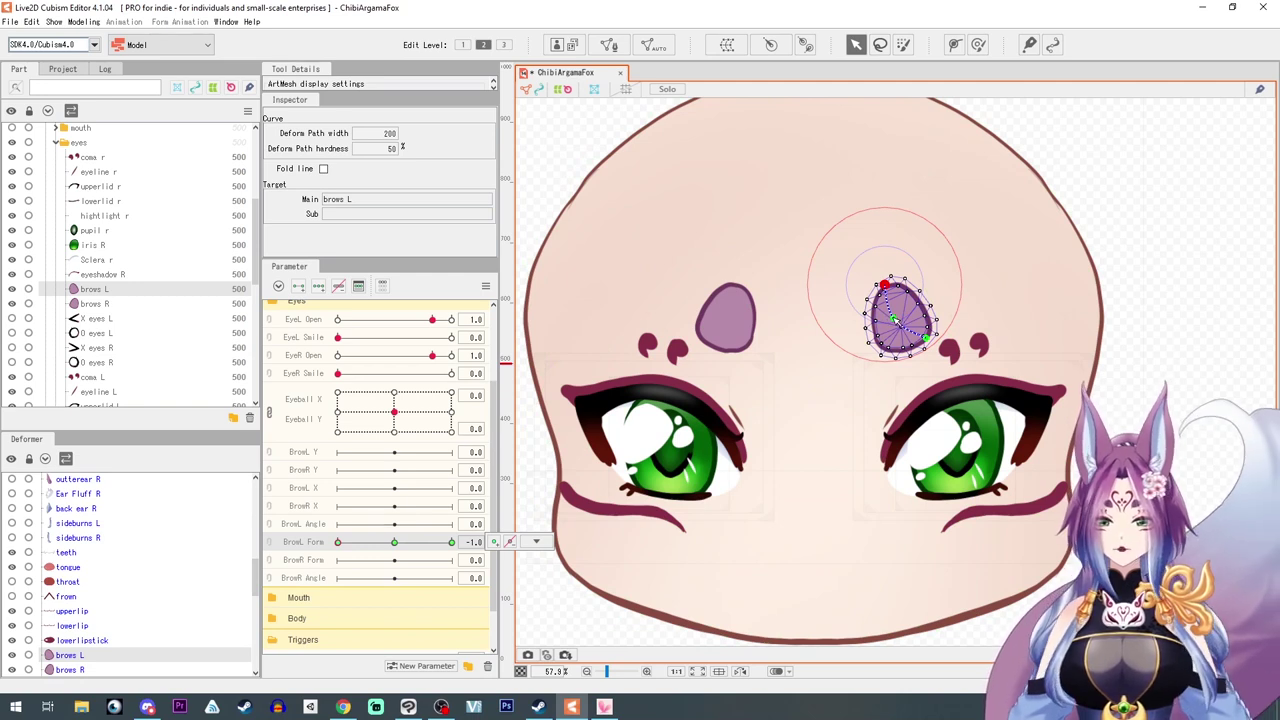
{"action": "left_click_drag", "start_coordinate": [895, 320], "coordinate": [888, 324]}
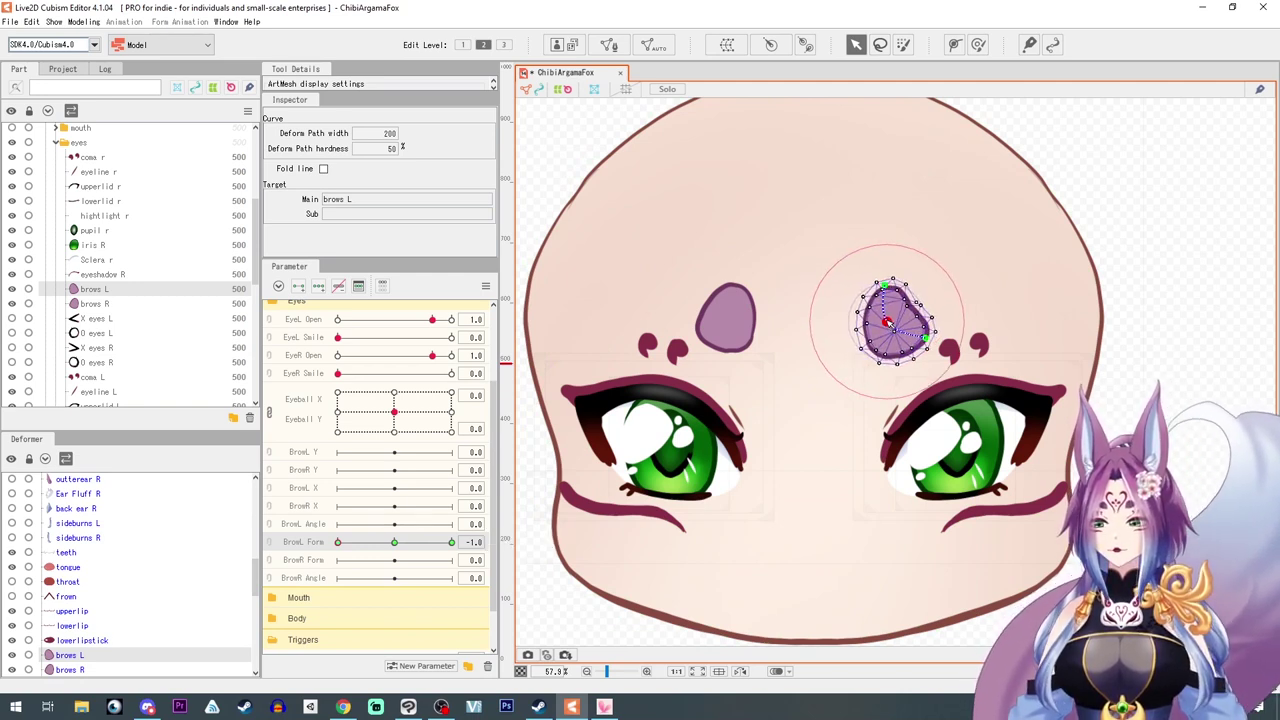
{"action": "left_click_drag", "start_coordinate": [338, 543], "coordinate": [365, 530]}
{"action": "left_click", "coordinate": [394, 542]}
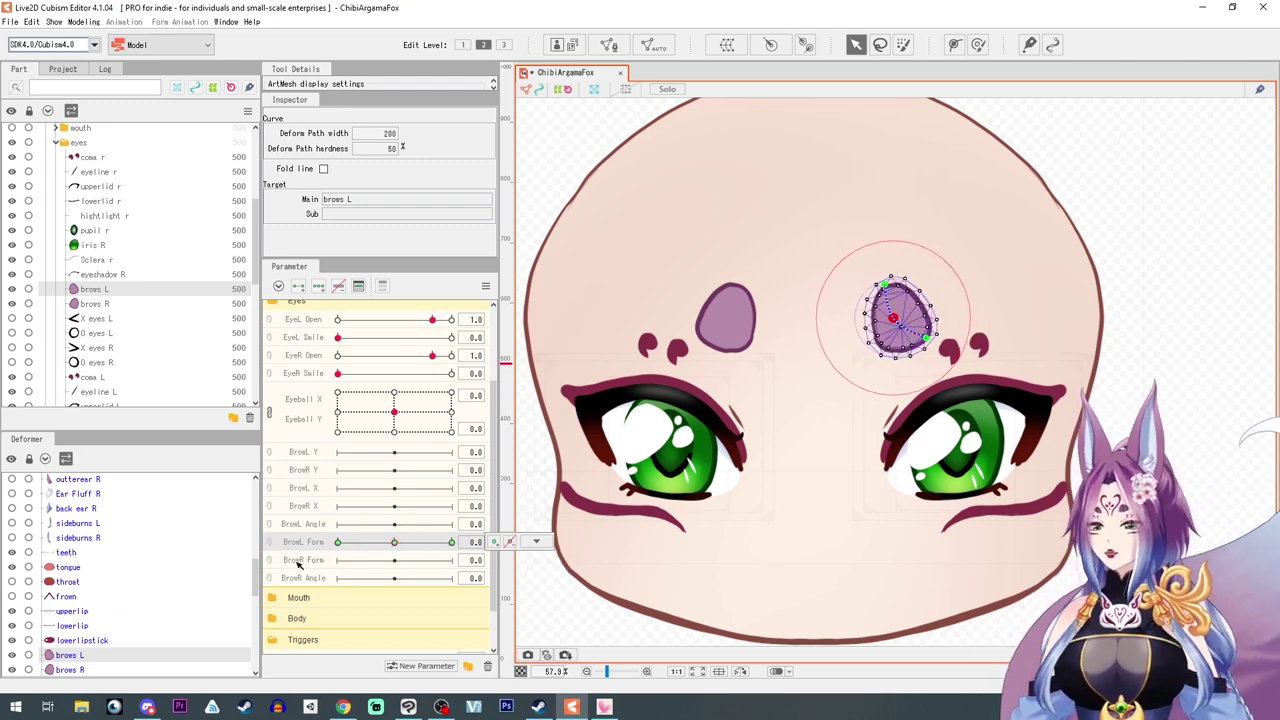
Add three keys to BrowL Angle for brows L and rotate the brow slightly clockwise at BrowL Angle 1.0
{"action": "left_click", "coordinate": [308, 523]}
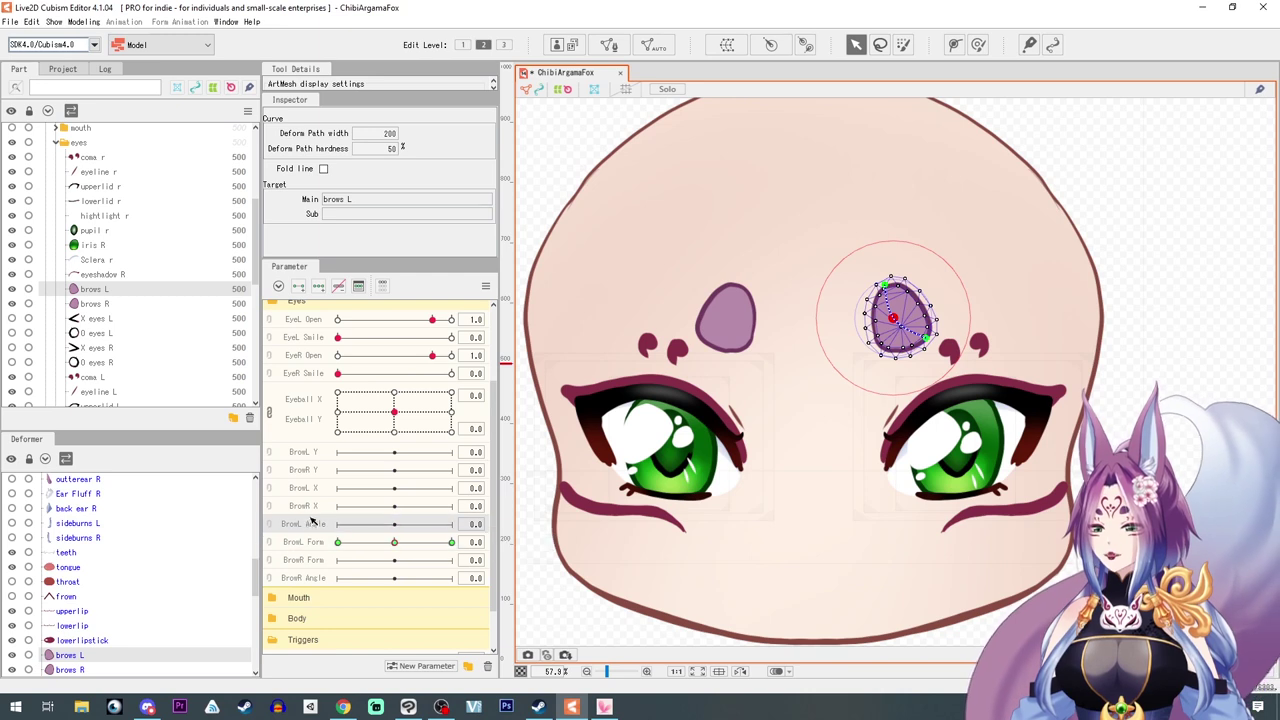
{"action": "left_click", "coordinate": [318, 286]}
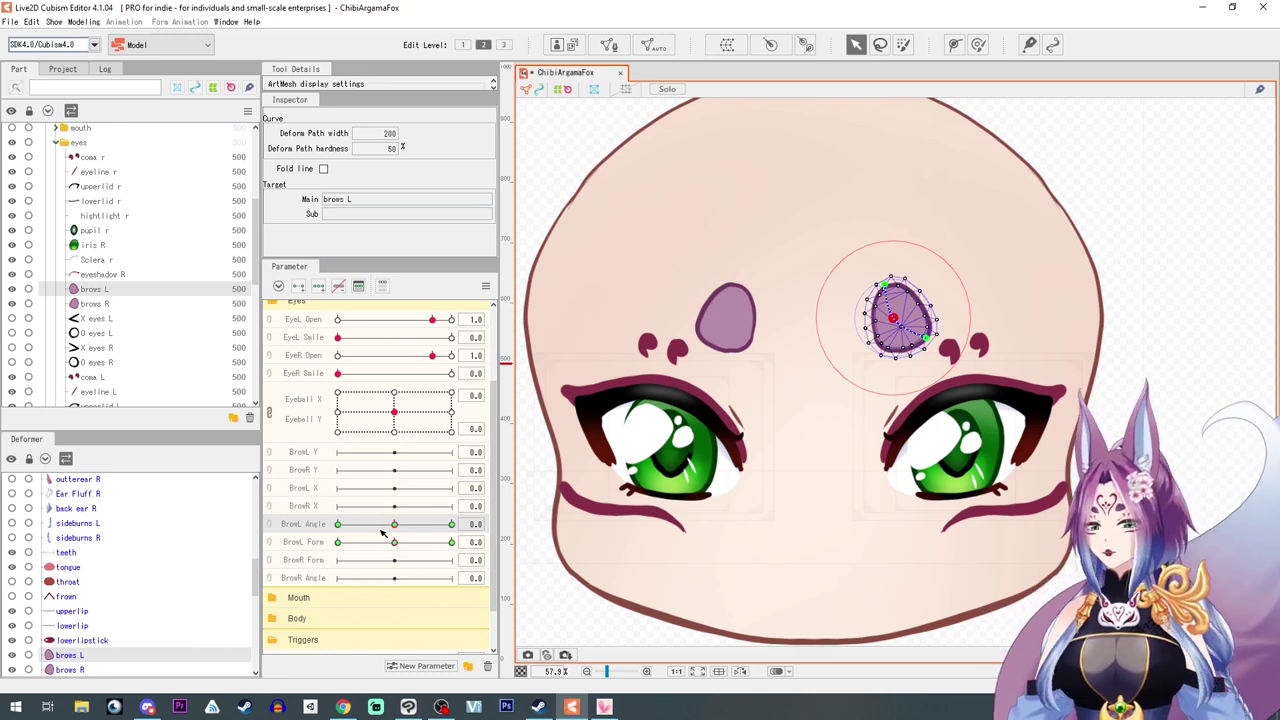
{"action": "left_click_drag", "start_coordinate": [397, 526], "coordinate": [453, 525]}
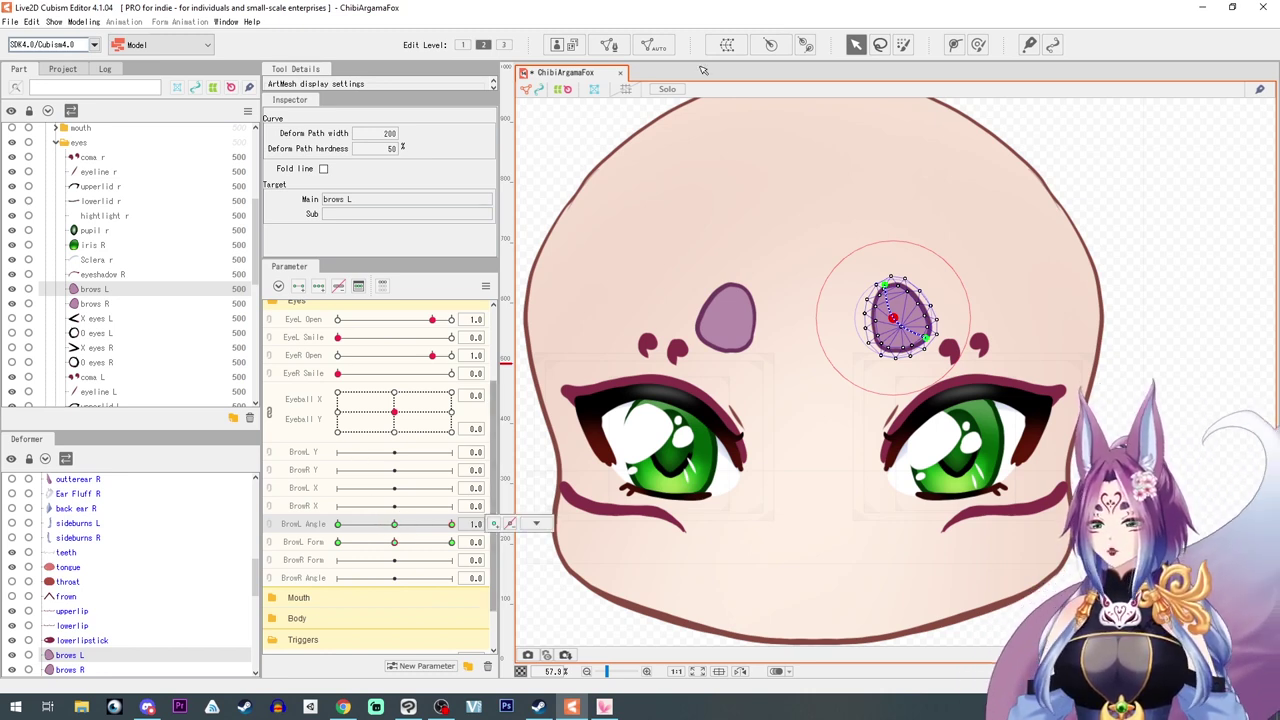
{"action": "left_click", "coordinate": [93, 289]}
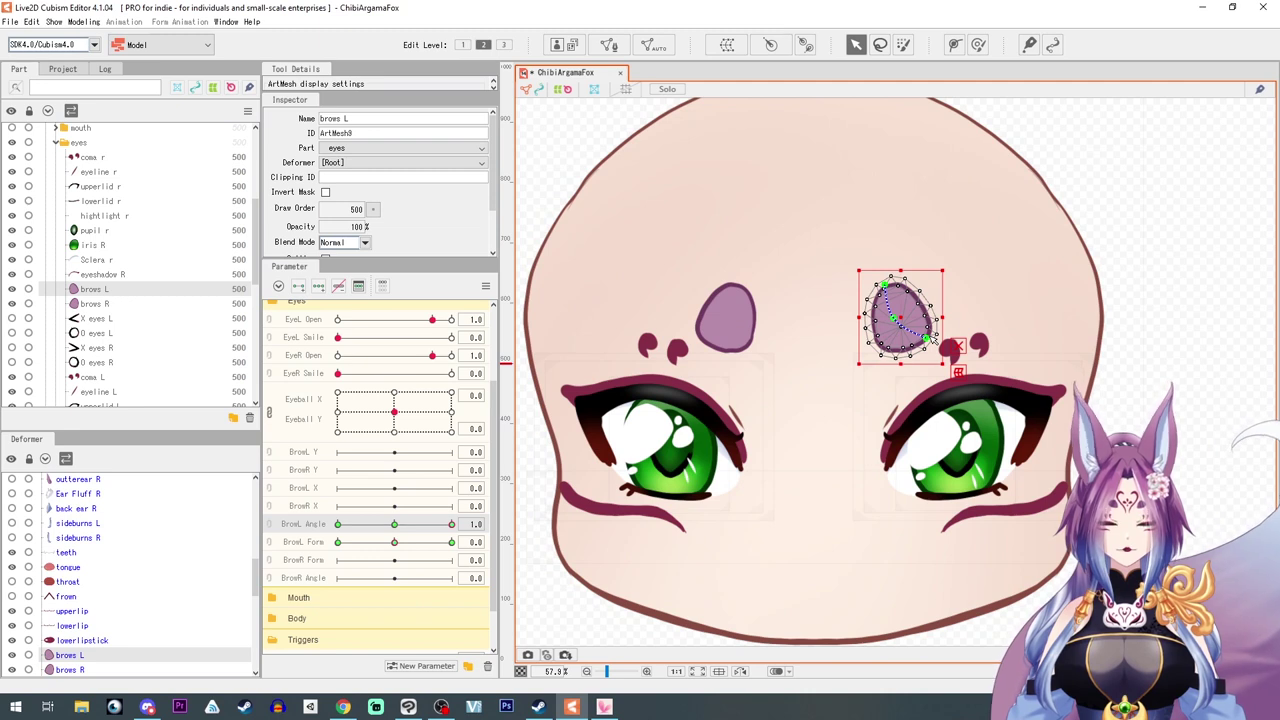
{"action": "left_click_drag", "start_coordinate": [948, 265], "coordinate": [960, 279]}
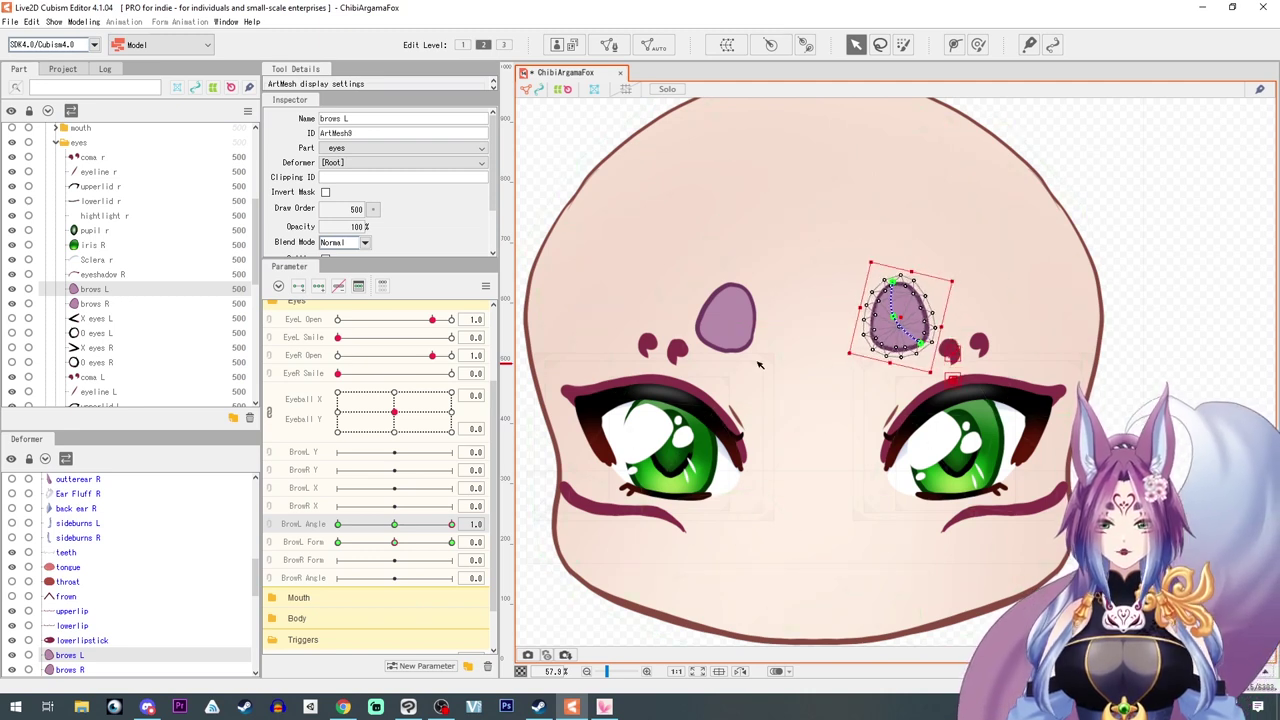
With BrowL Angle at 1.0, rotate brows L slightly clockwise at BrowL Form 1.0 and -1.0 too
{"action": "left_click", "coordinate": [451, 542]}
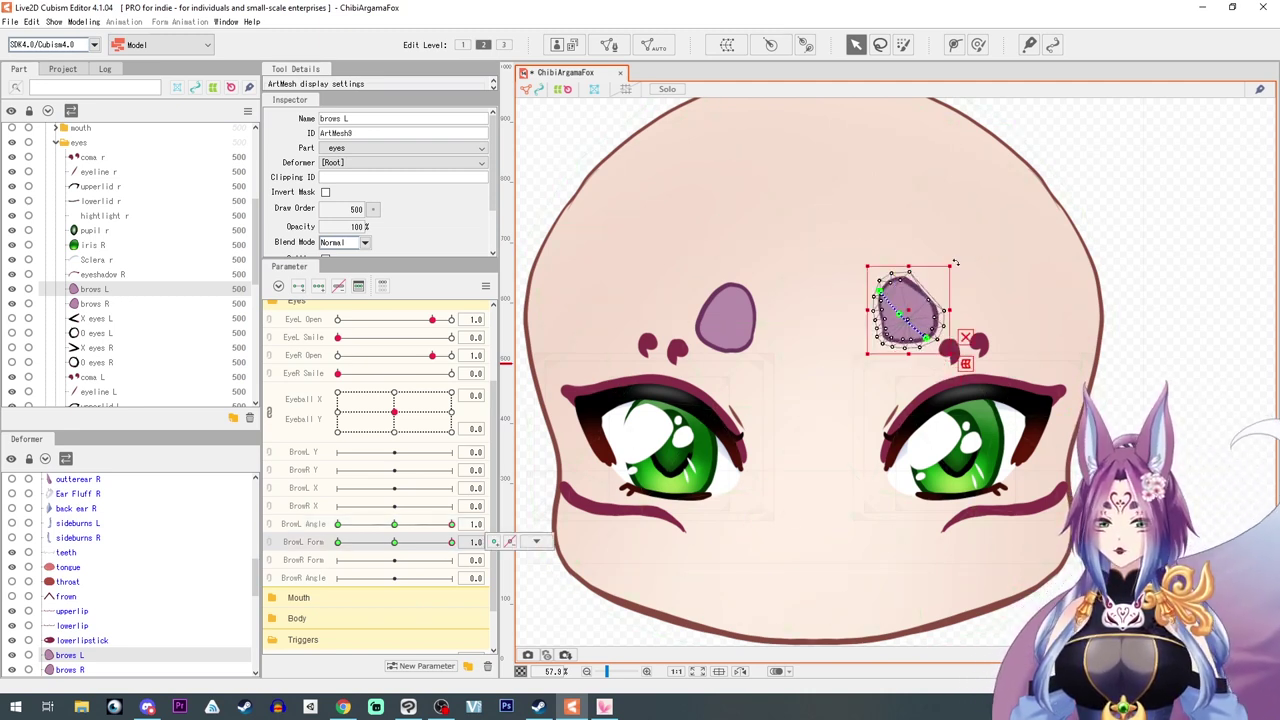
{"action": "left_click", "coordinate": [338, 542]}
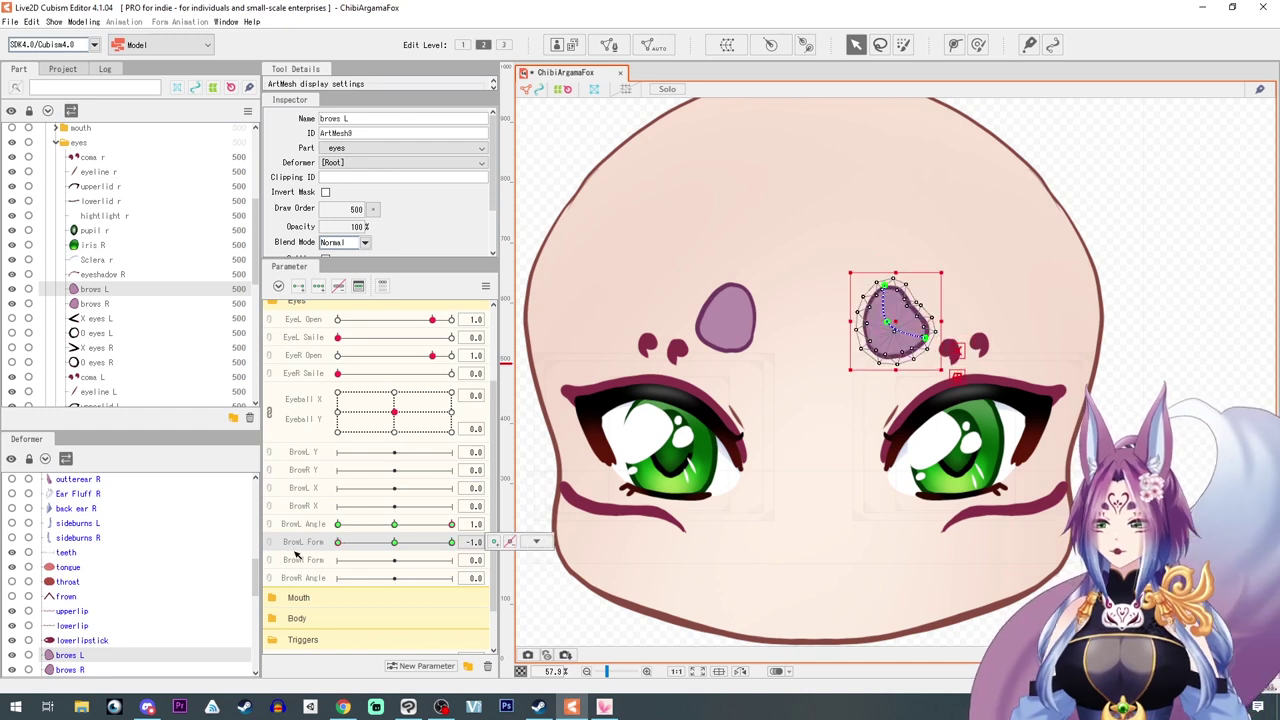
{"action": "left_click_drag", "start_coordinate": [944, 268], "coordinate": [953, 290]}
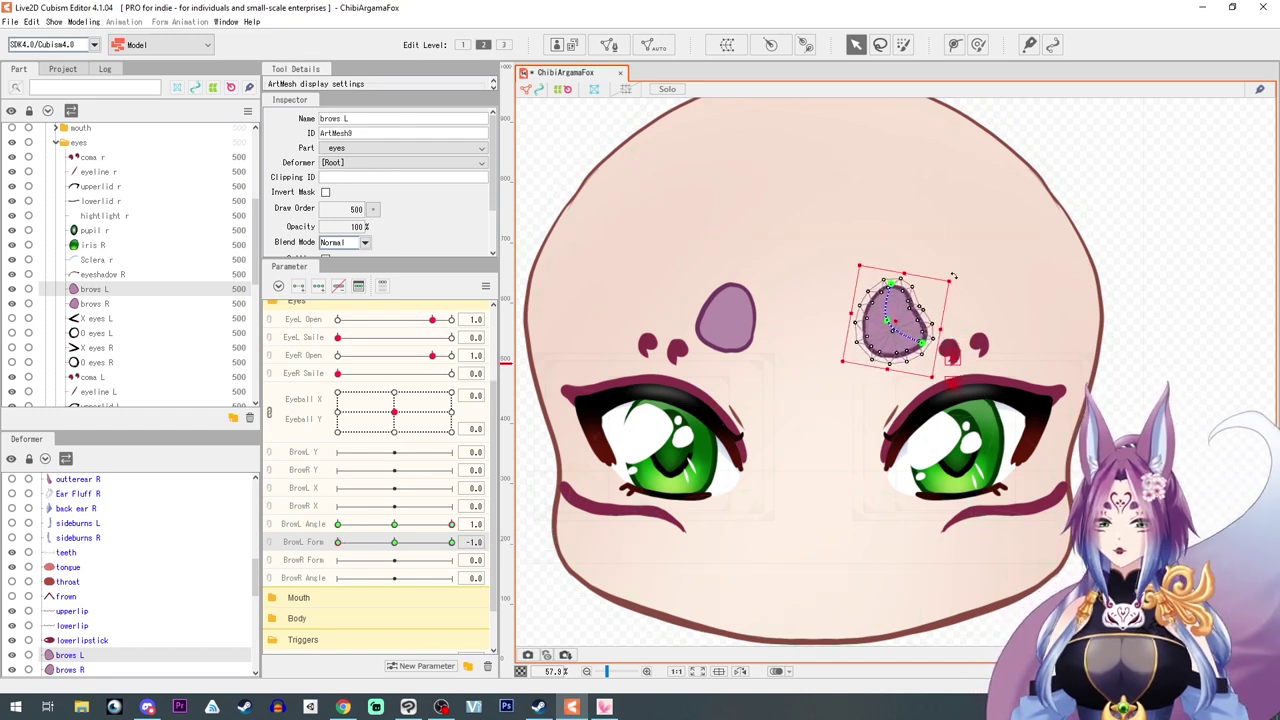
At BrowL Angle -1.0, rotate brows L slightly counterclockwise for BrowL Form 0, 1.0 and -1.0
{"action": "left_click", "coordinate": [338, 524]}
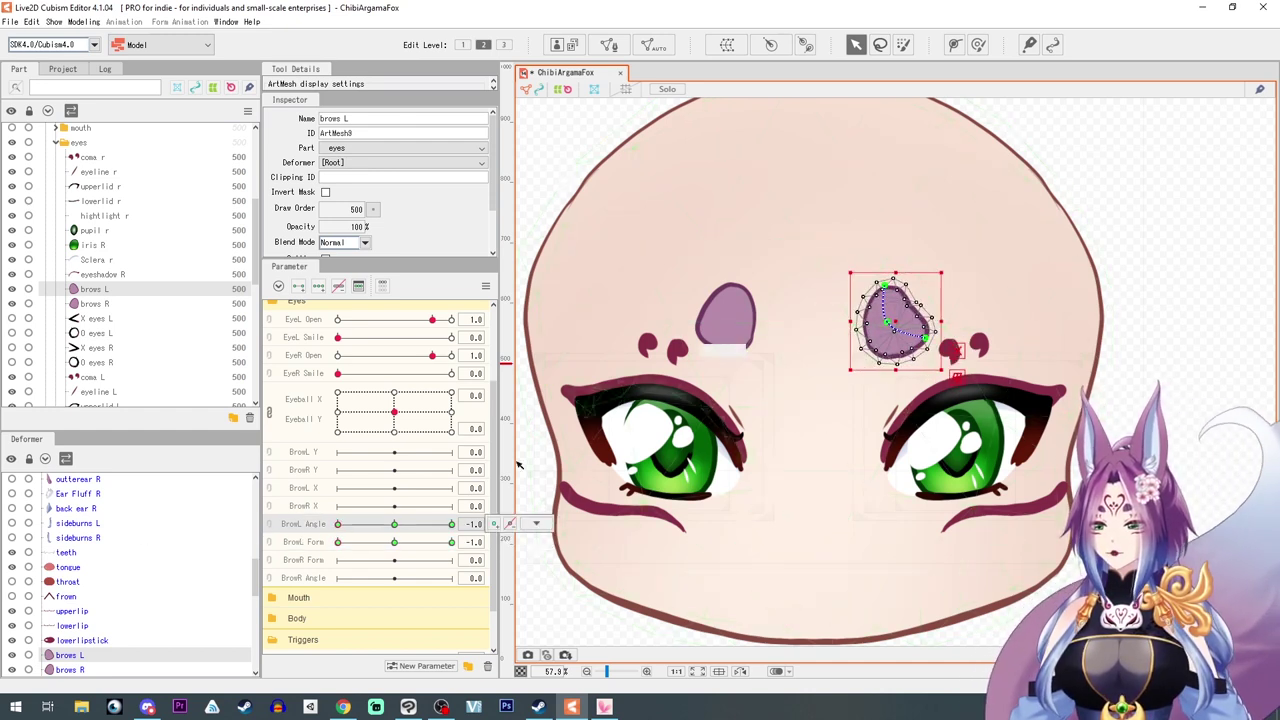
{"action": "left_click", "coordinate": [394, 542]}
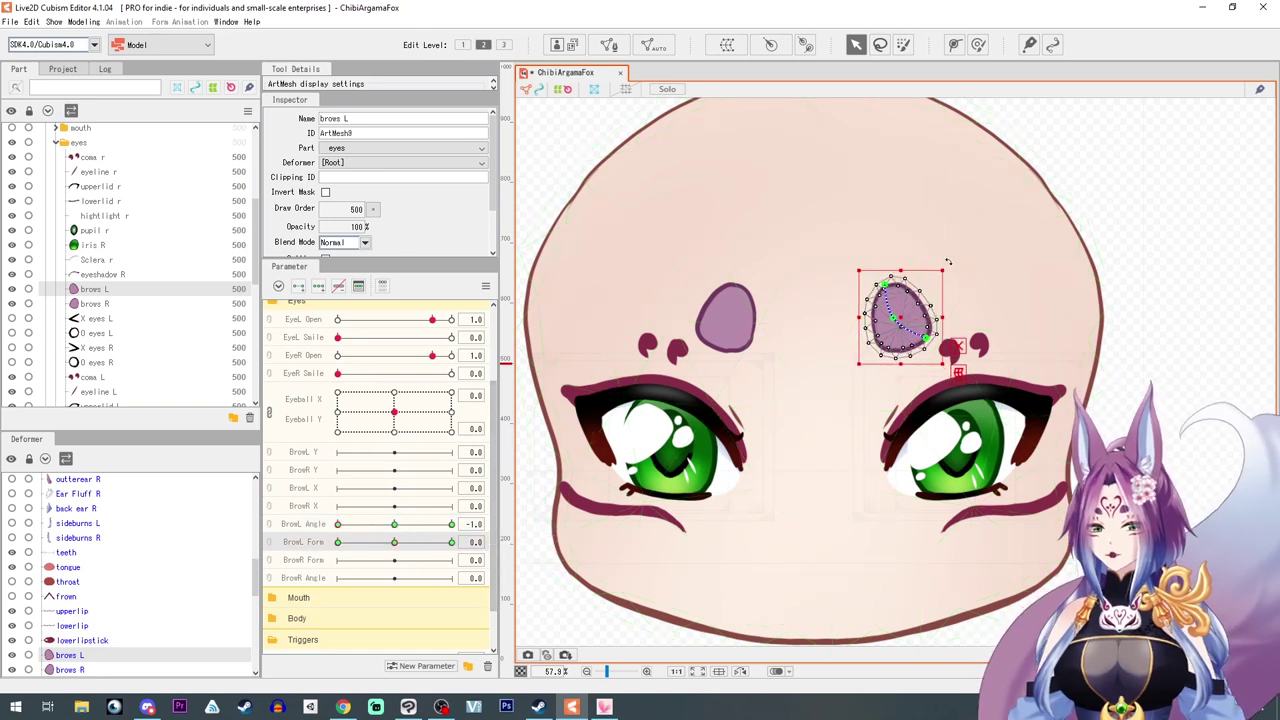
{"action": "left_click_drag", "start_coordinate": [942, 268], "coordinate": [932, 252]}
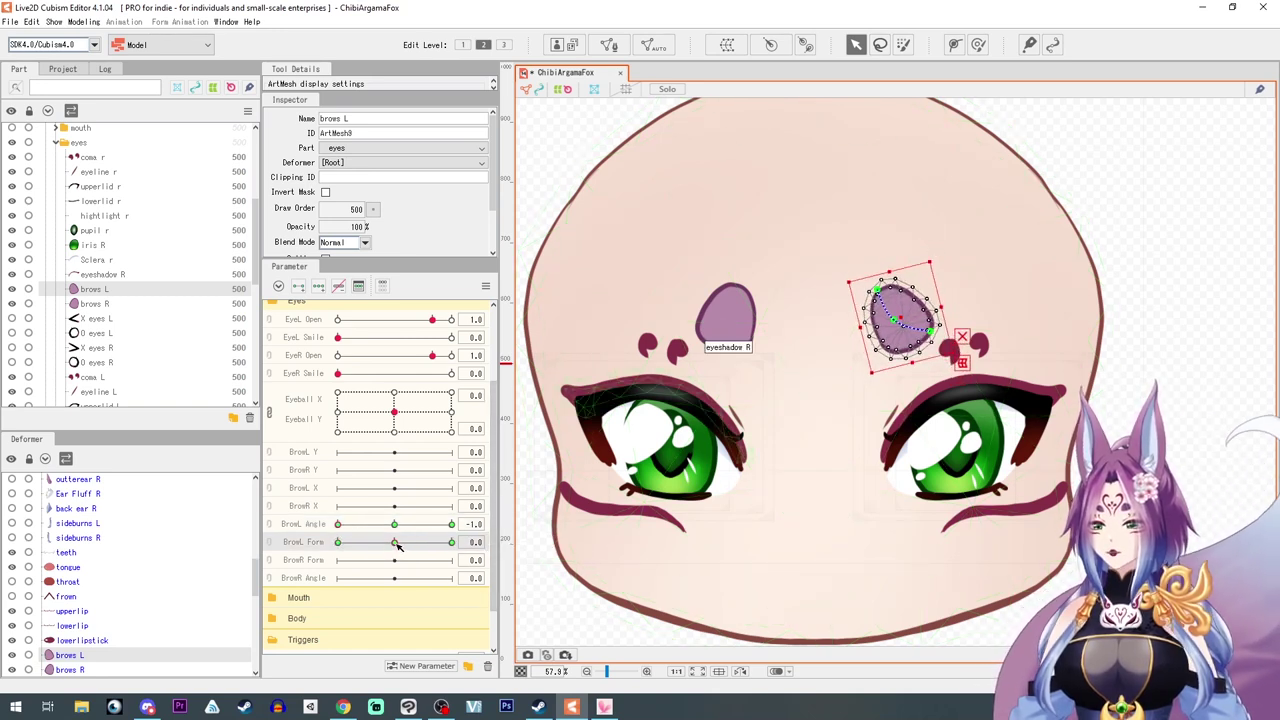
{"action": "left_click", "coordinate": [451, 542]}
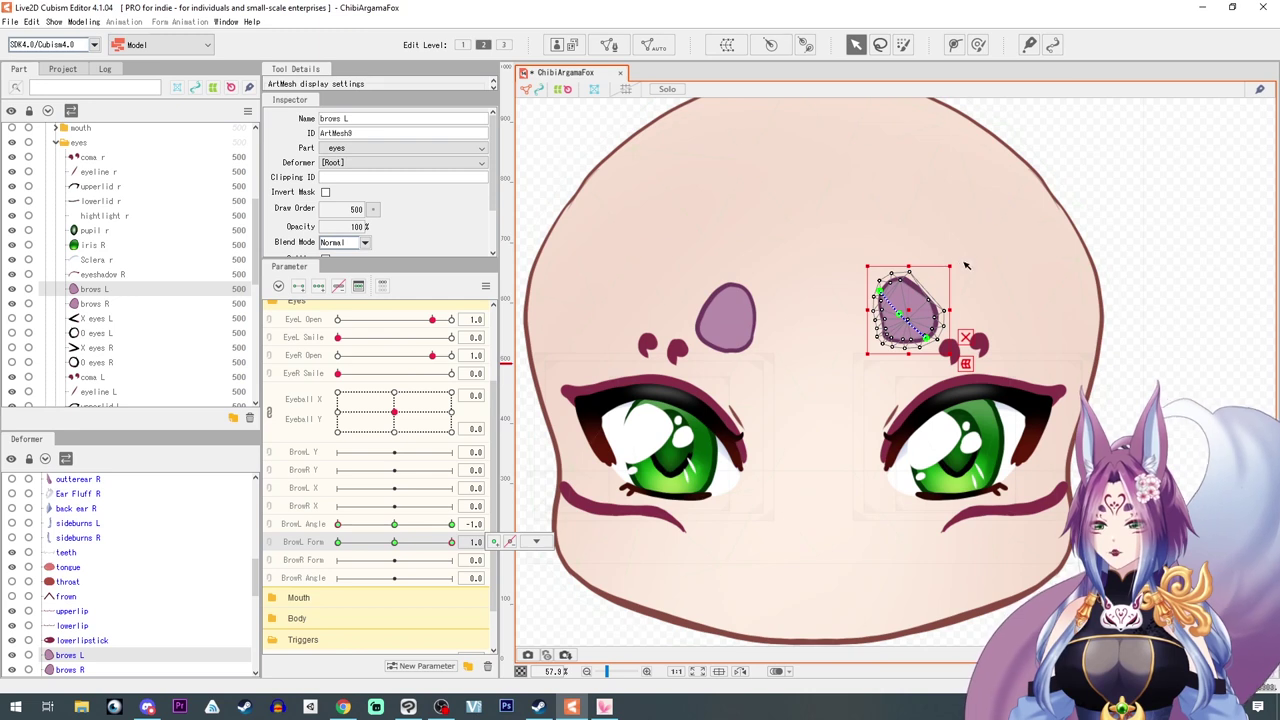
{"action": "left_click_drag", "start_coordinate": [966, 265], "coordinate": [938, 255]}
{"action": "left_click", "coordinate": [337, 542]}
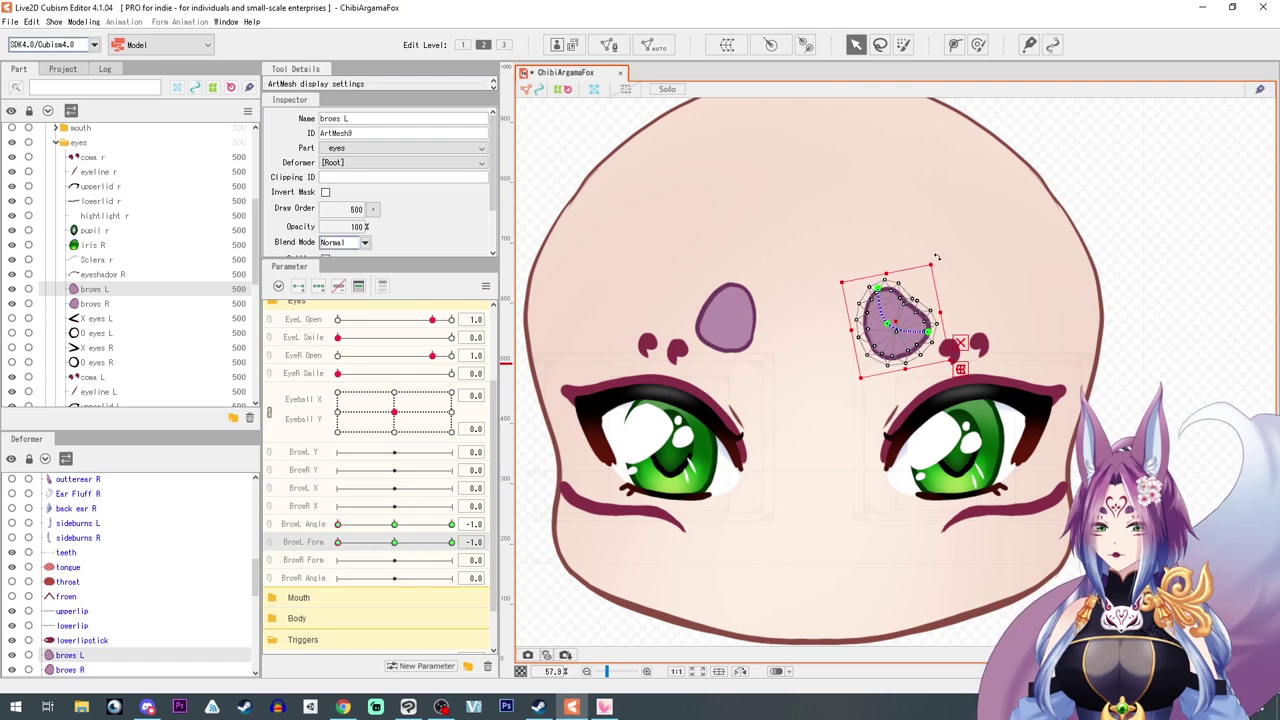
Link BrowL Angle with BrowL Form temporarily to check the combined brow shapes, return both to 0 and unlink them
{"action": "left_click", "coordinate": [270, 526]}
{"action": "left_click_drag", "start_coordinate": [338, 563], "coordinate": [508, 572]}
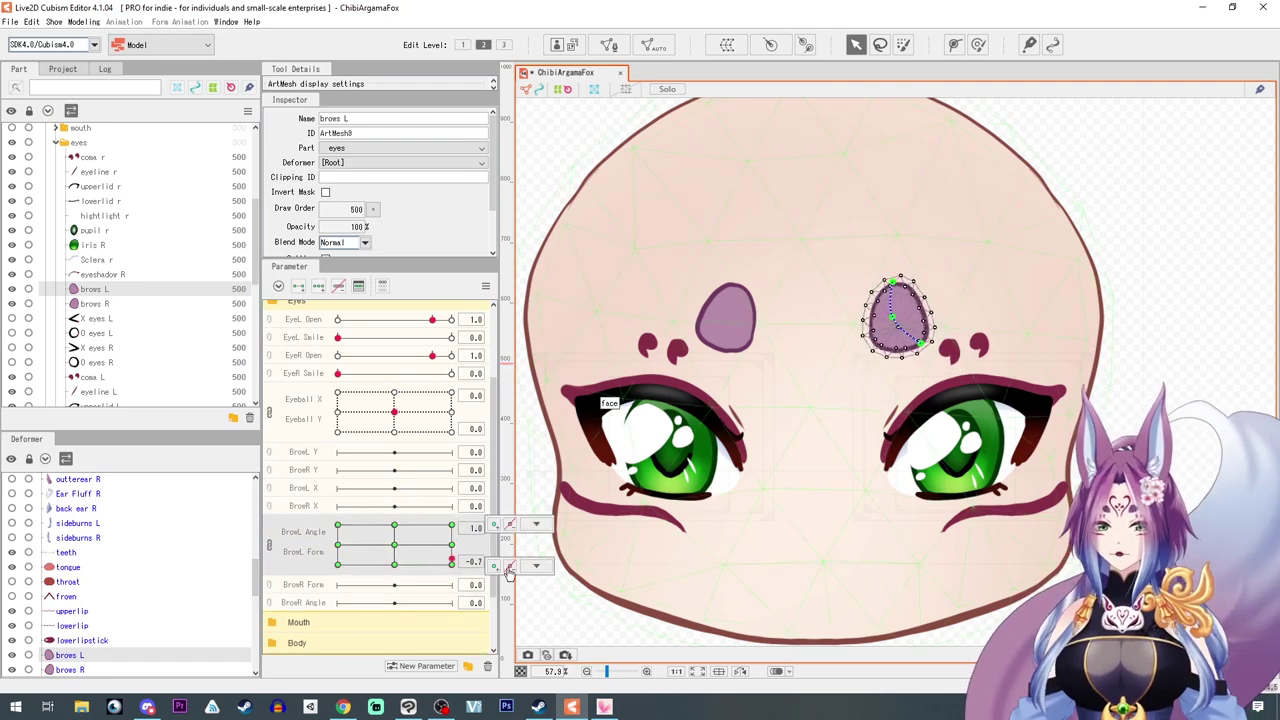
{"action": "left_click", "coordinate": [510, 566]}
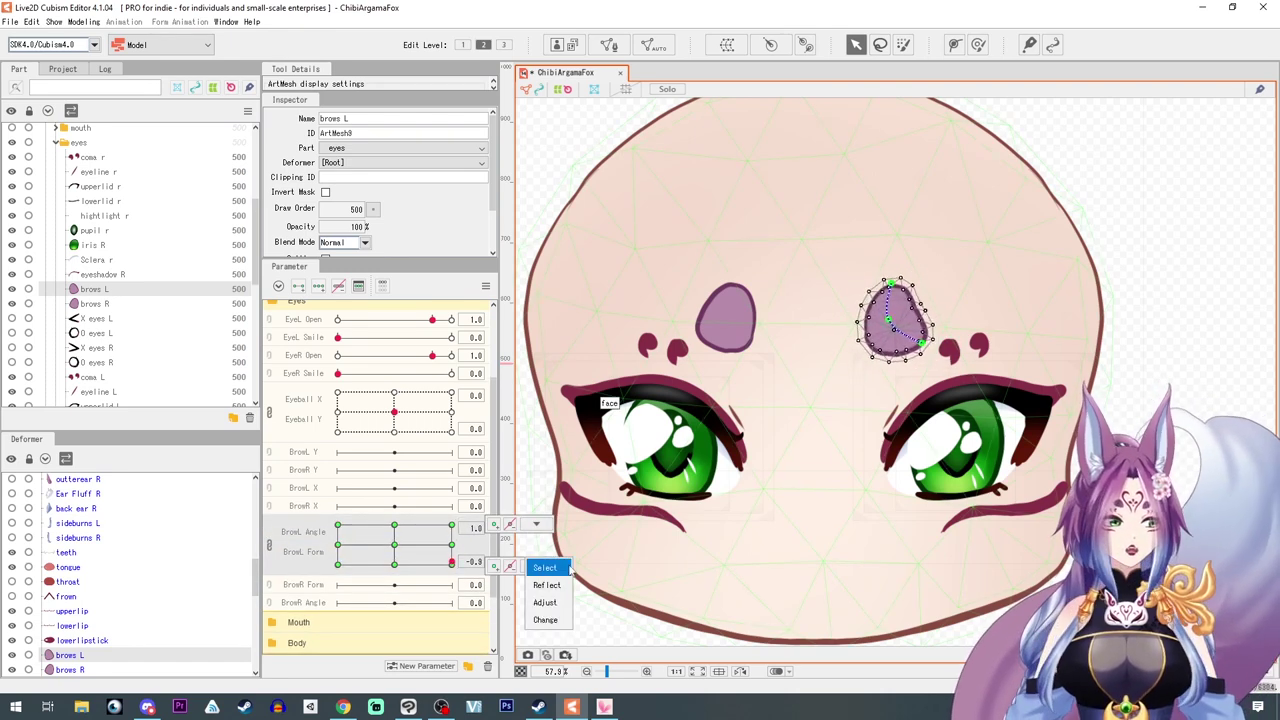
{"action": "left_click", "coordinate": [404, 546]}
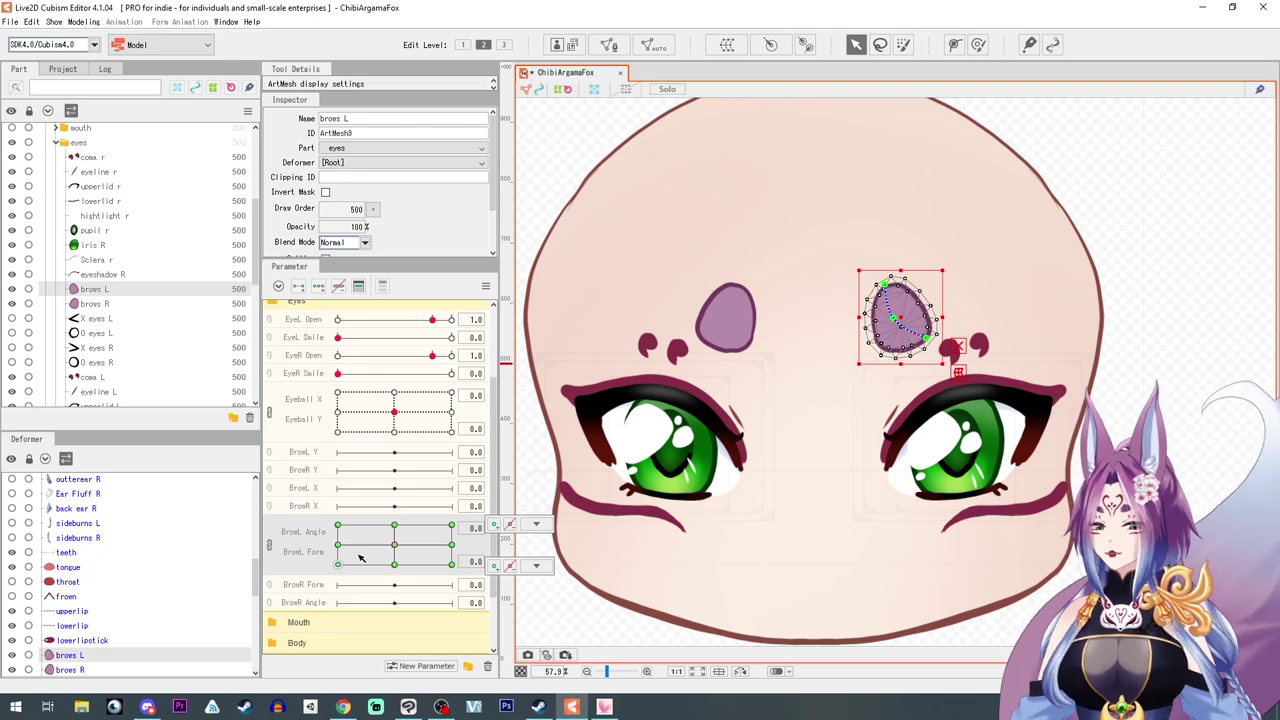
{"action": "left_click", "coordinate": [271, 543]}
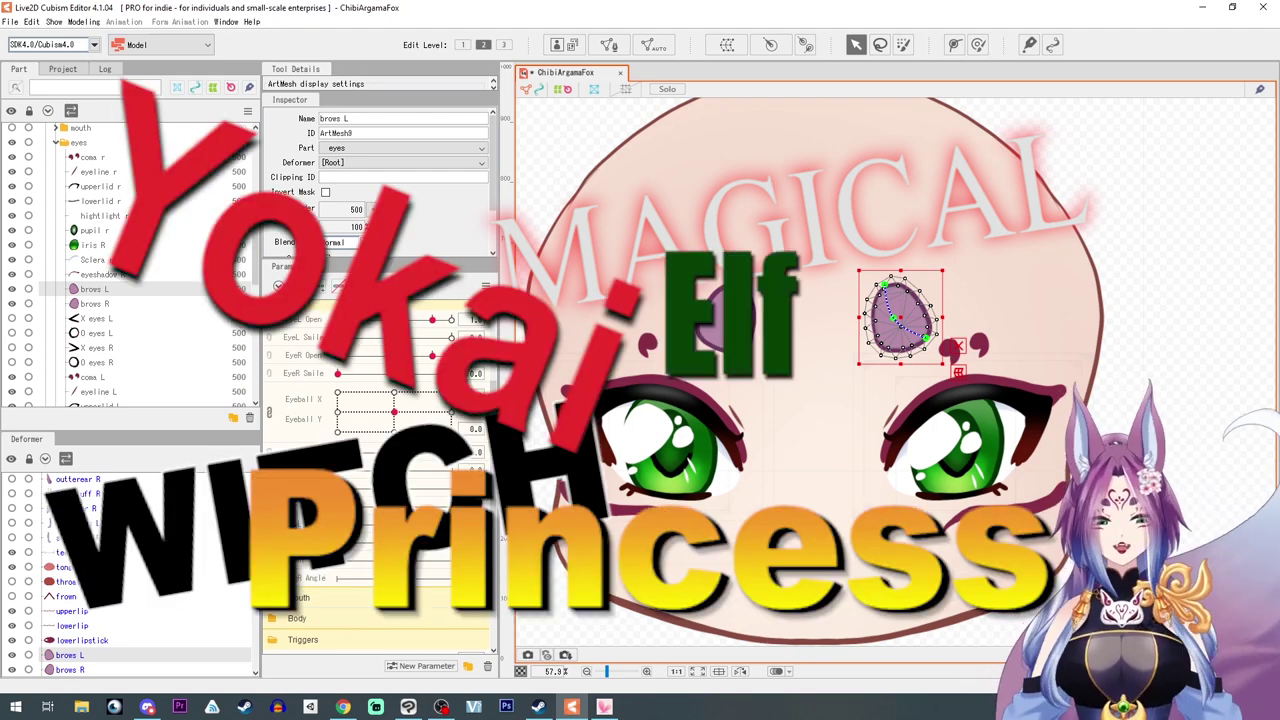
Add three keys to BrowR Form for brows R and bend the deform path's middle slightly inward and down at 1.0
{"action": "left_click", "coordinate": [95, 303]}
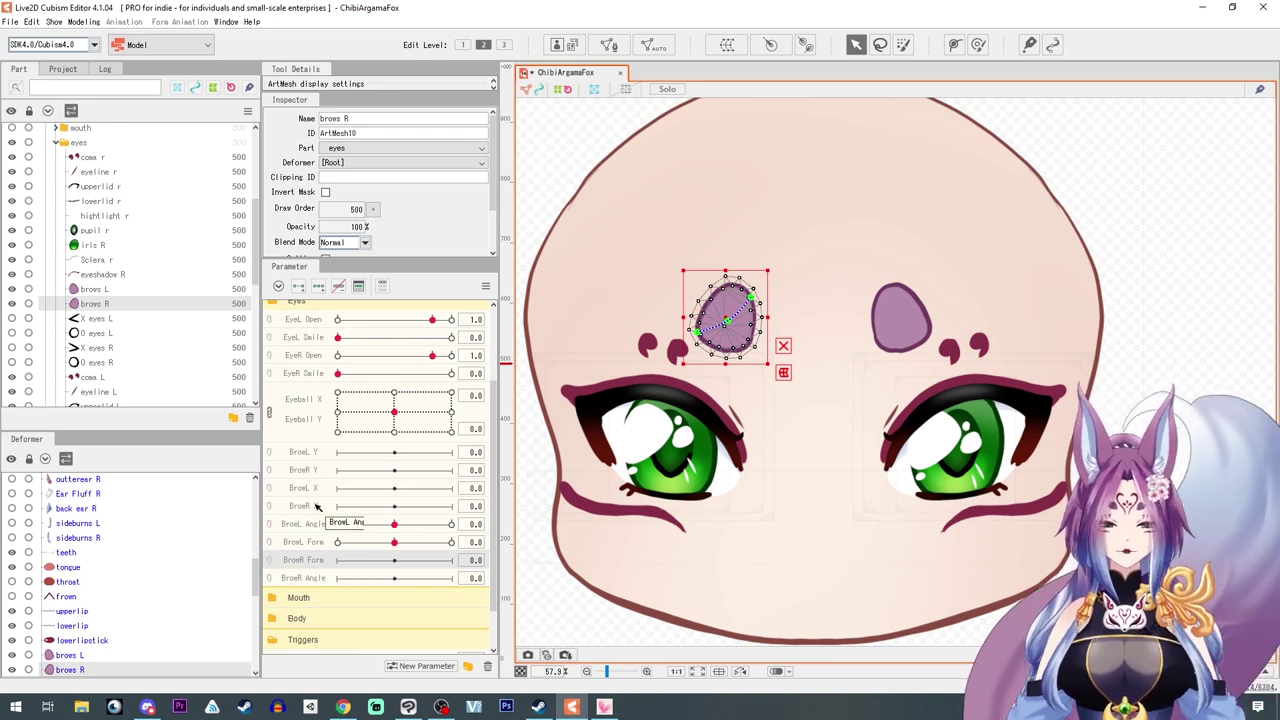
{"action": "left_click", "coordinate": [395, 561]}
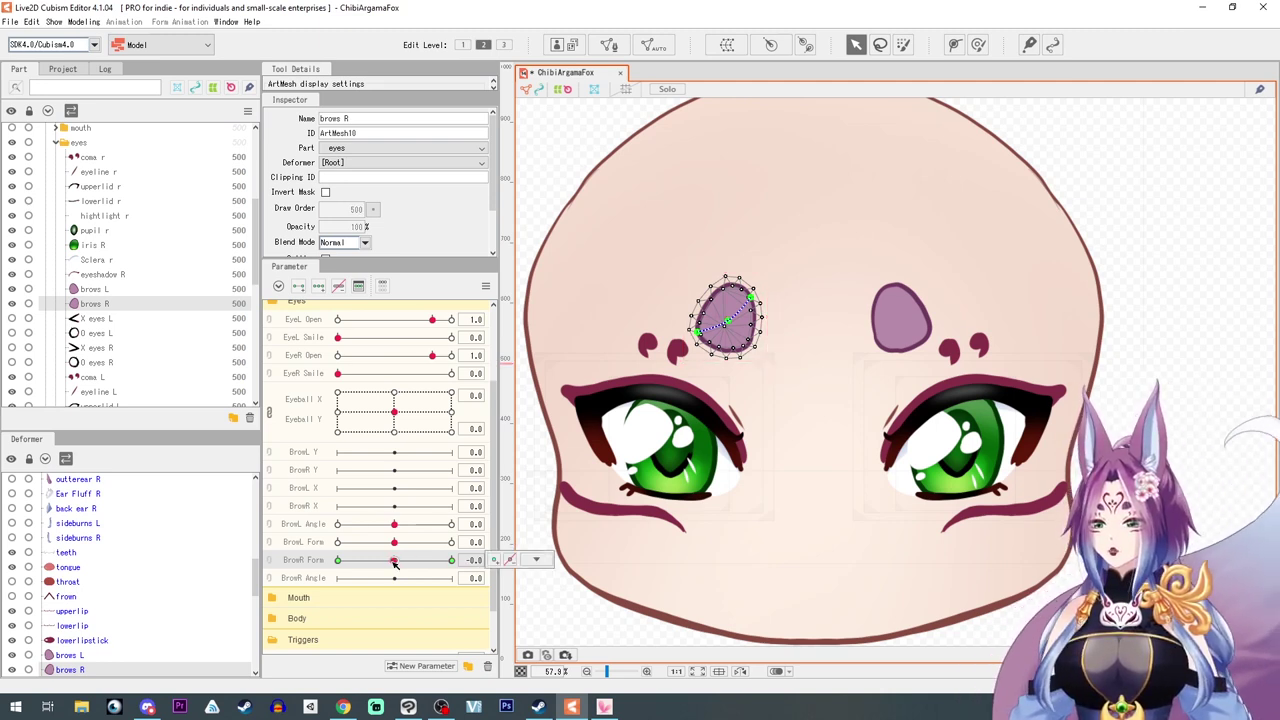
{"action": "left_click_drag", "start_coordinate": [404, 563], "coordinate": [475, 573]}
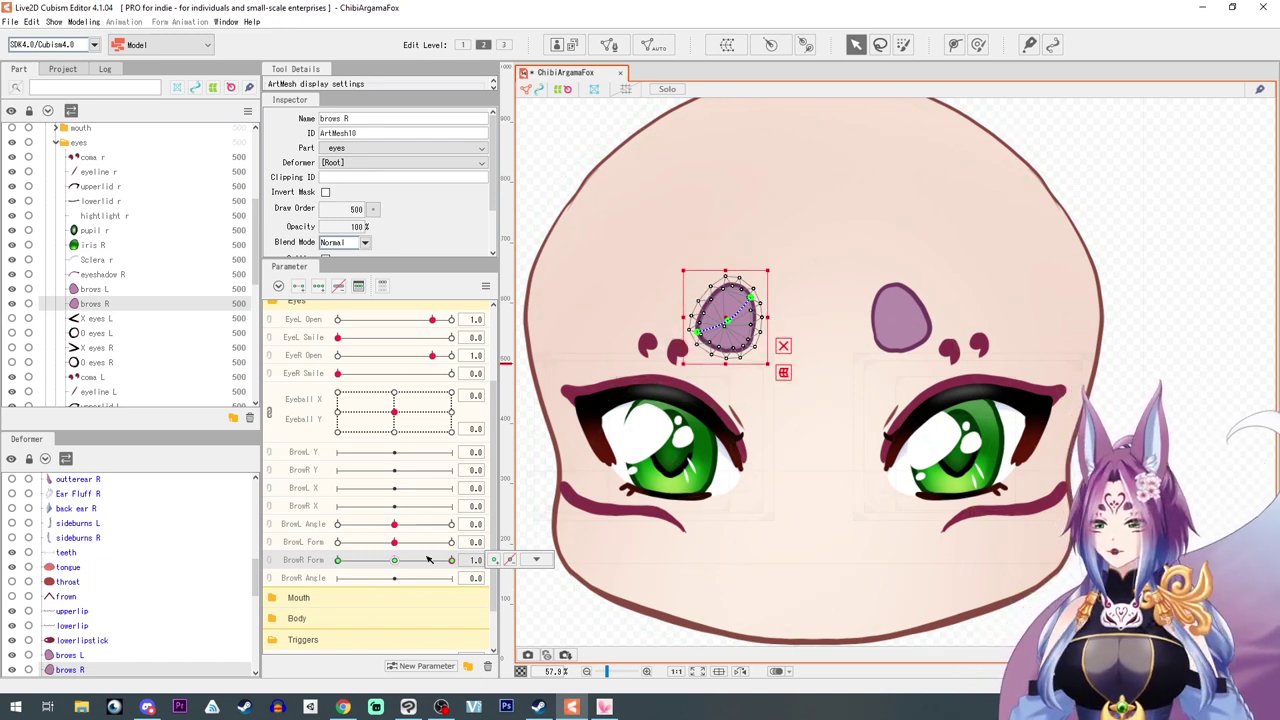
{"action": "left_click", "coordinate": [783, 347]}
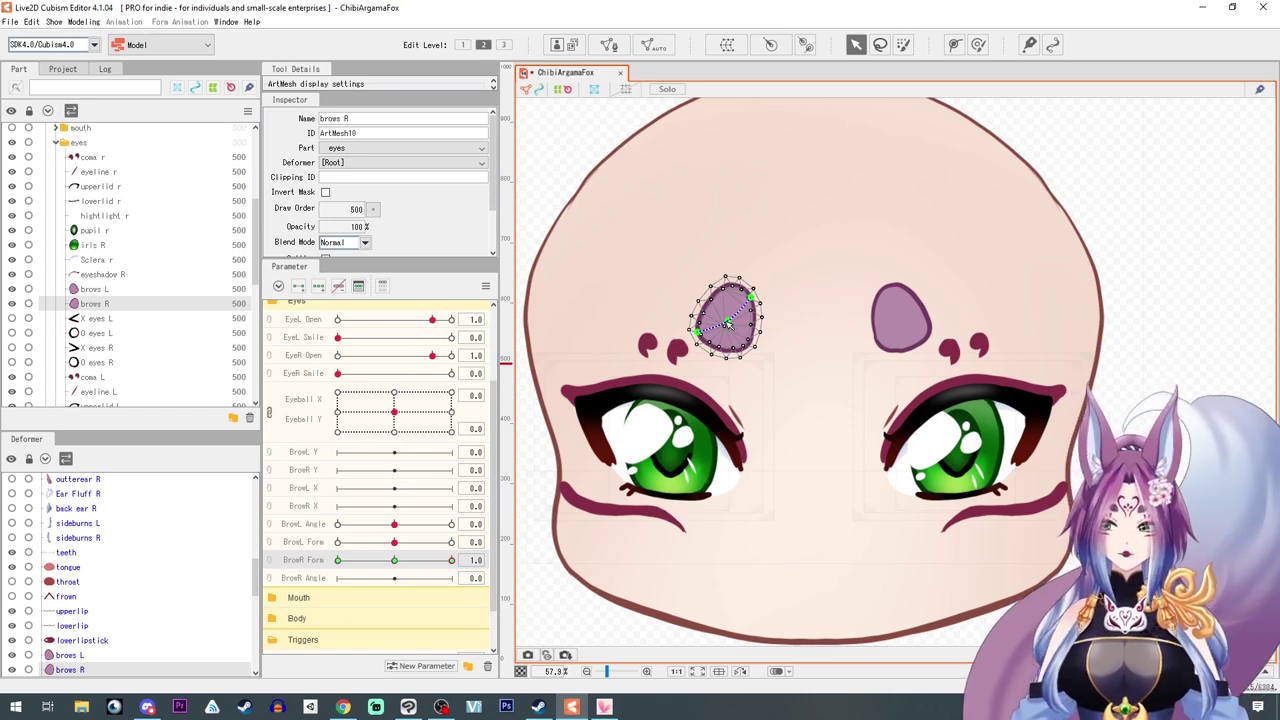
{"action": "left_click_drag", "start_coordinate": [728, 323], "coordinate": [733, 326]}
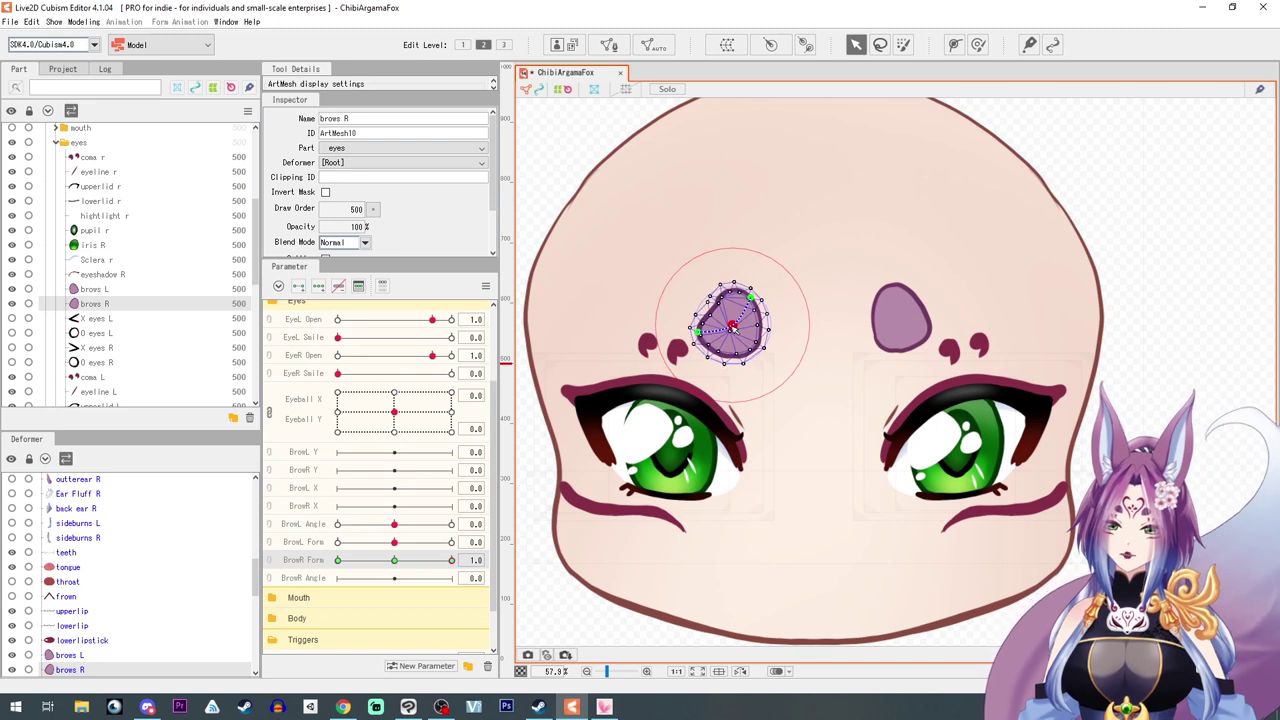
Bend the middle of the brows R deform path slightly outward and up at BrowR Form -1.0, and return the parameter to 0
{"action": "left_click_drag", "start_coordinate": [455, 565], "coordinate": [337, 560]}
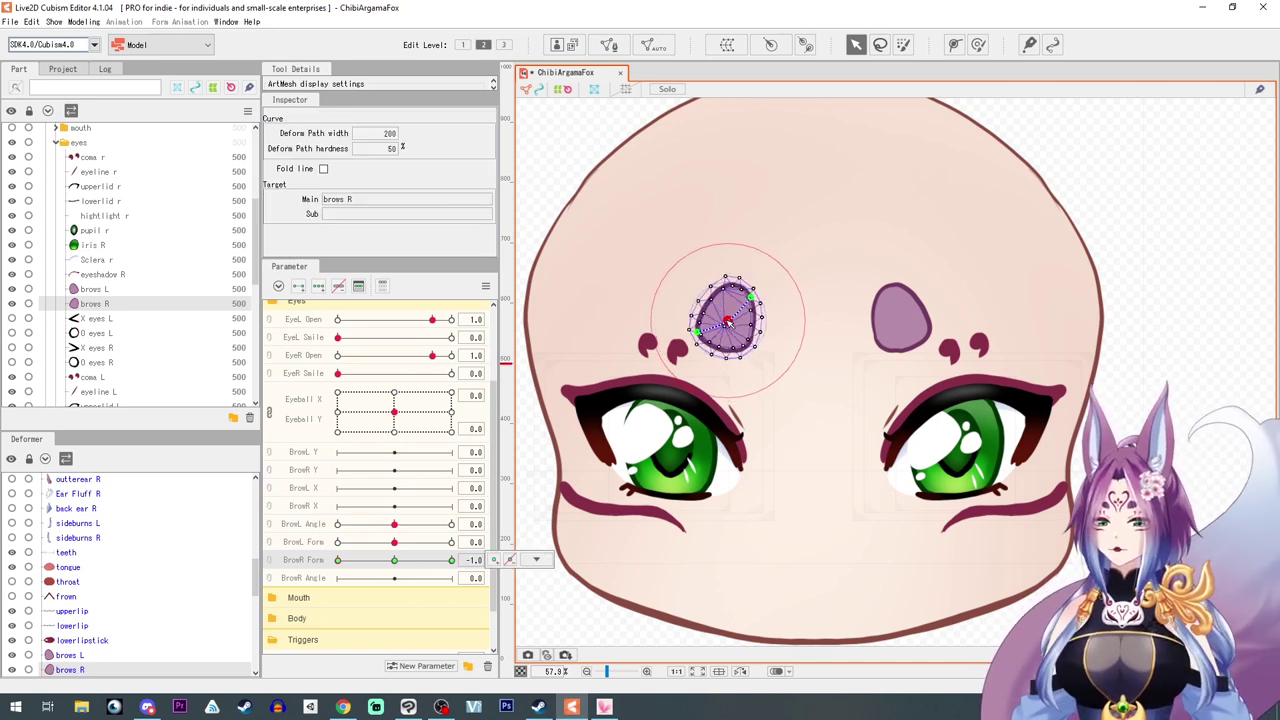
{"action": "mouse_move", "coordinate": [340, 562]}
{"action": "left_mouse_down"}
{"action": "mouse_move", "coordinate": [455, 562]}
{"action": "mouse_move", "coordinate": [330, 562]}
{"action": "left_mouse_up"}
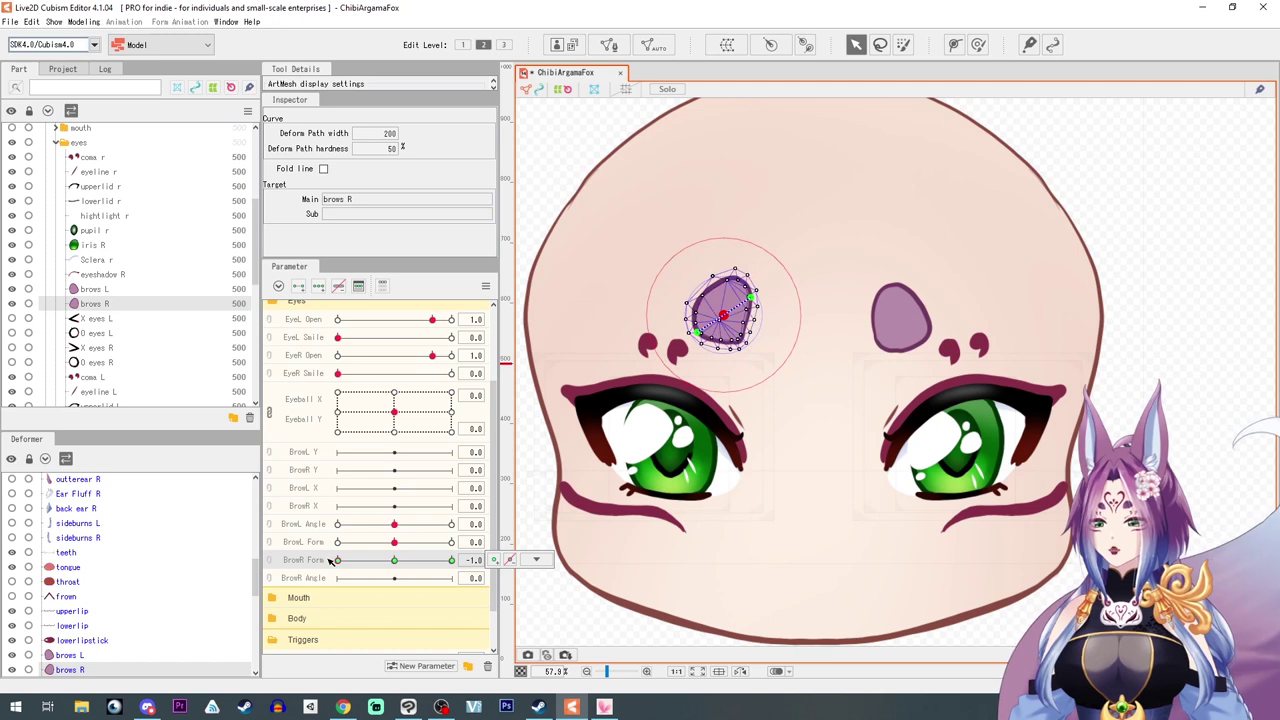
{"action": "mouse_move", "coordinate": [395, 543]}
{"action": "left_mouse_down"}
{"action": "mouse_move", "coordinate": [487, 557]}
{"action": "mouse_move", "coordinate": [309, 557]}
{"action": "mouse_move", "coordinate": [407, 561]}
{"action": "mouse_move", "coordinate": [395, 557]}
{"action": "left_mouse_up"}
{"action": "left_click", "coordinate": [395, 563]}
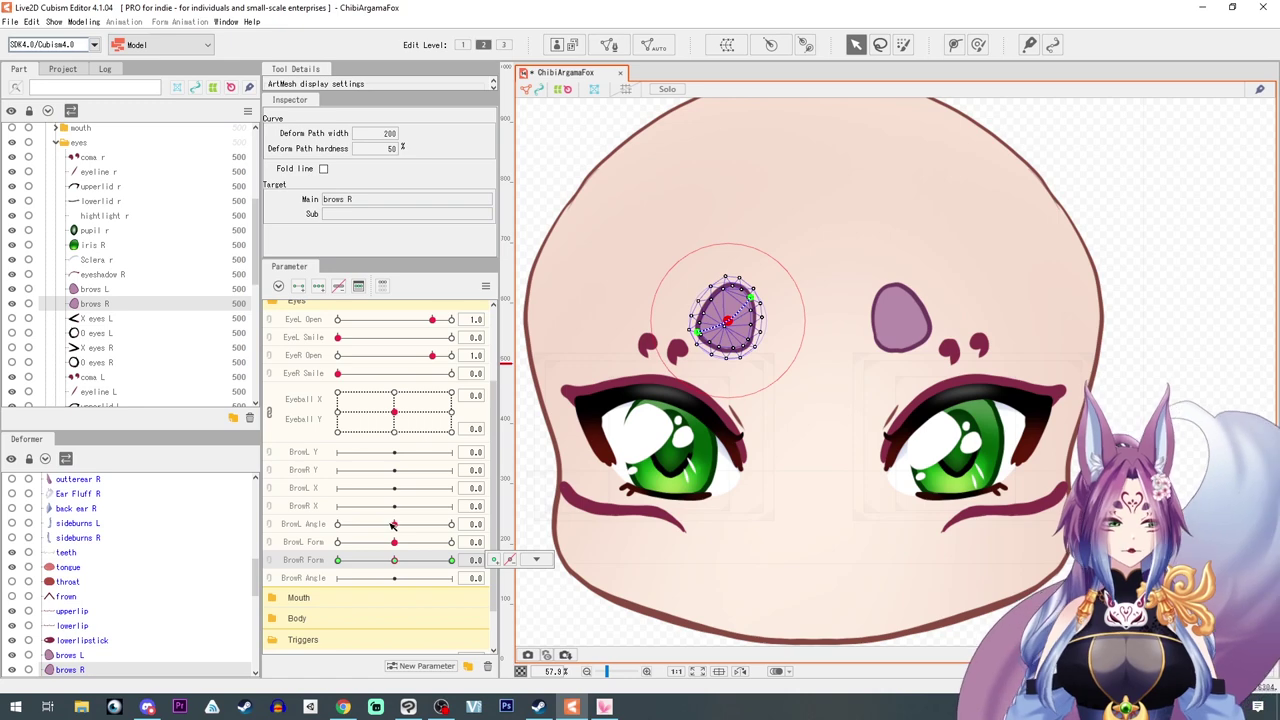
Add three keys to BrowR Angle for brows R and rotate the brow slightly clockwise at BrowR Angle 1.0
{"action": "left_click", "coordinate": [315, 580]}
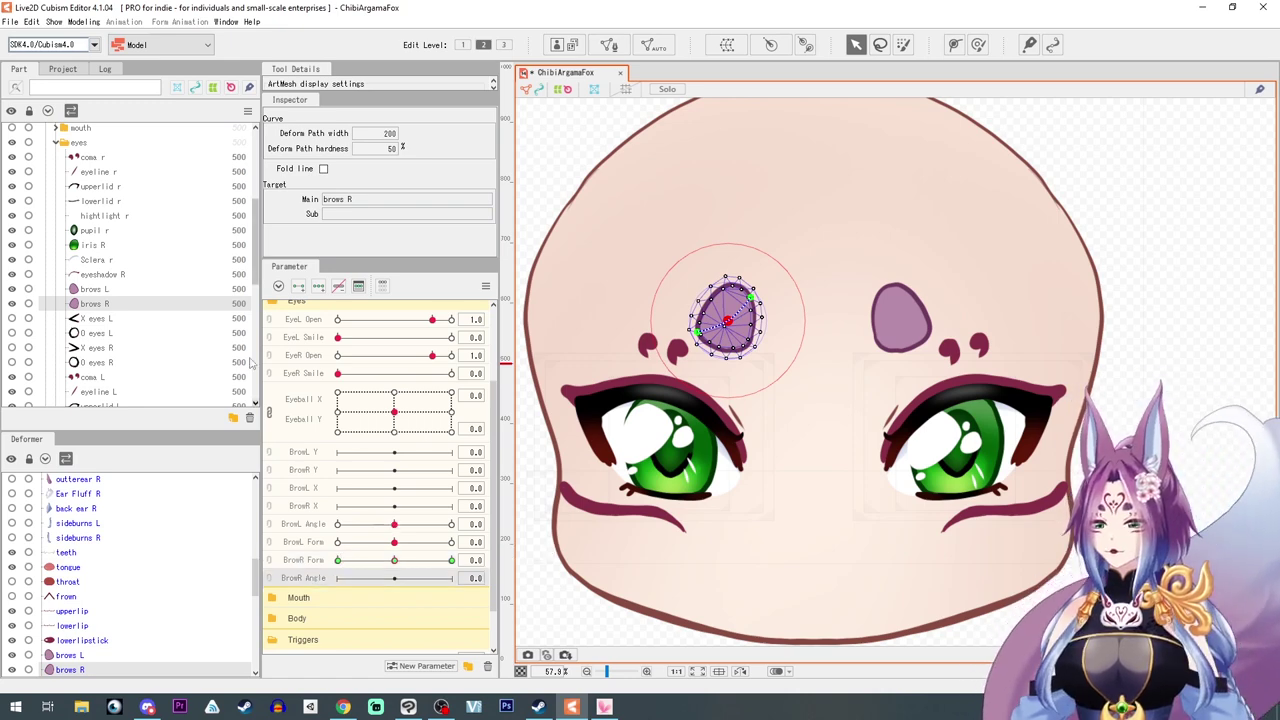
{"action": "left_click", "coordinate": [319, 287]}
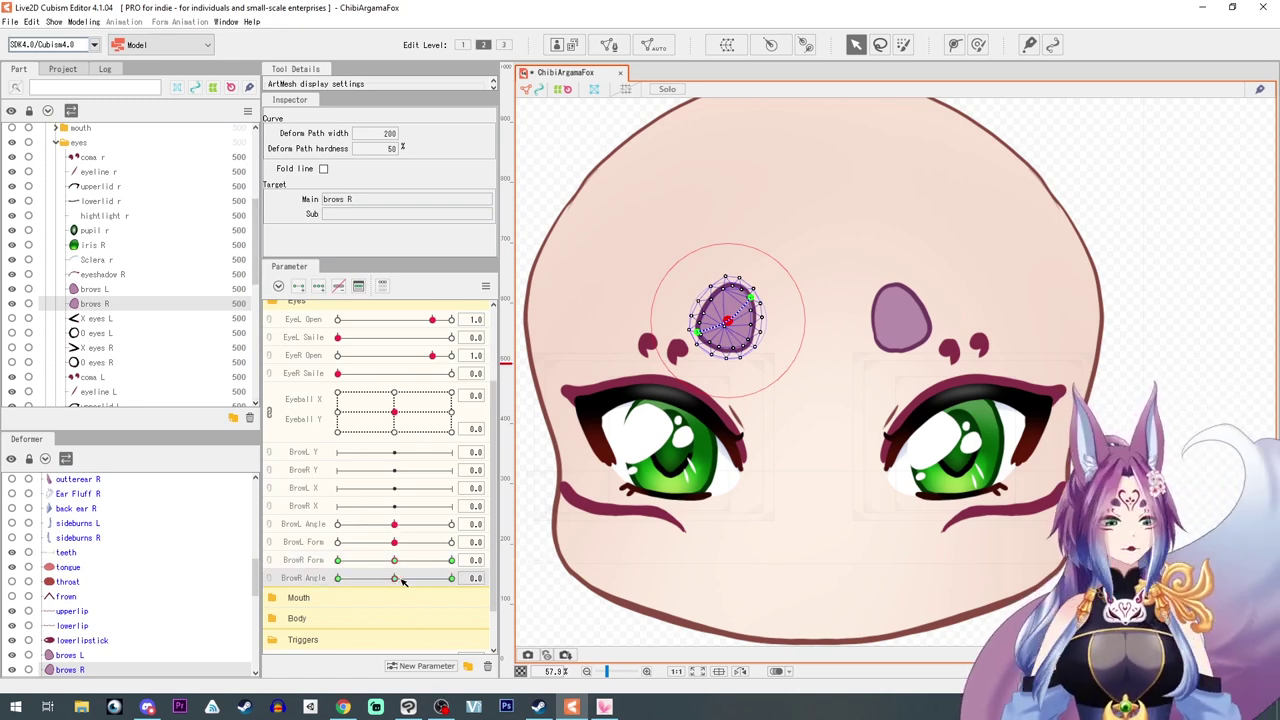
{"action": "left_click", "coordinate": [95, 303]}
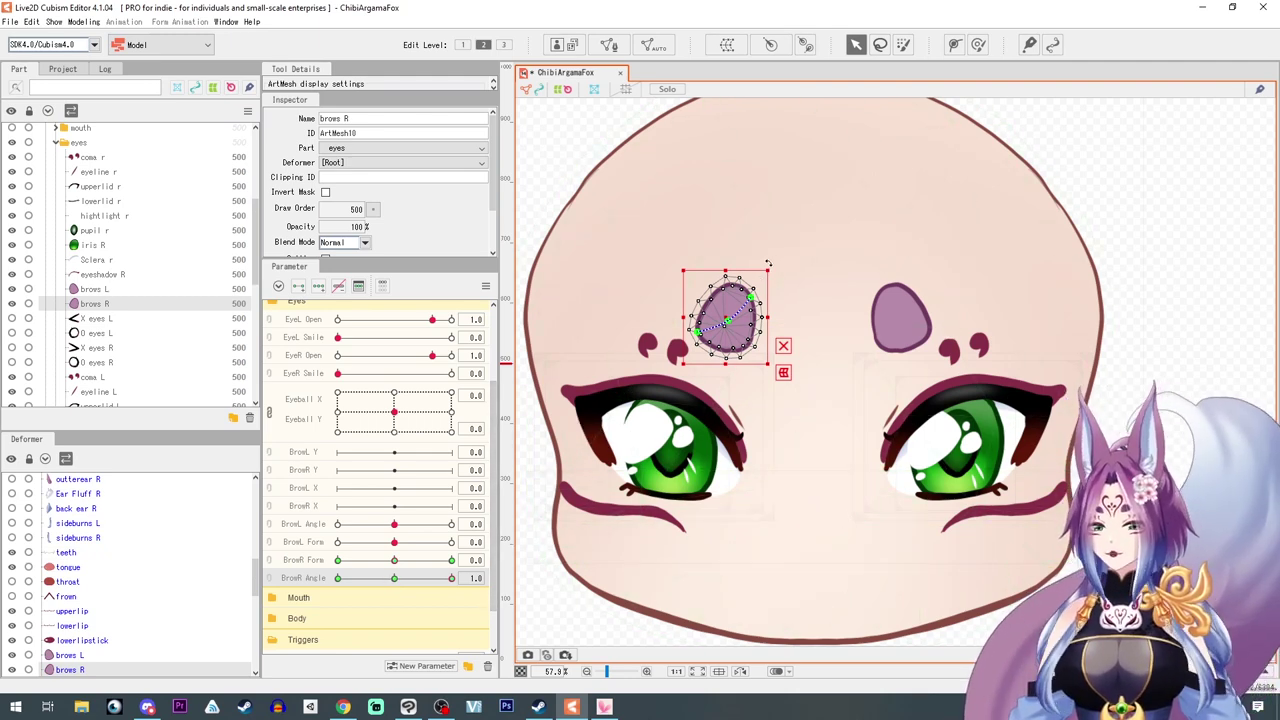
{"action": "left_click_drag", "start_coordinate": [770, 265], "coordinate": [786, 275]}
With BrowR Angle at 1.0, rotate brows R slightly clockwise at BrowR Form 1.0 and -1.0 too
{"action": "left_click", "coordinate": [451, 560]}
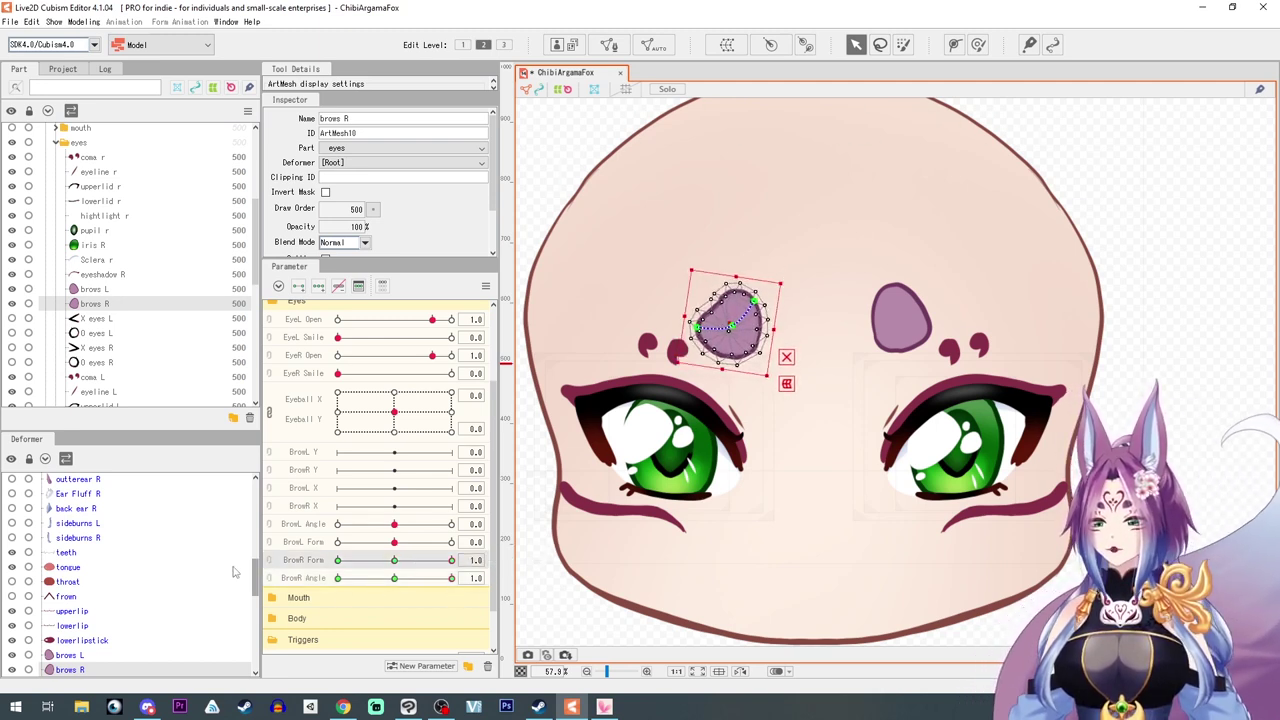
{"action": "left_click", "coordinate": [337, 560]}
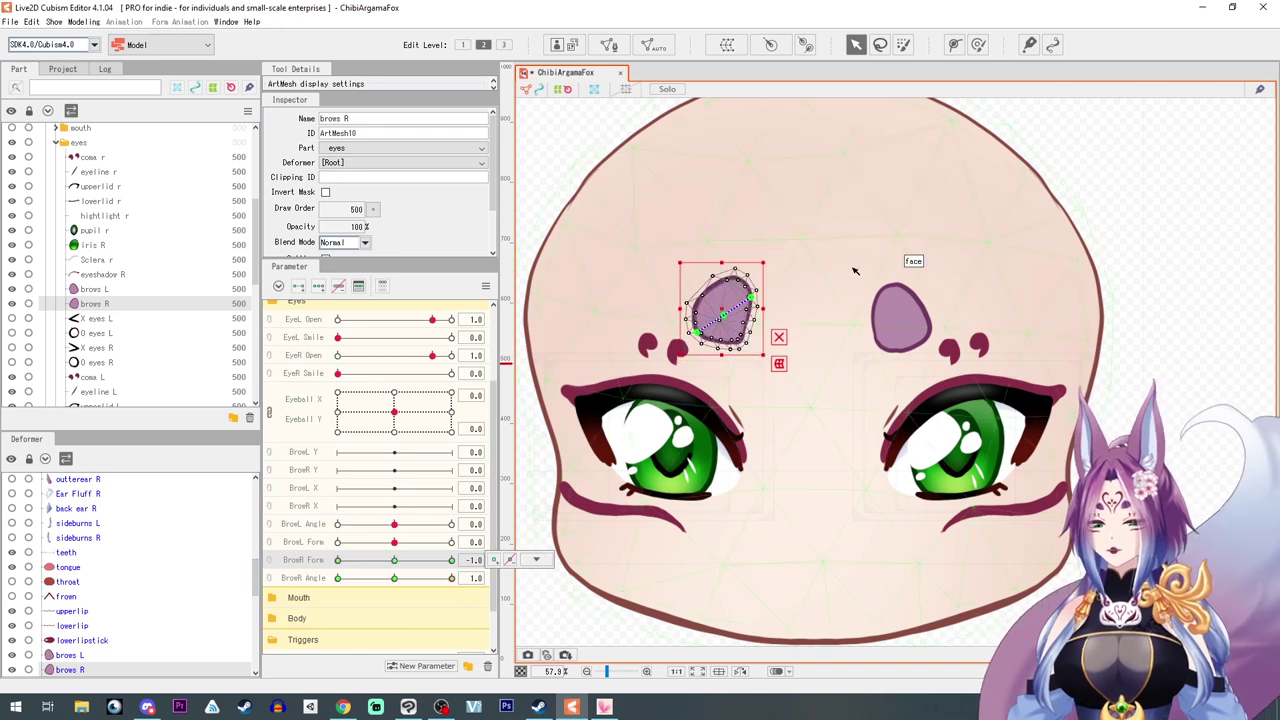
{"action": "left_click_drag", "start_coordinate": [770, 259], "coordinate": [780, 274]}
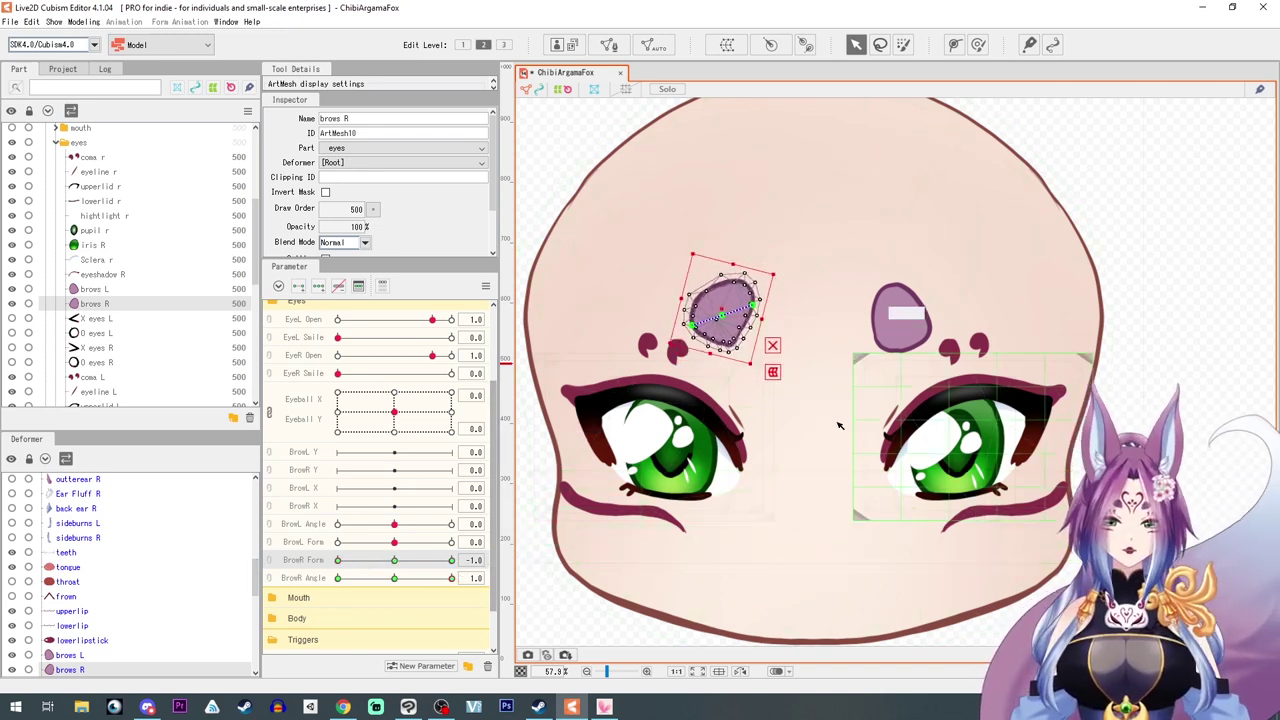
Run BrowR Form through its full range to check the shapes of brows R, and return BrowR Form and BrowR Angle to 0
{"action": "left_click", "coordinate": [395, 560]}
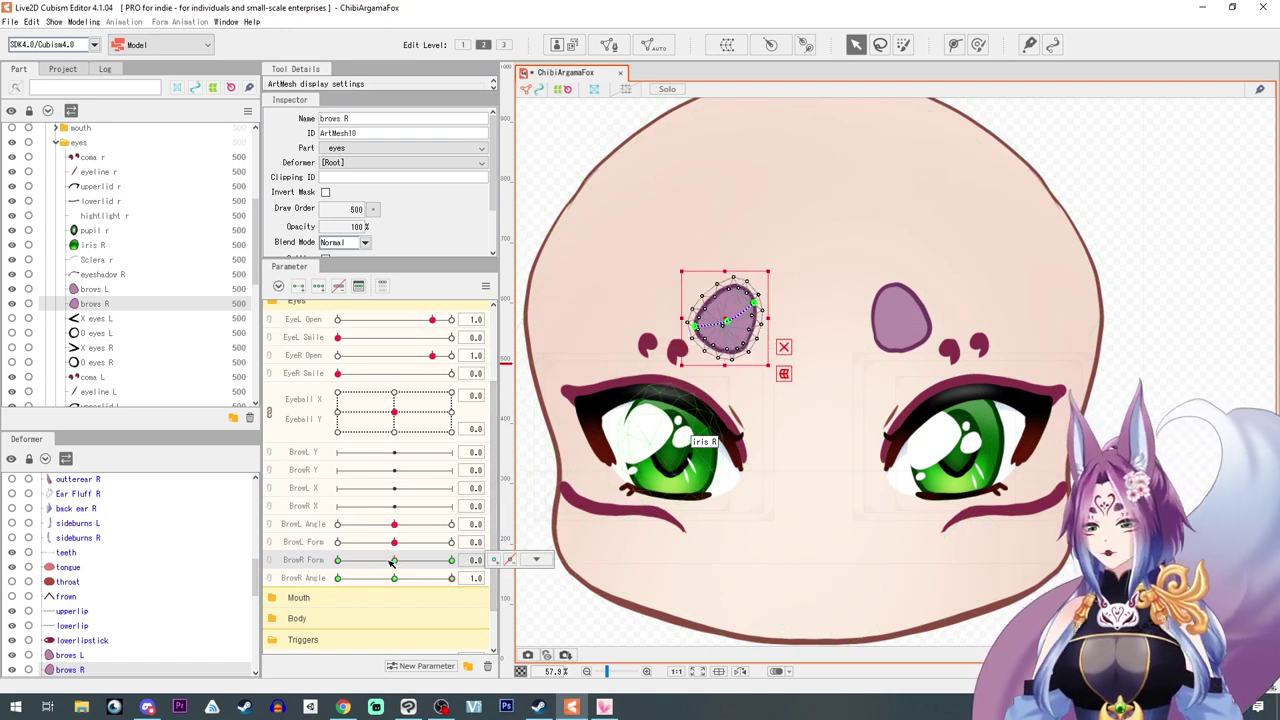
{"action": "left_click_drag", "start_coordinate": [397, 563], "coordinate": [451, 560]}
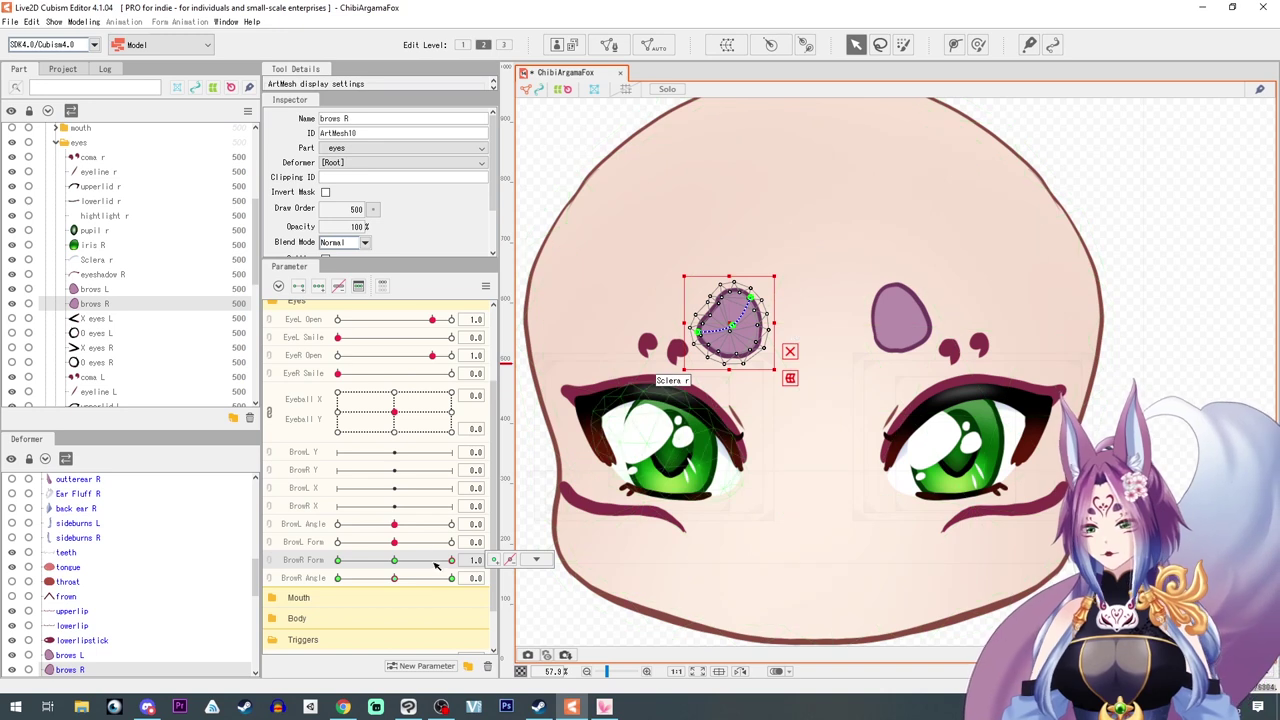
{"action": "left_click_drag", "start_coordinate": [440, 560], "coordinate": [337, 560]}
{"action": "left_click", "coordinate": [395, 560]}
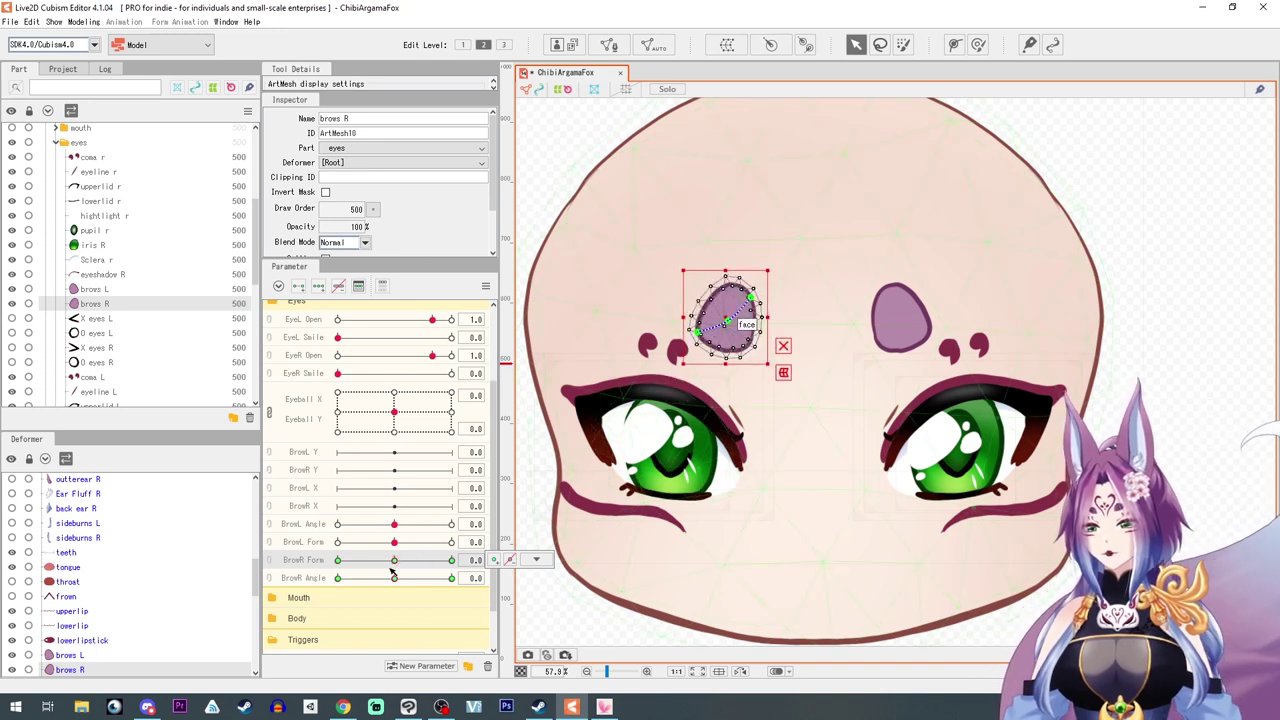
With BrowR Angle at -1.0, rotate brows R slightly counterclockwise at BrowR Form 0, 1.0 and -1.0
{"action": "left_click_drag", "start_coordinate": [396, 579], "coordinate": [197, 578]}
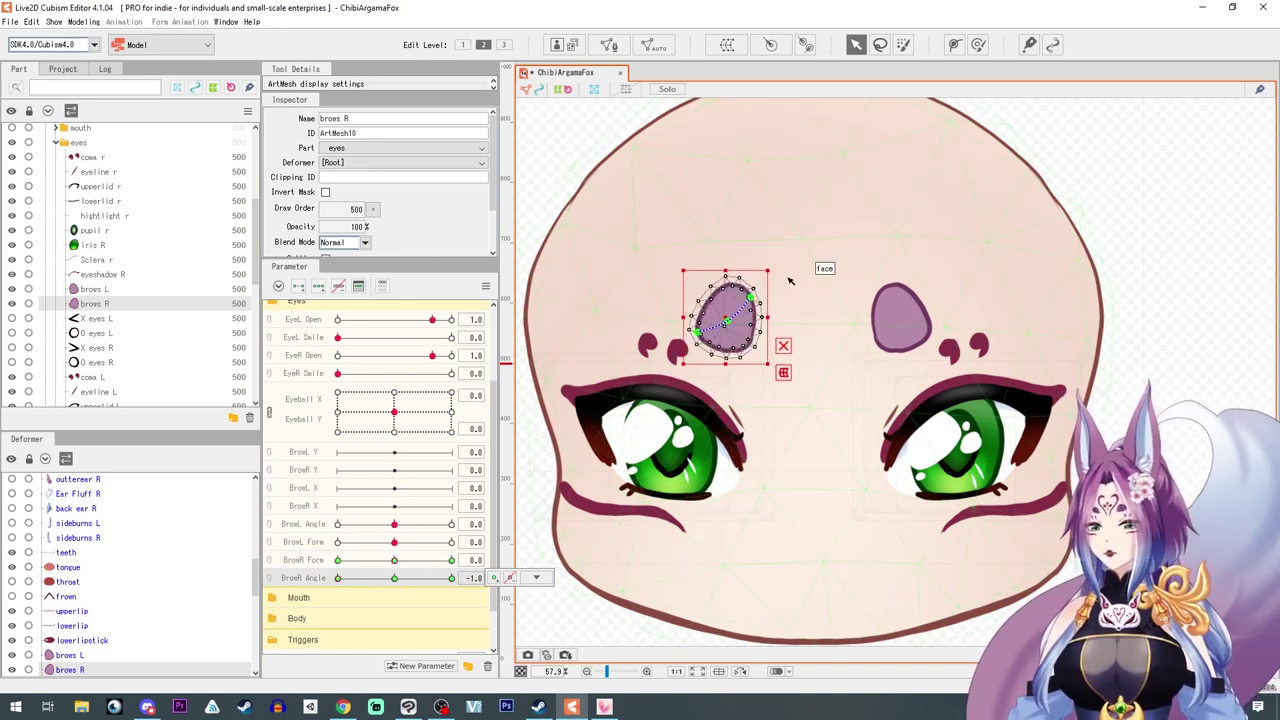
{"action": "left_click_drag", "start_coordinate": [777, 262], "coordinate": [763, 251]}
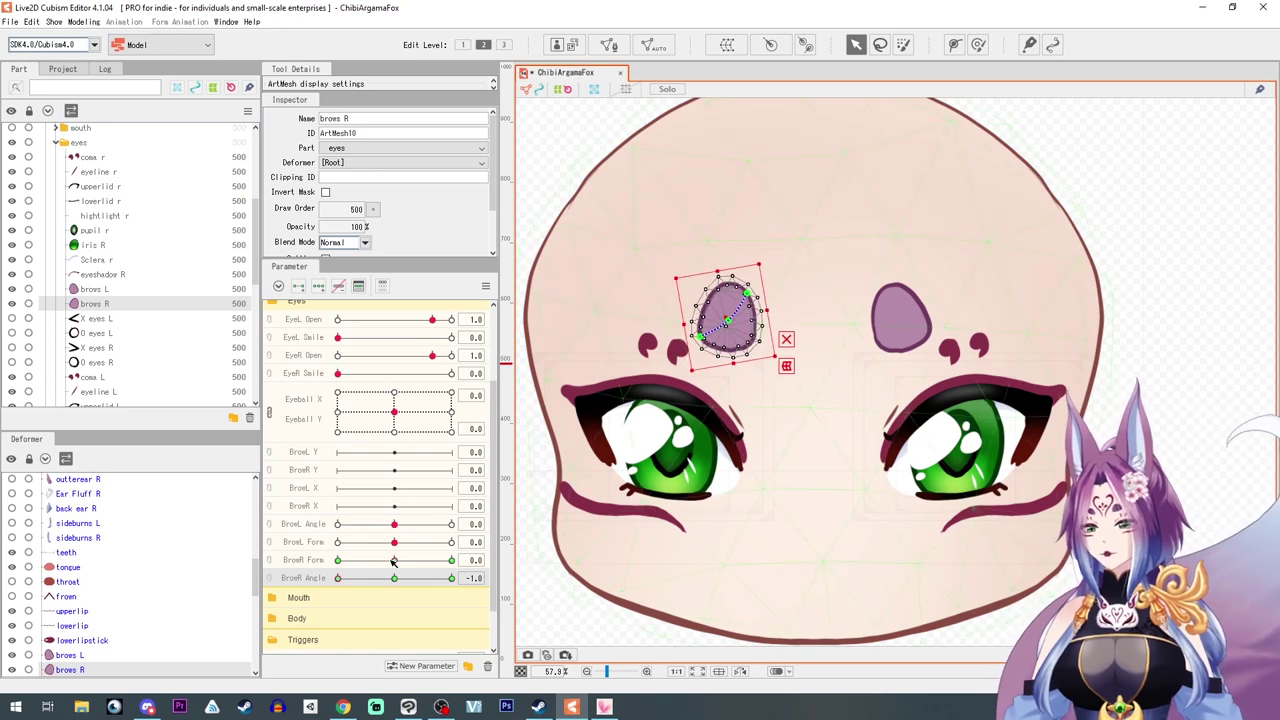
{"action": "left_click_drag", "start_coordinate": [395, 560], "coordinate": [508, 560]}
{"action": "left_click_drag", "start_coordinate": [774, 264], "coordinate": [766, 257]}
{"action": "left_click", "coordinate": [339, 561]}
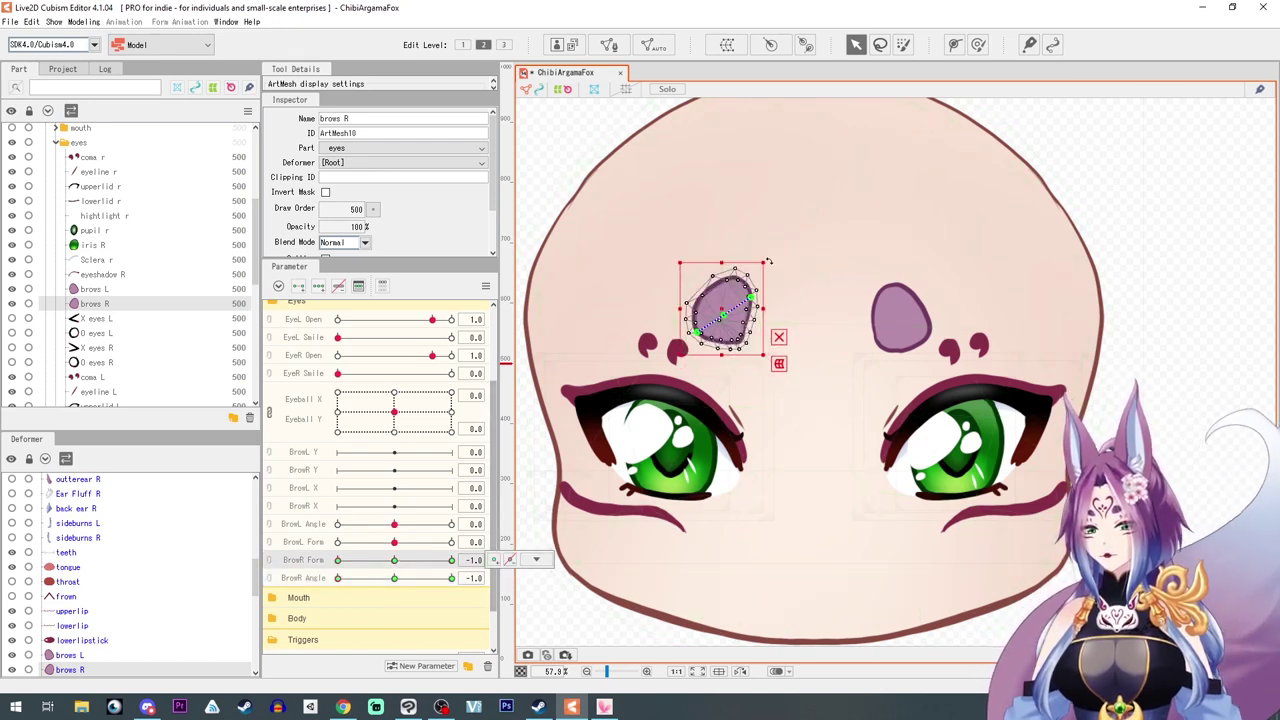
Link BrowR Form with BrowR Angle, run through their combined shapes, return both to 0 and unlink them
{"action": "left_click", "coordinate": [269, 562]}
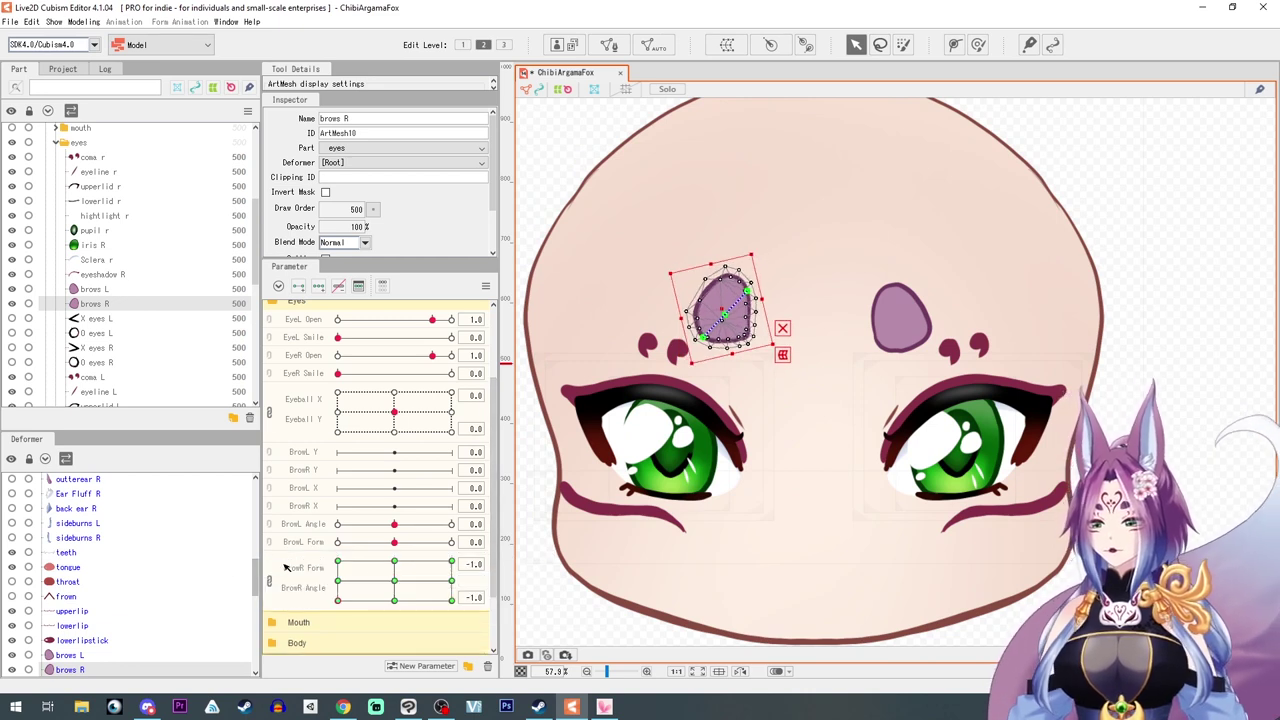
{"action": "left_click_drag", "start_coordinate": [341, 600], "coordinate": [457, 551]}
{"action": "left_click", "coordinate": [396, 580]}
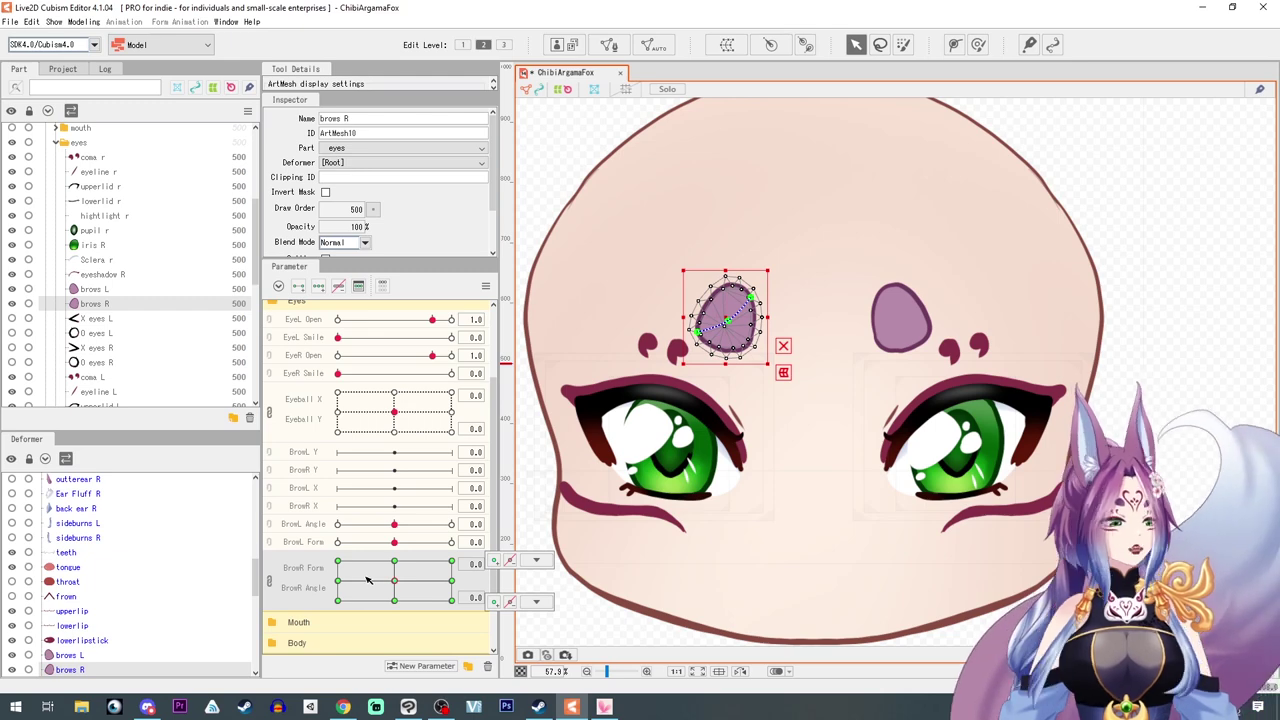
{"action": "left_click", "coordinate": [268, 580]}
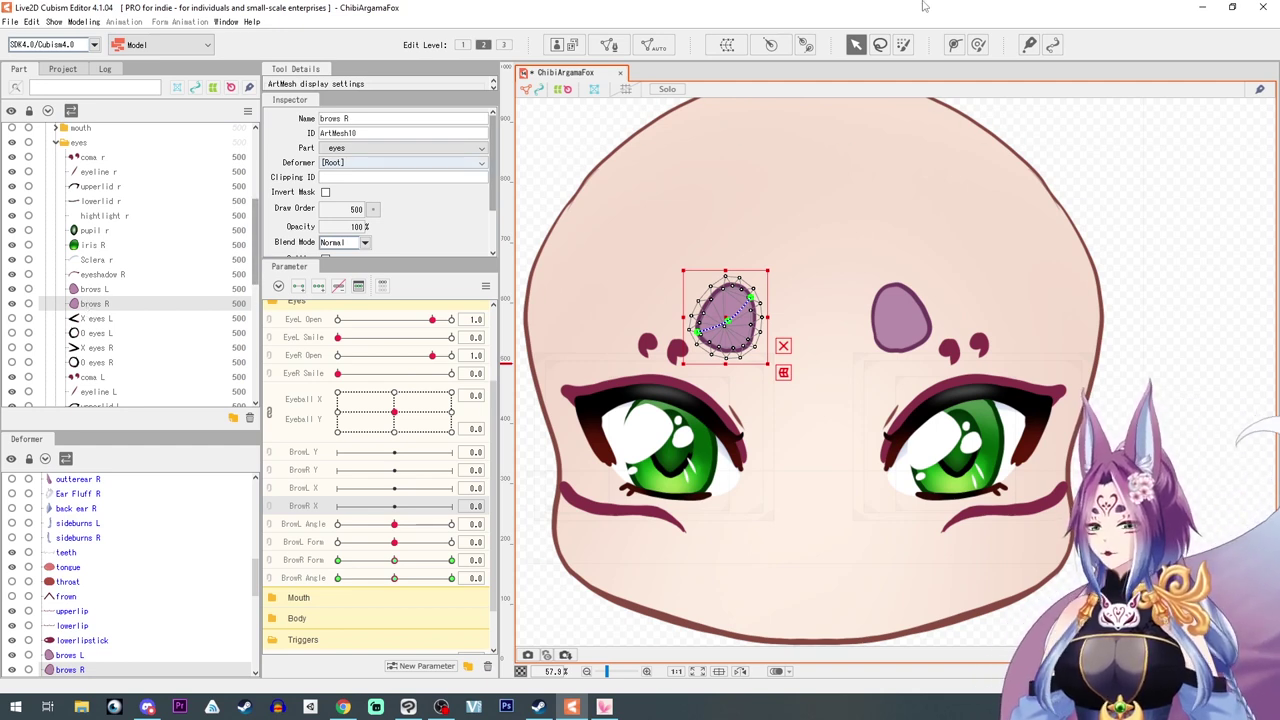
Create a warp deformer named brow R XY as the parent of brows R
{"action": "left_click", "coordinate": [727, 44]}
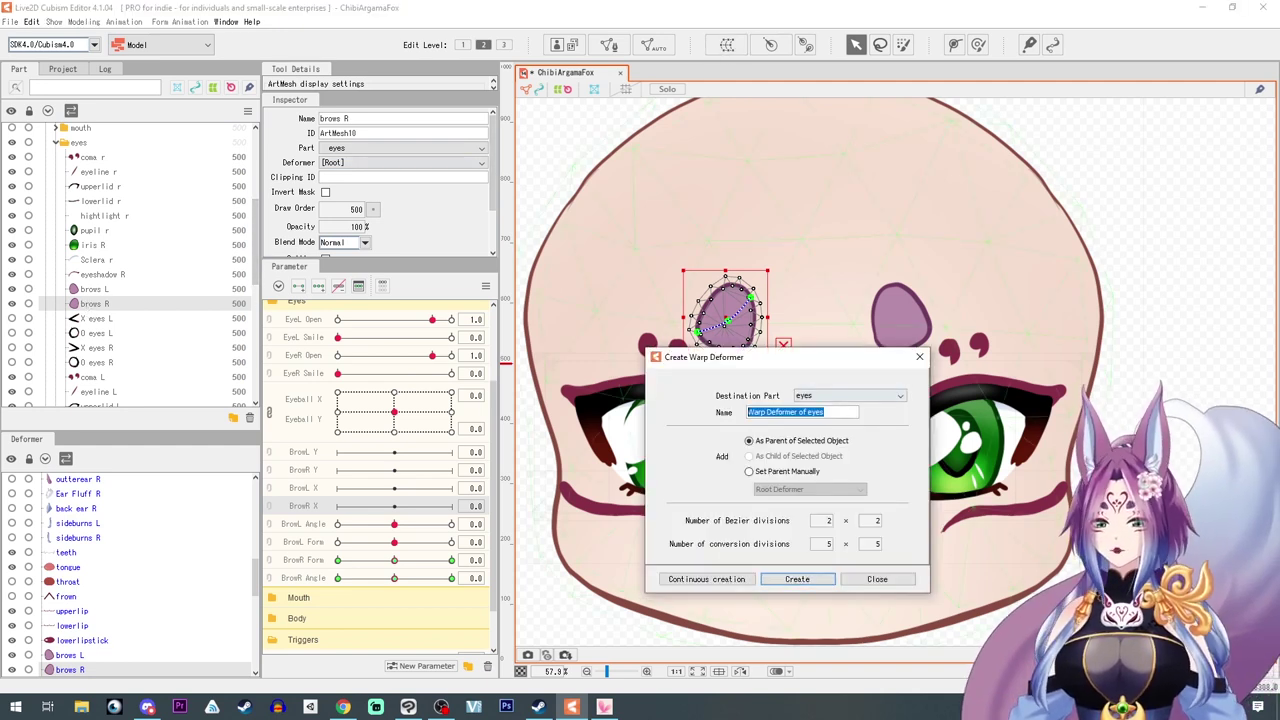
{"action": "type", "text": "brow R XY"}
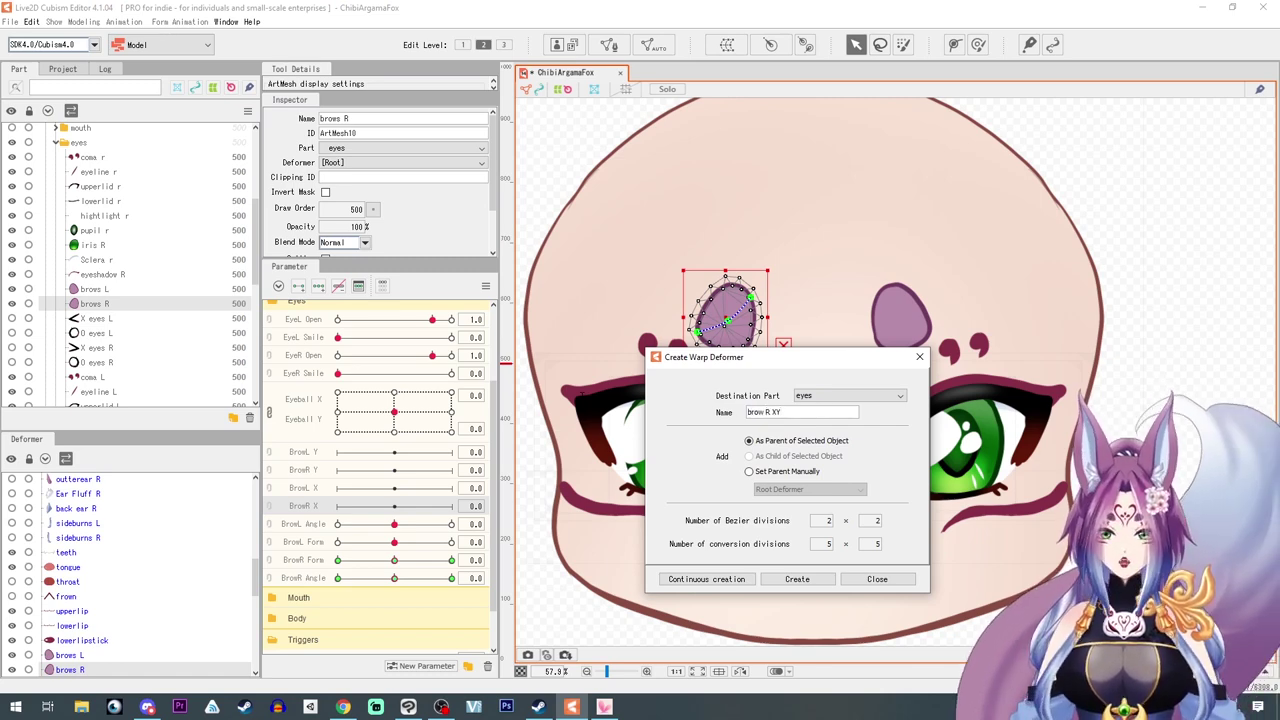
{"action": "left_click", "coordinate": [797, 579]}
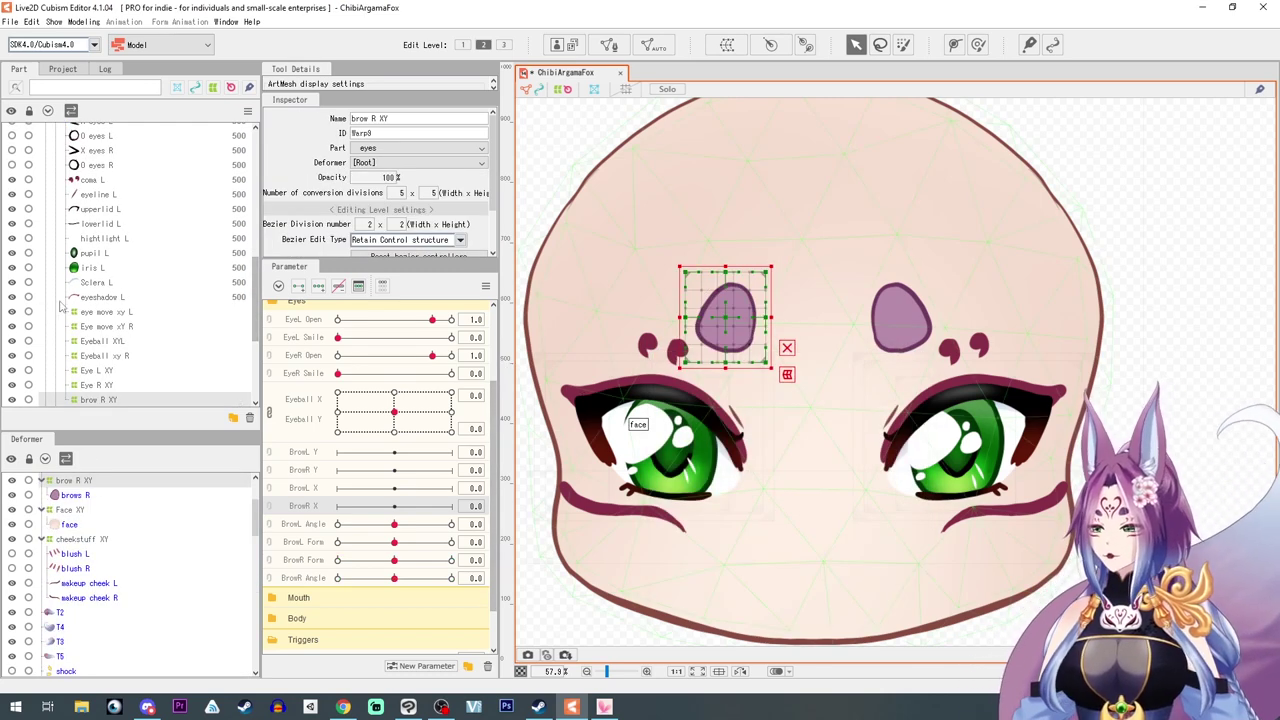
Create a warp deformer named Brow L XY as the parent of brows L
{"action": "left_click", "coordinate": [95, 251]}
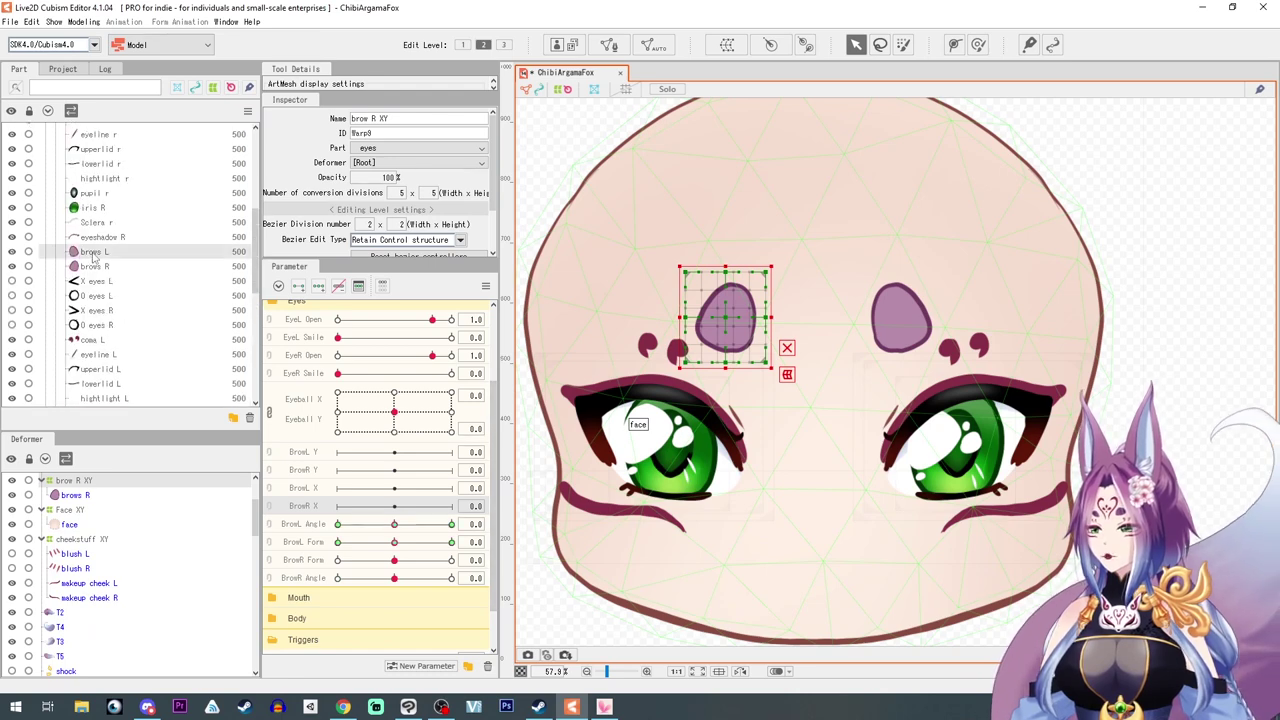
{"action": "left_click", "coordinate": [727, 44]}
{"action": "triple_click", "coordinate": [790, 412]}
{"action": "type", "text": "Brow L X"}
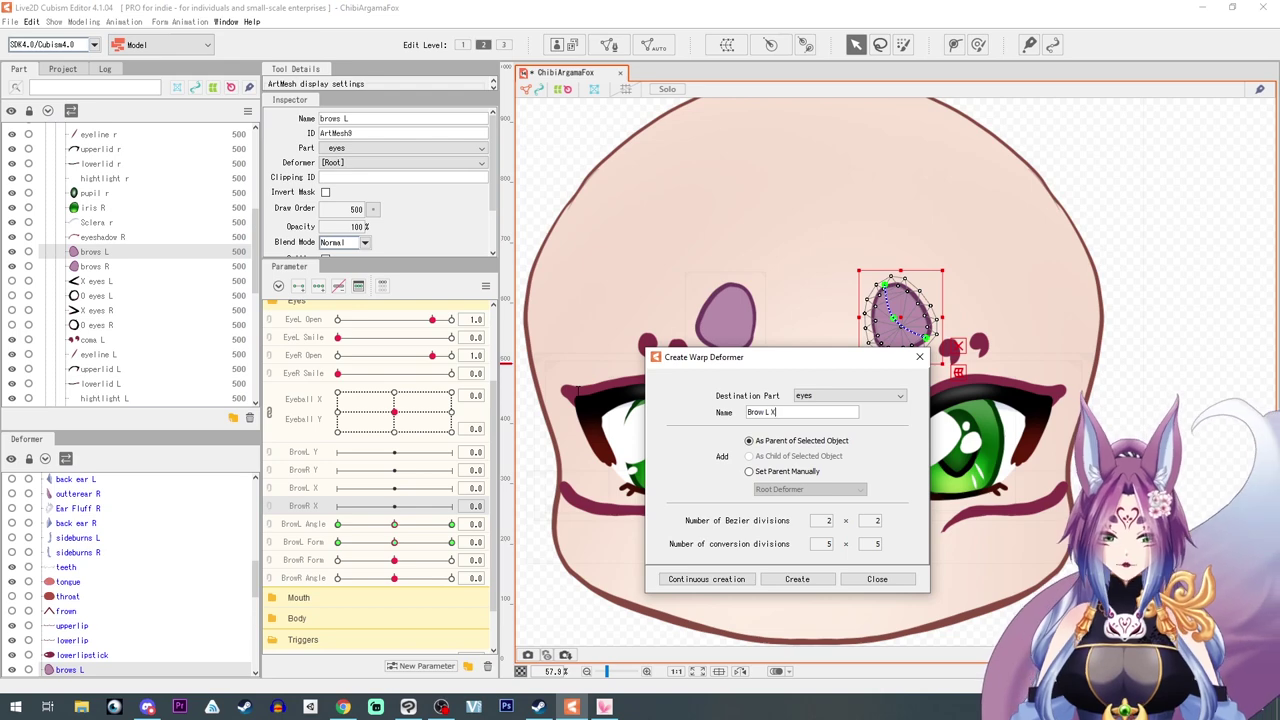
{"action": "type", "text": "Y"}
{"action": "left_click", "coordinate": [797, 579]}
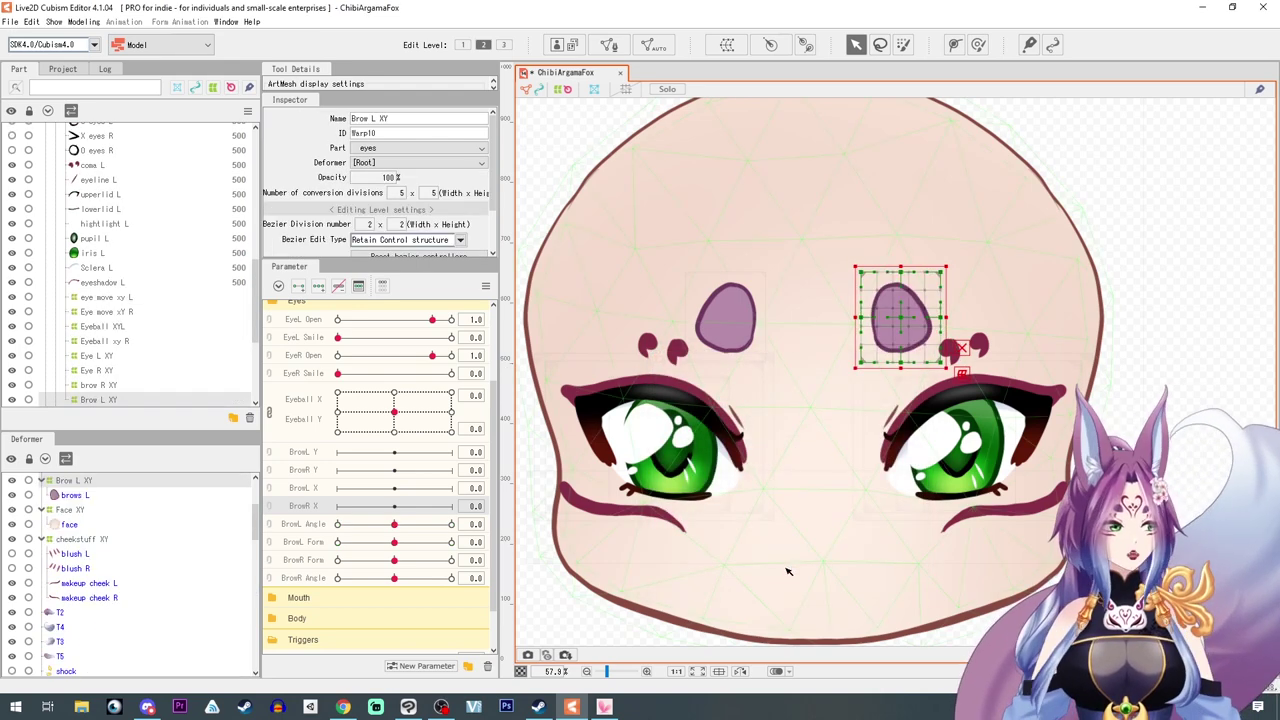
Collapse the Brow L XY and brow R XY deformers in the deformer hierarchy, leaving both unlocked
{"action": "scroll", "coordinate": [60, 515], "scroll_direction": "up", "scroll_amount": 3}
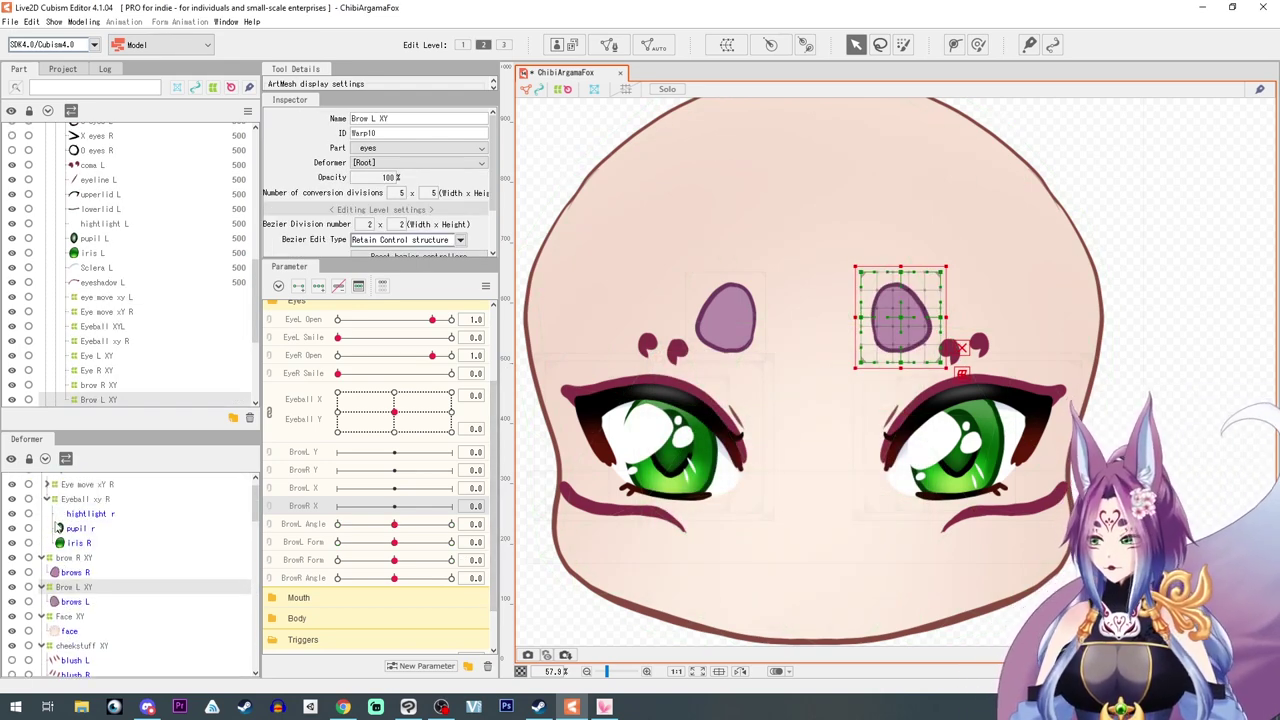
{"action": "left_click", "coordinate": [30, 587]}
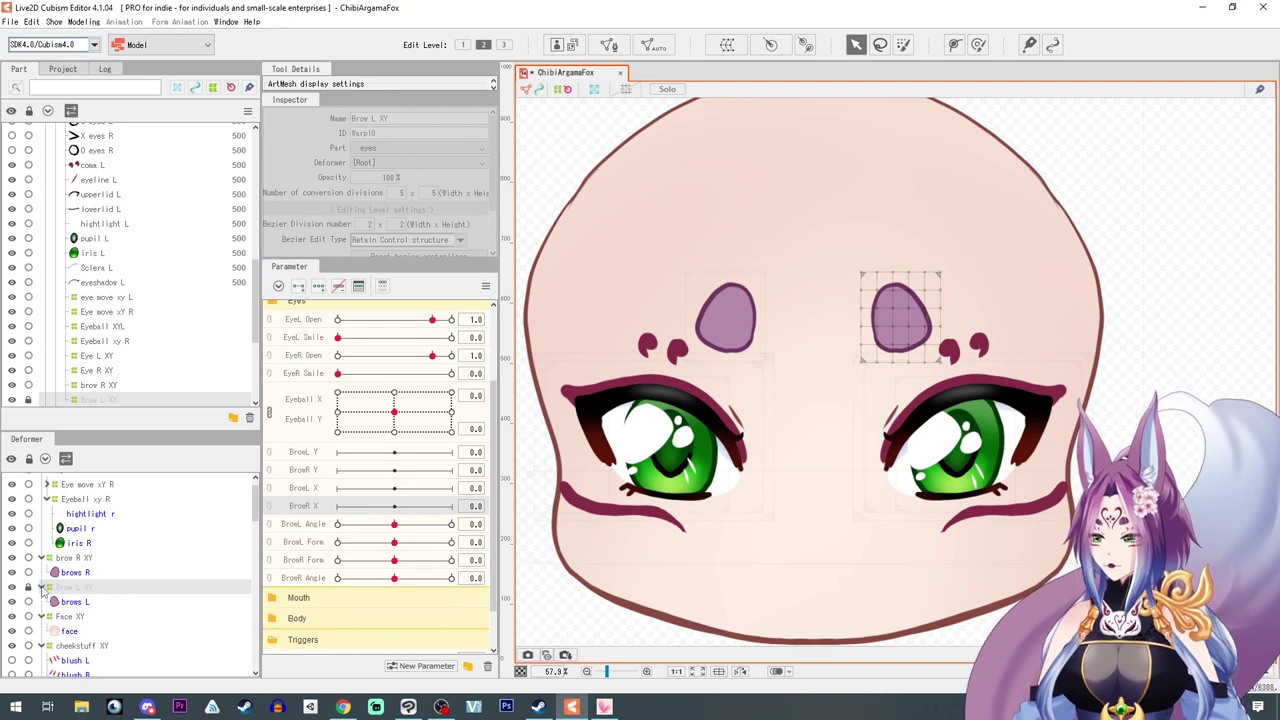
{"action": "left_click", "coordinate": [42, 588]}
{"action": "left_click", "coordinate": [29, 588]}
{"action": "left_click", "coordinate": [42, 559]}
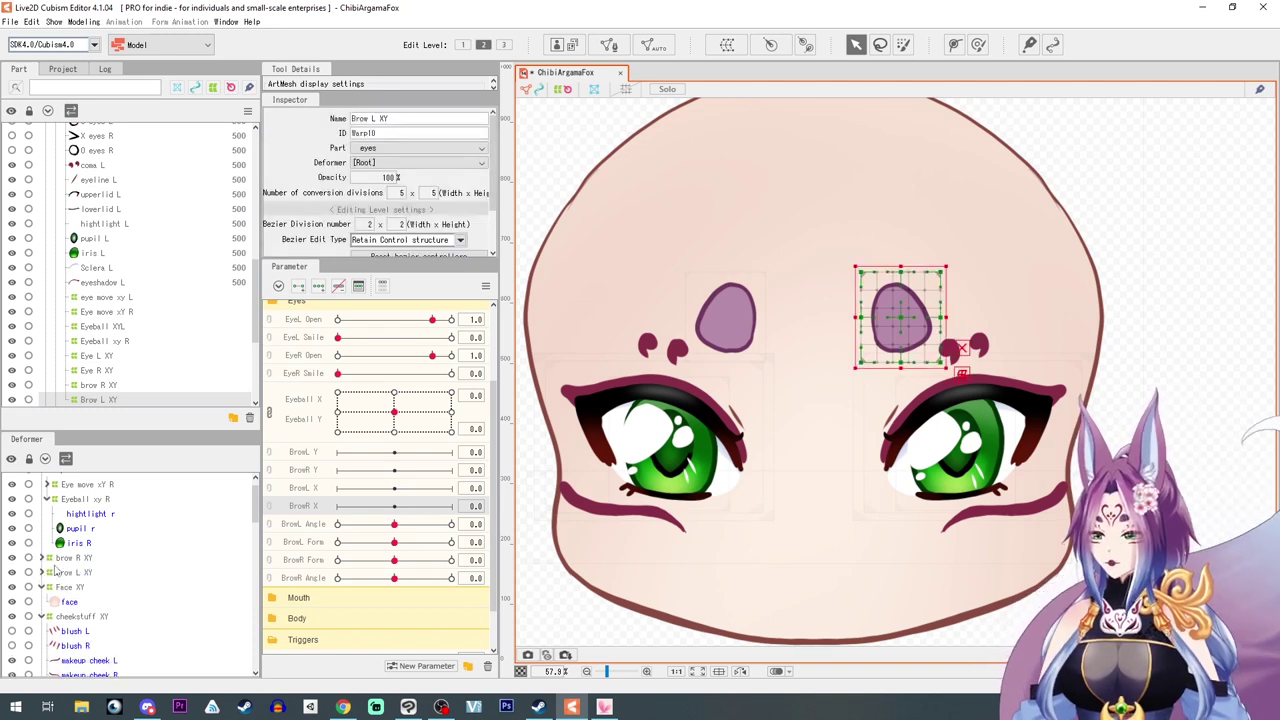
Reorder the brow position parameters to BrowL X, BrowL Y, BrowR X, BrowR Y
{"action": "left_click", "coordinate": [72, 557]}
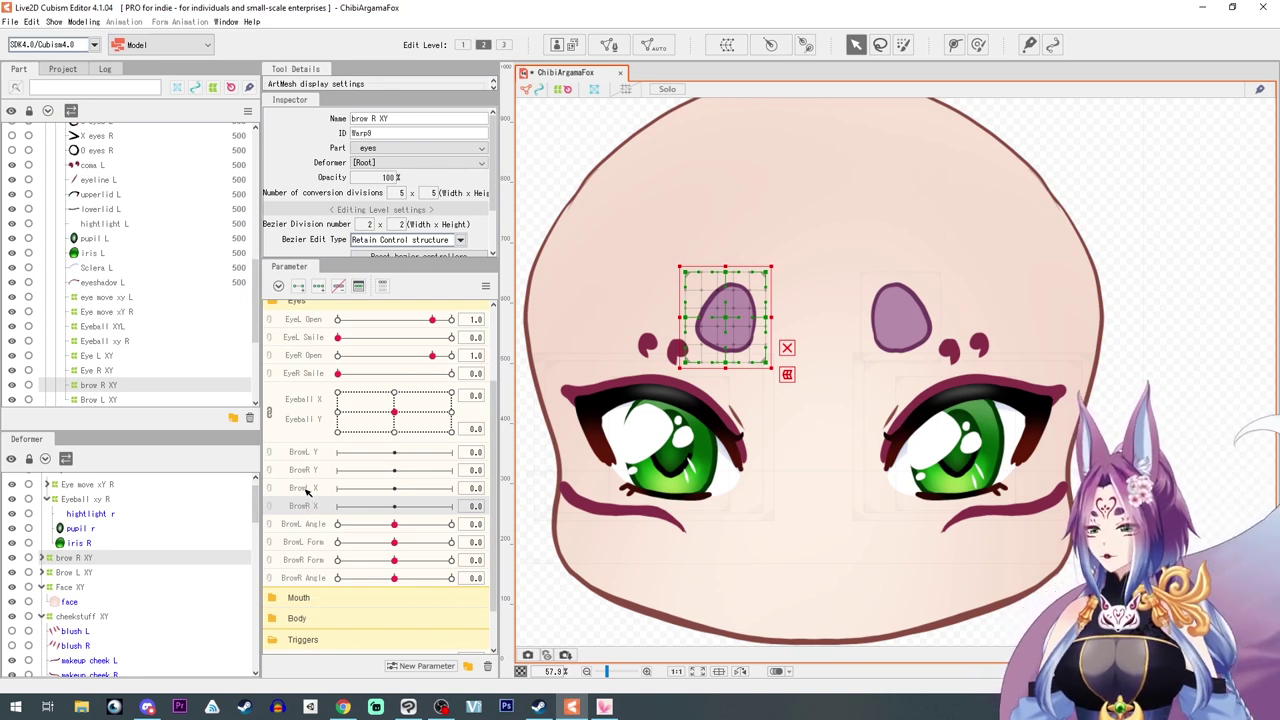
{"action": "left_click_drag", "start_coordinate": [306, 488], "coordinate": [310, 466]}
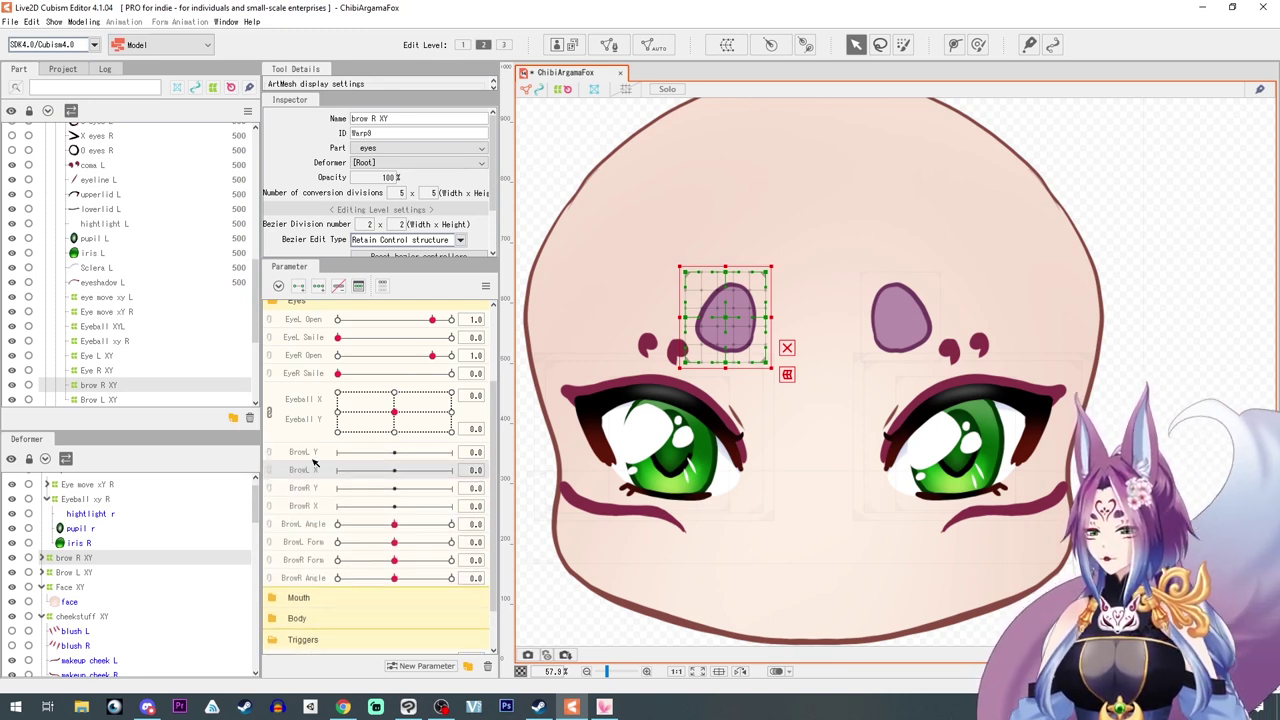
{"action": "left_click_drag", "start_coordinate": [303, 474], "coordinate": [313, 510]}
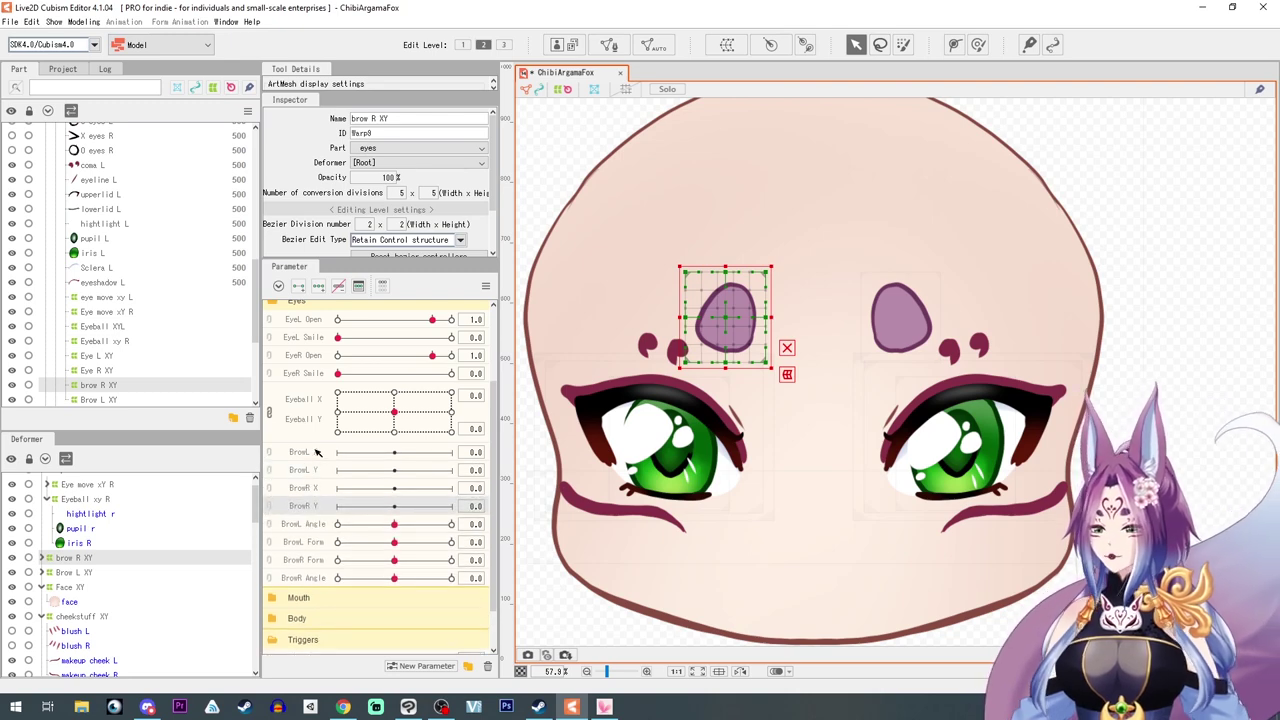
{"action": "left_click", "coordinate": [316, 452]}
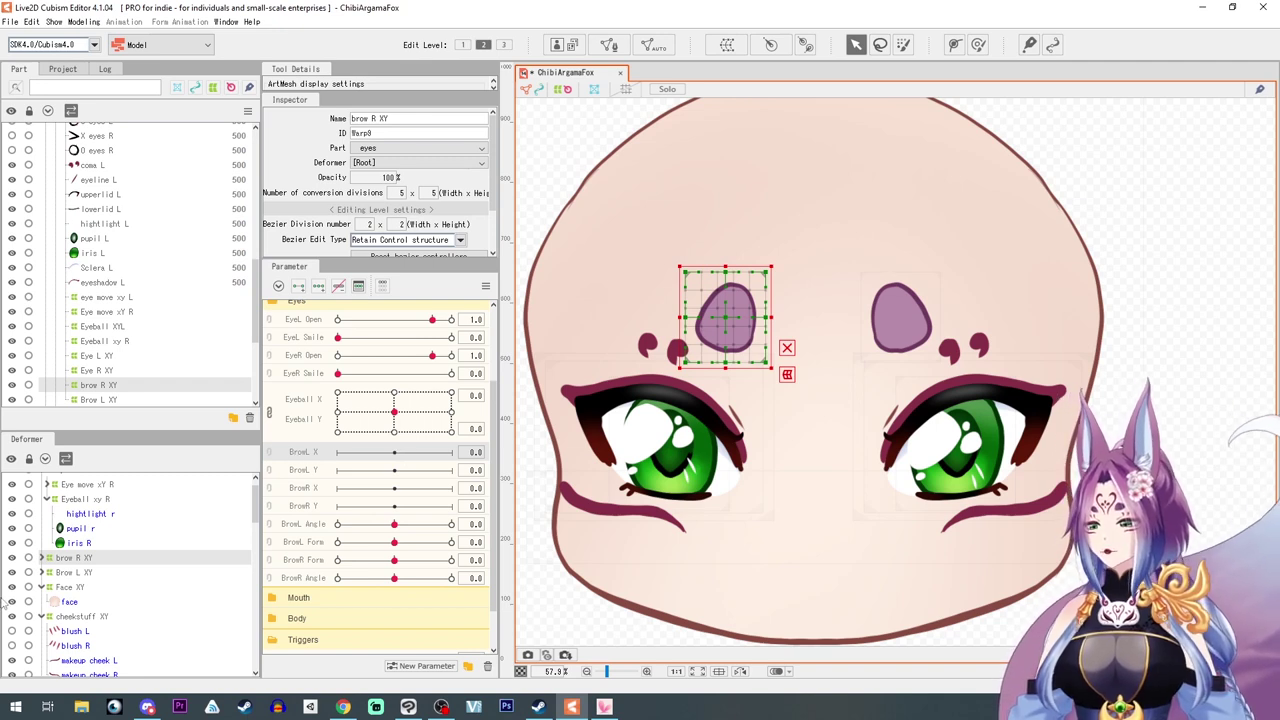
Add three keys to BrowL X for Brow L XY, moving the deformer slightly outward at 1.0 and inward at -1.0
{"action": "left_click", "coordinate": [72, 572]}
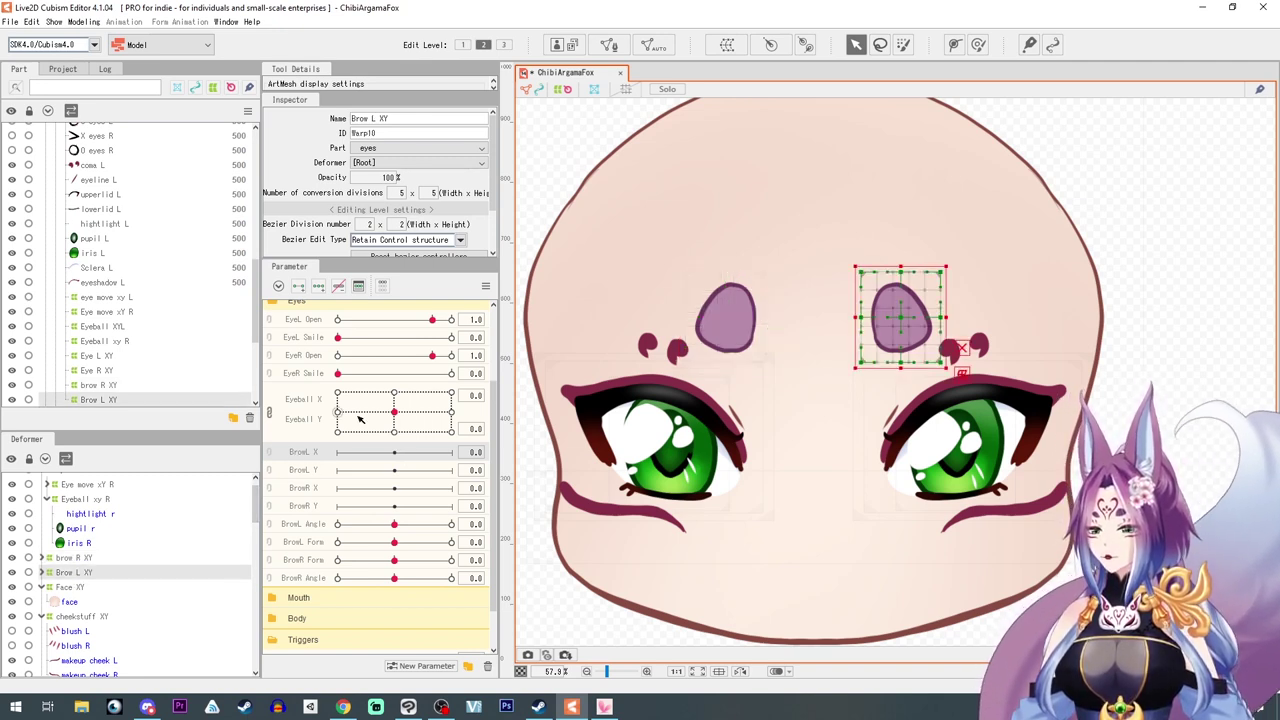
{"action": "left_click", "coordinate": [396, 453]}
{"action": "left_click_drag", "start_coordinate": [398, 455], "coordinate": [451, 453]}
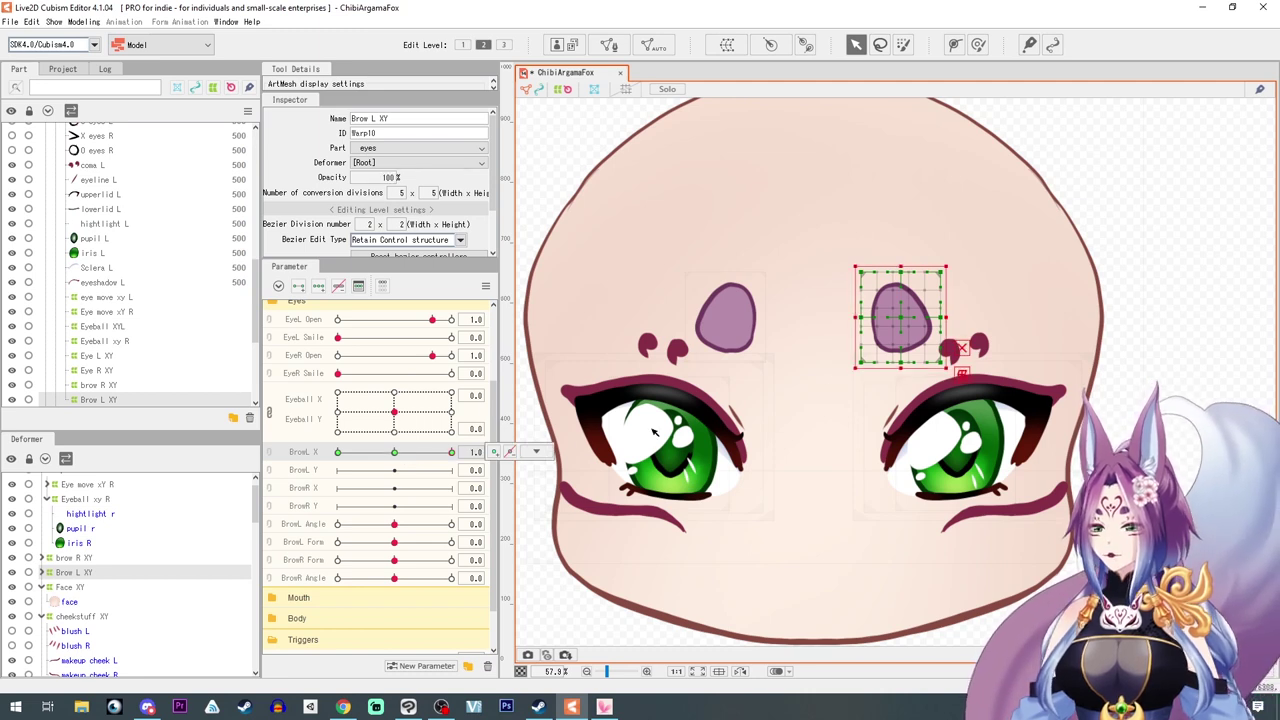
{"action": "left_click", "coordinate": [536, 452]}
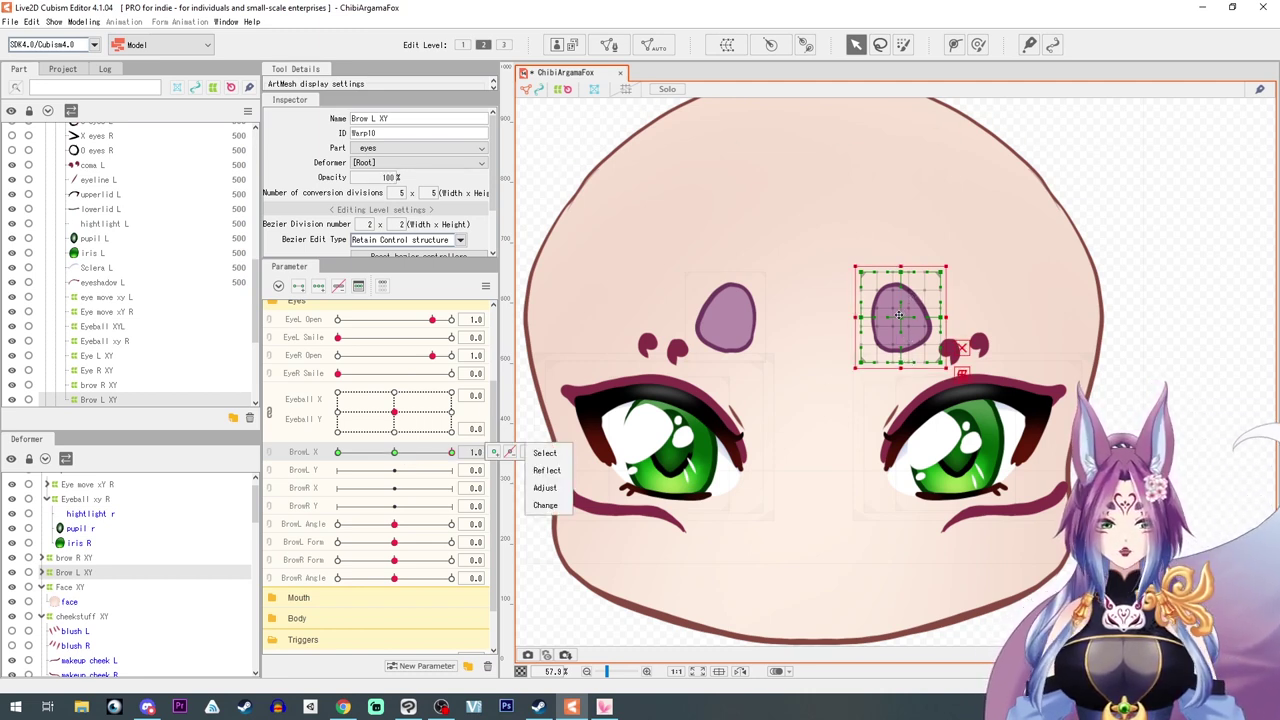
{"action": "left_click_drag", "start_coordinate": [896, 318], "coordinate": [906, 318]}
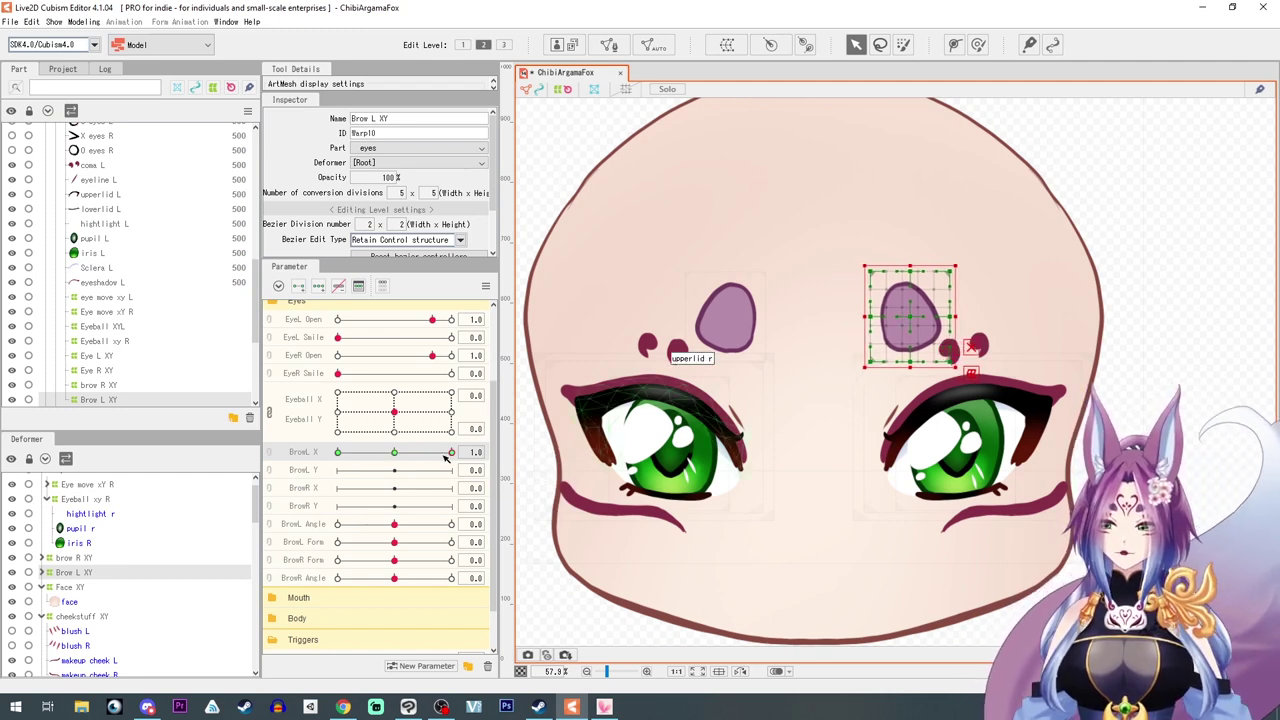
{"action": "left_click_drag", "start_coordinate": [449, 455], "coordinate": [188, 463]}
{"action": "left_click_drag", "start_coordinate": [897, 318], "coordinate": [887, 317]}
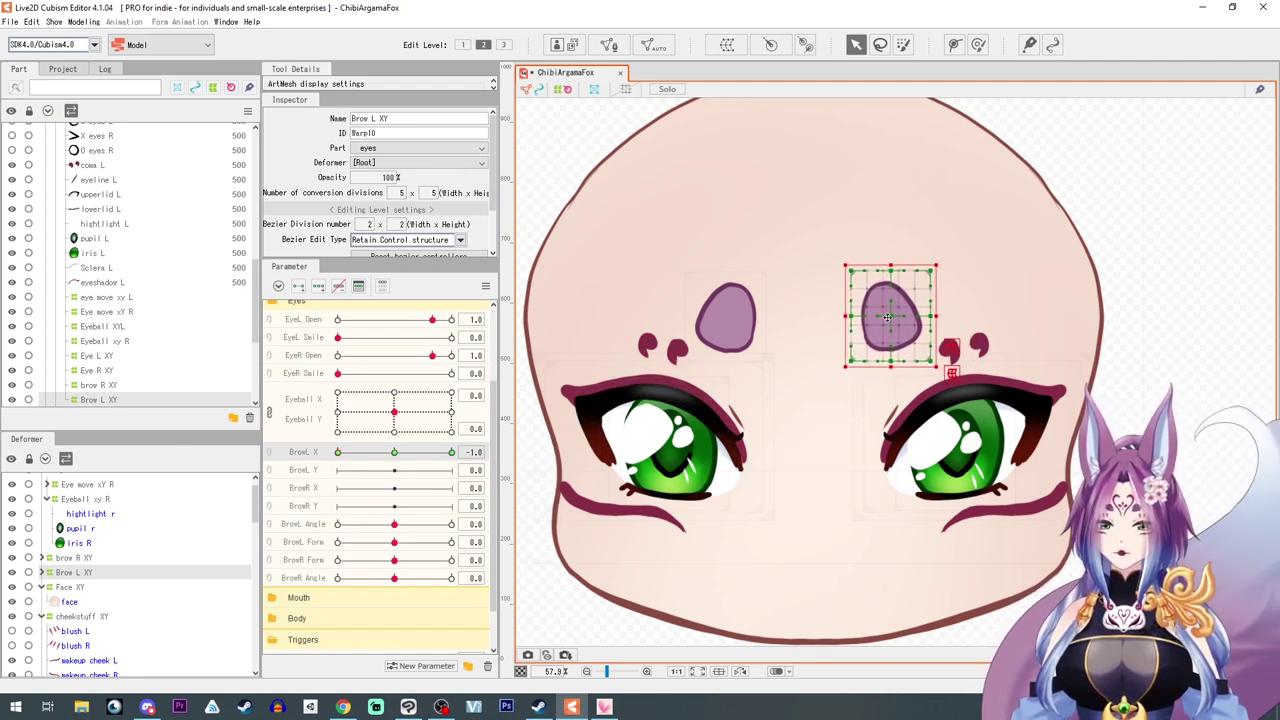
With BrowL X at 0, add three keys to BrowL Y and move Brow L XY slightly up at 1.0 and down at -1.0
{"action": "left_click_drag", "start_coordinate": [338, 454], "coordinate": [456, 472]}
{"action": "left_click", "coordinate": [318, 287]}
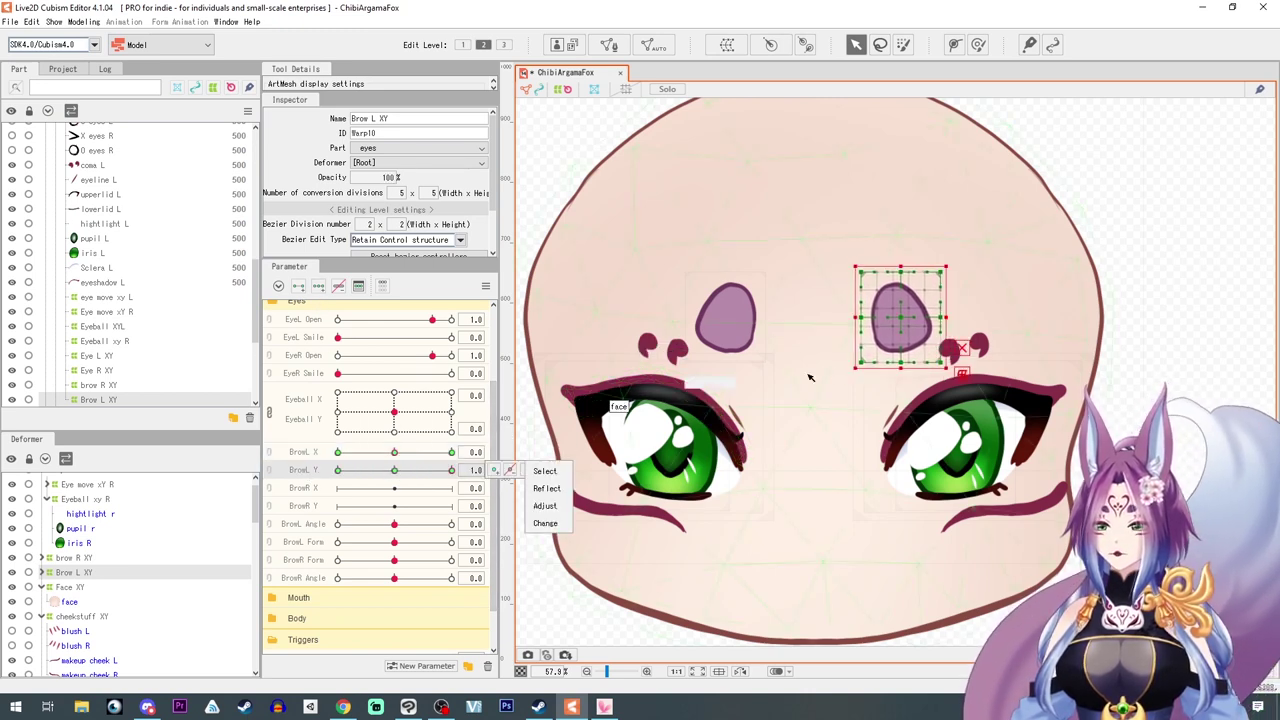
{"action": "left_click_drag", "start_coordinate": [898, 321], "coordinate": [898, 309]}
{"action": "left_click_drag", "start_coordinate": [443, 473], "coordinate": [230, 474]}
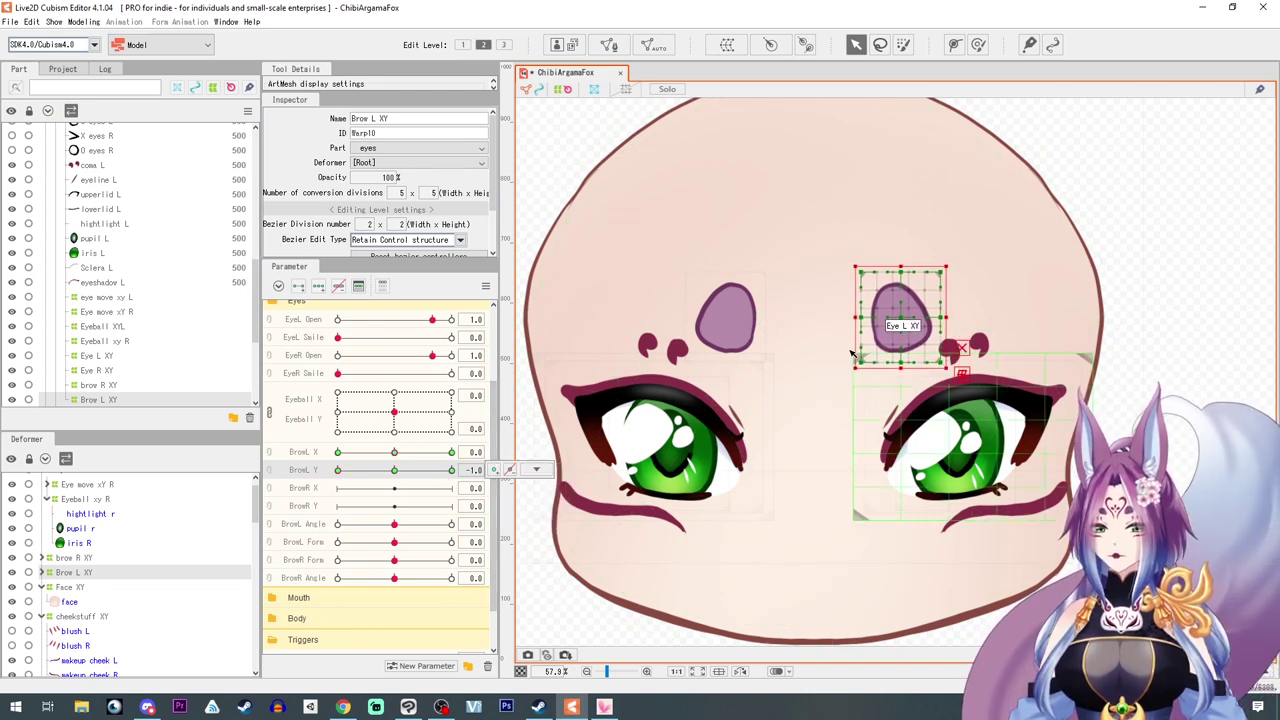
{"action": "left_click_drag", "start_coordinate": [899, 316], "coordinate": [899, 327]}
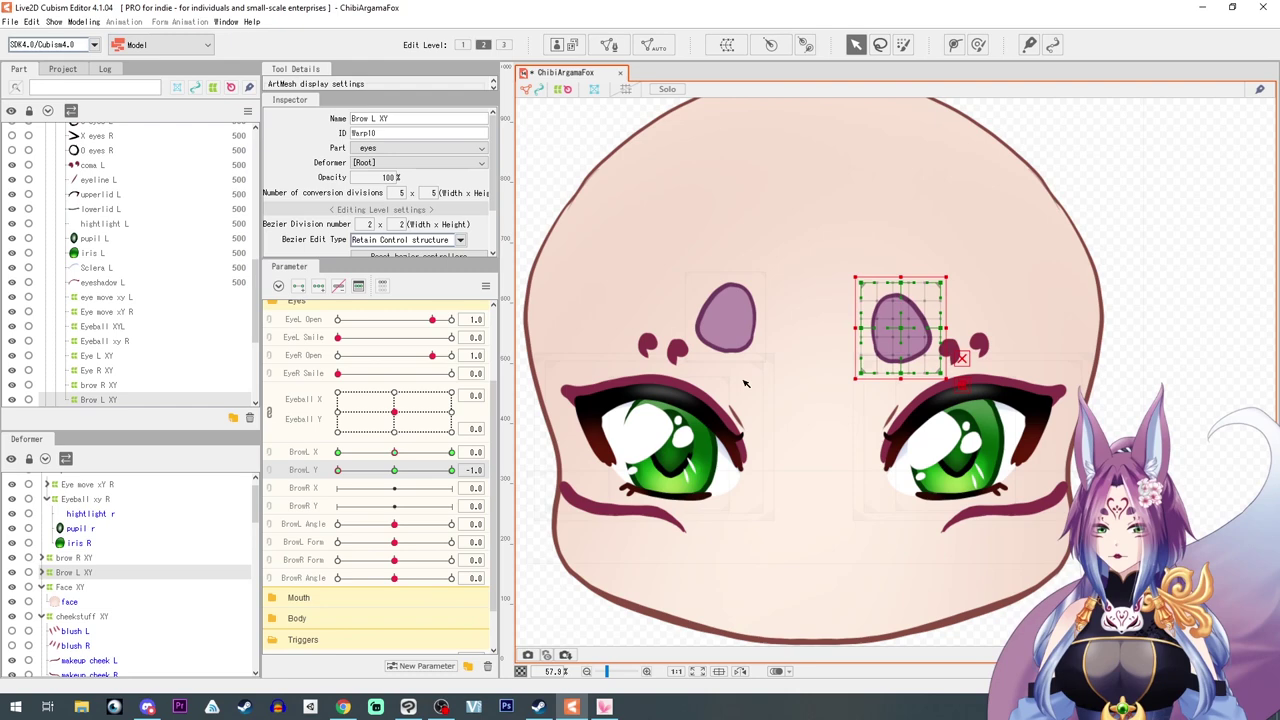
Link BrowL X with BrowL Y to synthesize the corner shapes of Brow L XY, and unlink them with both at 0
{"action": "left_click", "coordinate": [270, 461]}
{"action": "left_click", "coordinate": [486, 287]}
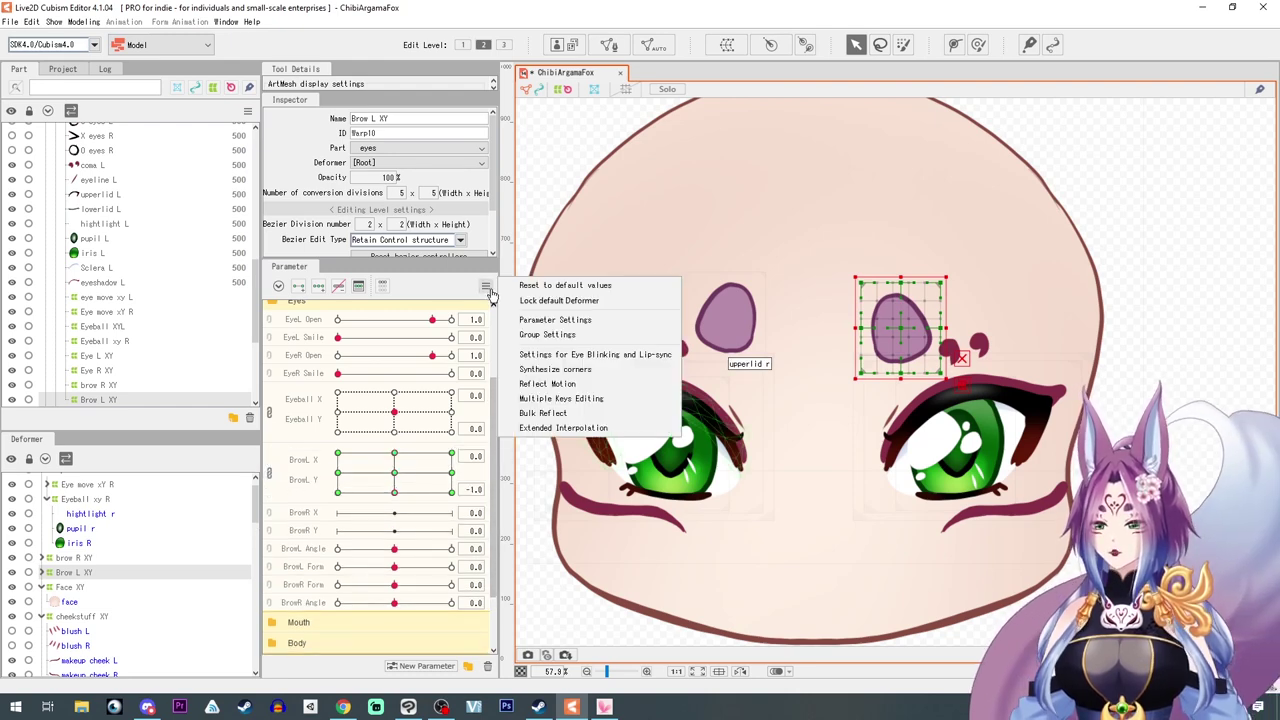
{"action": "left_click", "coordinate": [558, 370]}
{"action": "left_click", "coordinate": [817, 464]}
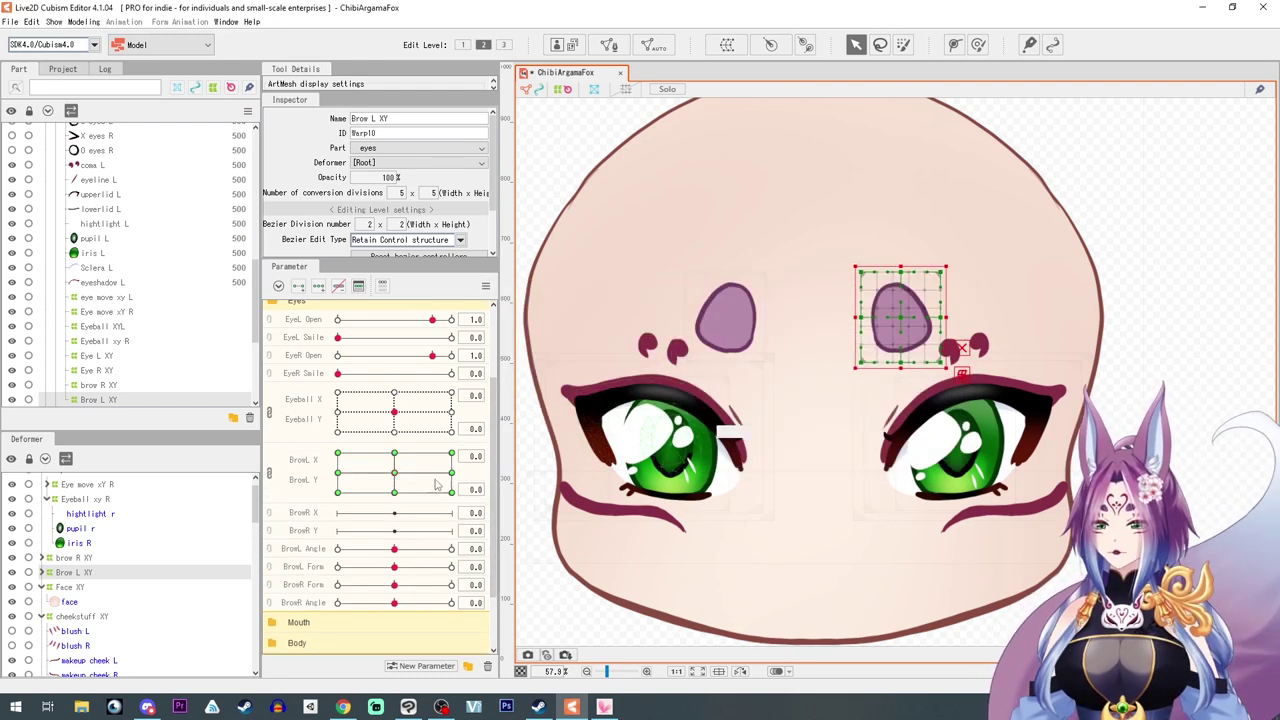
{"action": "mouse_move", "coordinate": [395, 473]}
{"action": "left_mouse_down"}
{"action": "mouse_move", "coordinate": [338, 483]}
{"action": "mouse_move", "coordinate": [288, 462]}
{"action": "mouse_move", "coordinate": [396, 488]}
{"action": "mouse_move", "coordinate": [373, 492]}
{"action": "mouse_move", "coordinate": [450, 472]}
{"action": "mouse_move", "coordinate": [421, 458]}
{"action": "mouse_move", "coordinate": [410, 493]}
{"action": "mouse_move", "coordinate": [296, 490]}
{"action": "mouse_move", "coordinate": [458, 494]}
{"action": "mouse_move", "coordinate": [527, 441]}
{"action": "mouse_move", "coordinate": [376, 473]}
{"action": "mouse_move", "coordinate": [395, 473]}
{"action": "left_mouse_up"}
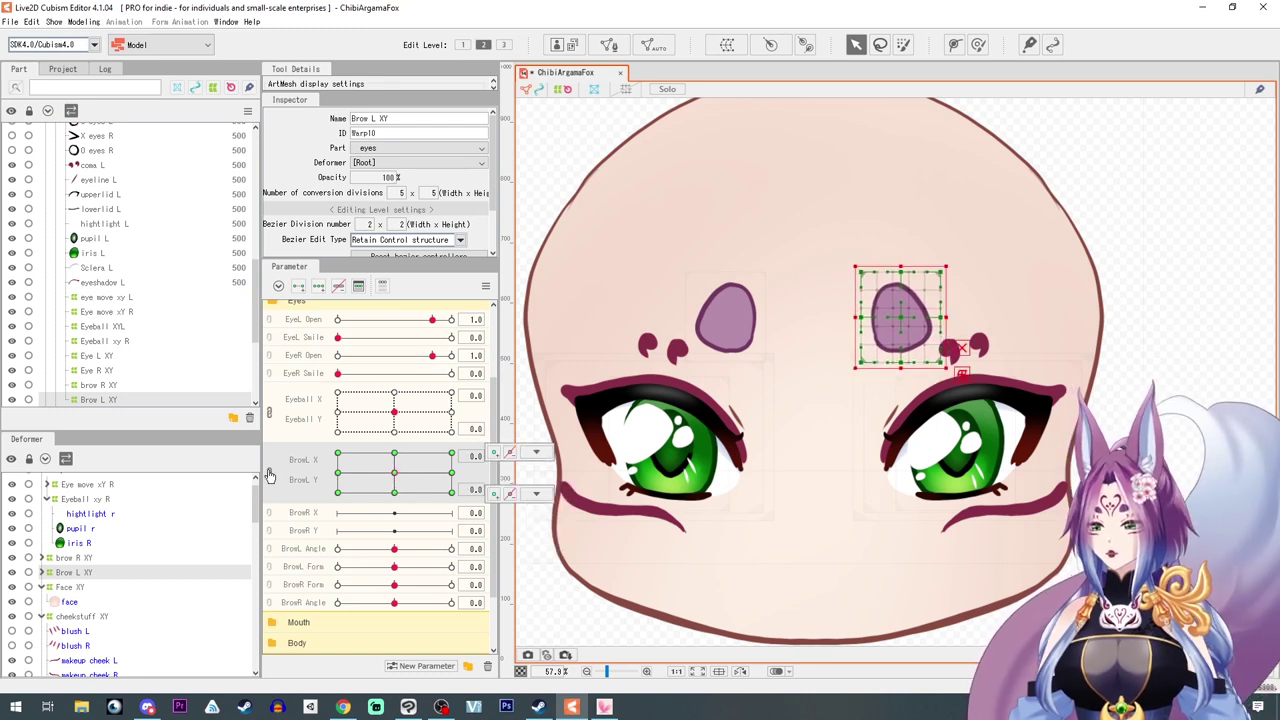
{"action": "left_click", "coordinate": [268, 475]}
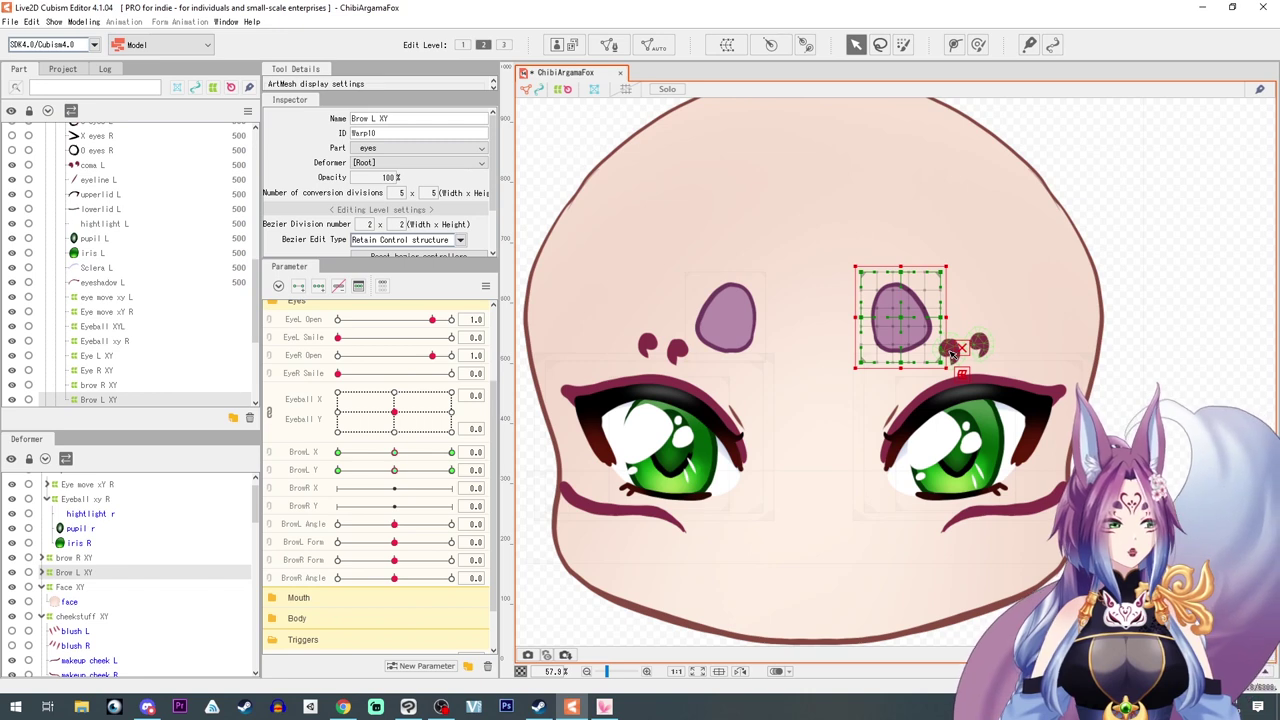
Select the coma L mesh beside the left brow and unlink Eyeball X from Eyeball Y
{"action": "left_click", "coordinate": [987, 347]}
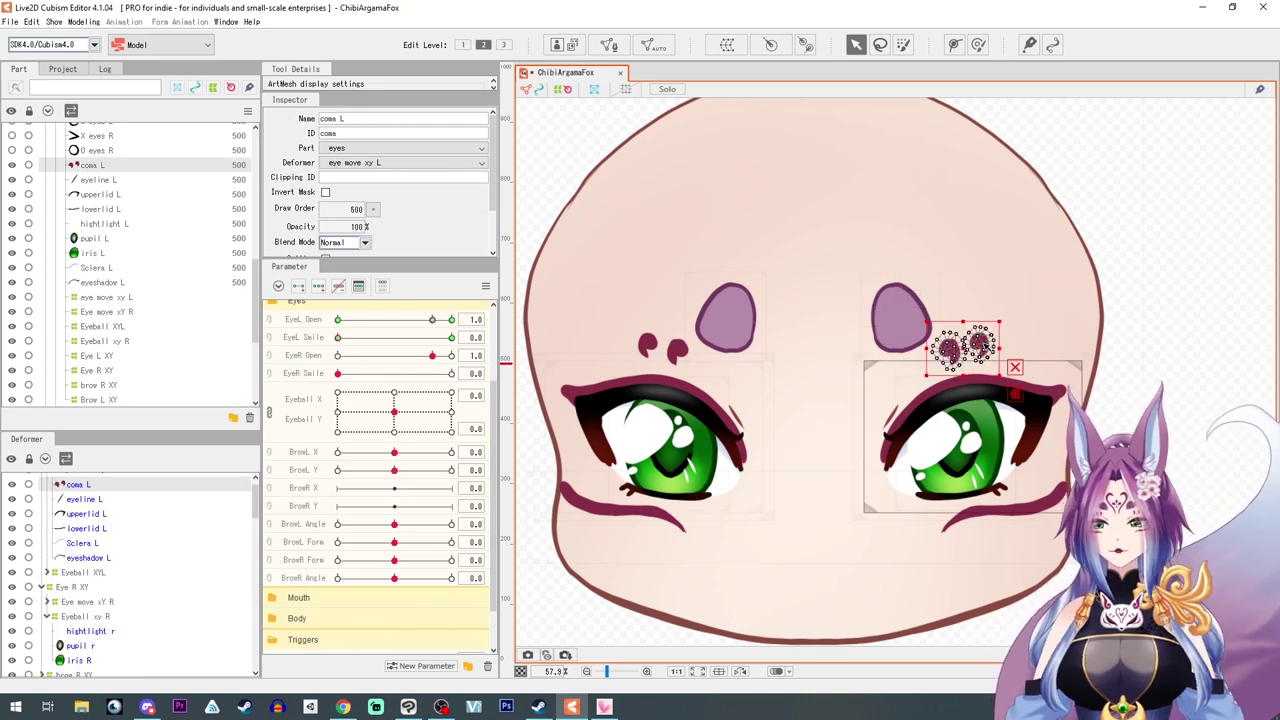
{"action": "left_click", "coordinate": [268, 416]}
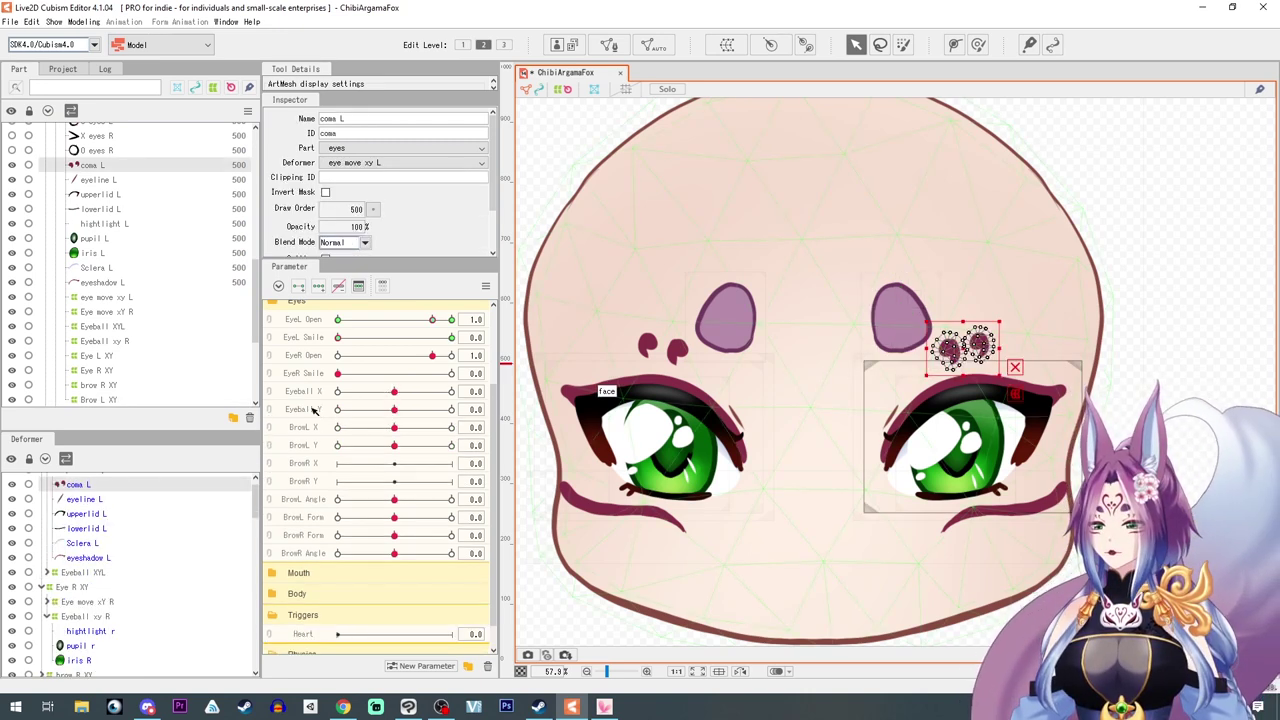
{"action": "left_click_drag", "start_coordinate": [397, 414], "coordinate": [398, 449]}
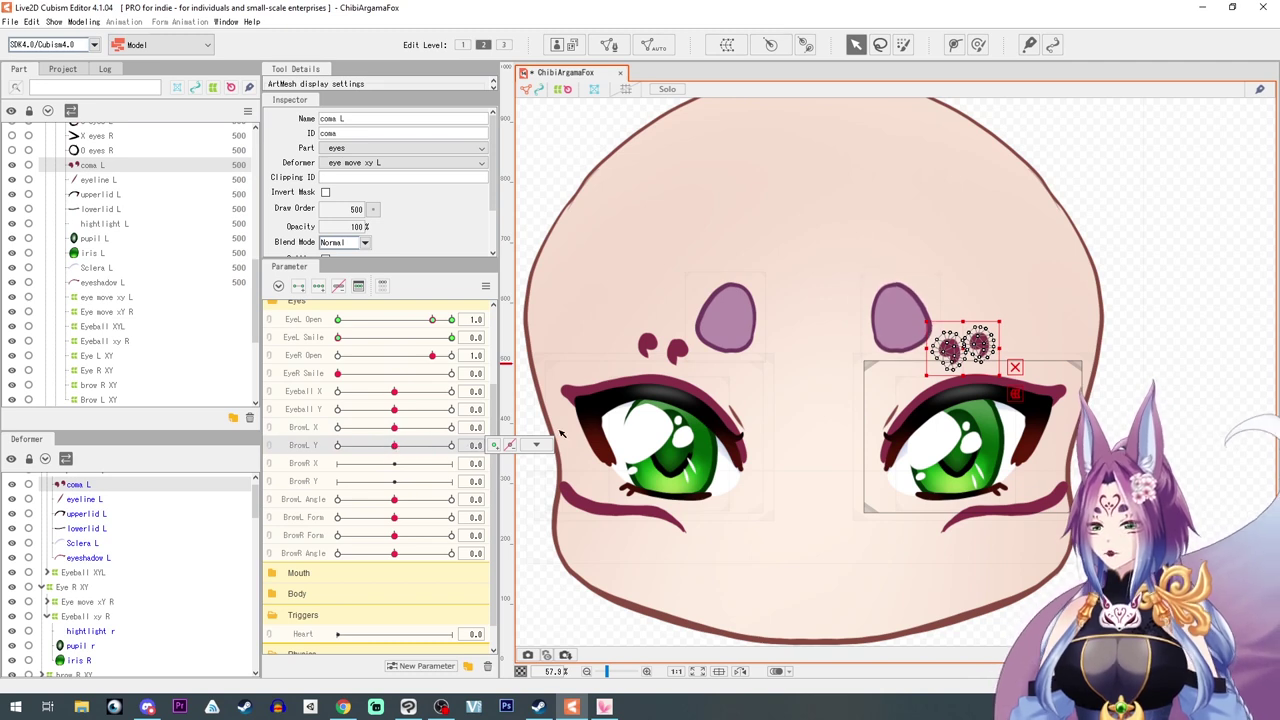
{"action": "scroll", "coordinate": [47, 575], "scroll_direction": "up", "scroll_amount": 1}
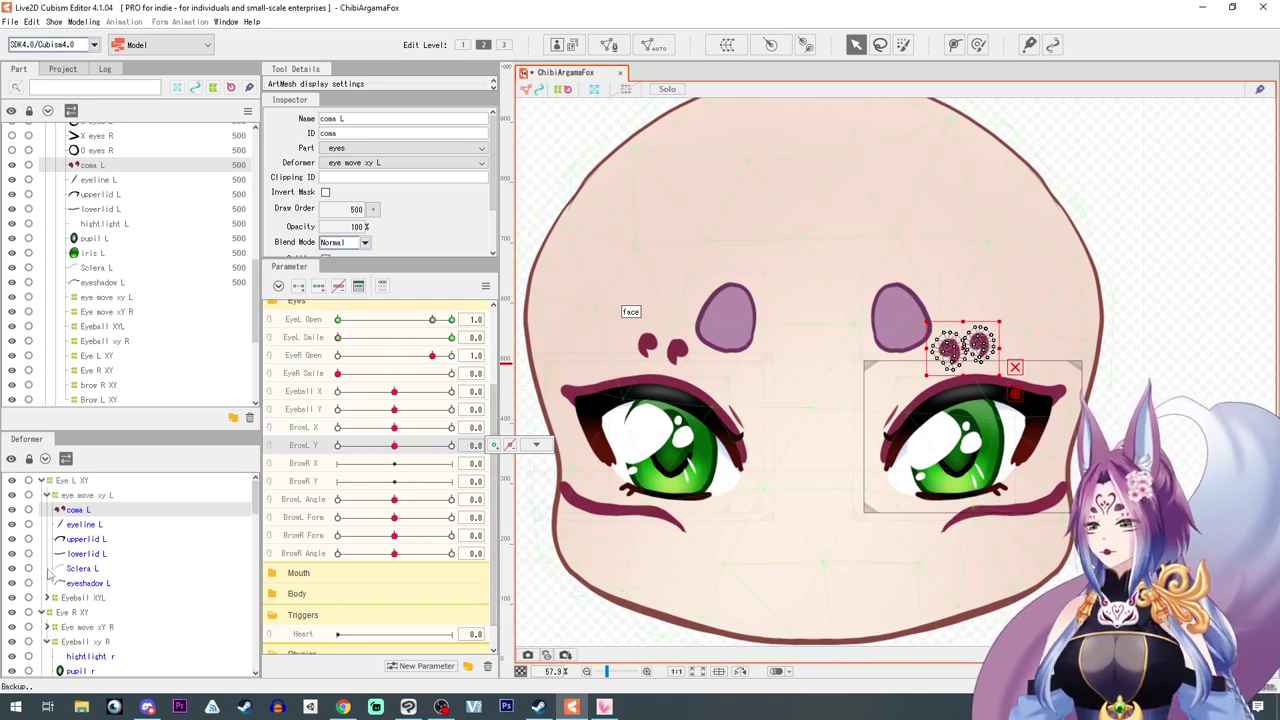
Create a warp deformer named coma browXY L as the parent of the coma L mesh, with 2 × 2 Bezier divisions
{"action": "left_click", "coordinate": [727, 44]}
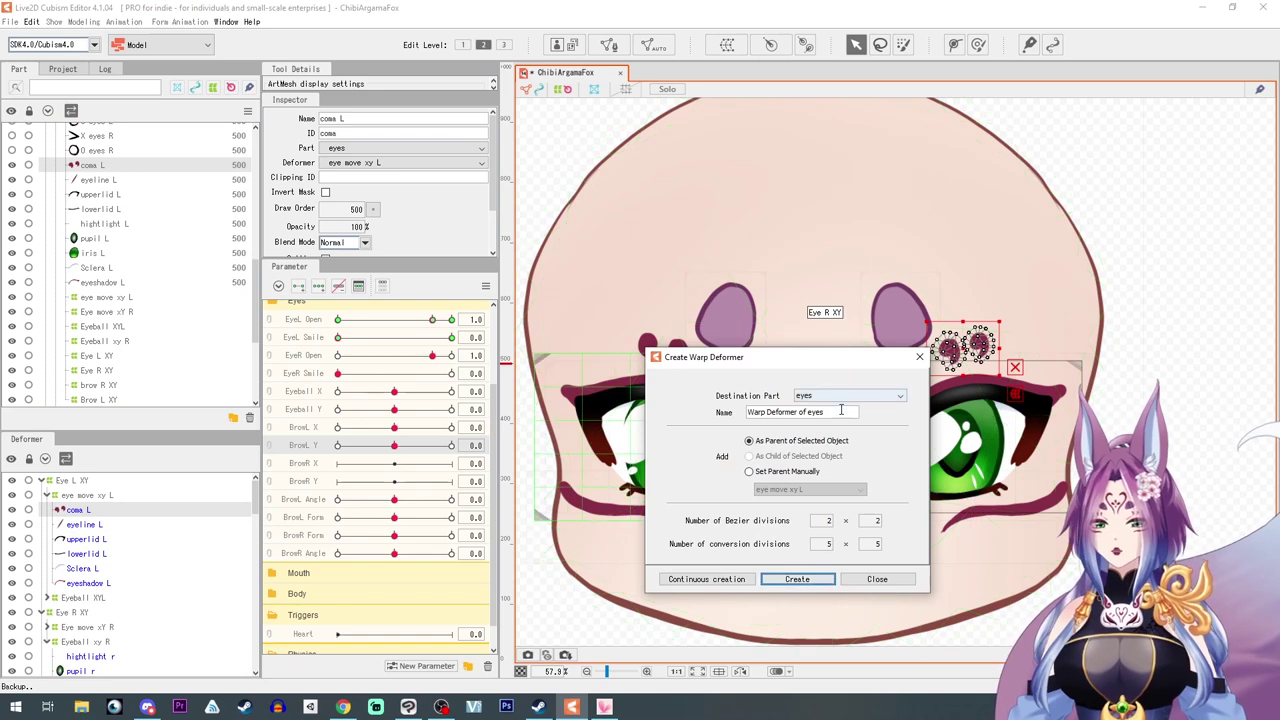
{"action": "triple_click", "coordinate": [841, 411]}
{"action": "type", "text": "brow"}
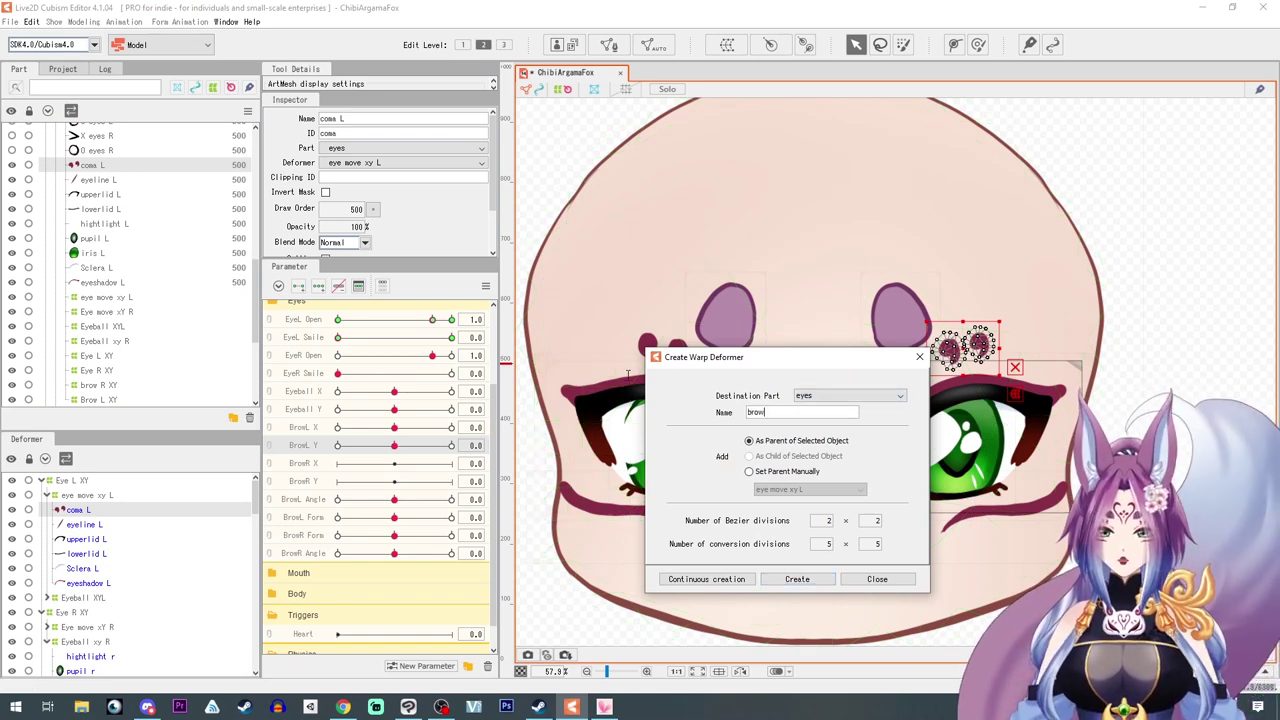
{"action": "type", "text": "XY"}
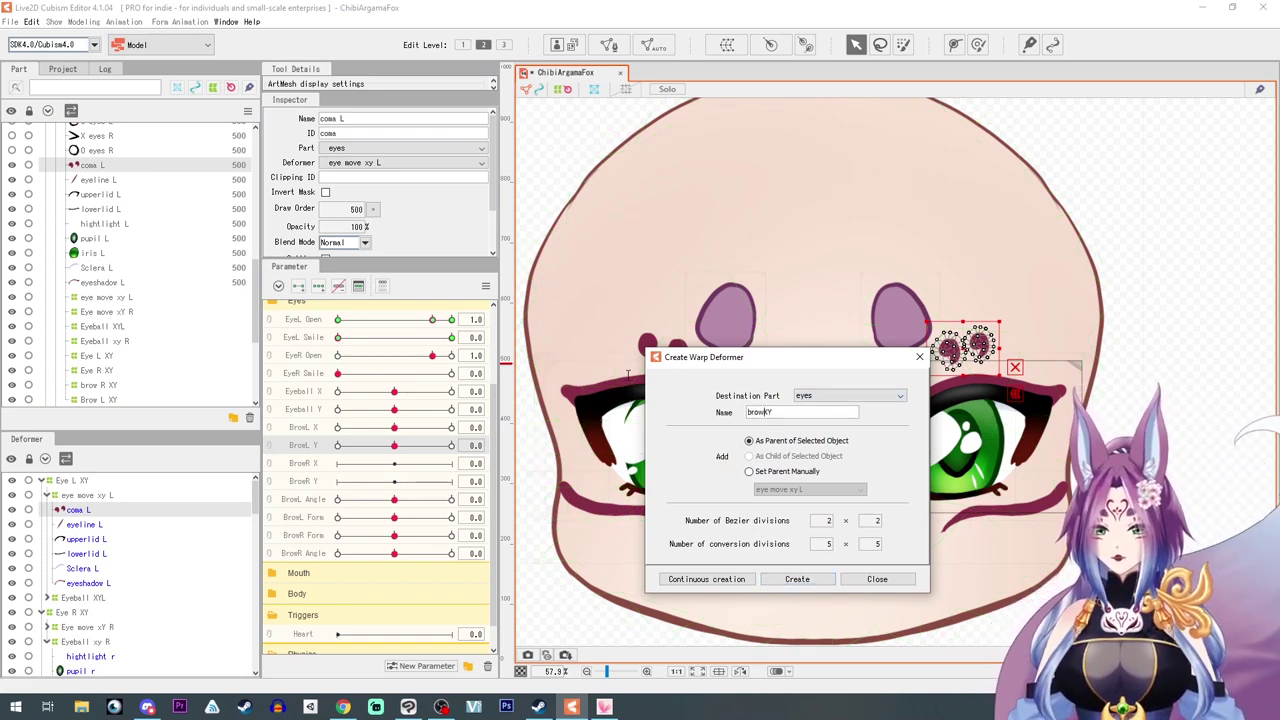
{"action": "type", "text": "coma"}
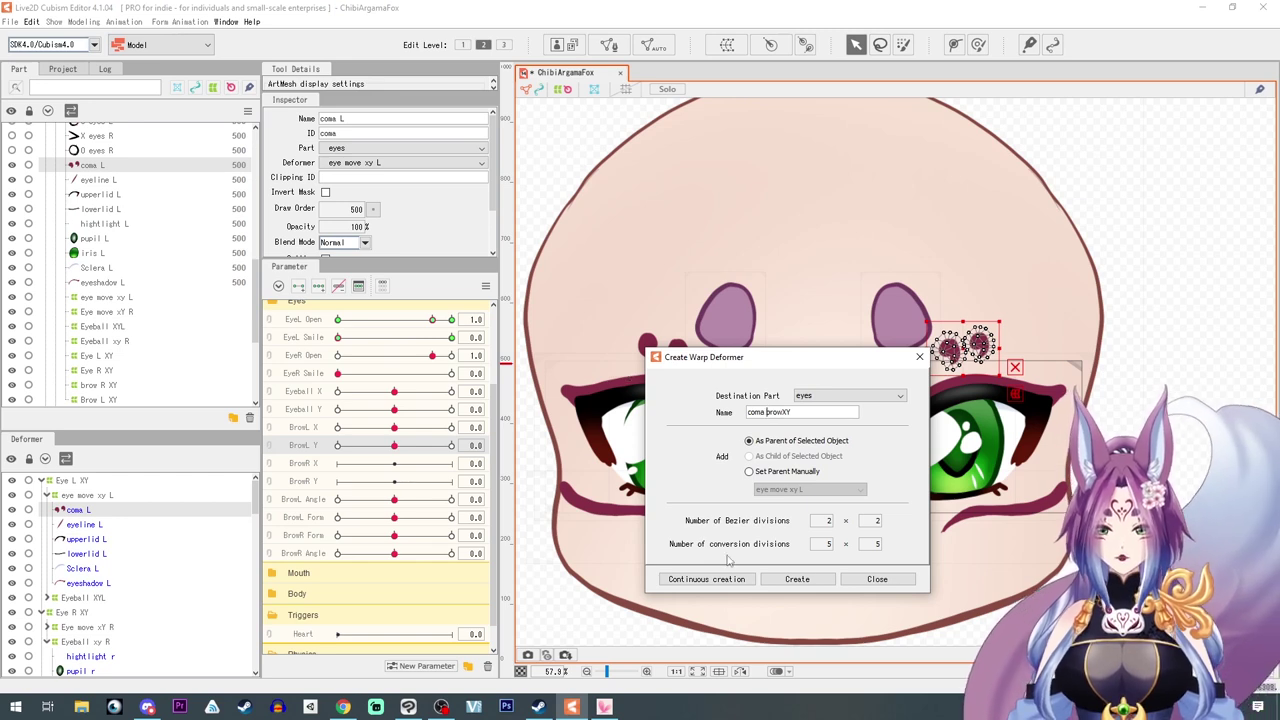
{"action": "left_click", "coordinate": [816, 410]}
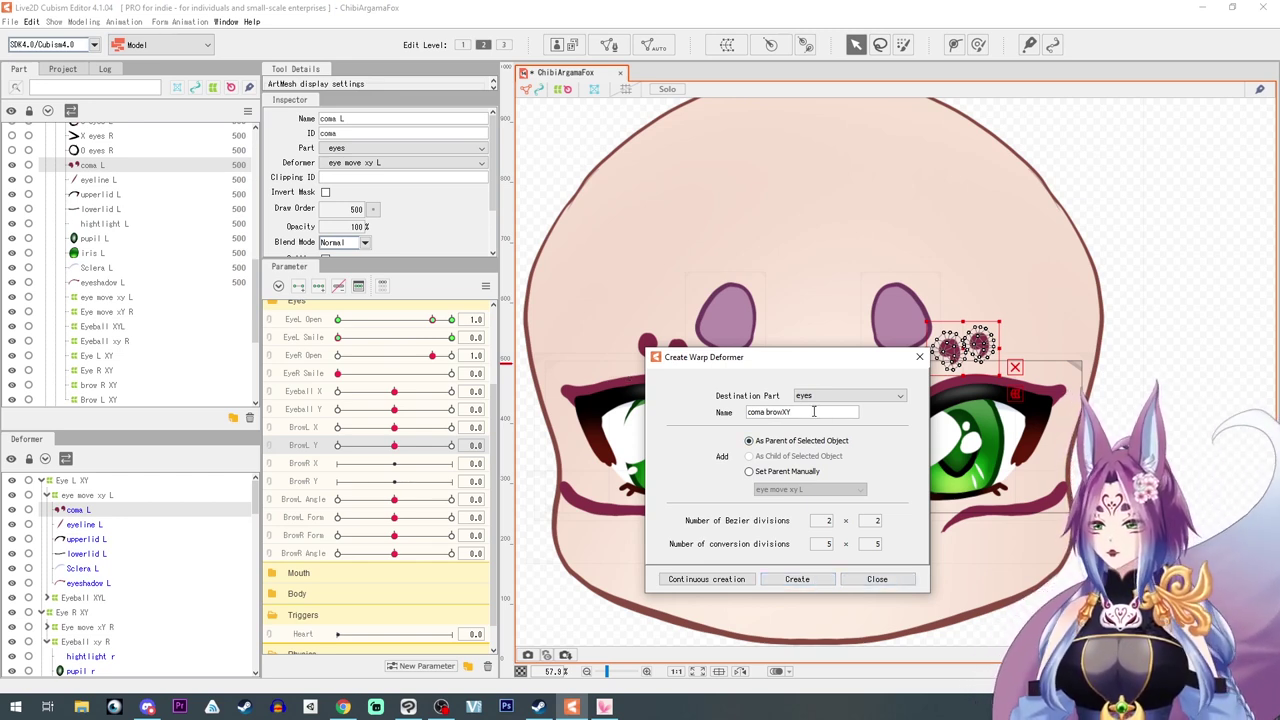
{"action": "left_click", "coordinate": [797, 579]}
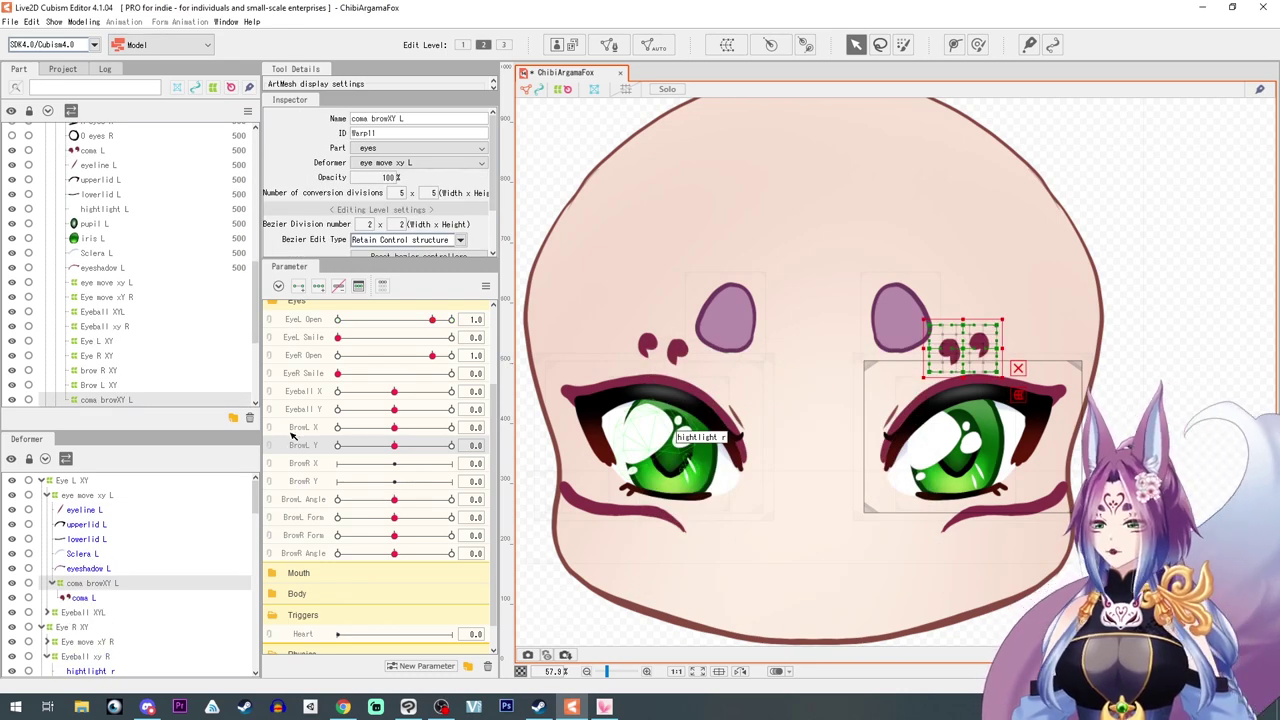
Add three keys to BrowL X for coma browXY L and set the deformer's conversion divisions to 2 x 2
{"action": "left_click_drag", "start_coordinate": [393, 430], "coordinate": [454, 436]}
{"action": "scroll", "coordinate": [1023, 360], "scroll_direction": "up", "scroll_amount": 3}
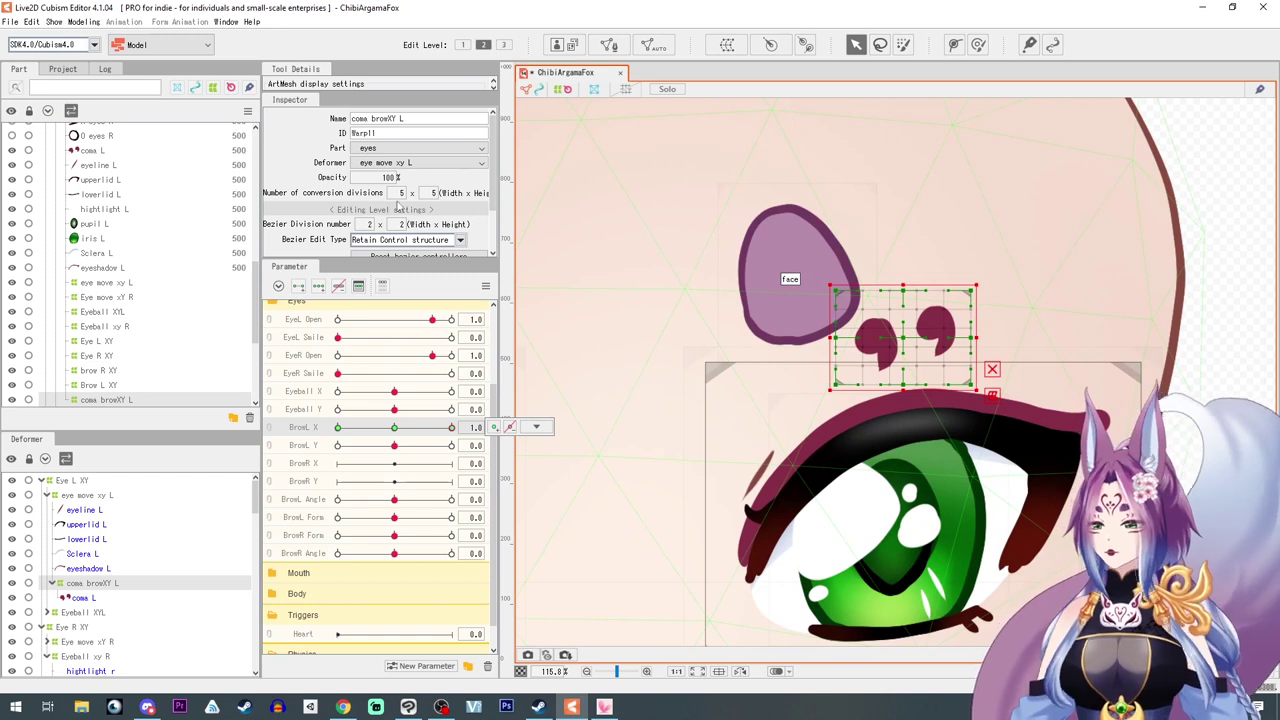
{"action": "left_click", "coordinate": [401, 193]}
{"action": "type", "text": "2"}
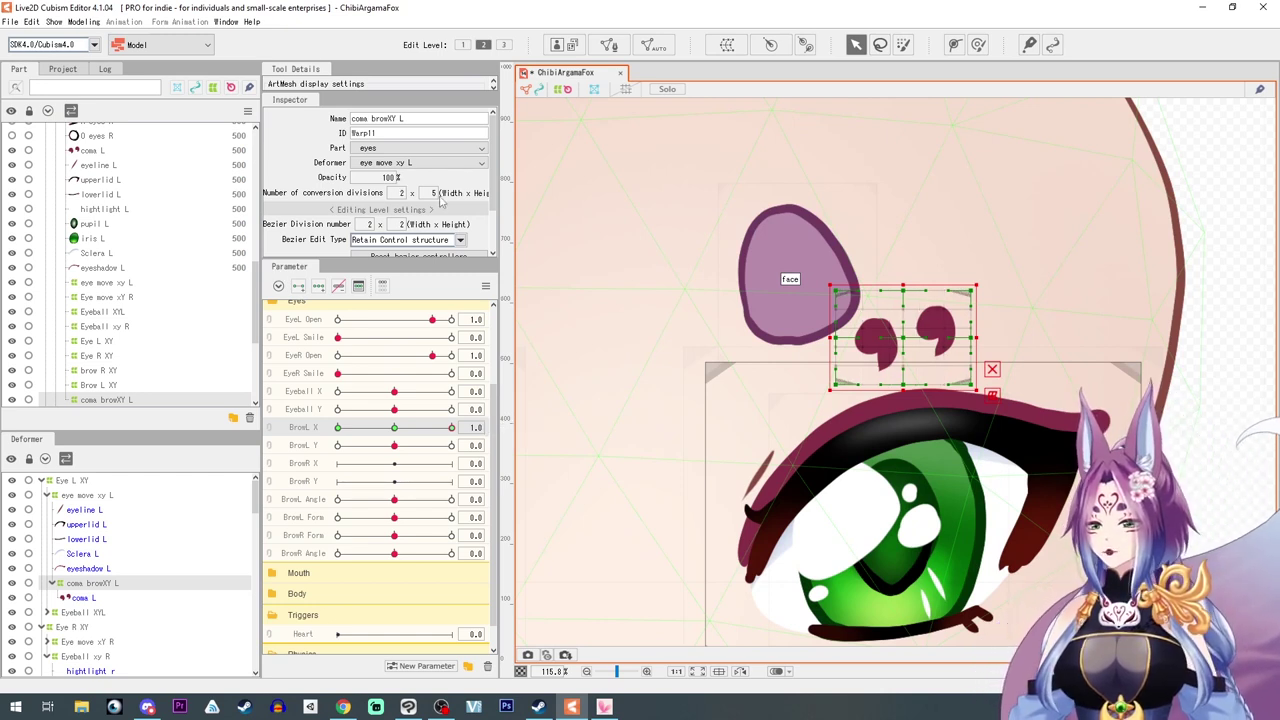
{"action": "type", "text": "3"}
{"action": "key", "text": "Return"}
{"action": "key", "text": "Down"}
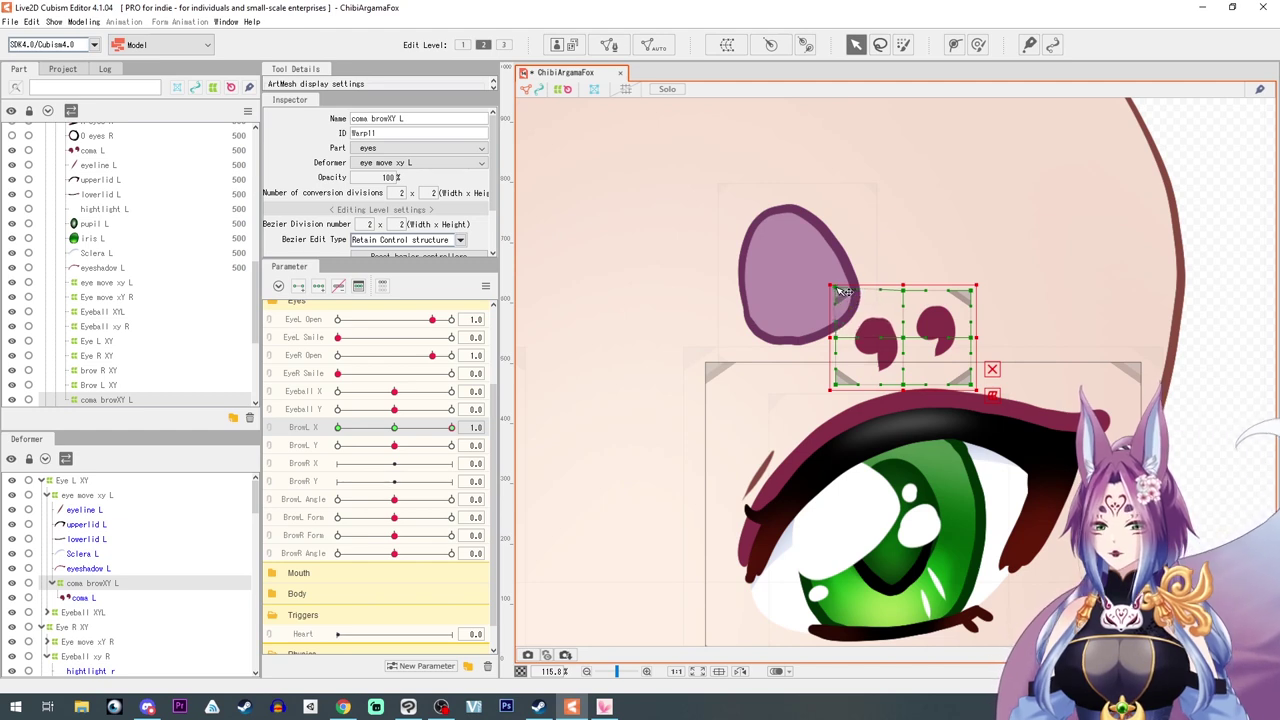
Pull the brow-side control points of coma browXY L slightly outward at BrowL X 1.0 and slightly inward at -1.0
{"action": "left_click_drag", "start_coordinate": [837, 289], "coordinate": [851, 288]}
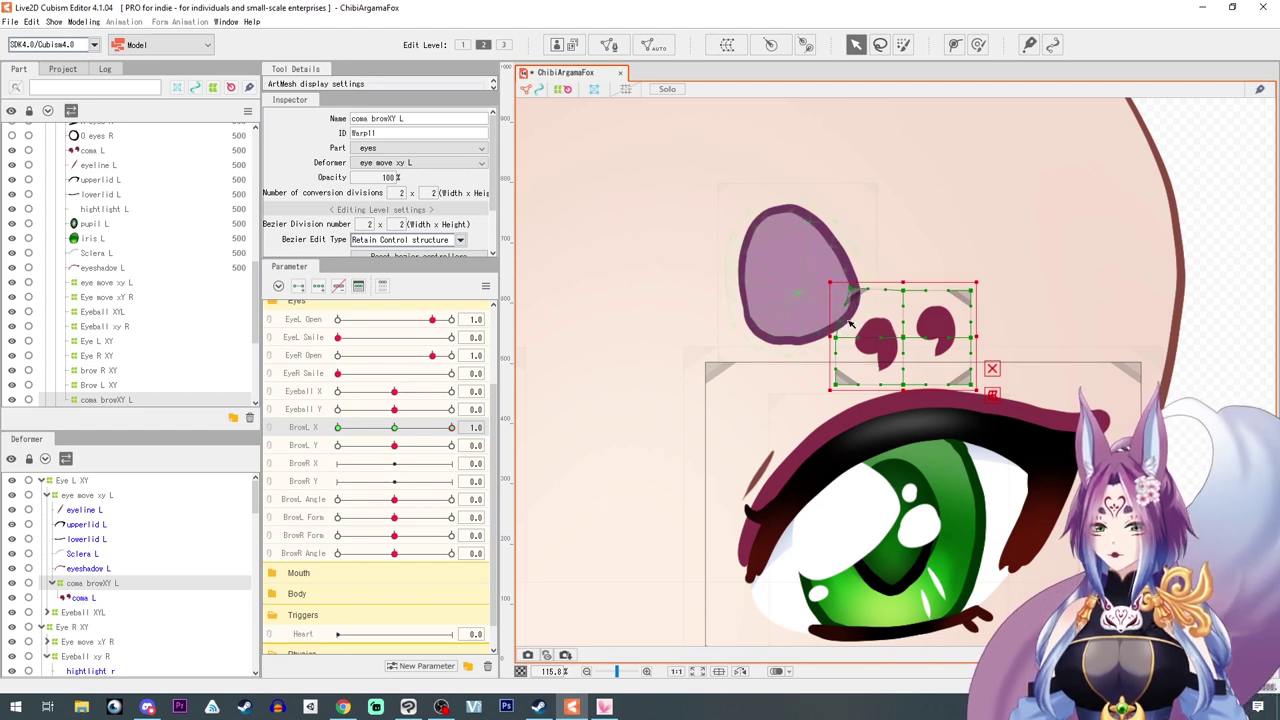
{"action": "left_click_drag", "start_coordinate": [837, 338], "coordinate": [844, 338]}
{"action": "left_click_drag", "start_coordinate": [448, 430], "coordinate": [280, 435]}
{"action": "left_click_drag", "start_coordinate": [836, 291], "coordinate": [825, 291]}
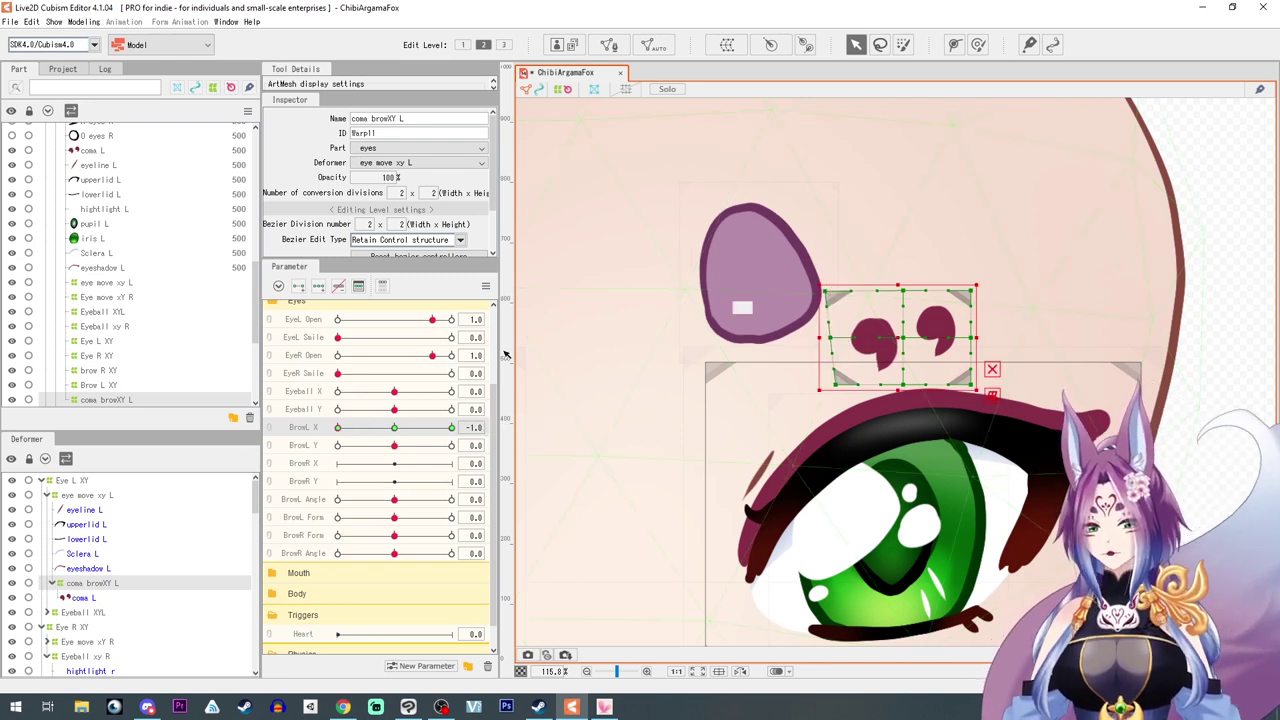
With BrowL X at 0, add three keys to BrowL Y and bend coma browXY L's brow-side points up at 1.0 and down at -1.0
{"action": "left_click_drag", "start_coordinate": [339, 428], "coordinate": [451, 445]}
{"action": "left_click_drag", "start_coordinate": [836, 291], "coordinate": [833, 281]}
{"action": "left_click_drag", "start_coordinate": [837, 338], "coordinate": [834, 334]}
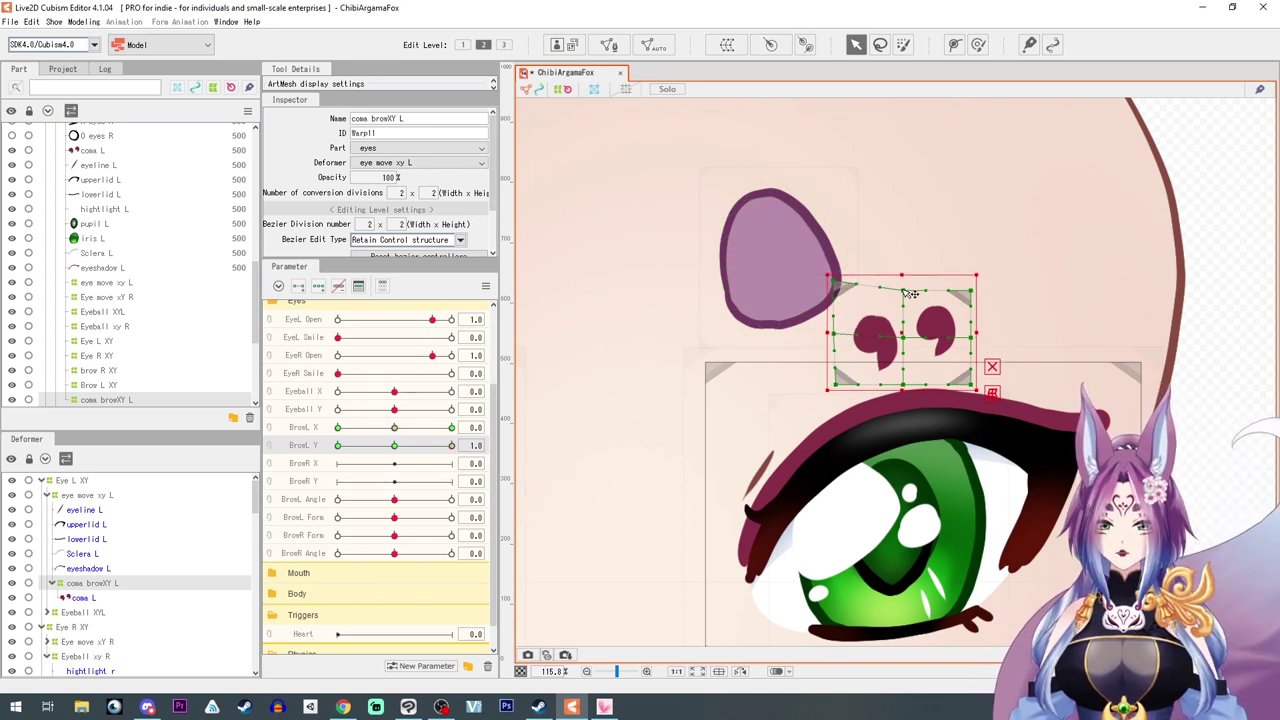
{"action": "left_click_drag", "start_coordinate": [903, 291], "coordinate": [902, 284]}
{"action": "left_click_drag", "start_coordinate": [451, 445], "coordinate": [288, 458]}
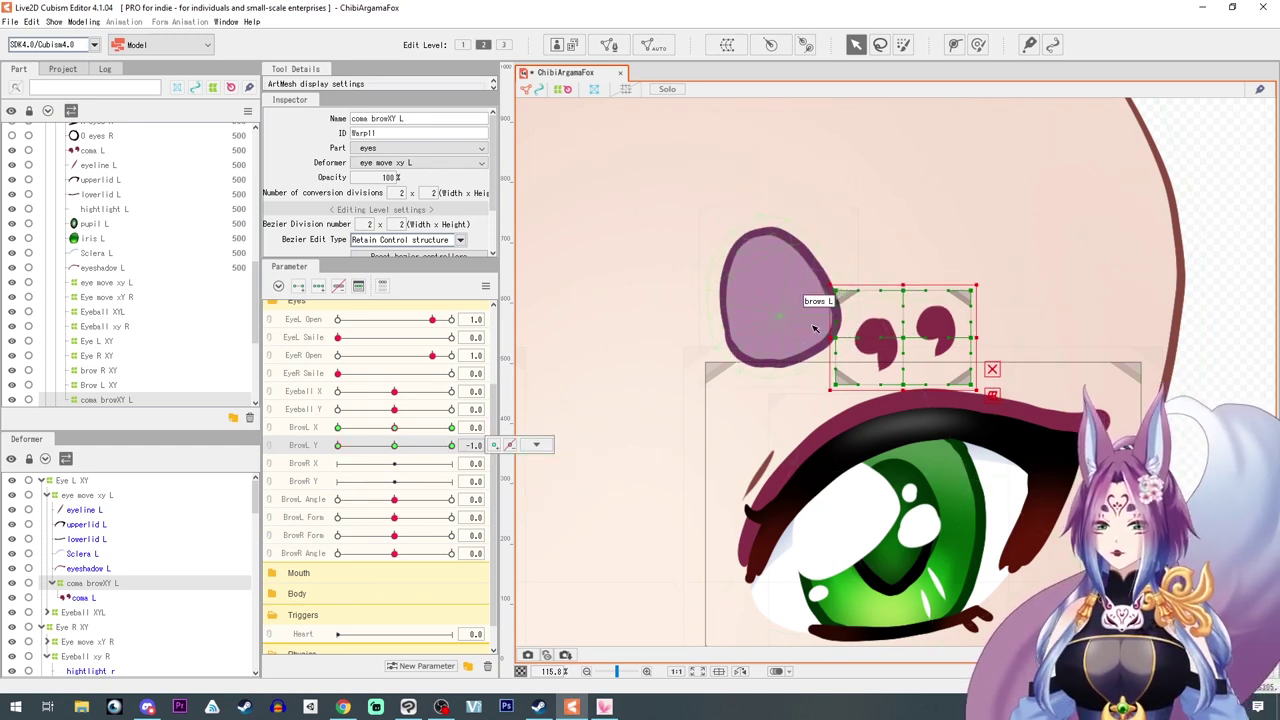
{"action": "left_click_drag", "start_coordinate": [837, 338], "coordinate": [837, 345]}
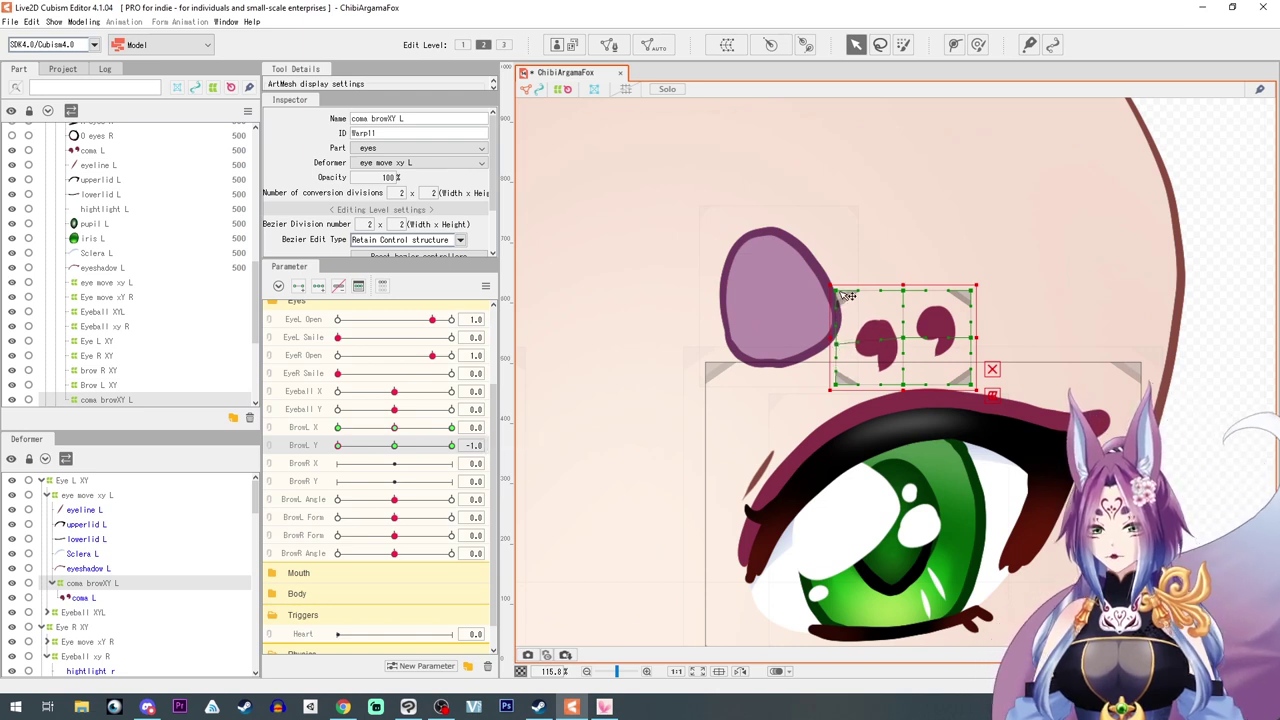
{"action": "left_click_drag", "start_coordinate": [837, 291], "coordinate": [837, 310]}
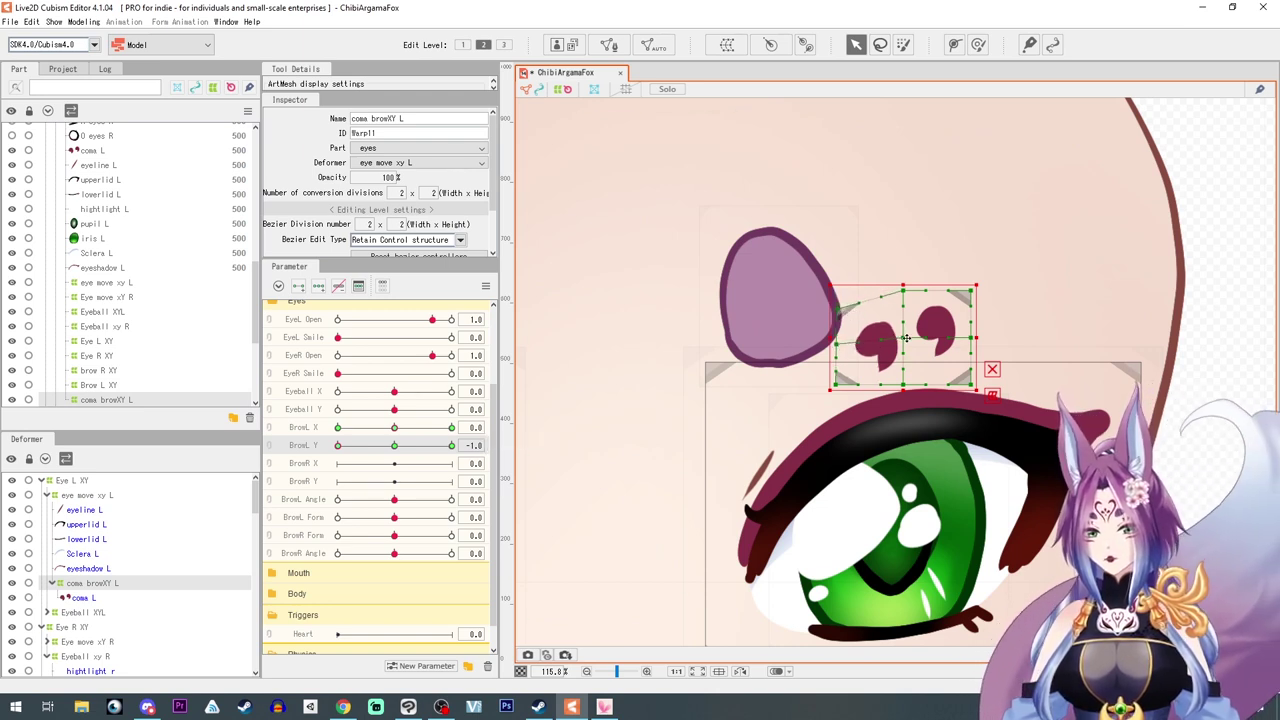
{"action": "left_click_drag", "start_coordinate": [904, 338], "coordinate": [904, 341]}
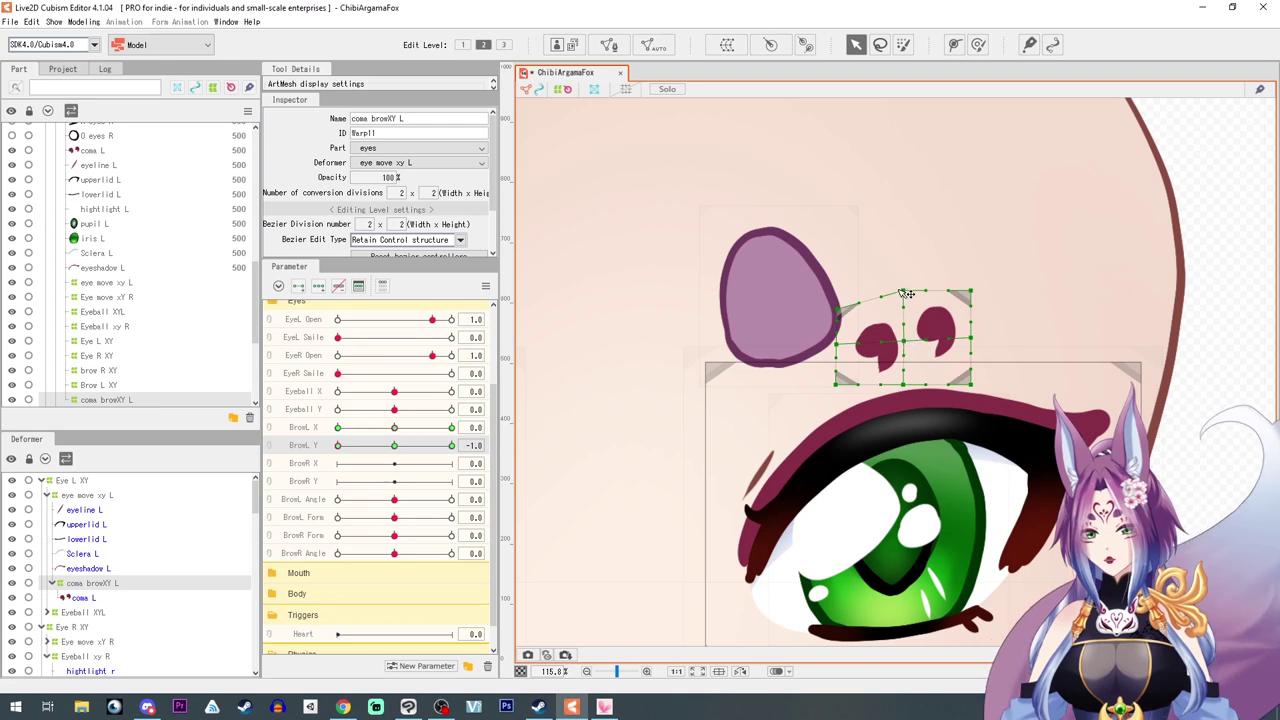
{"action": "left_click_drag", "start_coordinate": [903, 291], "coordinate": [903, 295]}
Link BrowL X with BrowL Y, synthesize the corner shapes of coma browXY L, and check the movement before returning both to 0
{"action": "left_click", "coordinate": [273, 435]}
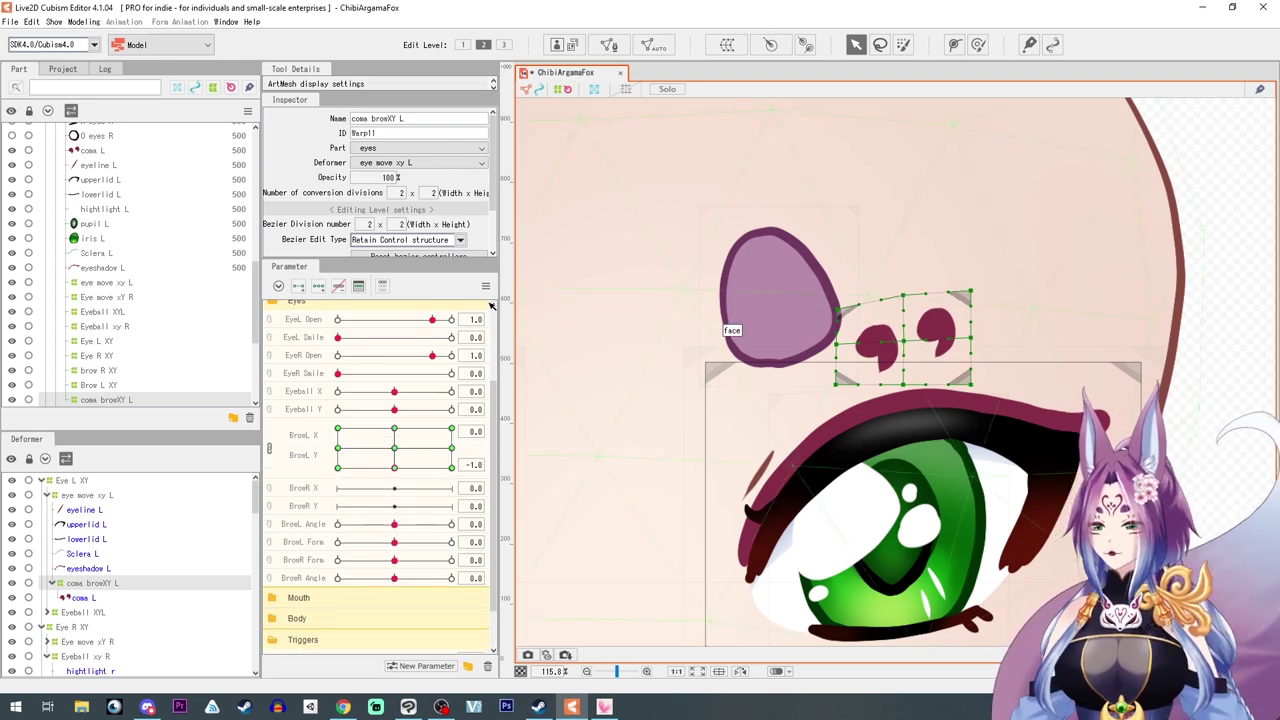
{"action": "left_click", "coordinate": [485, 286]}
{"action": "left_click", "coordinate": [581, 372]}
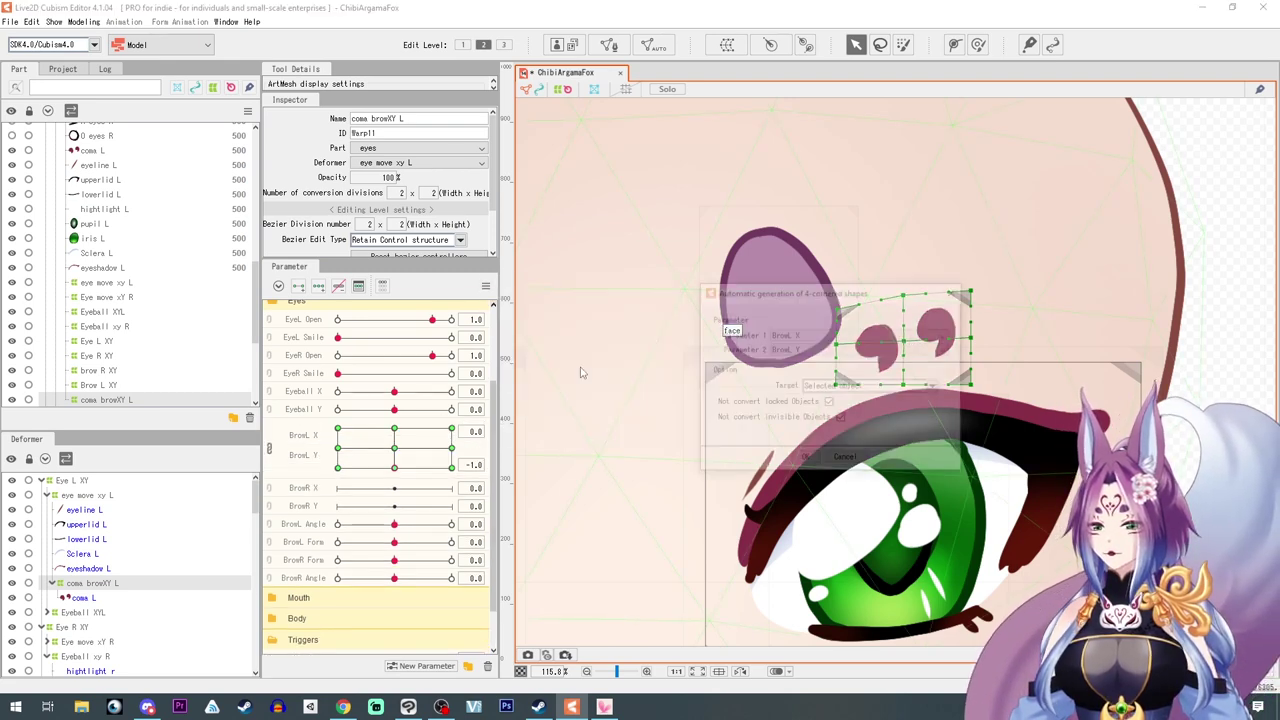
{"action": "left_click", "coordinate": [806, 456]}
{"action": "left_click", "coordinate": [407, 434]}
{"action": "mouse_move", "coordinate": [430, 441]}
{"action": "left_mouse_down"}
{"action": "mouse_move", "coordinate": [400, 436]}
{"action": "mouse_move", "coordinate": [439, 463]}
{"action": "left_mouse_up"}
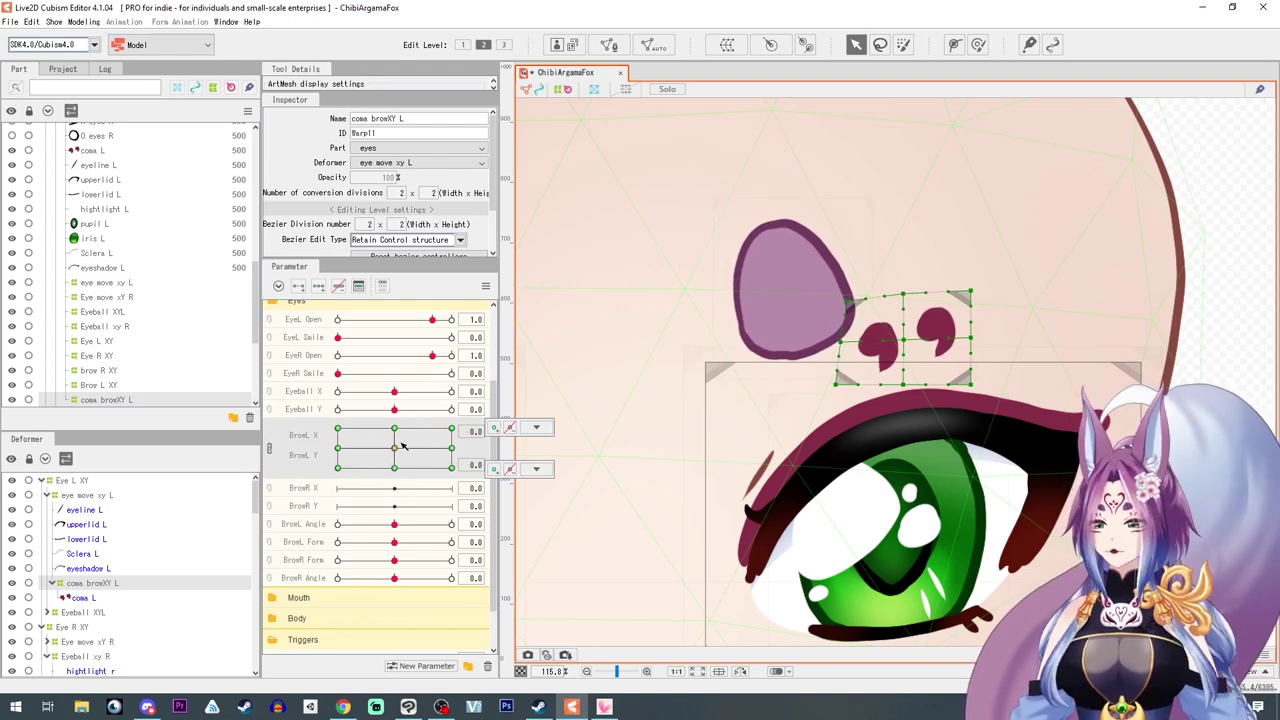
{"action": "left_click", "coordinate": [398, 446]}
{"action": "scroll", "coordinate": [803, 434], "scroll_direction": "down", "scroll_amount": 5}
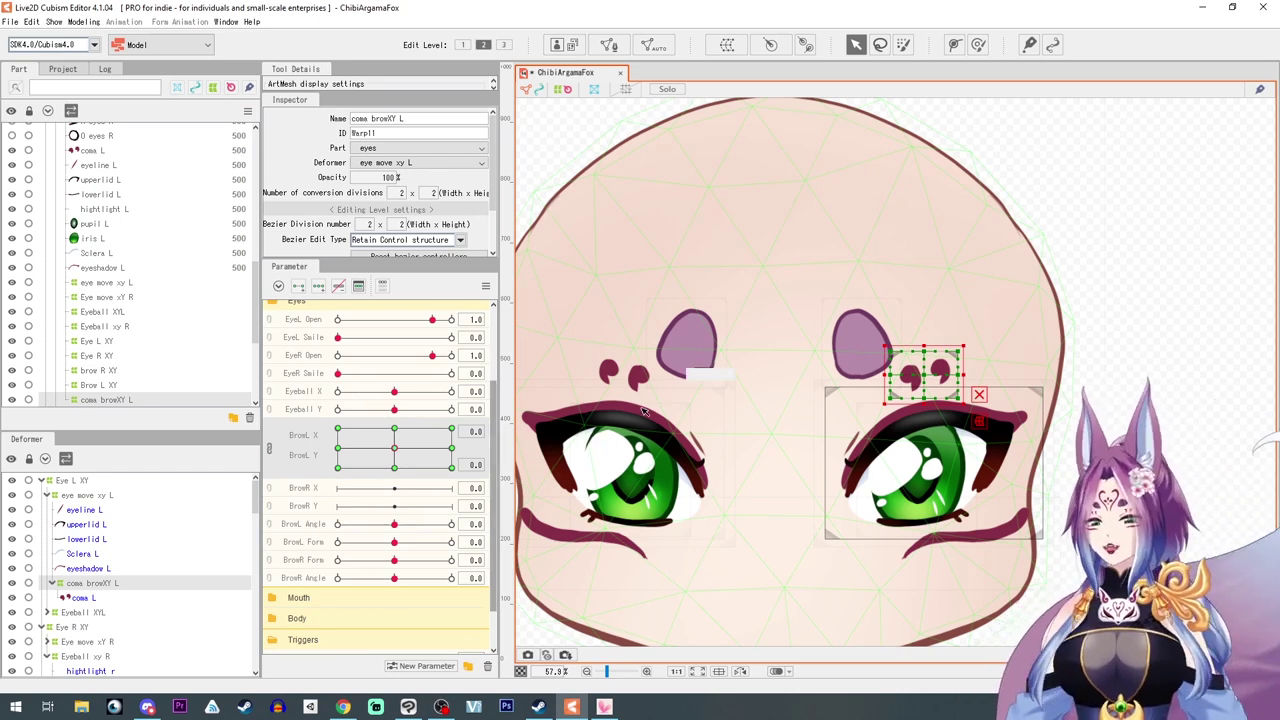
Create a warp deformer named coma brow xy R as the parent of coma r and set its conversion divisions to 2 x 2
{"action": "left_click", "coordinate": [613, 374]}
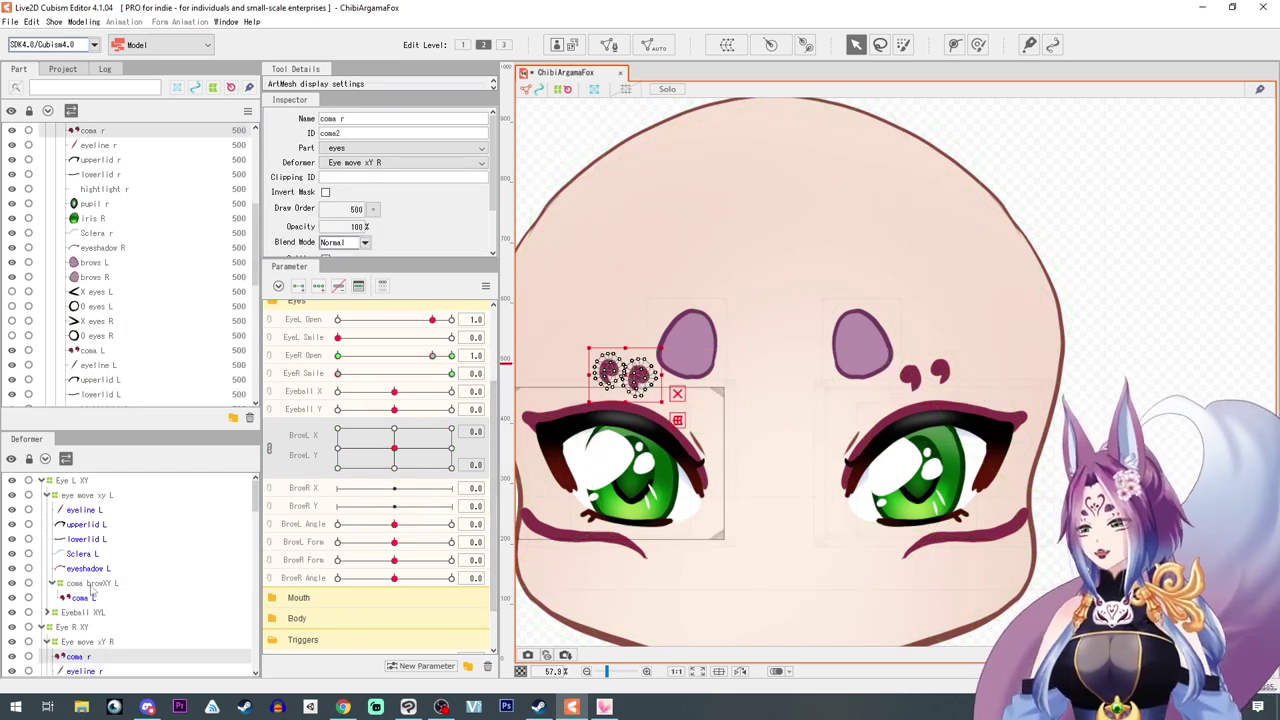
{"action": "left_click", "coordinate": [727, 44]}
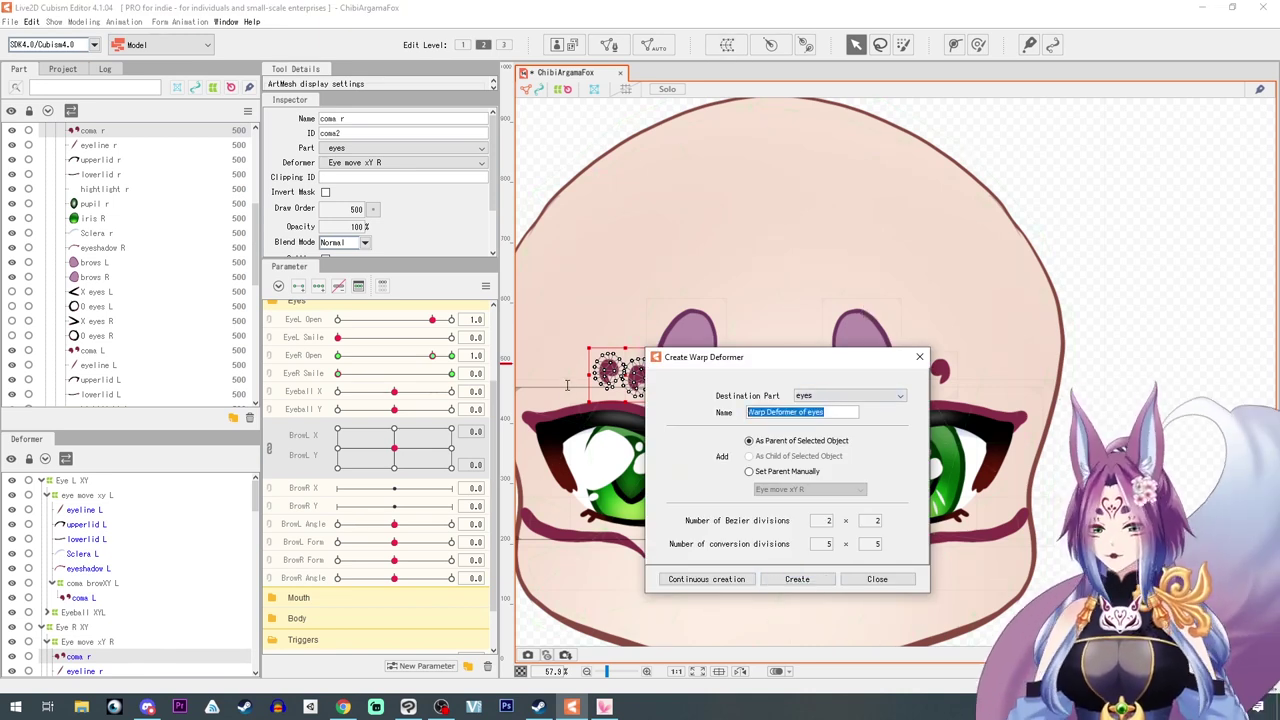
{"action": "type", "text": "coma brow xy R"}
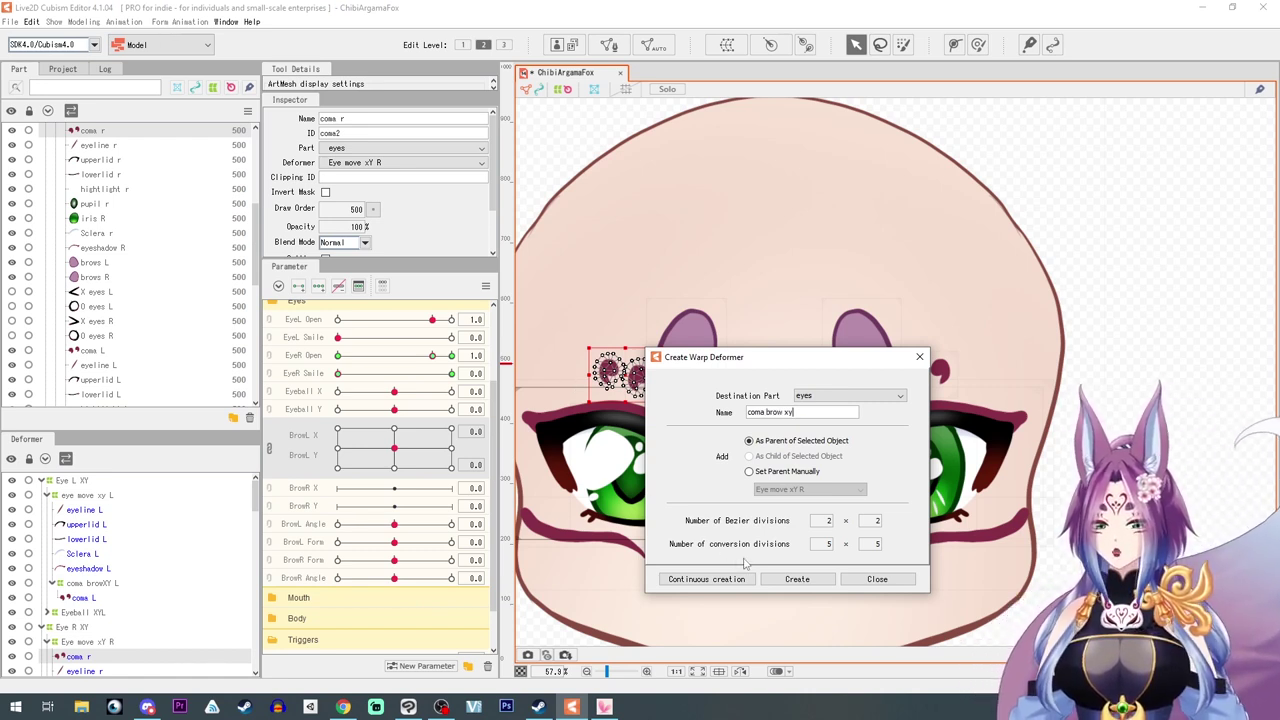
{"action": "left_click", "coordinate": [797, 579]}
{"action": "scroll", "coordinate": [622, 387], "scroll_direction": "up", "scroll_amount": 3}
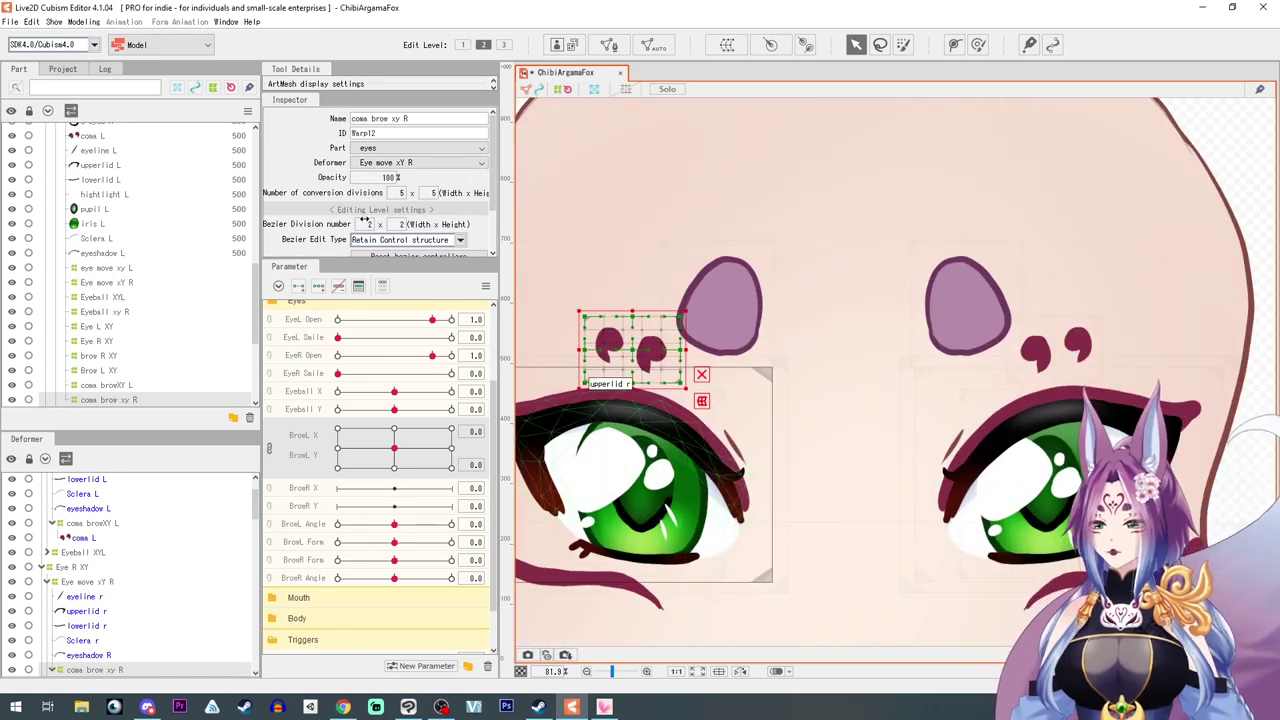
{"action": "mouse_move", "coordinate": [398, 193]}
{"action": "left_mouse_down"}
{"action": "mouse_move", "coordinate": [426, 193]}
{"action": "mouse_move", "coordinate": [389, 192]}
{"action": "left_mouse_up"}
{"action": "scroll", "coordinate": [782, 390], "scroll_direction": "up", "scroll_amount": 3}
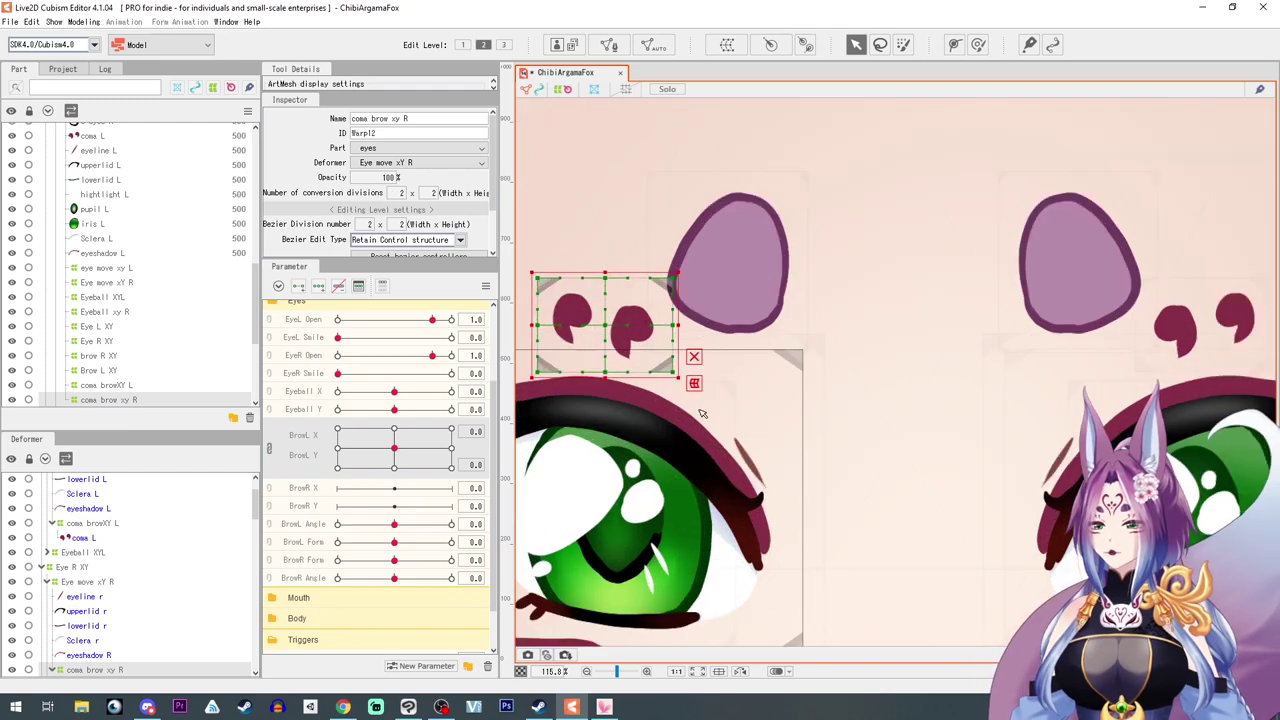
{"action": "left_click_drag", "start_coordinate": [782, 390], "coordinate": [777, 352]}
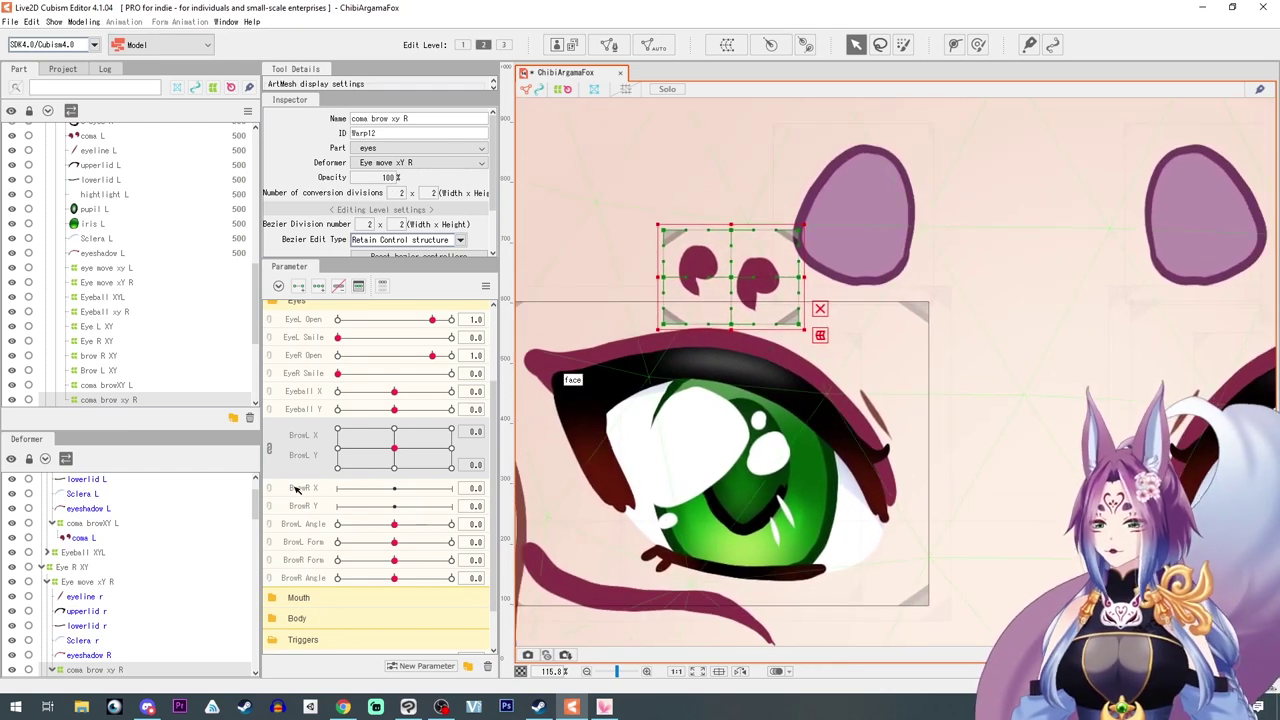
Unlink BrowL X from BrowL Y and make BrowR X the active parameter
{"action": "left_click", "coordinate": [268, 448]}
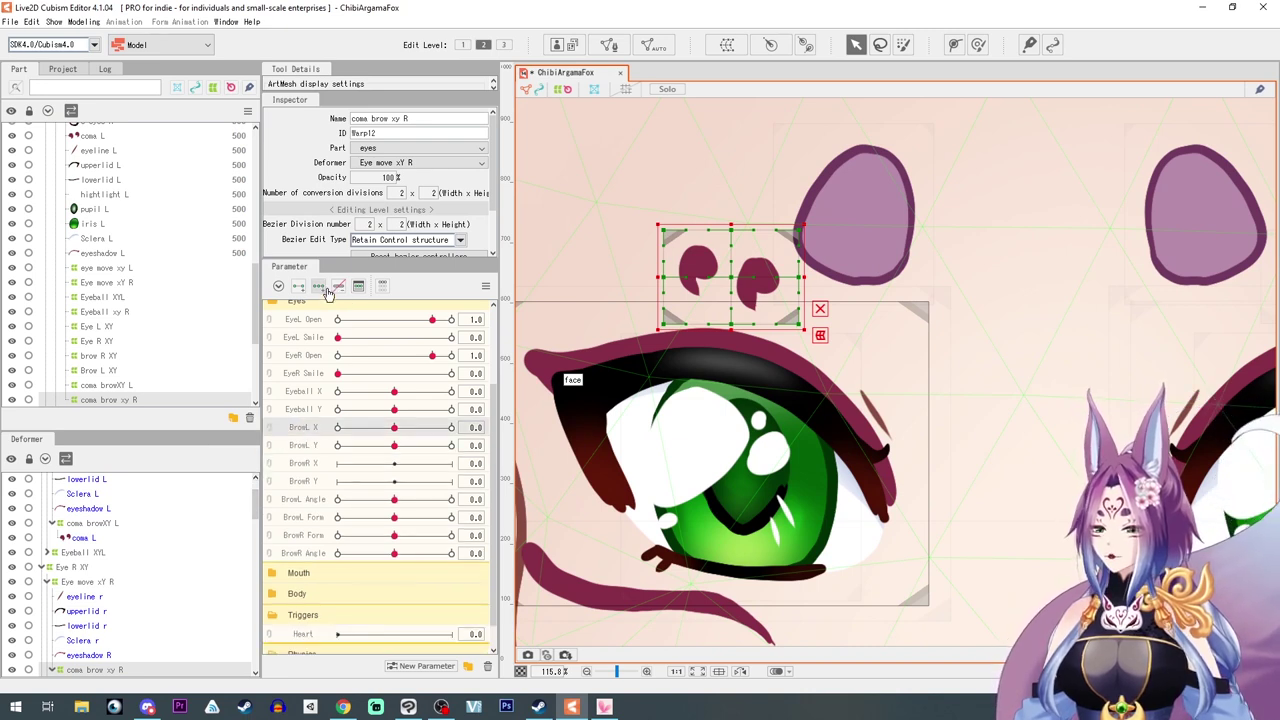
{"action": "left_click", "coordinate": [396, 427]}
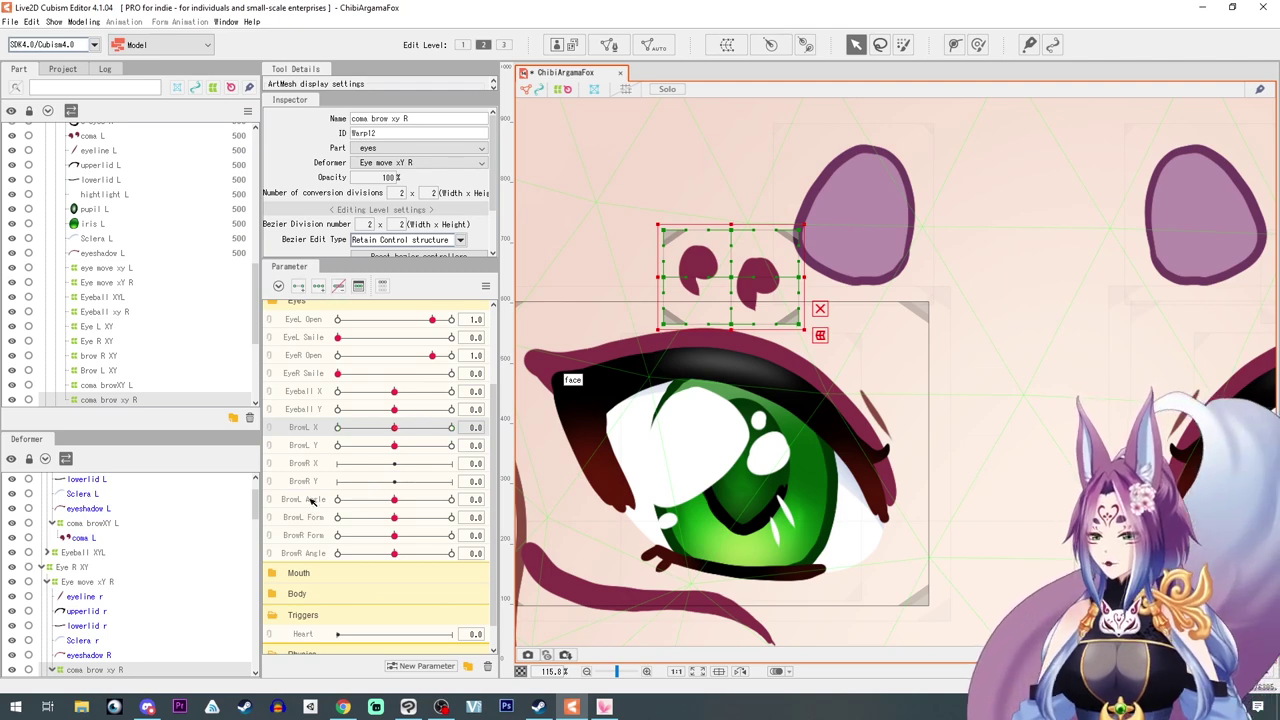
{"action": "left_click", "coordinate": [314, 465]}
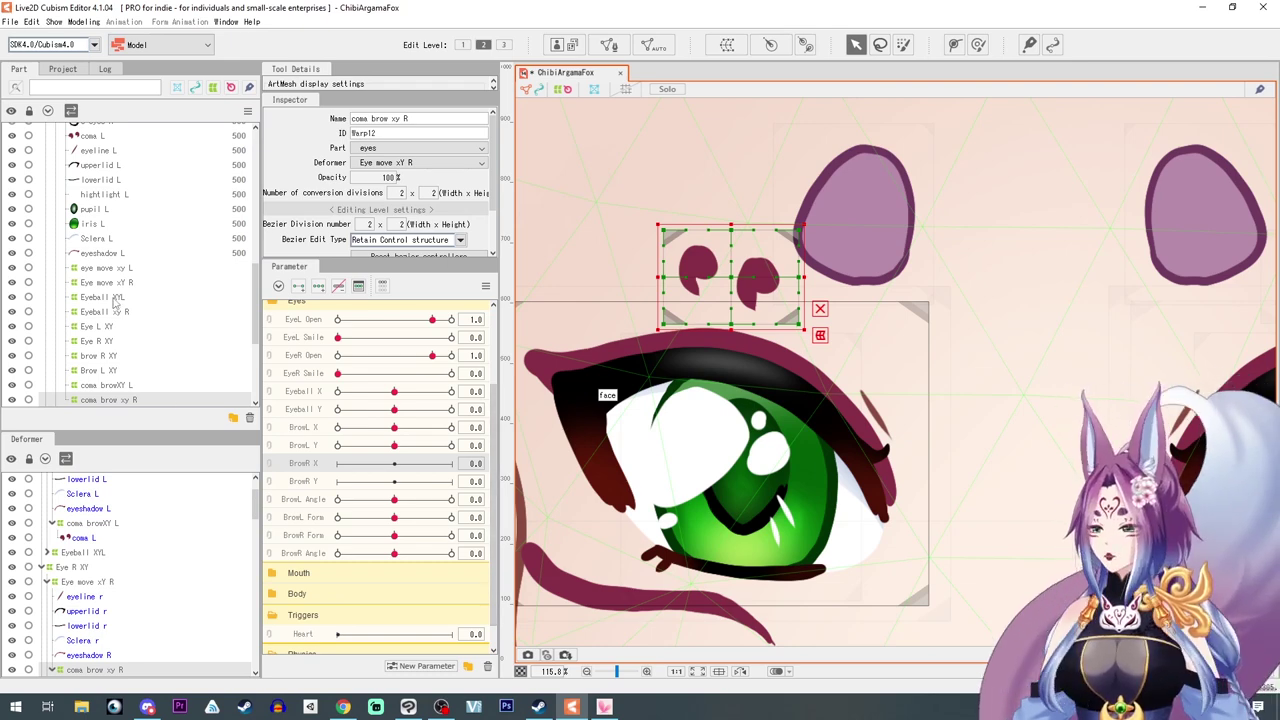
{"action": "left_click", "coordinate": [868, 182]}
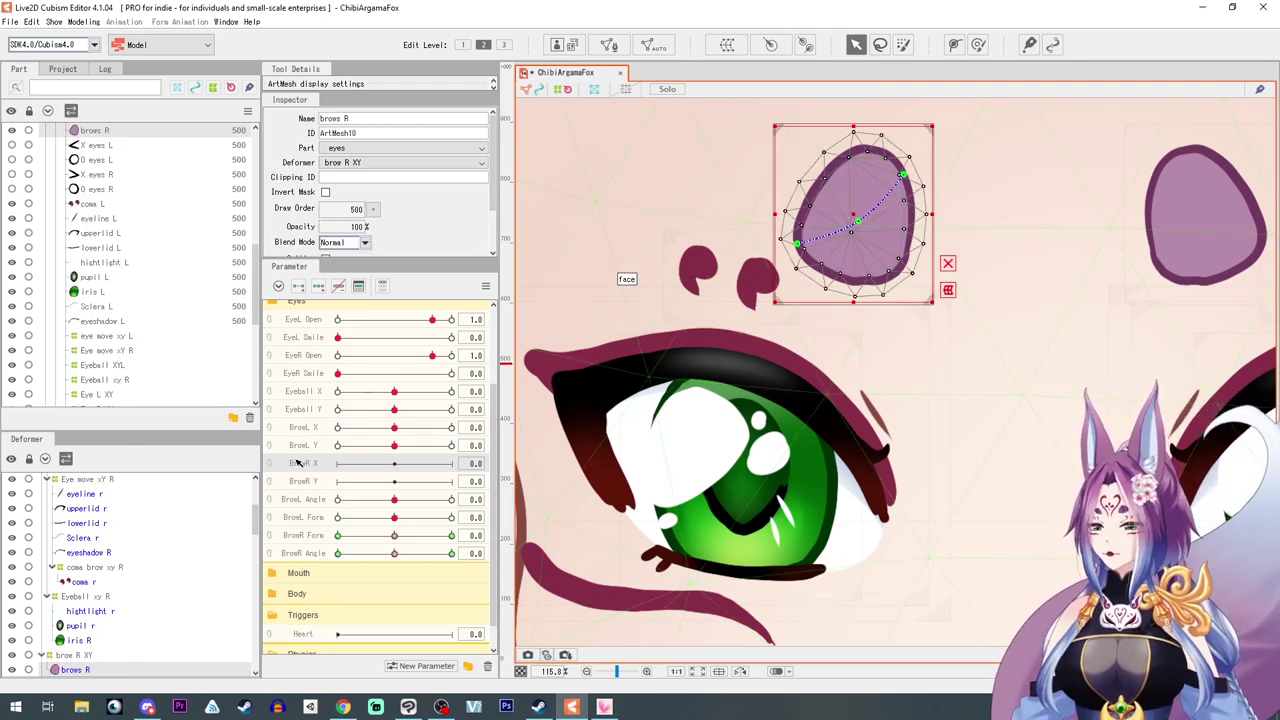
{"action": "left_click", "coordinate": [318, 287]}
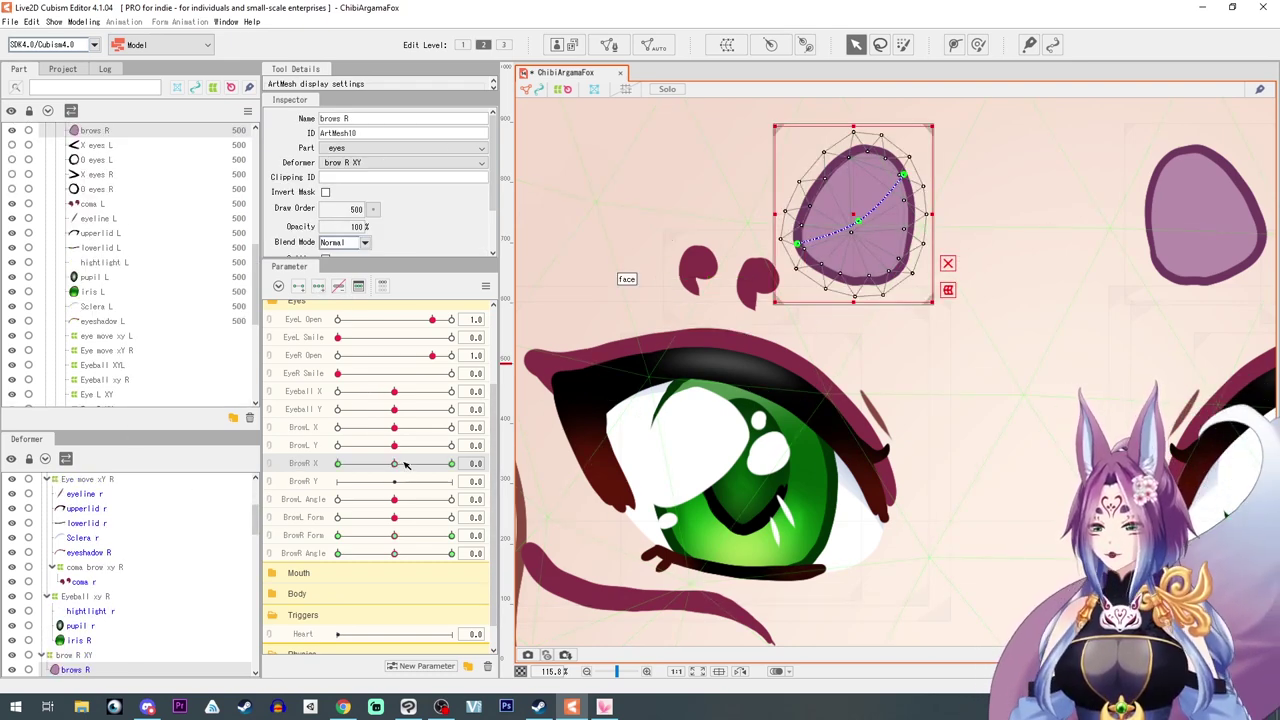
{"action": "left_click_drag", "start_coordinate": [395, 464], "coordinate": [474, 473]}
Add three keys to BrowR X and BrowR Y for brow R XY, nudge it right at X 1.0, and link both parameters at 0
{"action": "left_click", "coordinate": [74, 655]}
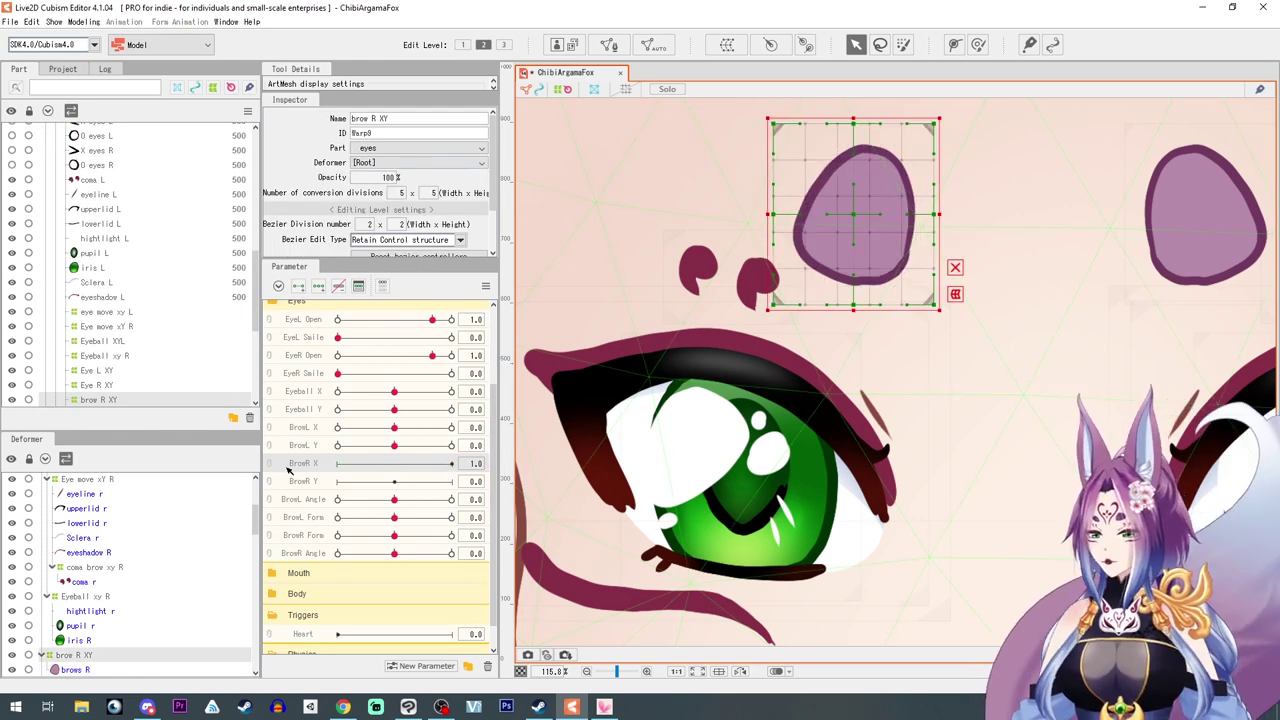
{"action": "key", "text": "shift+Right"}
{"action": "key", "text": "shift+Right"}
{"action": "key", "text": "shift+Right"}
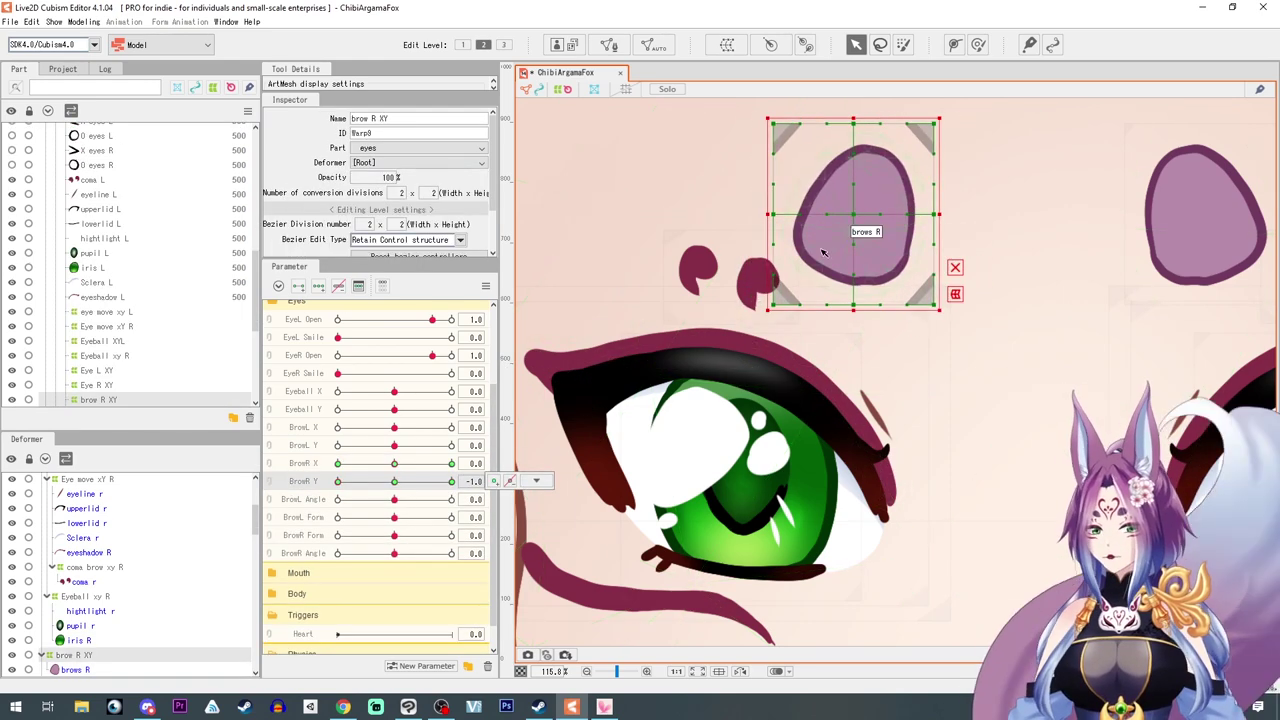
{"action": "left_click", "coordinate": [269, 464]}
{"action": "mouse_move", "coordinate": [394, 484]}
{"action": "left_mouse_down"}
{"action": "mouse_move", "coordinate": [463, 495]}
{"action": "mouse_move", "coordinate": [387, 486]}
{"action": "left_mouse_up"}
Select the coma brow xy R deformer, unlink BrowR X from BrowR Y, and add three keys to BrowR X
{"action": "left_click", "coordinate": [709, 269]}
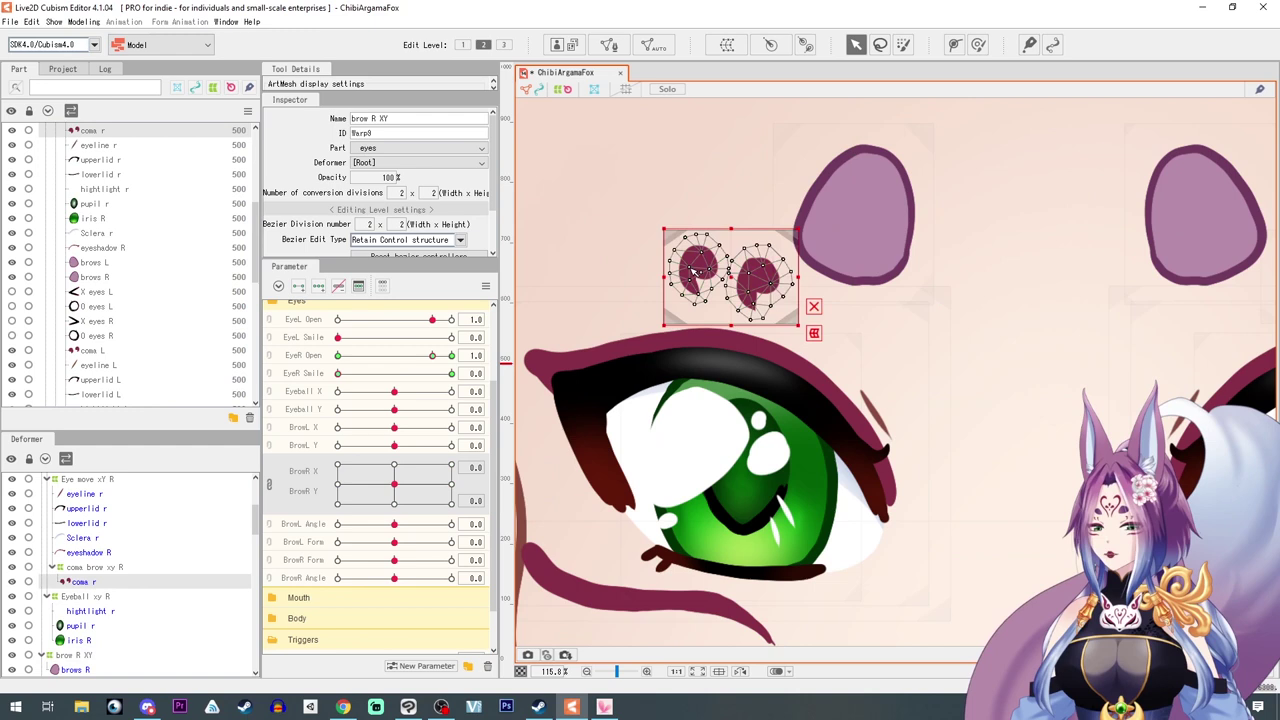
{"action": "left_click", "coordinate": [95, 567]}
{"action": "left_click", "coordinate": [269, 486]}
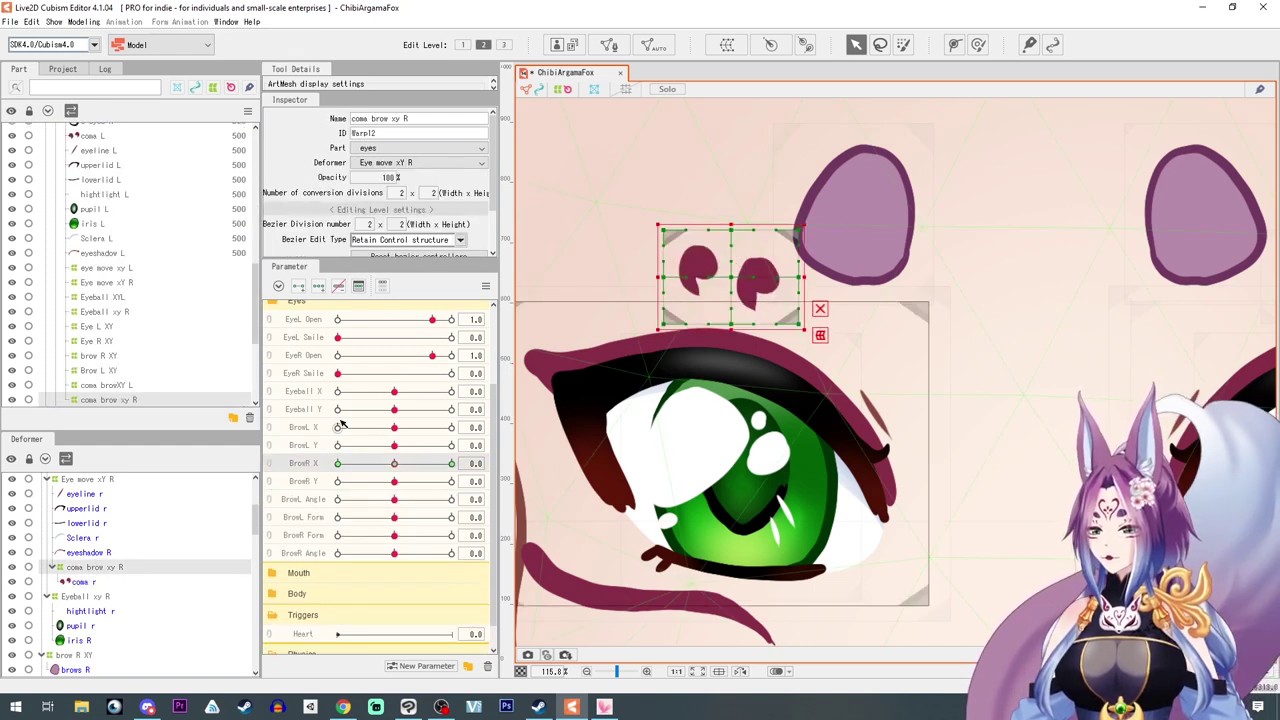
At BrowR X 1.0, pull the brow-side edge and upper middle of the coma brow xy R warp slightly toward the brow
{"action": "left_click", "coordinate": [393, 466]}
{"action": "left_click", "coordinate": [820, 309]}
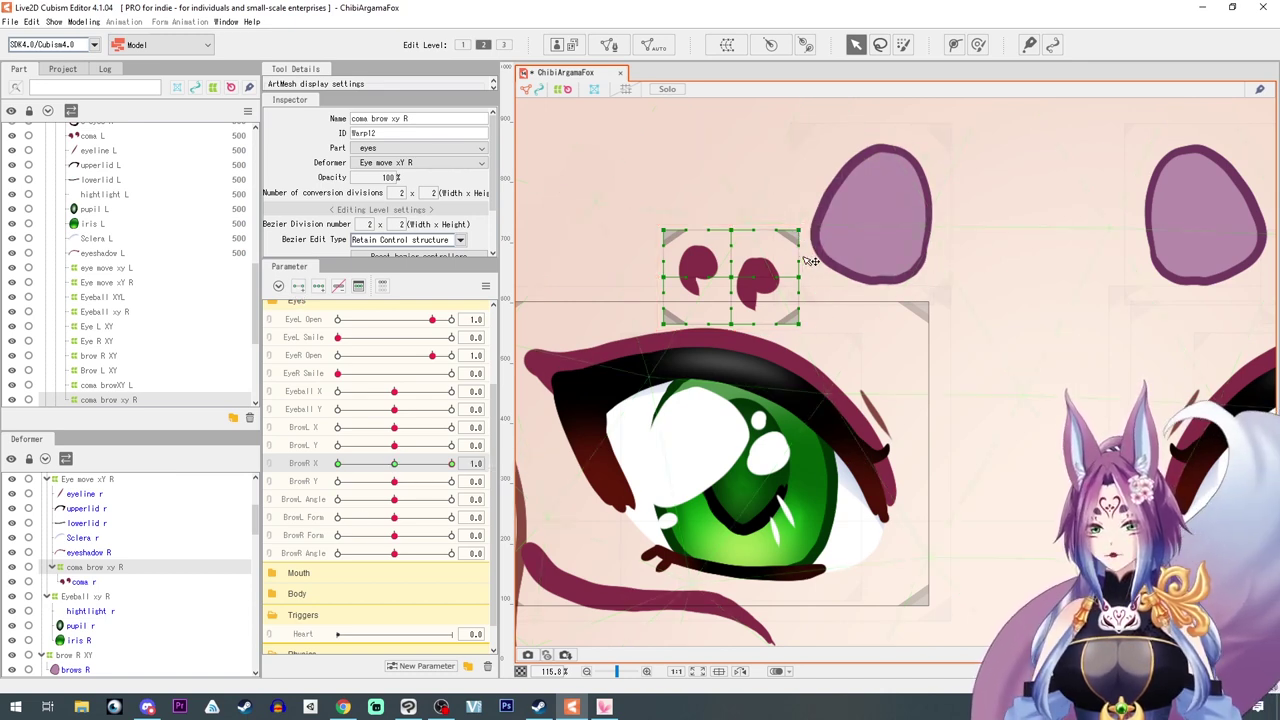
{"action": "left_click_drag", "start_coordinate": [799, 230], "coordinate": [812, 228]}
{"action": "left_click_drag", "start_coordinate": [800, 276], "coordinate": [805, 276]}
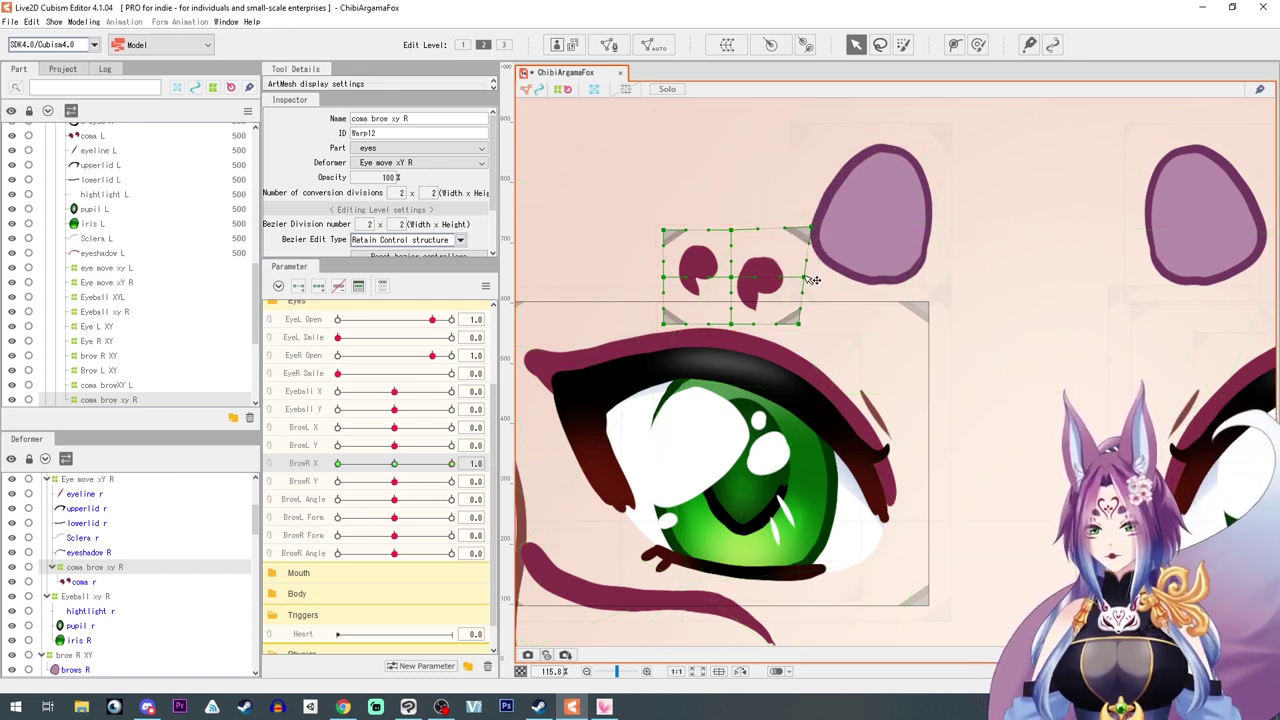
{"action": "left_click_drag", "start_coordinate": [732, 230], "coordinate": [736, 230]}
At BrowR X -1.0, pull the brow-side edge of the coma brow xy R warp away from the brow and reset BrowR X to 0
{"action": "left_click_drag", "start_coordinate": [451, 464], "coordinate": [300, 463]}
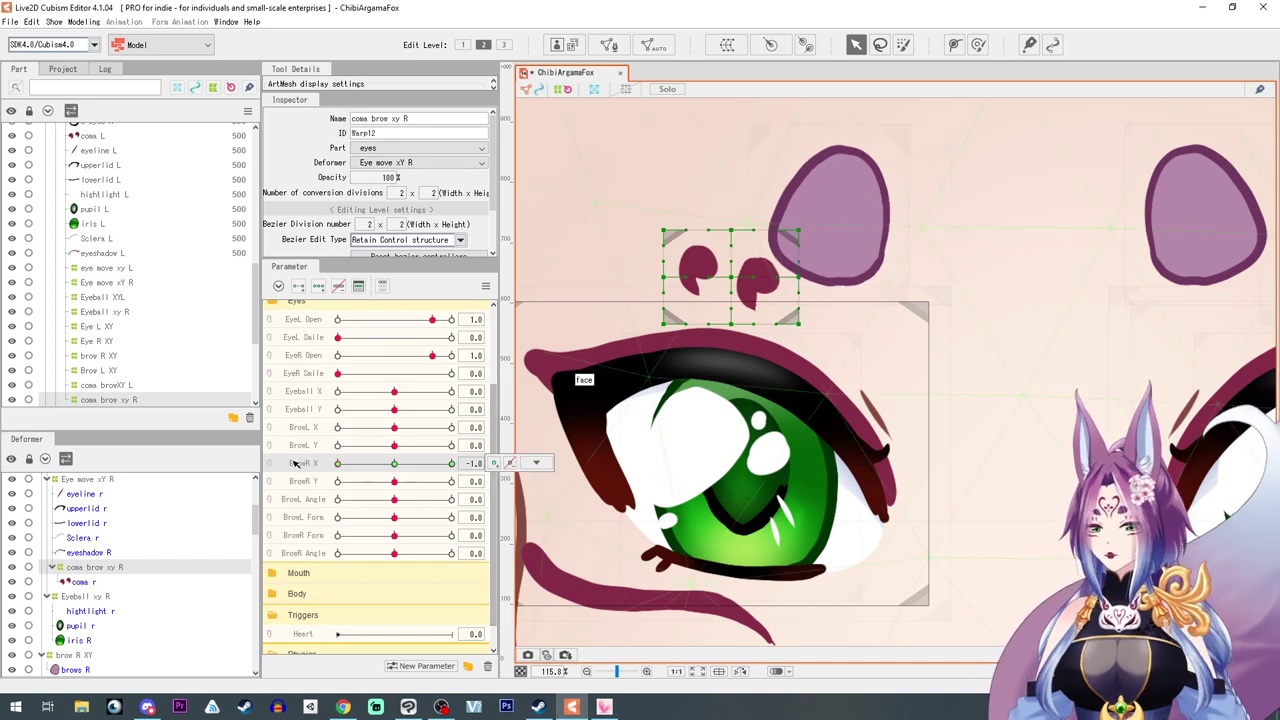
{"action": "left_click_drag", "start_coordinate": [799, 230], "coordinate": [786, 237]}
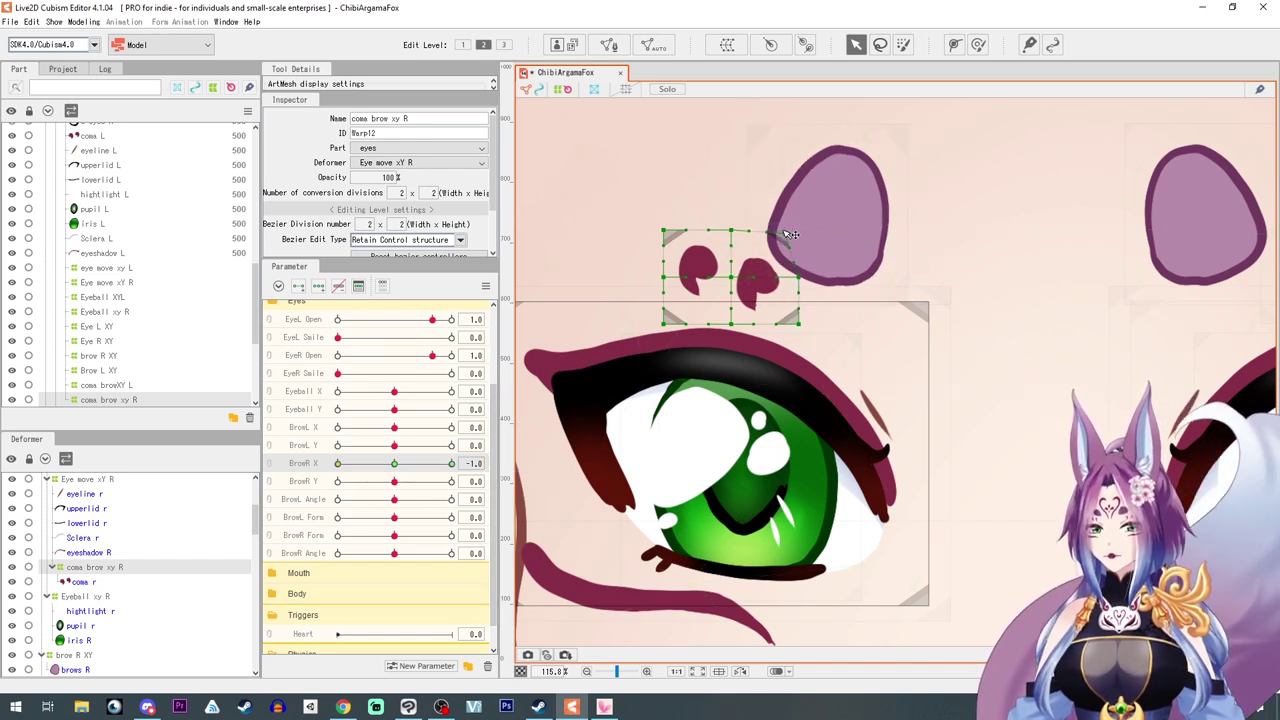
{"action": "left_click_drag", "start_coordinate": [731, 277], "coordinate": [790, 279]}
{"action": "left_click_drag", "start_coordinate": [357, 464], "coordinate": [393, 465]}
Add three keys to BrowR Y and, at 1.0, raise the brow-side upper corner of the coma brow xy R warp
{"action": "left_click", "coordinate": [360, 482]}
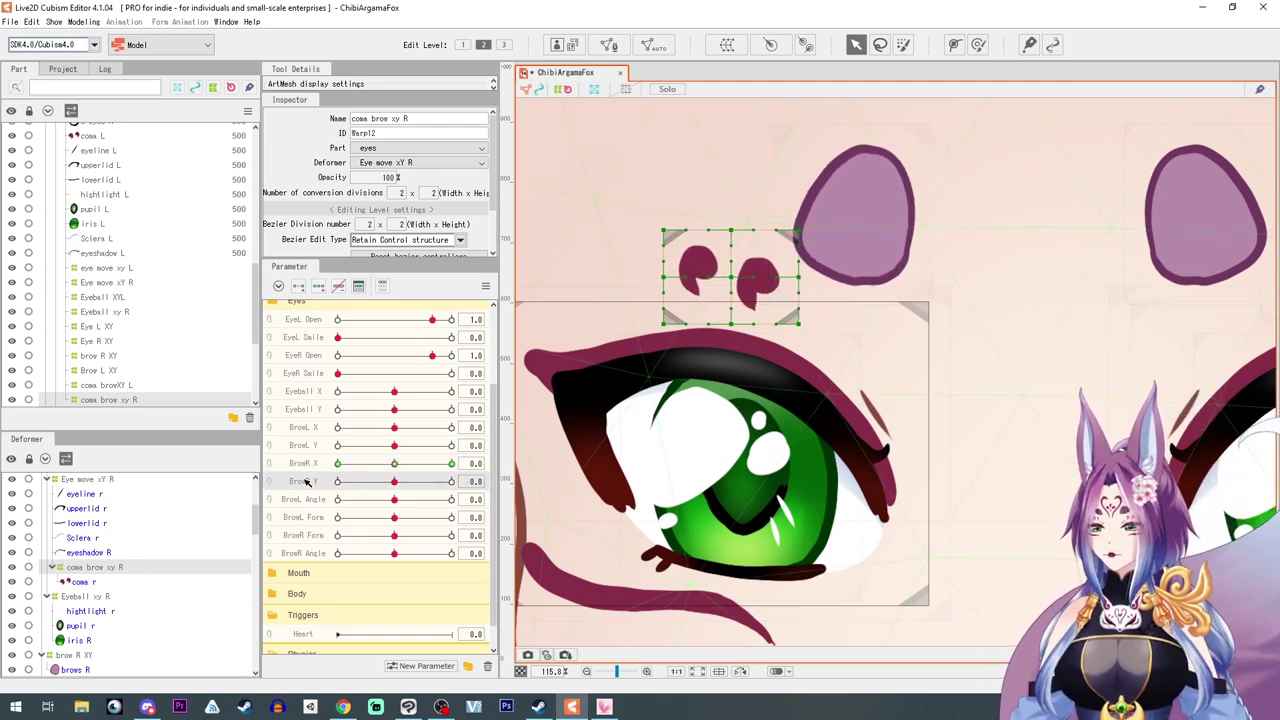
{"action": "left_click", "coordinate": [451, 481]}
{"action": "left_click_drag", "start_coordinate": [808, 232], "coordinate": [806, 221]}
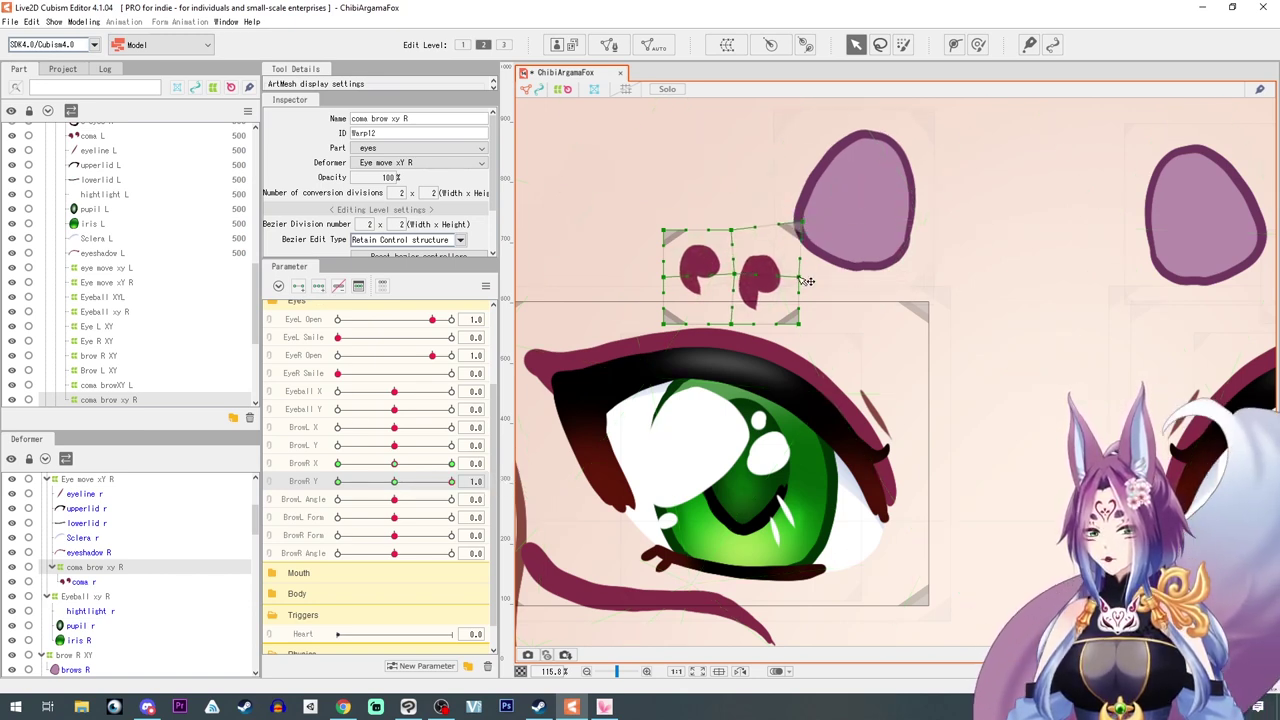
At BrowR Y -1.0, lower the brow-side and middle points of the coma brow xy R warp and reset BrowR Y to 0
{"action": "left_click", "coordinate": [337, 481]}
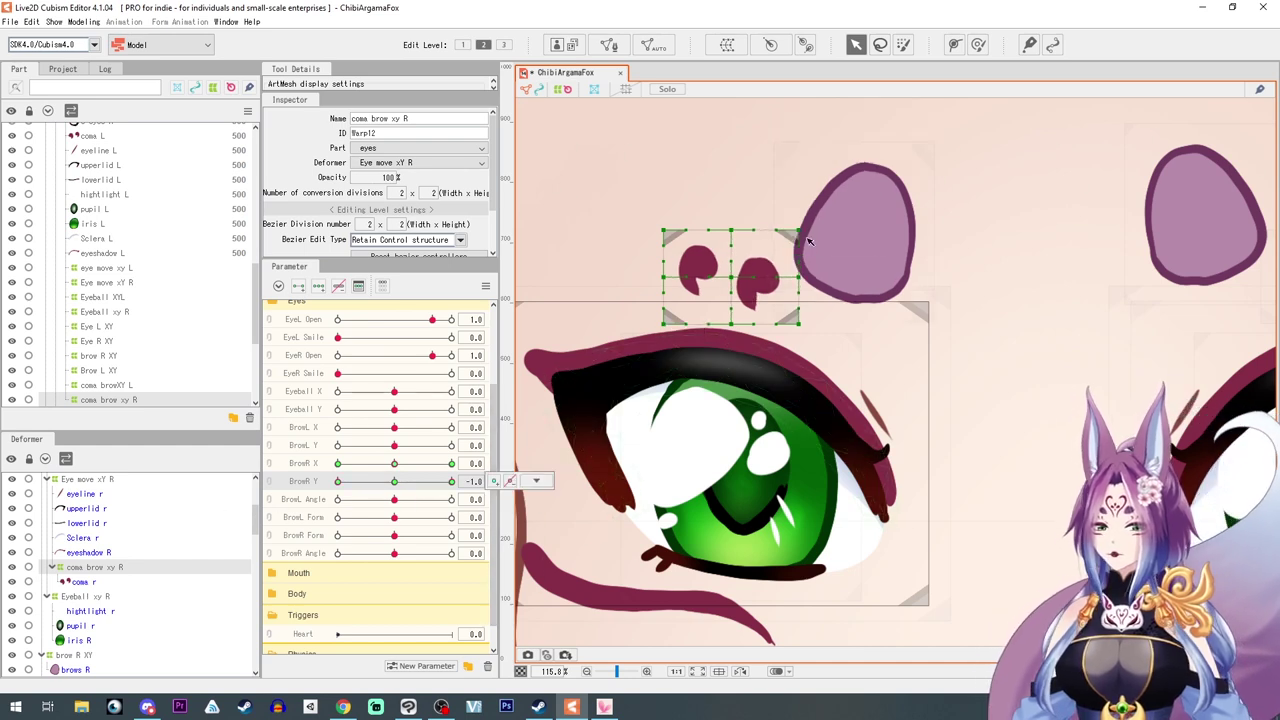
{"action": "left_click_drag", "start_coordinate": [808, 234], "coordinate": [806, 289]}
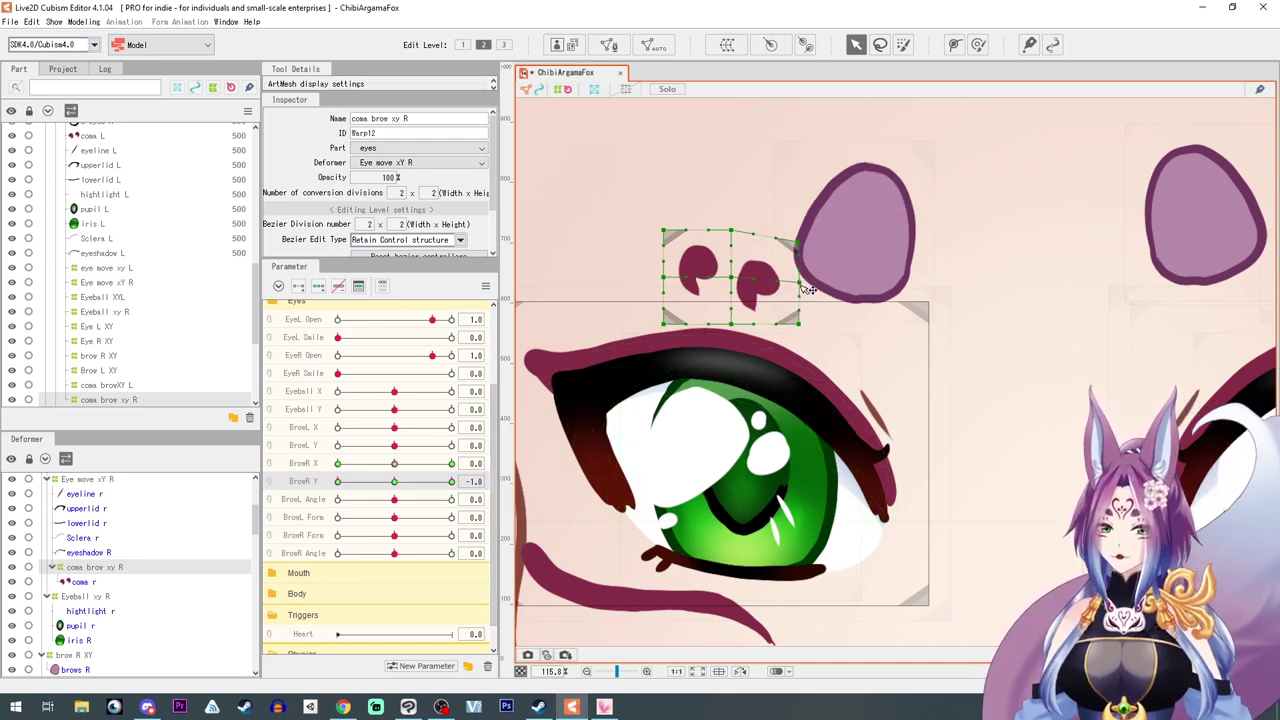
{"action": "left_click_drag", "start_coordinate": [731, 231], "coordinate": [731, 281]}
{"action": "left_click_drag", "start_coordinate": [338, 481], "coordinate": [394, 483]}
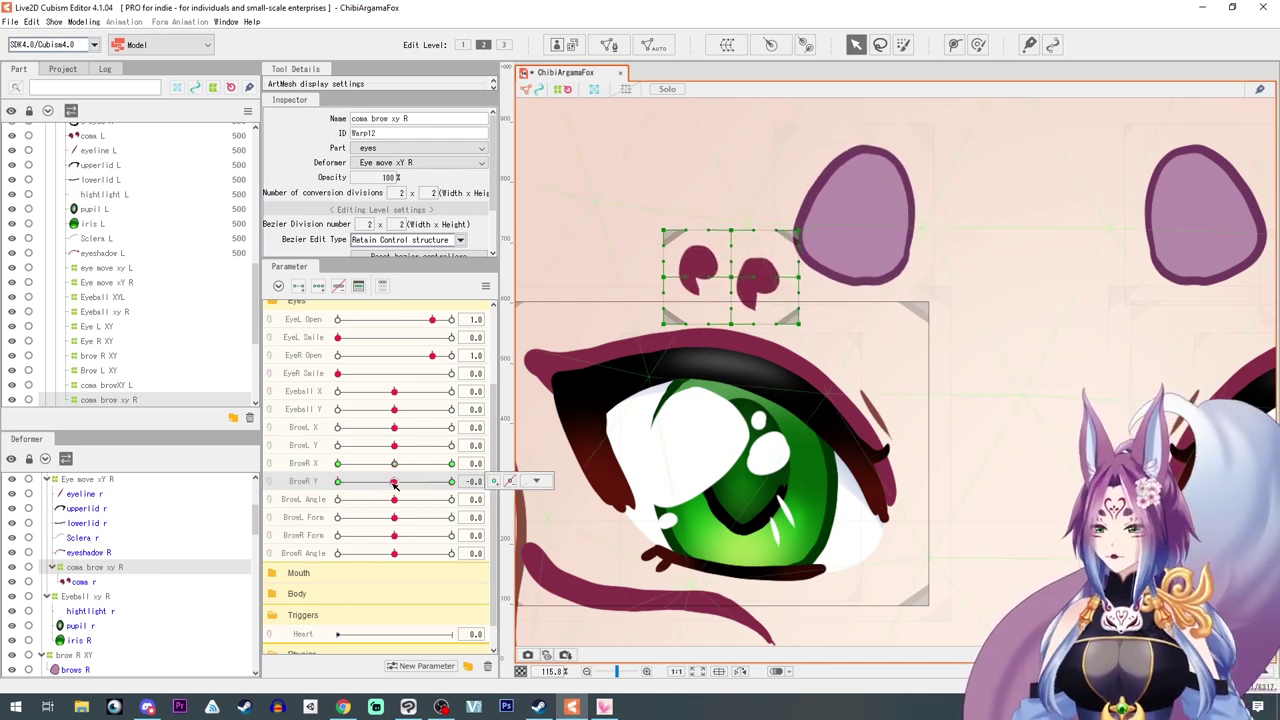
Link BrowR X with BrowR Y, synthesize the corner shapes, and test the combined movement of the coma brow xy R warp
{"action": "left_click", "coordinate": [268, 473]}
{"action": "left_click", "coordinate": [485, 287]}
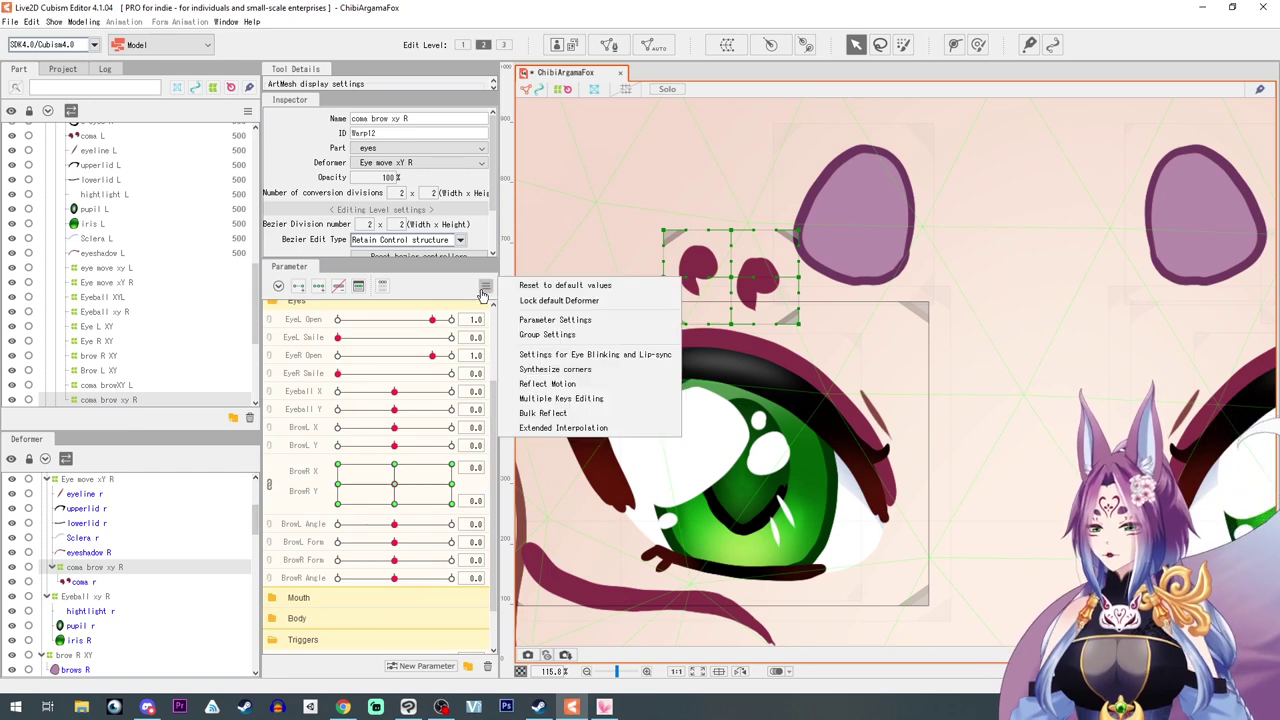
{"action": "left_click", "coordinate": [555, 369]}
{"action": "left_click", "coordinate": [935, 481]}
{"action": "left_click_drag", "start_coordinate": [450, 484], "coordinate": [395, 485]}
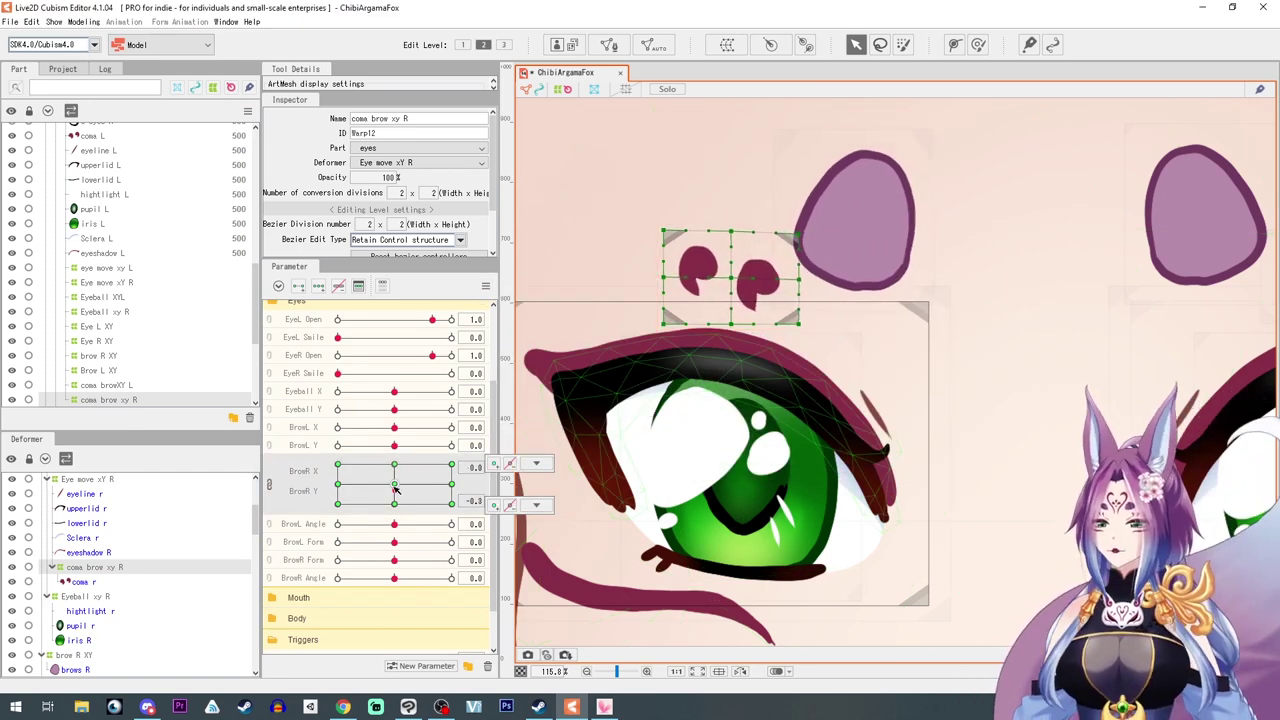
Collapse the Eye R XY and Eye L XY branches in the deformer hierarchy
{"action": "scroll", "coordinate": [1017, 474], "scroll_direction": "down", "scroll_amount": 5}
{"action": "left_click_drag", "start_coordinate": [1032, 495], "coordinate": [904, 432]}
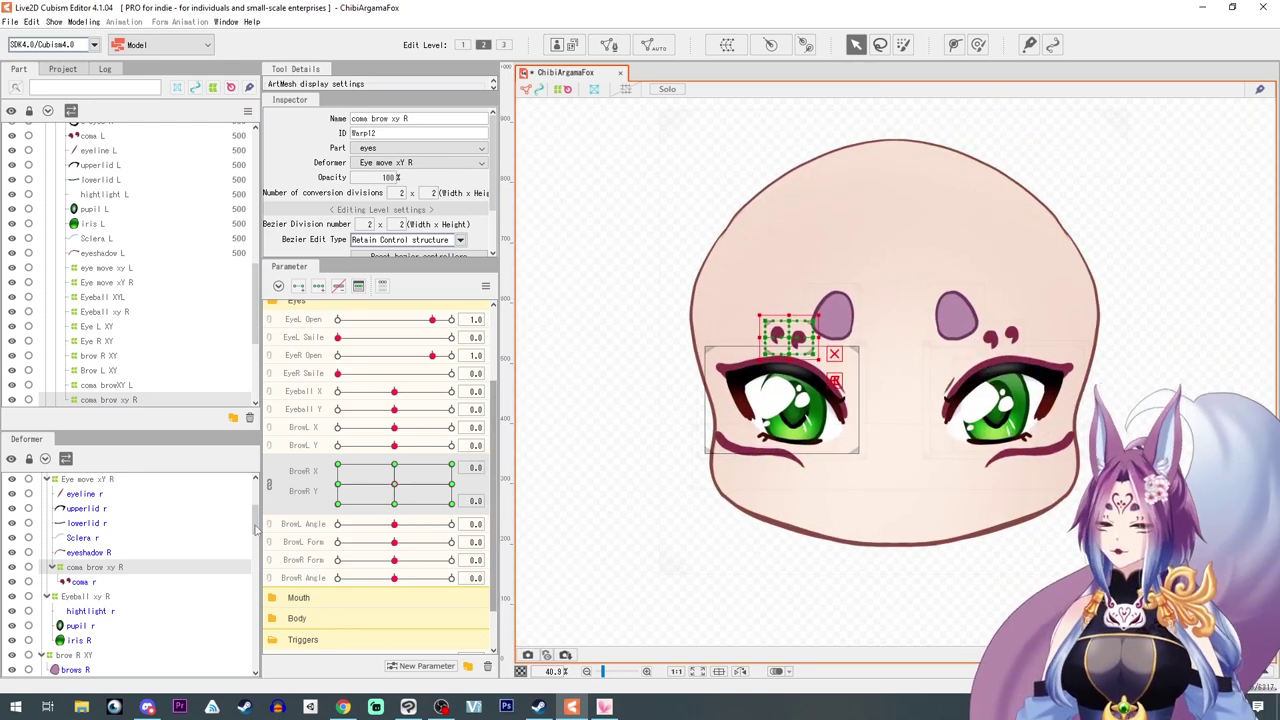
{"action": "scroll", "coordinate": [66, 566], "scroll_direction": "up", "scroll_amount": 2}
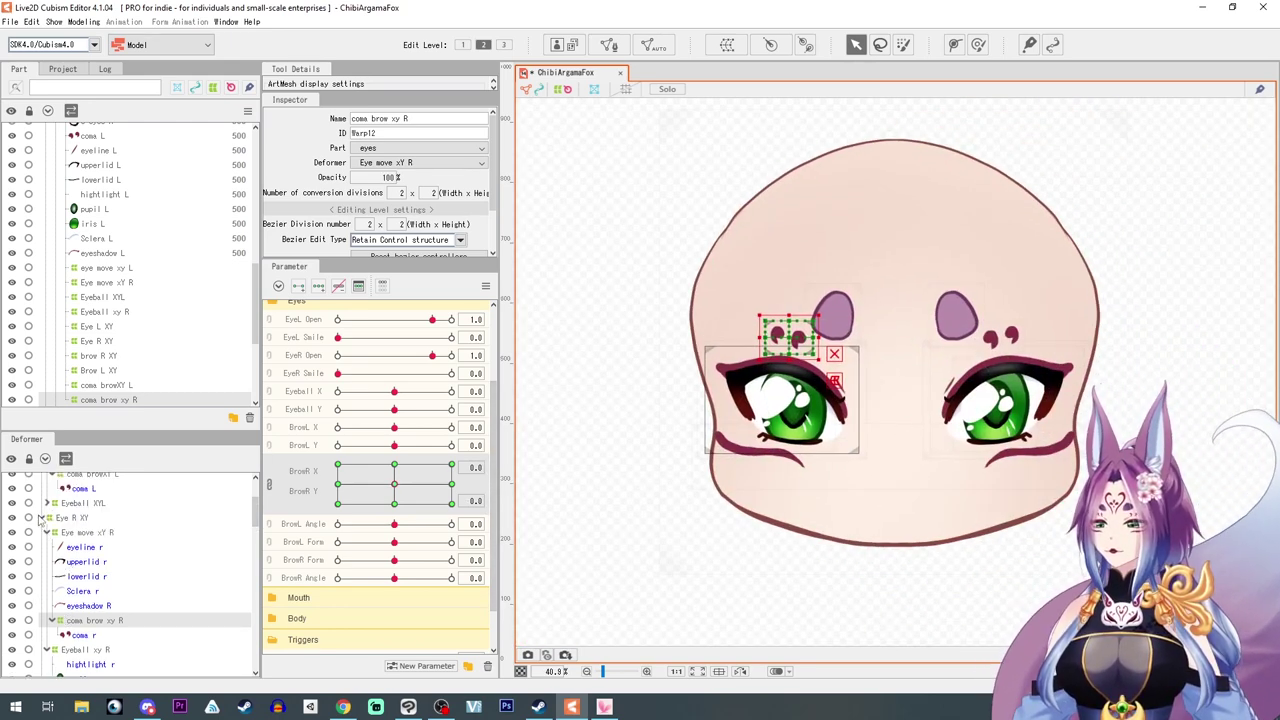
{"action": "left_click", "coordinate": [39, 517]}
{"action": "left_click", "coordinate": [41, 518]}
{"action": "scroll", "coordinate": [39, 531], "scroll_direction": "up", "scroll_amount": 2}
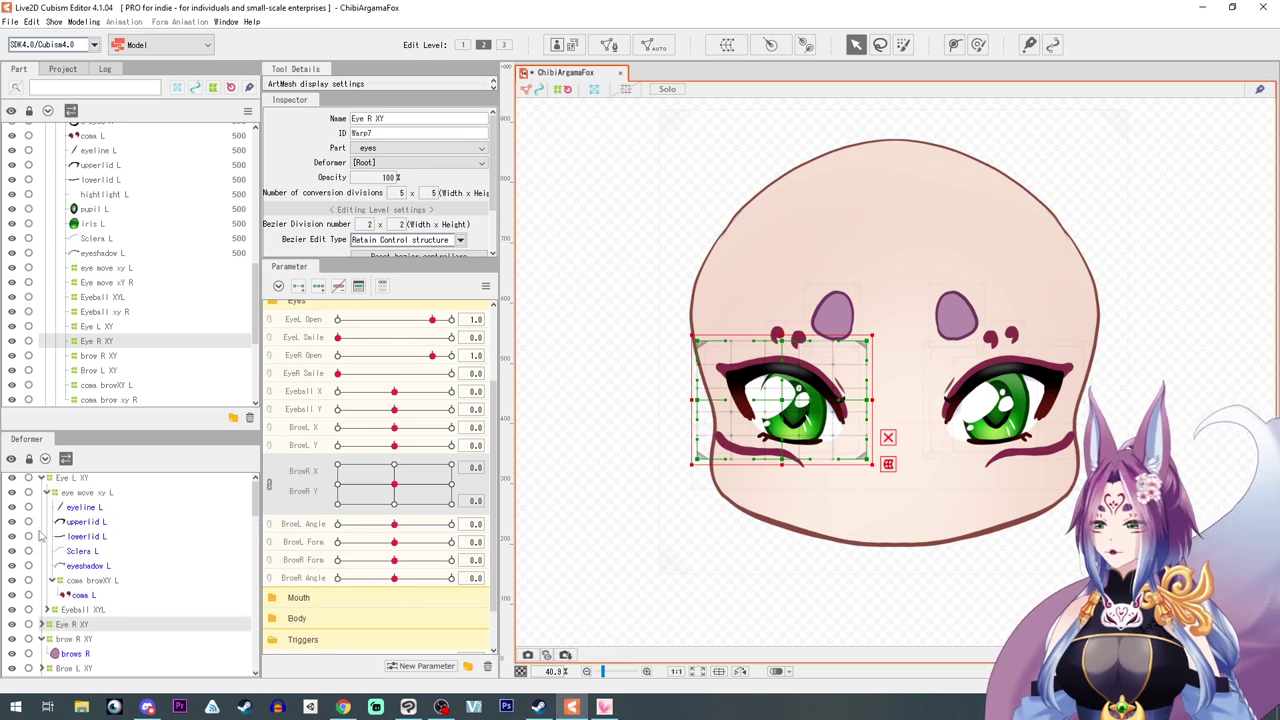
{"action": "left_click", "coordinate": [42, 481]}
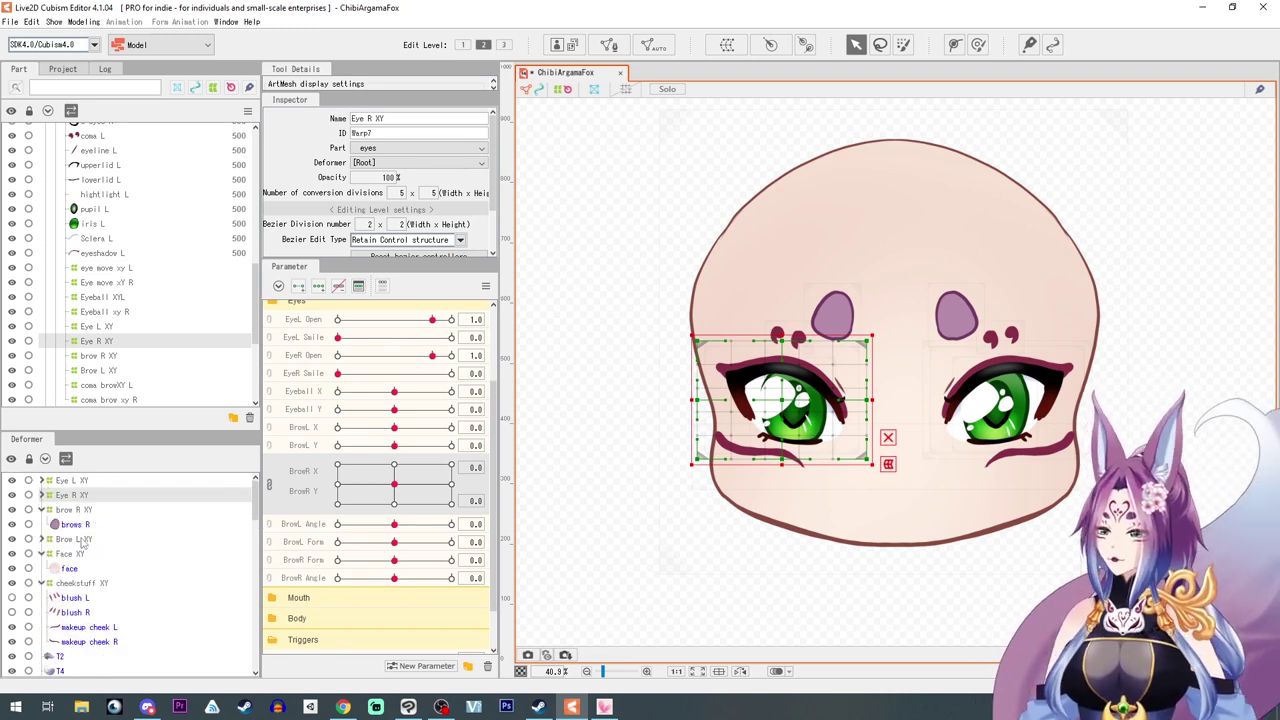
Select the forehead makeup mesh in the face part and make it visible
{"action": "scroll", "coordinate": [98, 617], "scroll_direction": "down", "scroll_amount": 5}
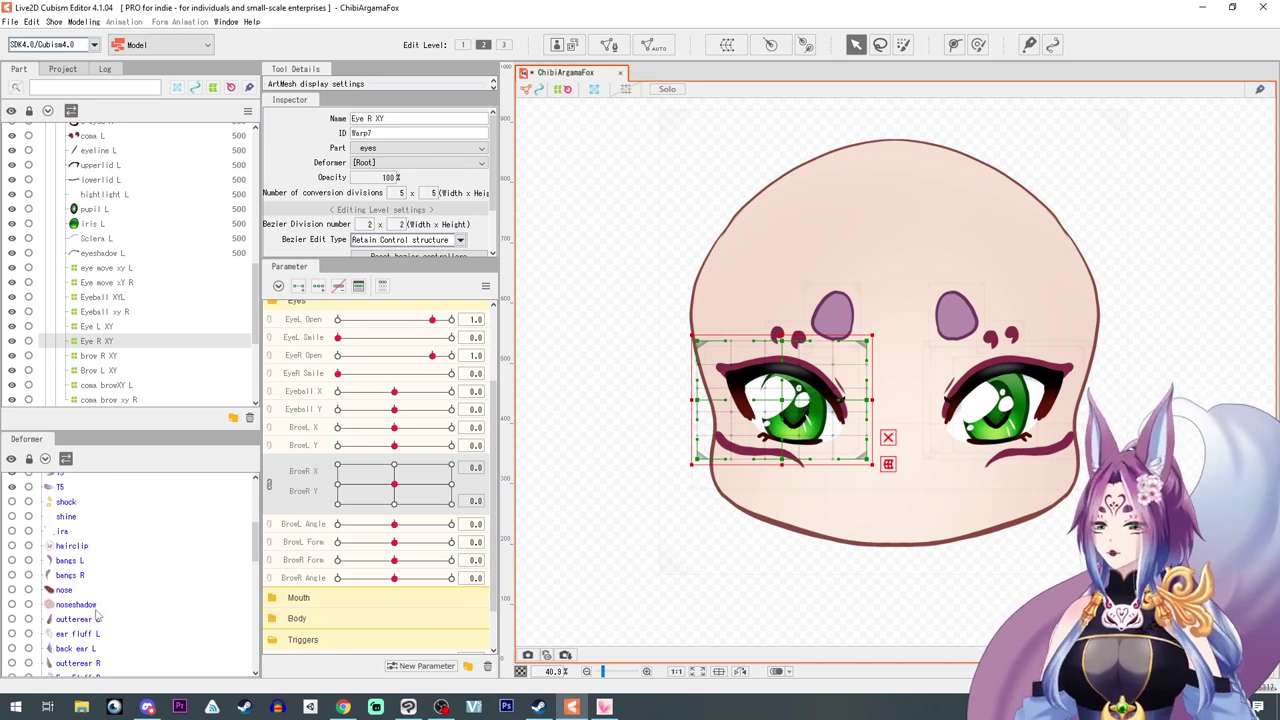
{"action": "scroll", "coordinate": [72, 634], "scroll_direction": "up", "scroll_amount": 4}
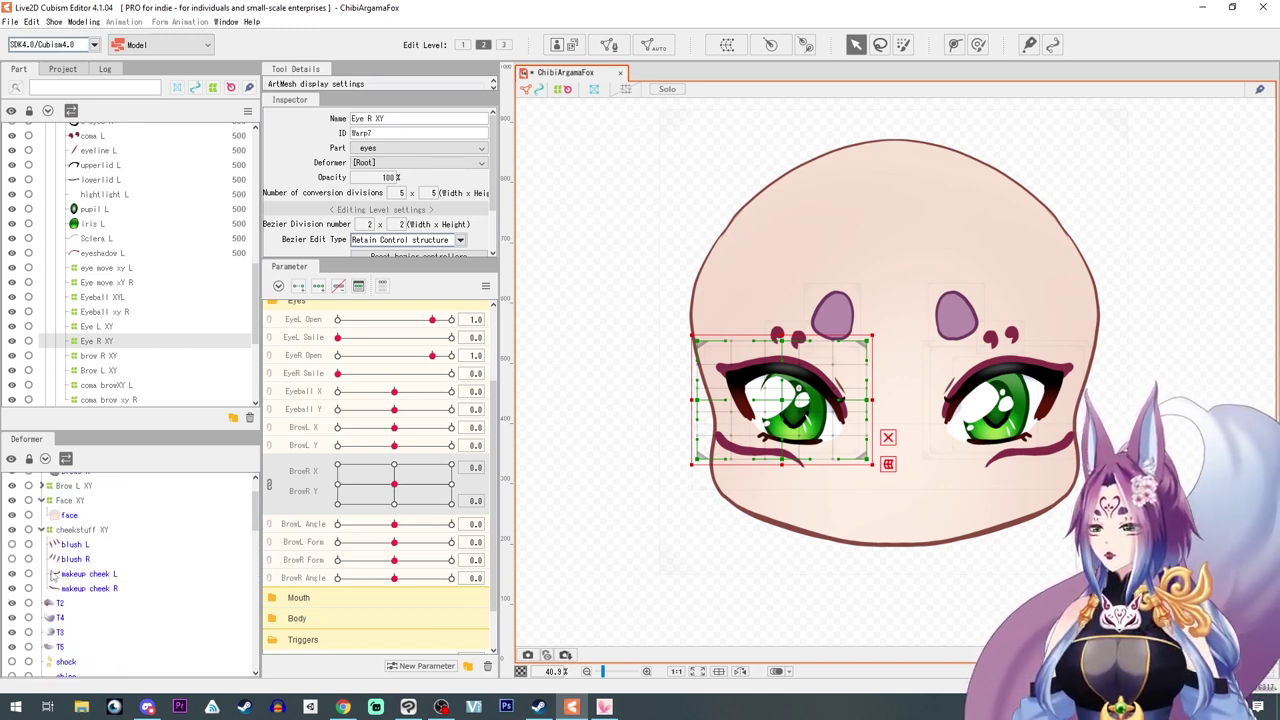
{"action": "scroll", "coordinate": [52, 577], "scroll_direction": "up", "scroll_amount": 2}
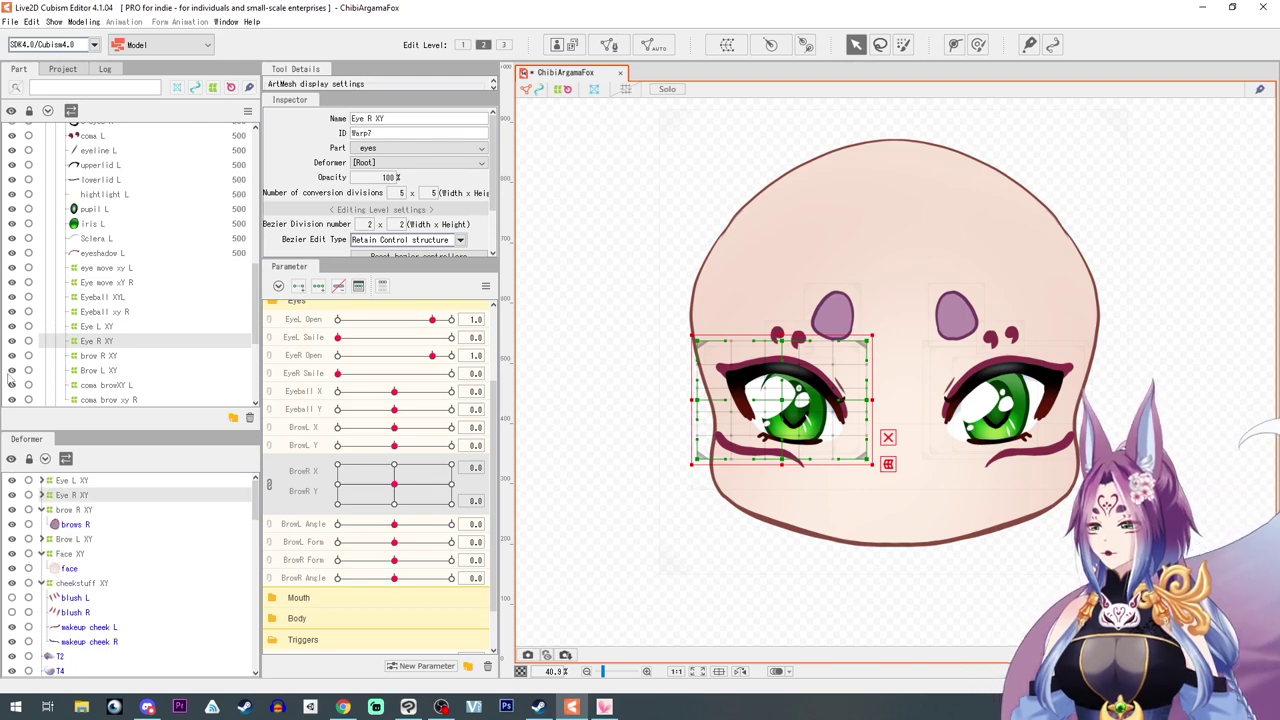
{"action": "scroll", "coordinate": [58, 290], "scroll_direction": "down", "scroll_amount": 4}
{"action": "left_click", "coordinate": [86, 297]}
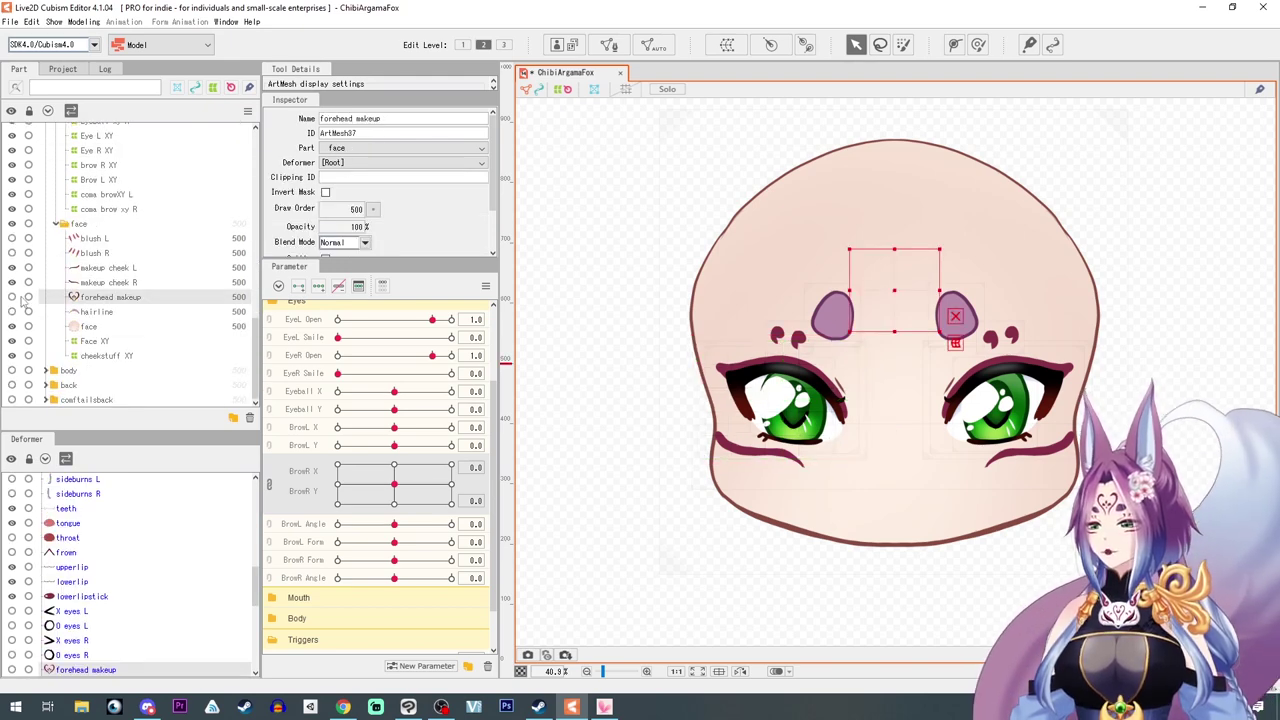
{"action": "left_click", "coordinate": [12, 297]}
Generate an automatic mesh for forehead makeup with the Deformation (Little) preset
{"action": "scroll", "coordinate": [931, 287], "scroll_direction": "up", "scroll_amount": 4}
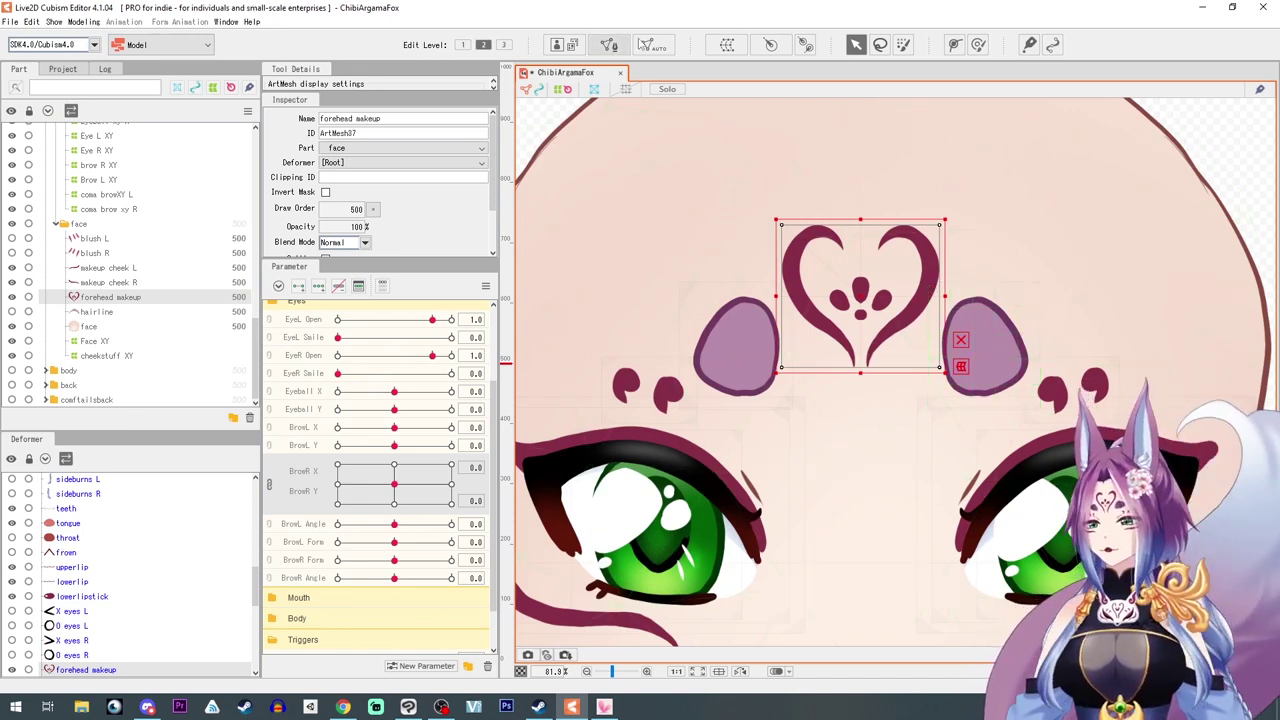
{"action": "left_click", "coordinate": [653, 44]}
{"action": "left_click", "coordinate": [640, 291]}
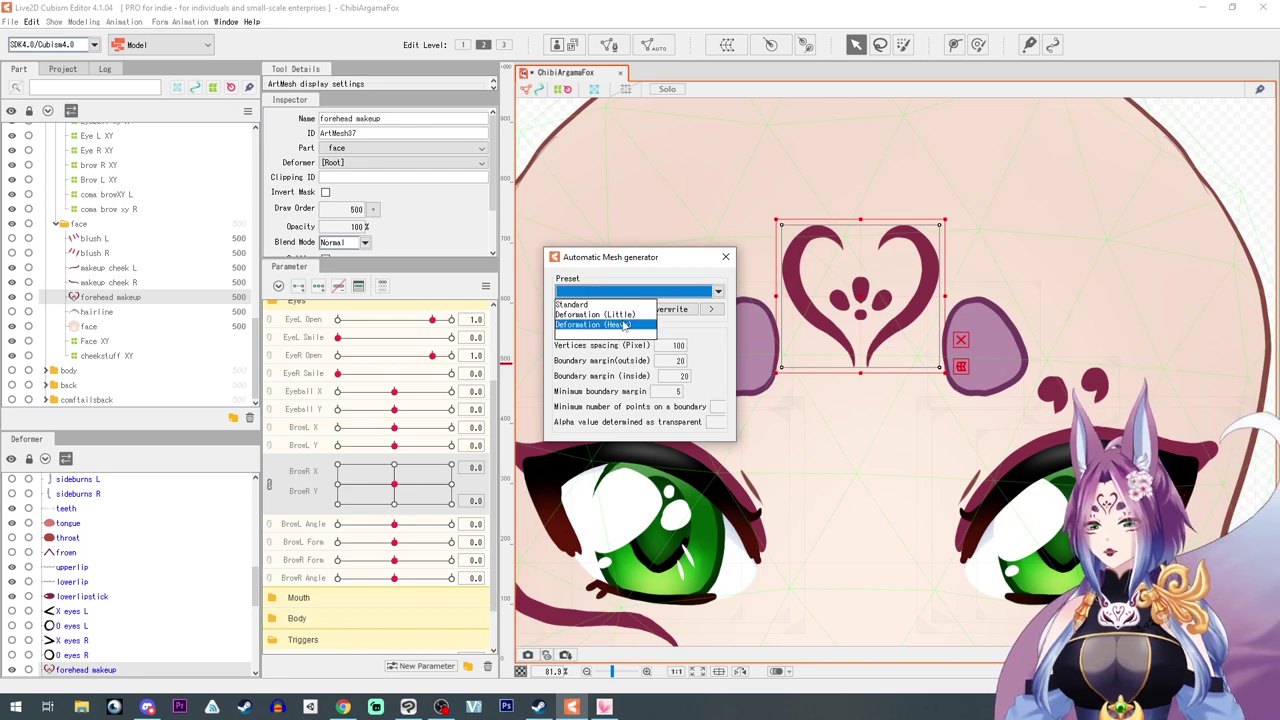
{"action": "left_click", "coordinate": [628, 314]}
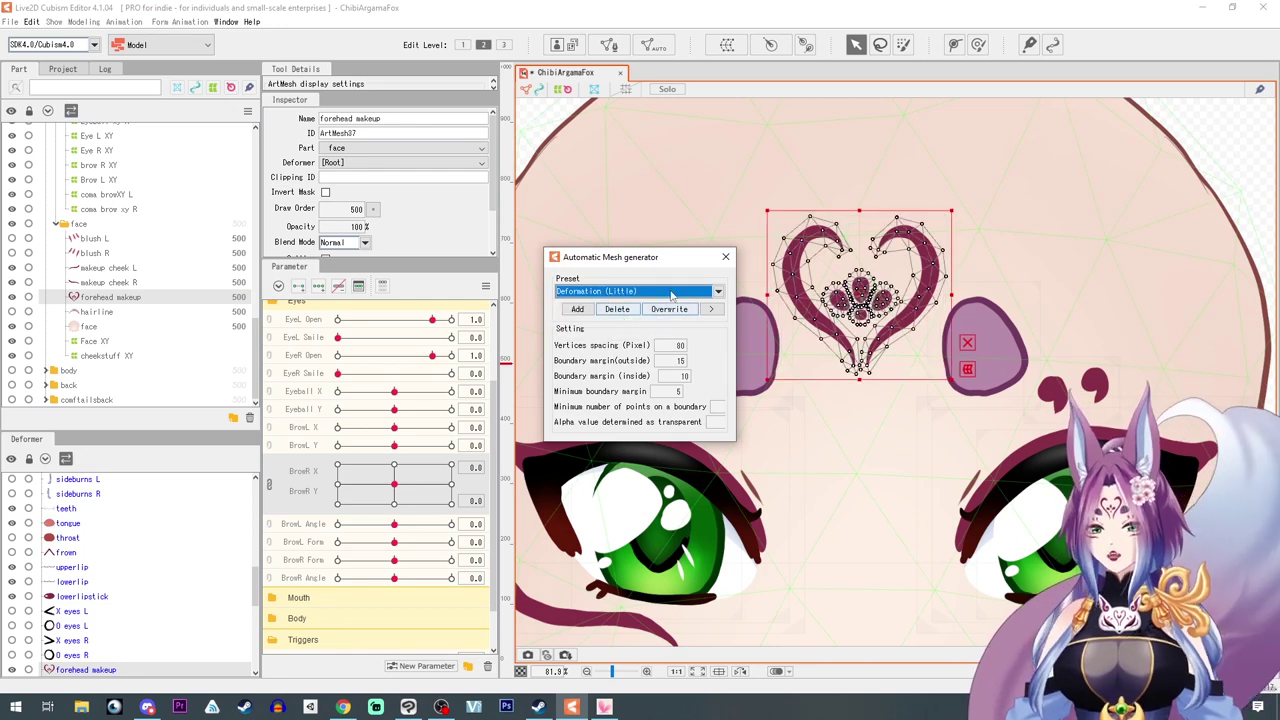
{"action": "left_click", "coordinate": [725, 257]}
{"action": "left_click_drag", "start_coordinate": [889, 455], "coordinate": [895, 387]}
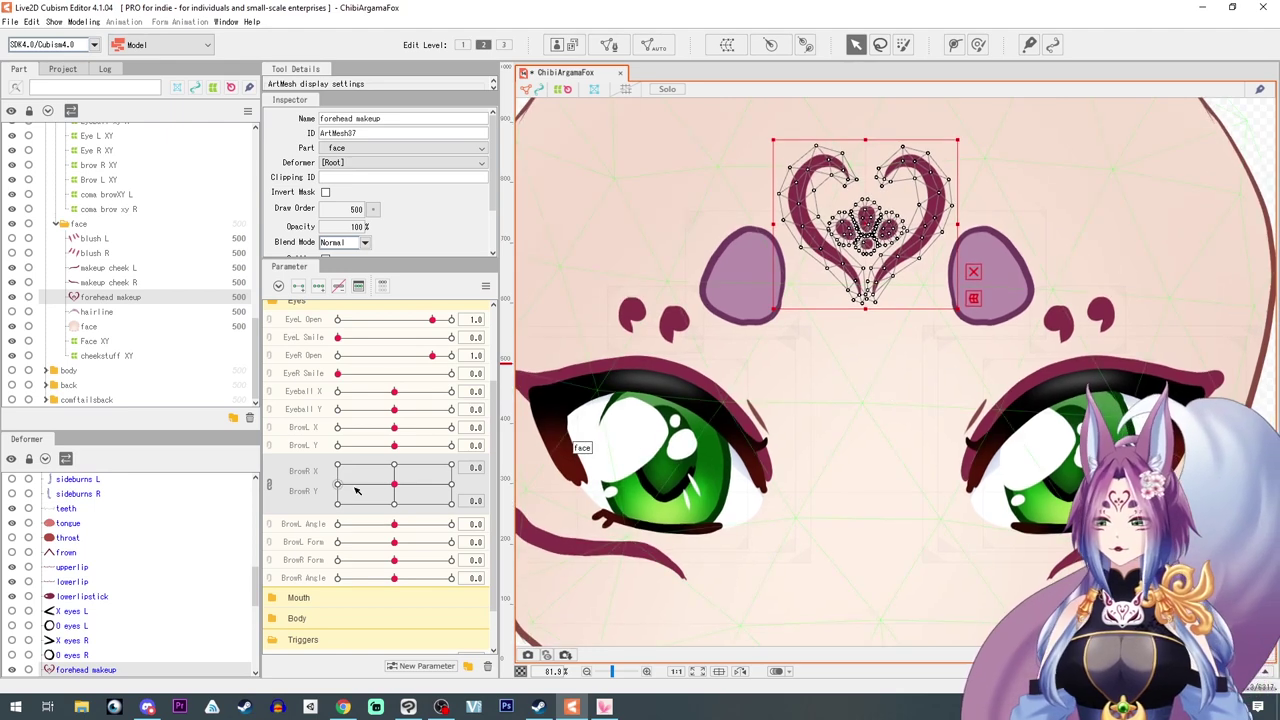
Unlink BrowR X from BrowR Y and create warp deformer Makeup BrowL XY as parent of forehead makeup with 3 x 3 conversion divisions
{"action": "left_click", "coordinate": [269, 486]}
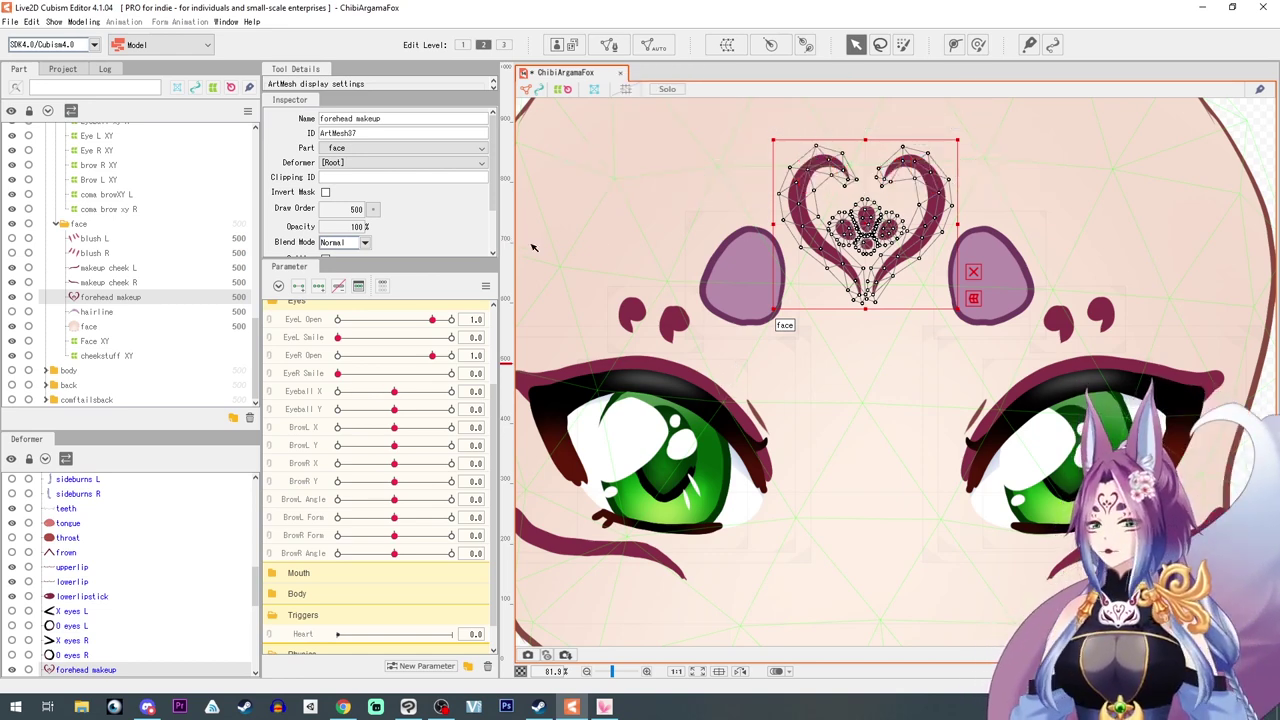
{"action": "key", "text": "ctrl+w"}
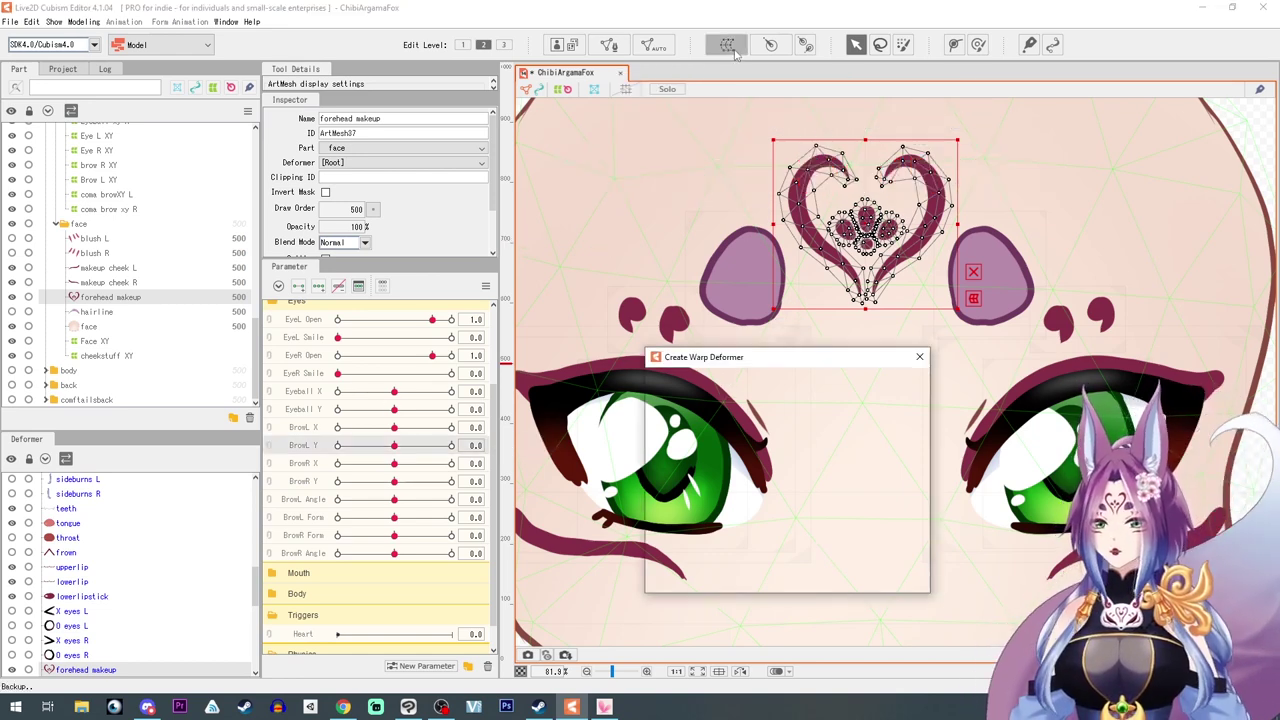
{"action": "left_click_drag", "start_coordinate": [838, 412], "coordinate": [672, 407]}
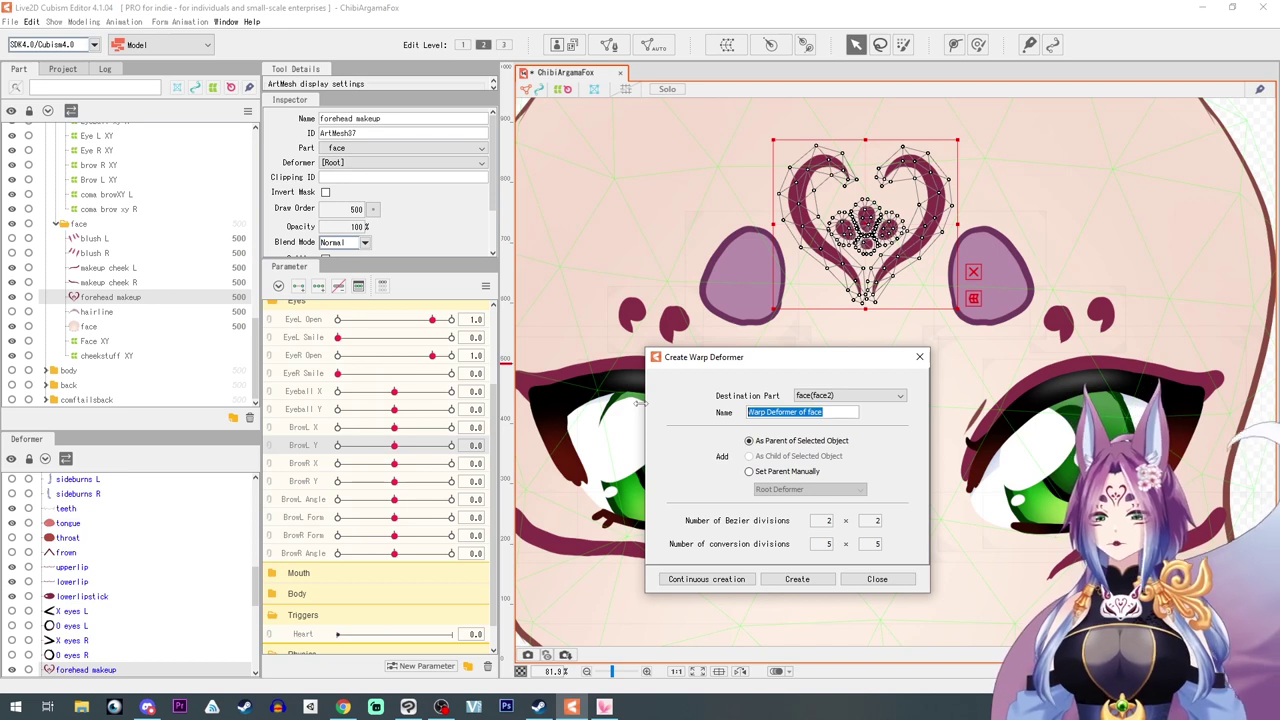
{"action": "type", "text": "Makeup BrowL XY"}
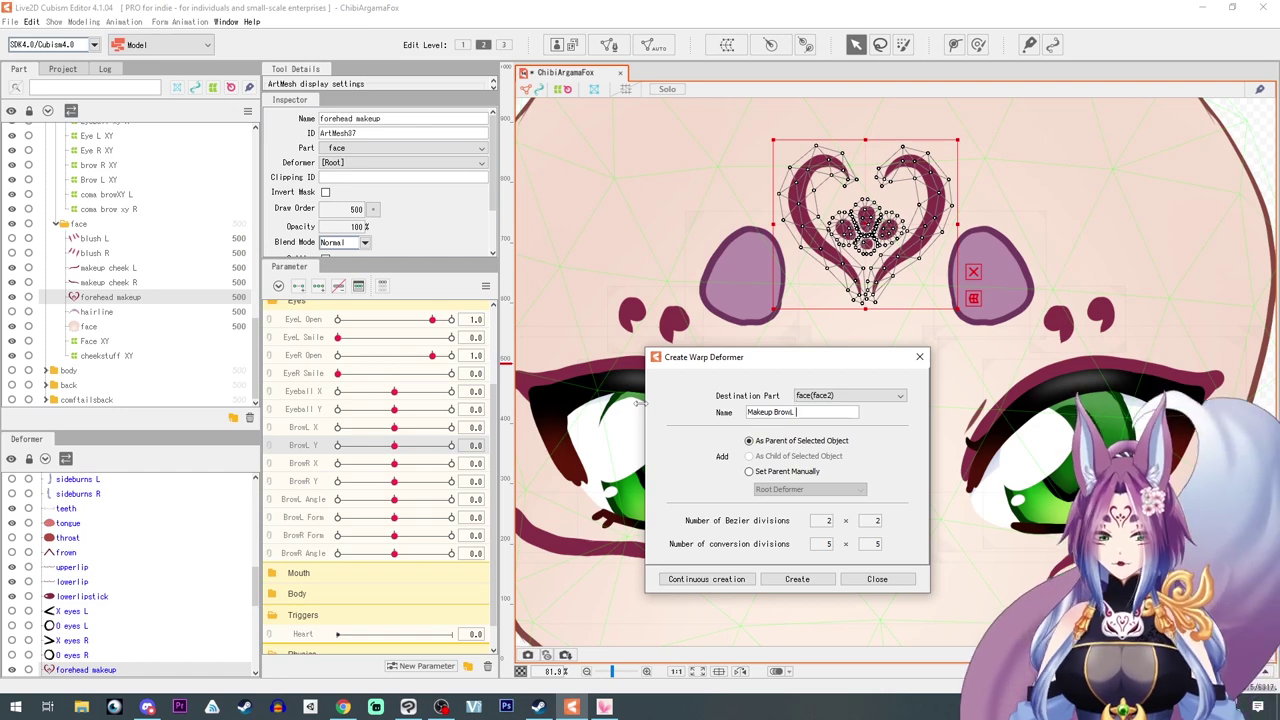
{"action": "left_click", "coordinate": [797, 579]}
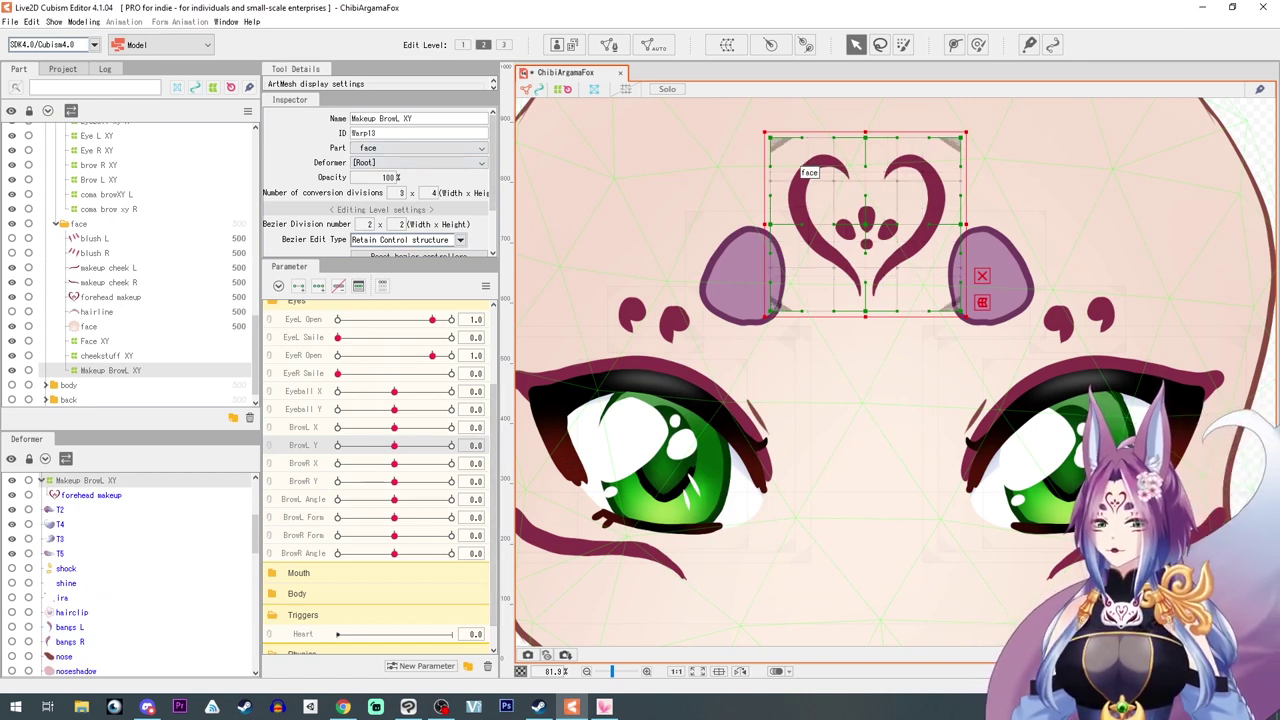
{"action": "key", "text": "ctrl+z"}
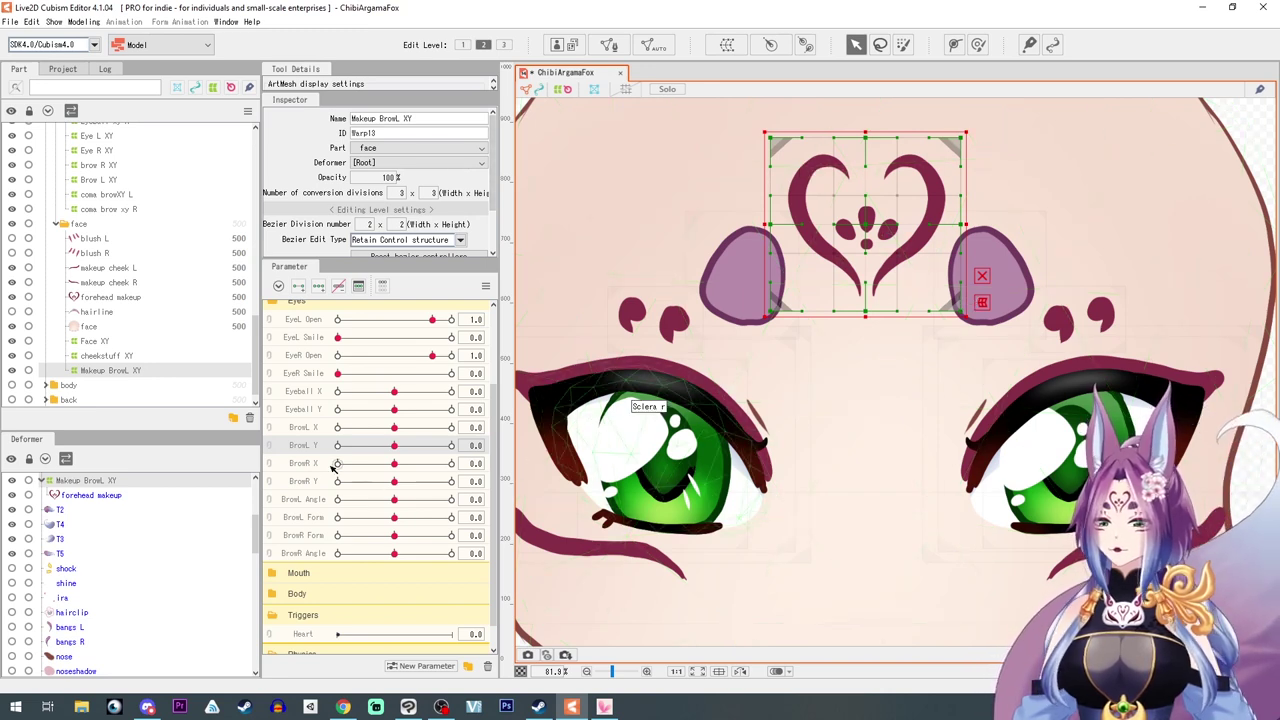
Add three keys to BrowL X and, at -1.0, pull the lower part of the Makeup BrowL XY warp's BrowL side inward
{"action": "left_click", "coordinate": [322, 428]}
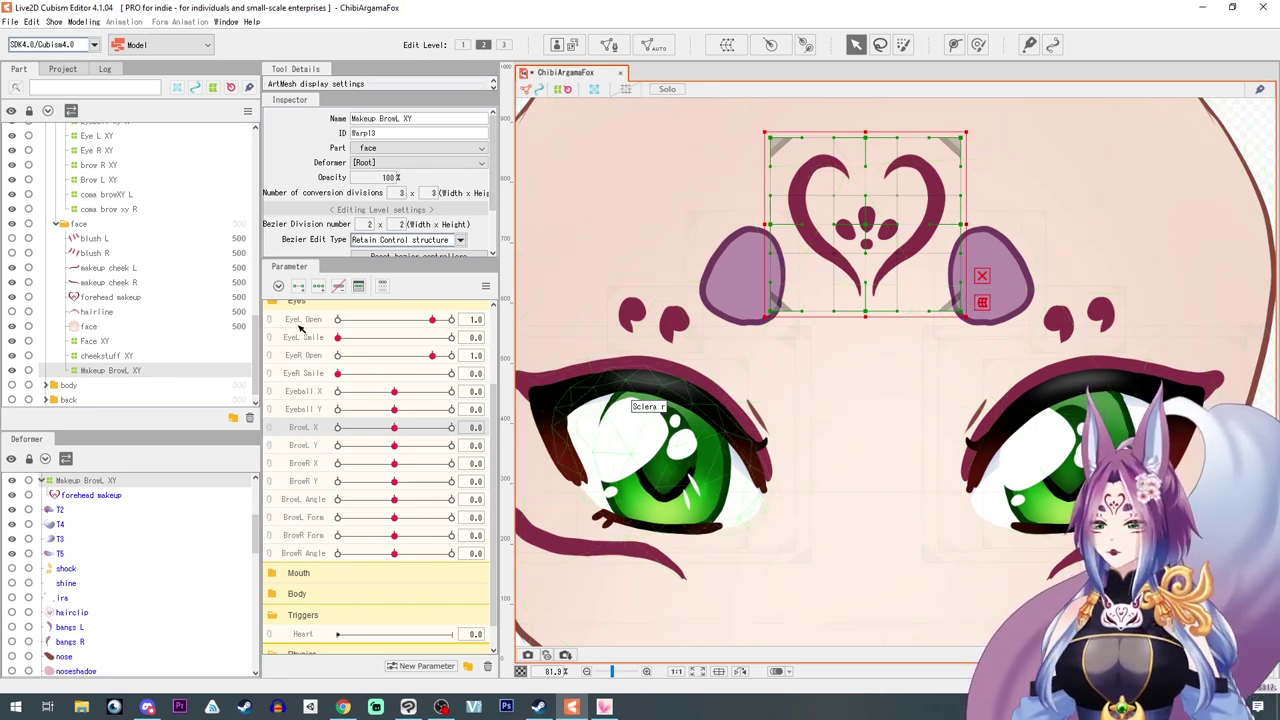
{"action": "left_click", "coordinate": [387, 430]}
{"action": "left_click_drag", "start_coordinate": [387, 432], "coordinate": [337, 429]}
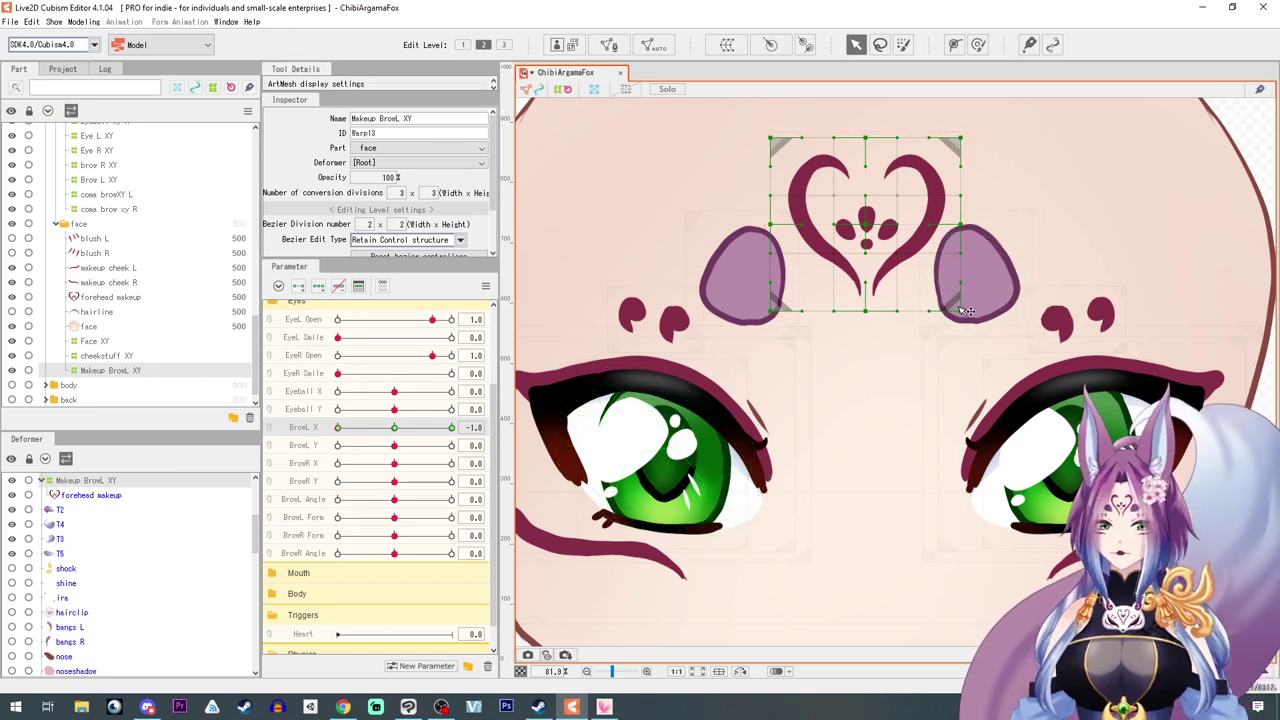
{"action": "left_click_drag", "start_coordinate": [961, 311], "coordinate": [949, 311]}
{"action": "left_click_drag", "start_coordinate": [961, 226], "coordinate": [949, 255]}
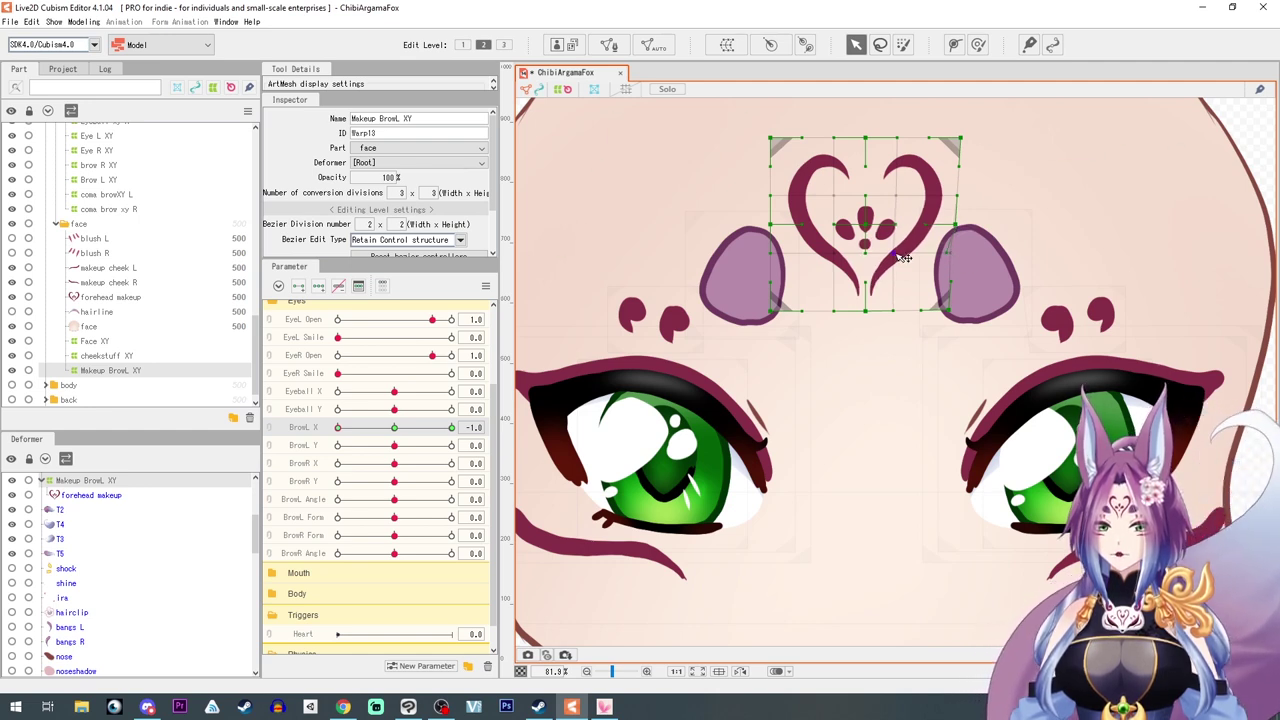
At BrowL X 1.0, pull the lower BrowL-side corner and inner points of the Makeup BrowL XY warp slightly outward
{"action": "left_click_drag", "start_coordinate": [341, 428], "coordinate": [453, 428]}
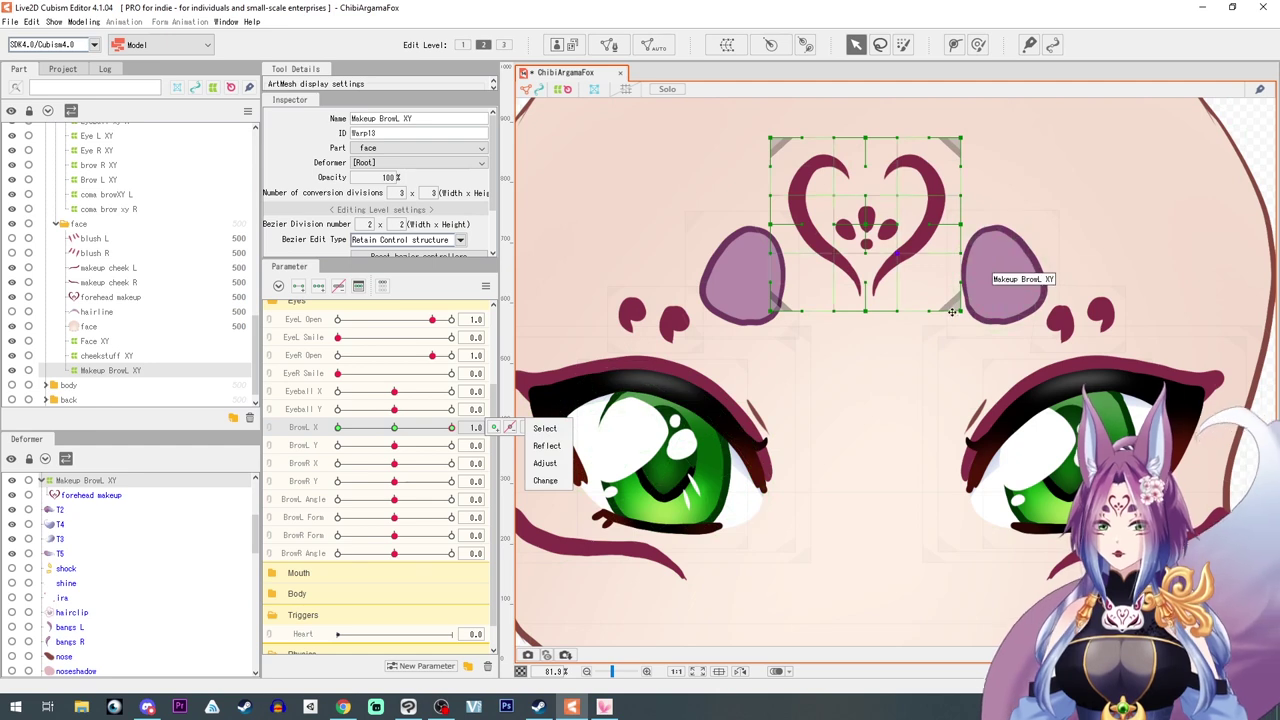
{"action": "left_click_drag", "start_coordinate": [961, 311], "coordinate": [967, 311]}
{"action": "left_click_drag", "start_coordinate": [898, 255], "coordinate": [903, 256]}
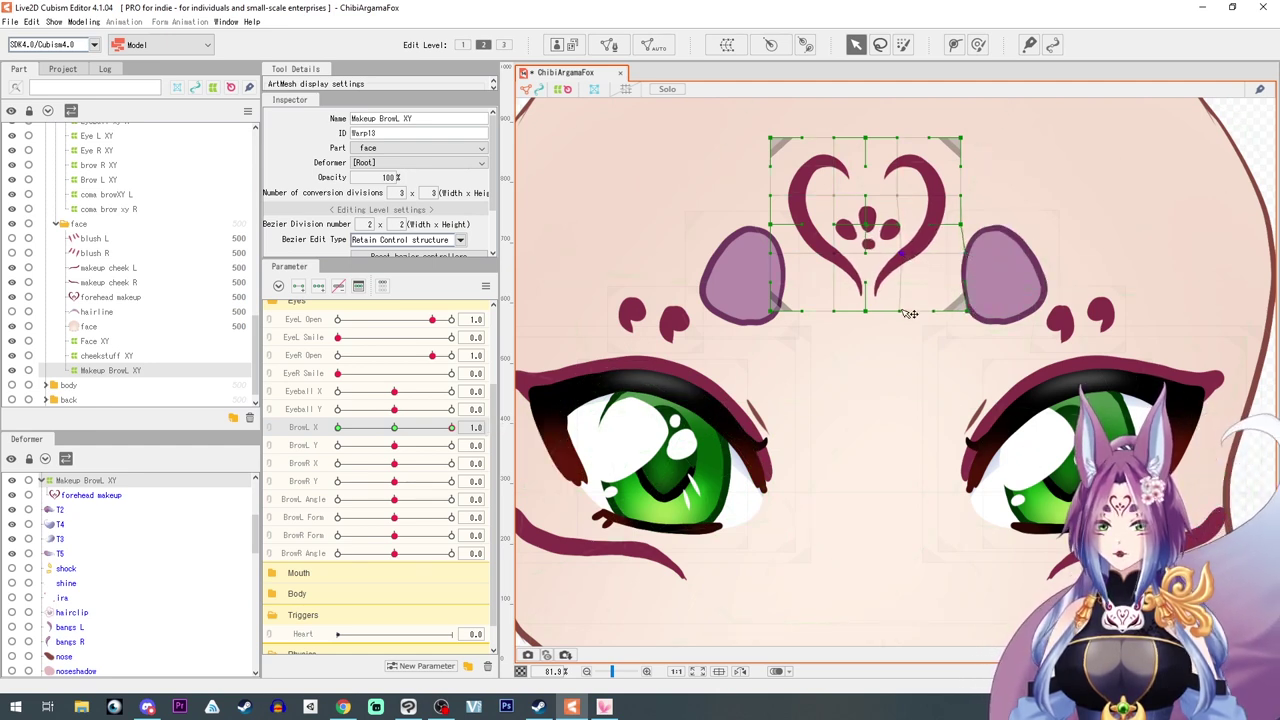
{"action": "left_click", "coordinate": [508, 427]}
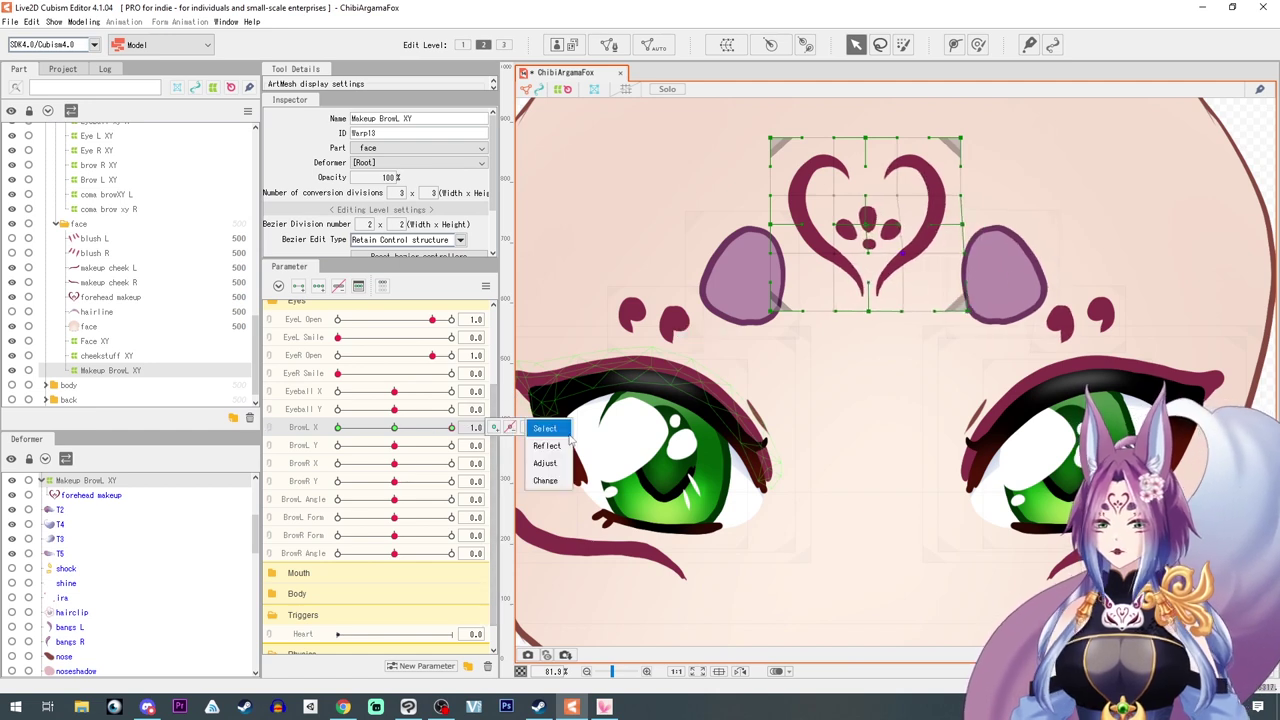
Add three keys to BrowL Y and, at -1.0, pull the BrowL-side edge point of the Makeup BrowL XY warp slightly downward
{"action": "left_click_drag", "start_coordinate": [570, 438], "coordinate": [494, 443]}
{"action": "left_click", "coordinate": [303, 448]}
{"action": "left_click", "coordinate": [319, 287]}
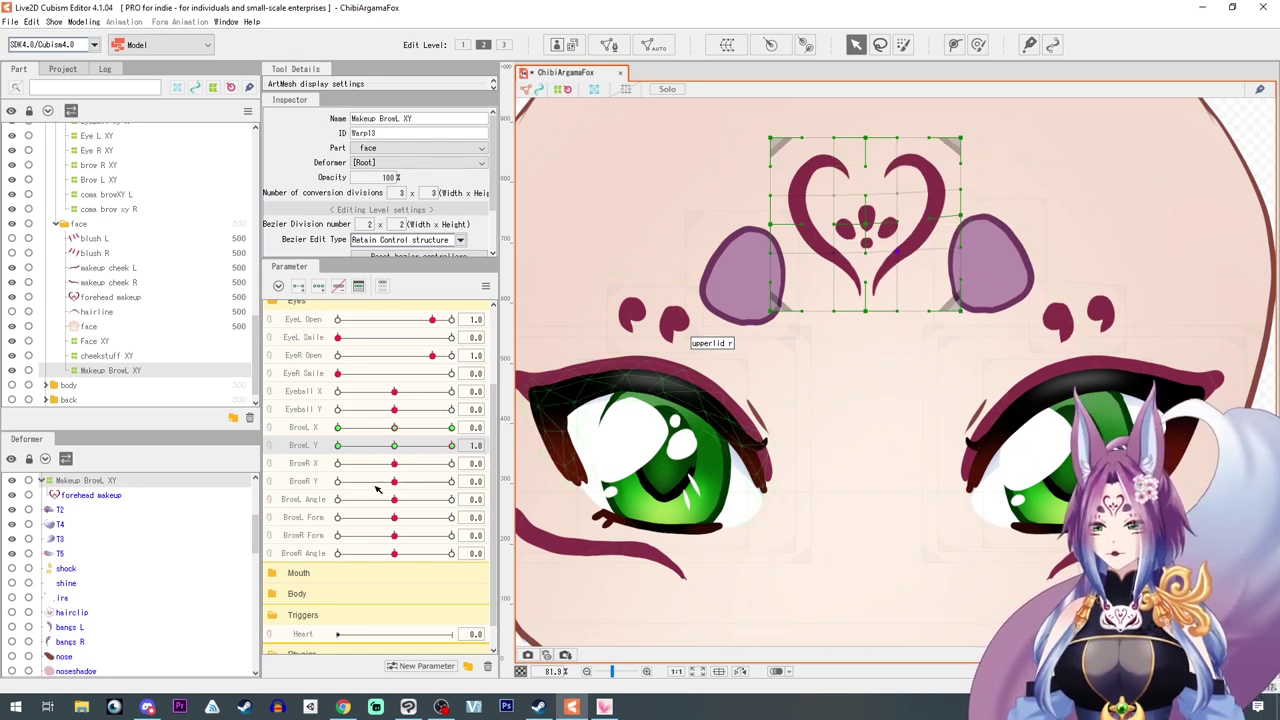
{"action": "left_click_drag", "start_coordinate": [447, 446], "coordinate": [290, 452]}
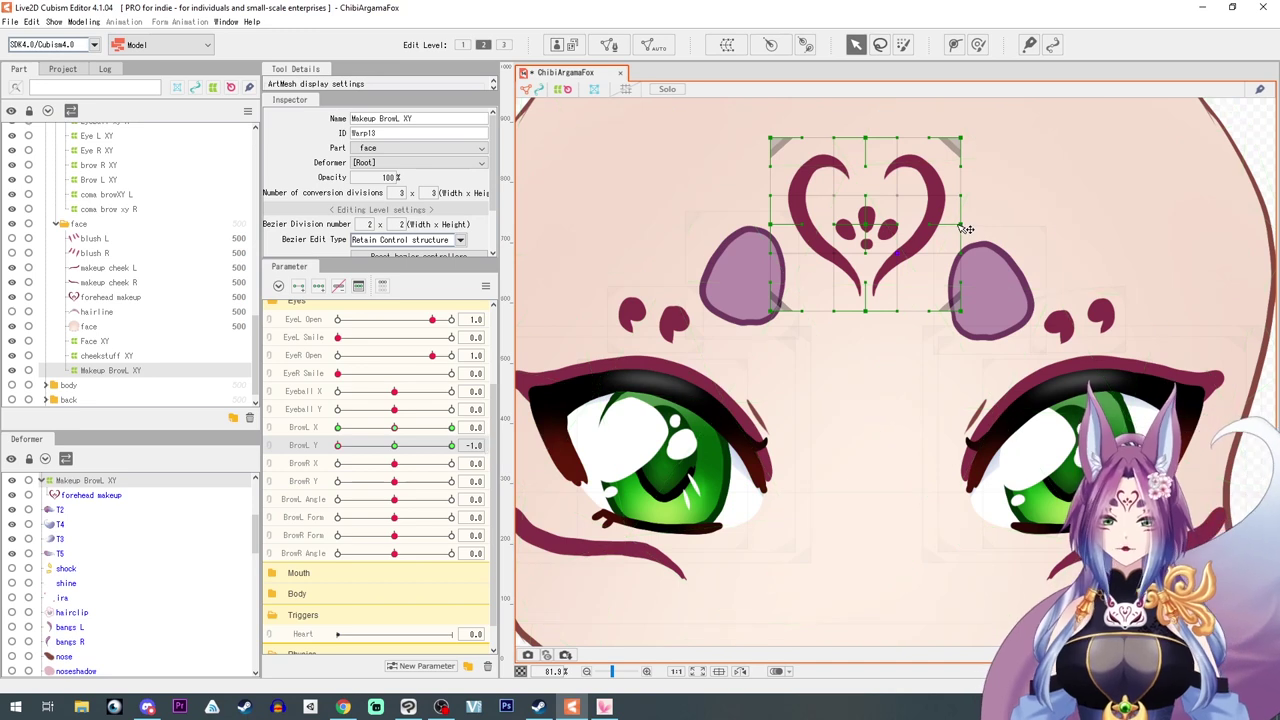
{"action": "left_click_drag", "start_coordinate": [961, 225], "coordinate": [962, 236]}
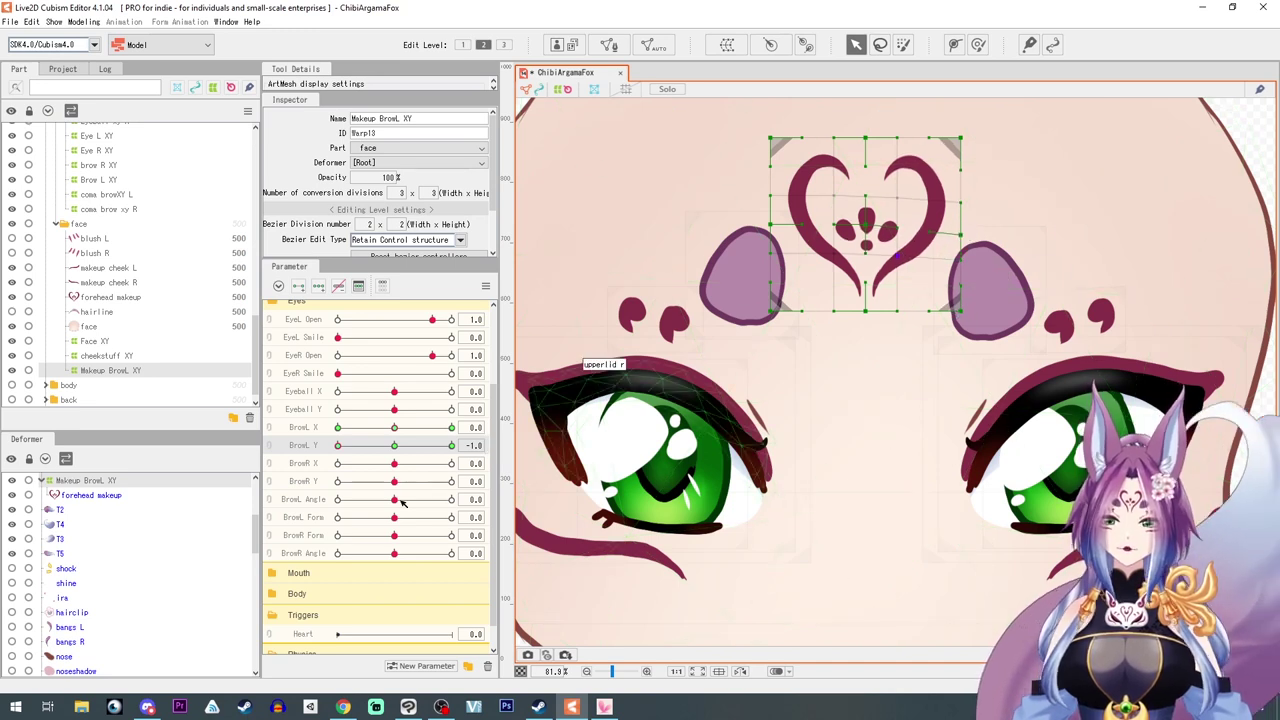
Link BrowL X with BrowL Y and synthesize the corner shapes for the selected object
{"action": "left_click", "coordinate": [271, 447]}
{"action": "left_click", "coordinate": [485, 286]}
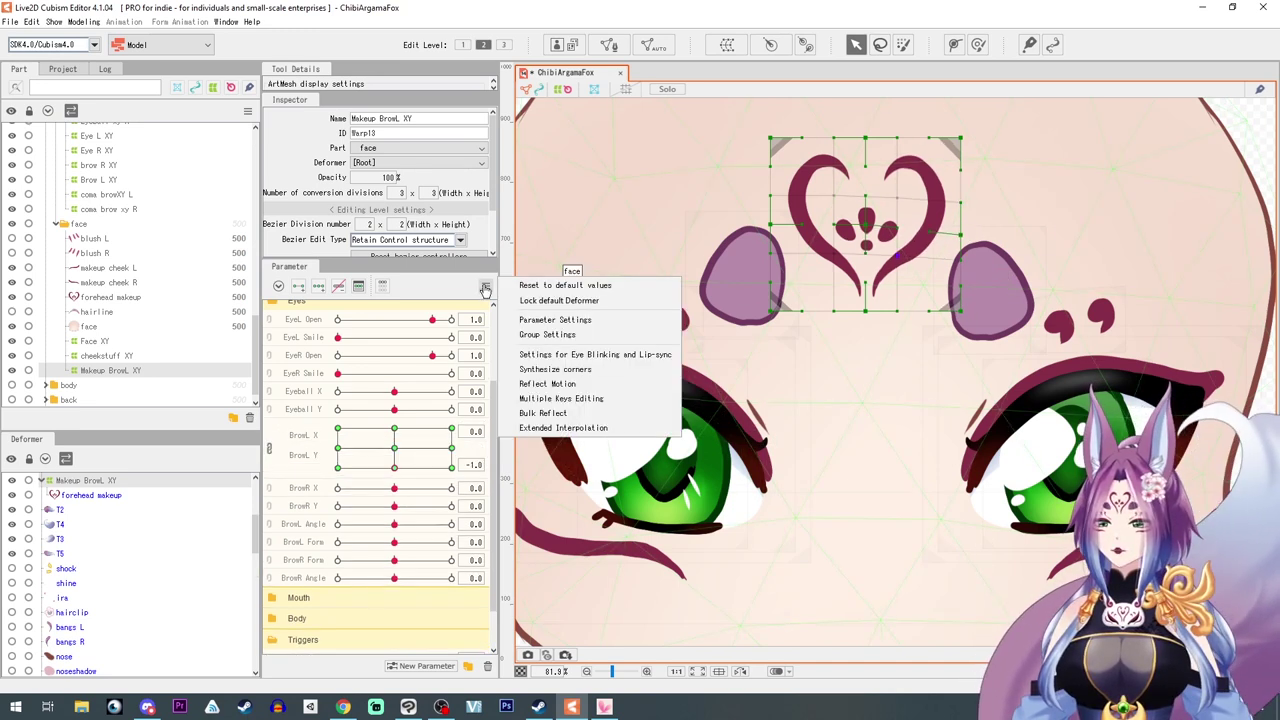
{"action": "left_click", "coordinate": [537, 370]}
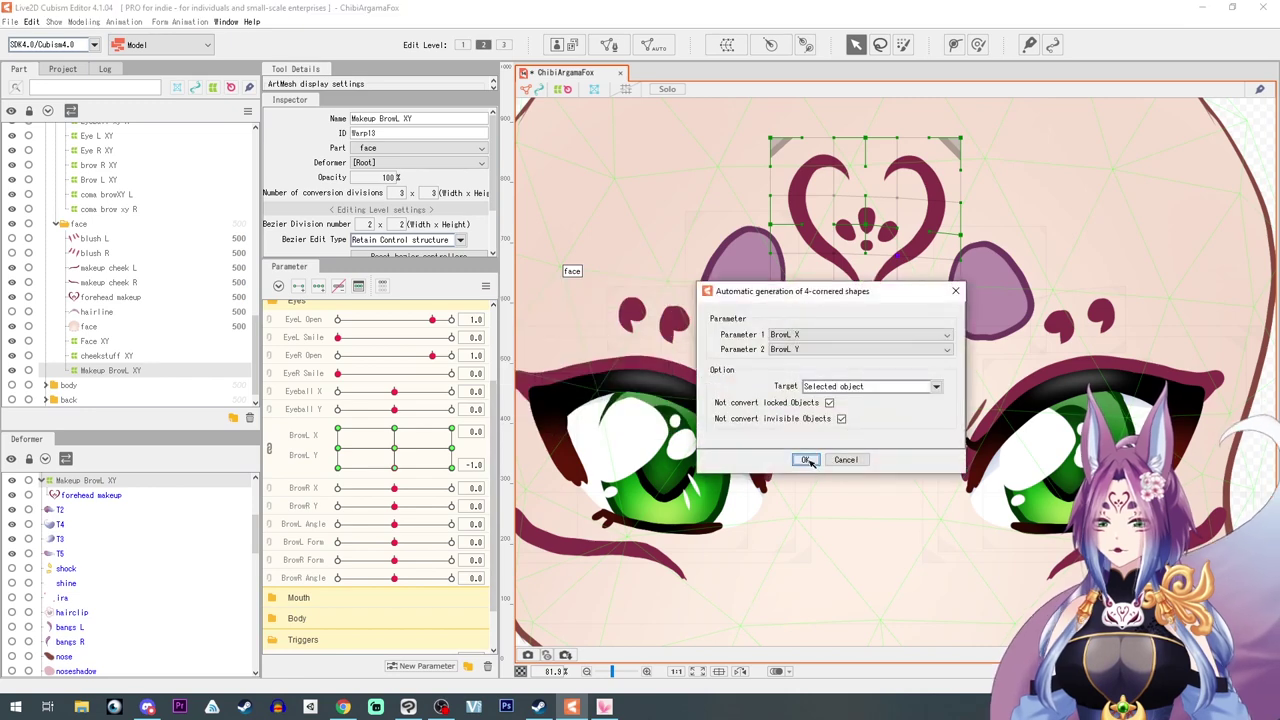
{"action": "left_click", "coordinate": [812, 460]}
{"action": "mouse_move", "coordinate": [394, 448]}
{"action": "left_mouse_down"}
{"action": "mouse_move", "coordinate": [420, 414]}
{"action": "mouse_move", "coordinate": [434, 468]}
{"action": "mouse_move", "coordinate": [395, 449]}
{"action": "left_mouse_up"}
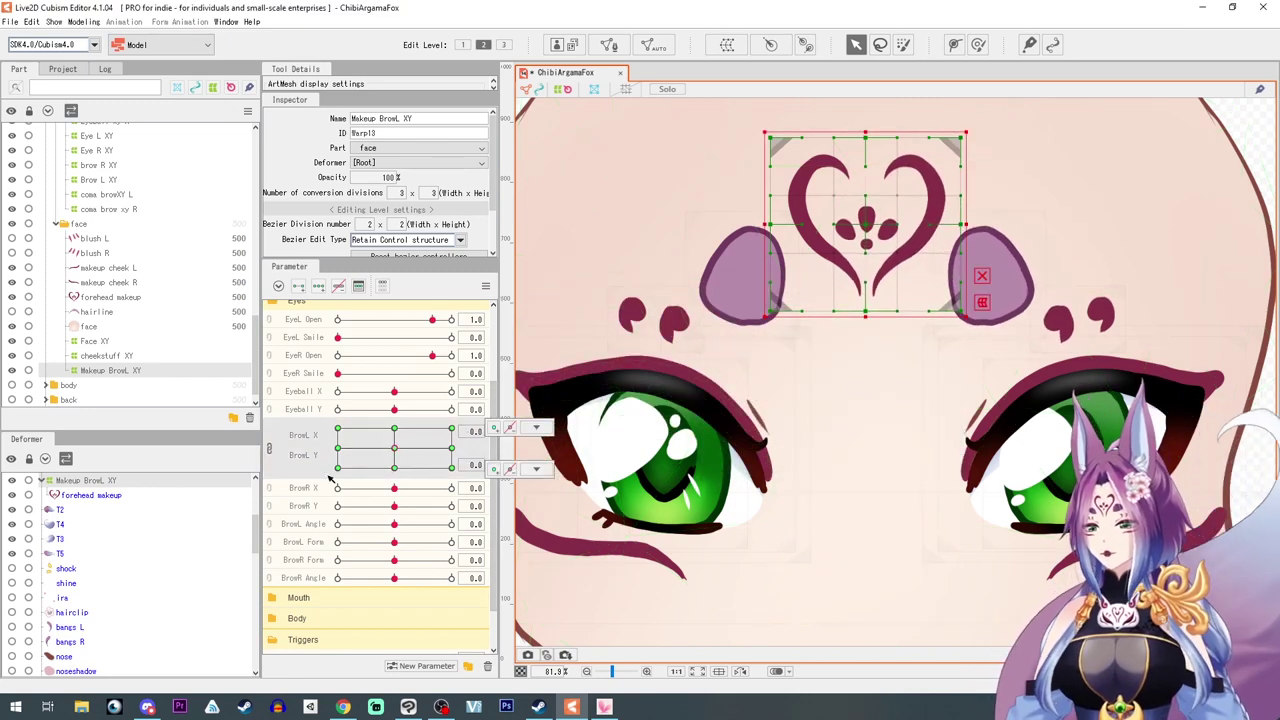
{"action": "left_click", "coordinate": [269, 547]}
{"action": "left_click", "coordinate": [269, 550]}
{"action": "left_click", "coordinate": [269, 527]}
{"action": "left_click_drag", "start_coordinate": [394, 546], "coordinate": [313, 540]}
{"action": "left_click", "coordinate": [395, 545]}
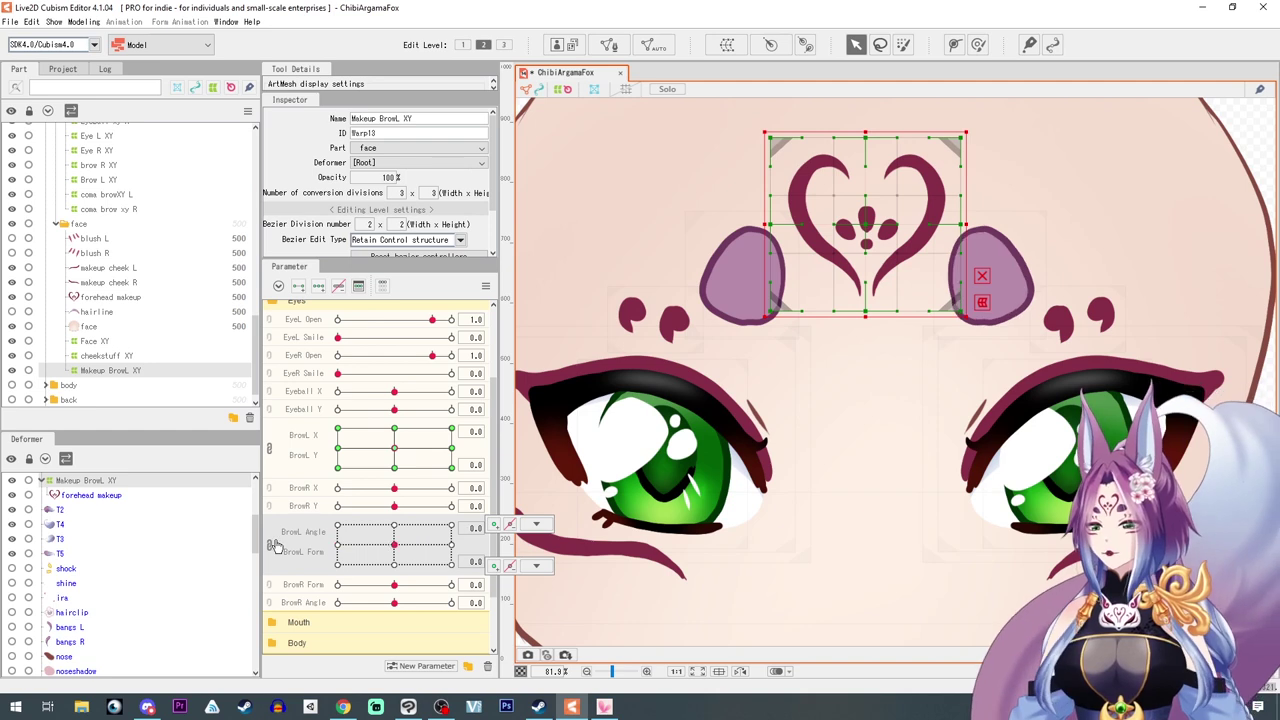
{"action": "left_click", "coordinate": [270, 545]}
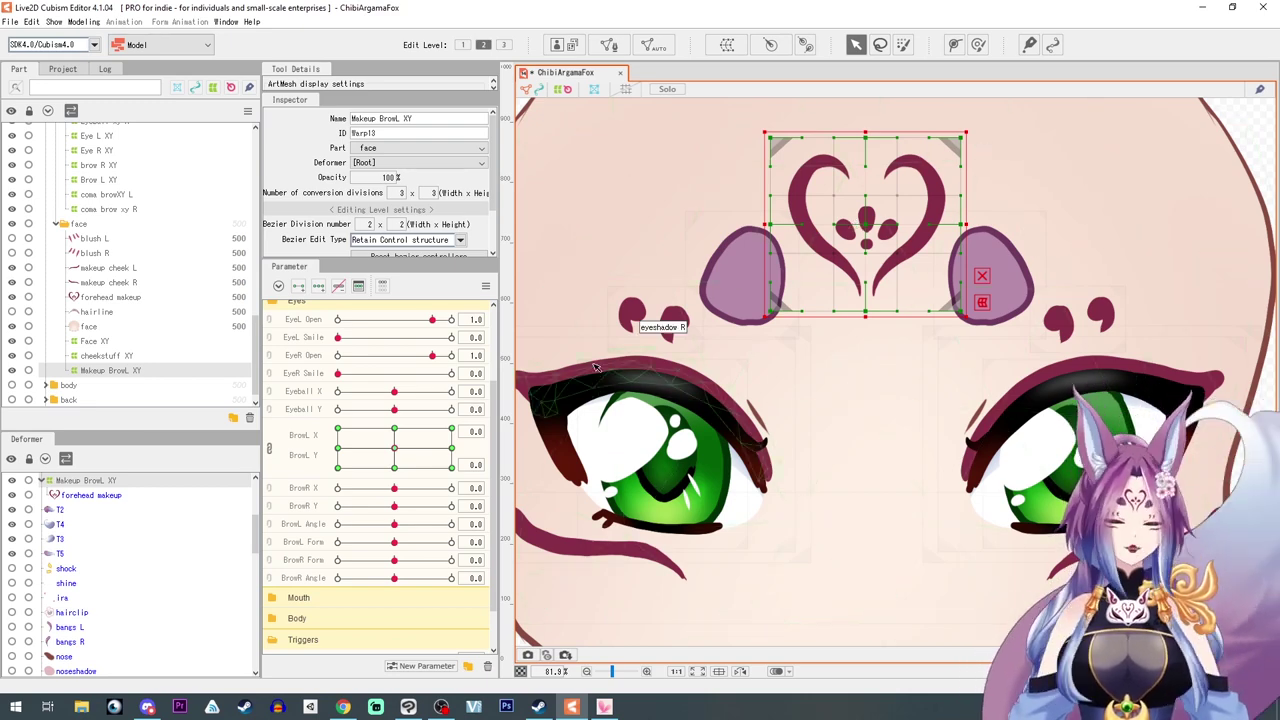
Unlink BrowL X from BrowL Y and create warp deformer Makeup BrowL Formangel as parent of the Makeup BrowL XY warp
{"action": "left_click", "coordinate": [268, 450]}
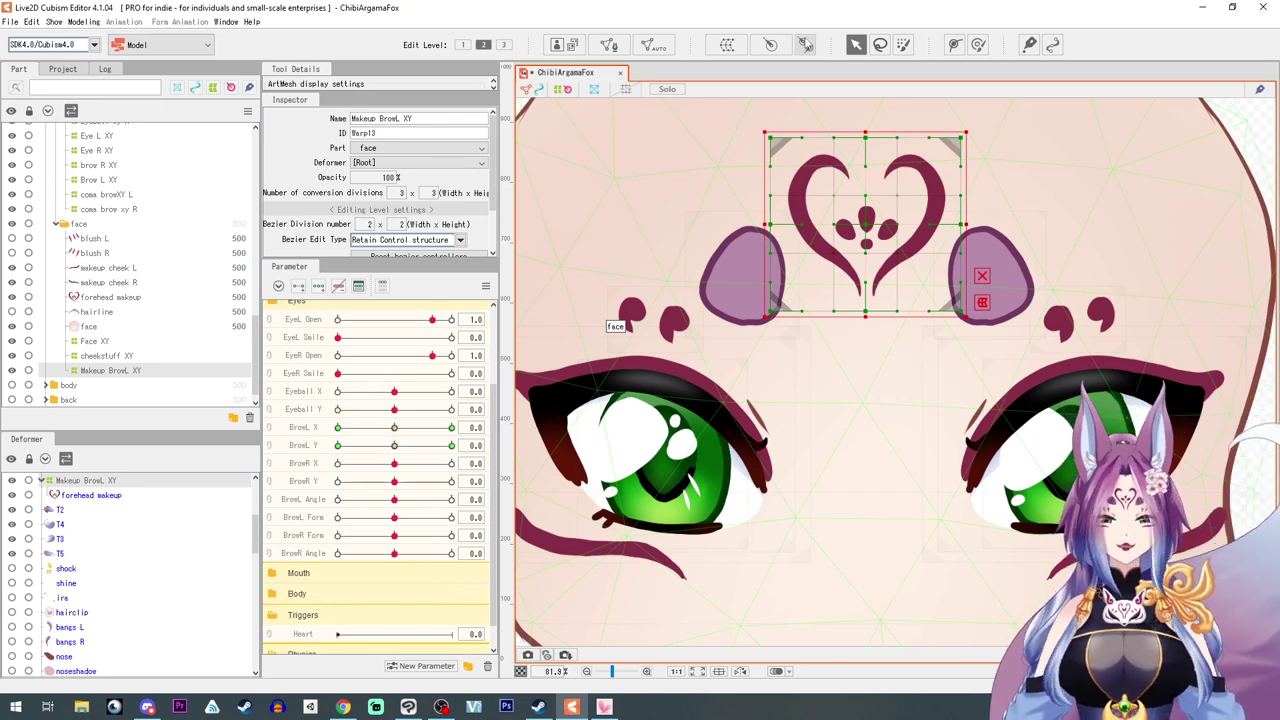
{"action": "left_click", "coordinate": [727, 44]}
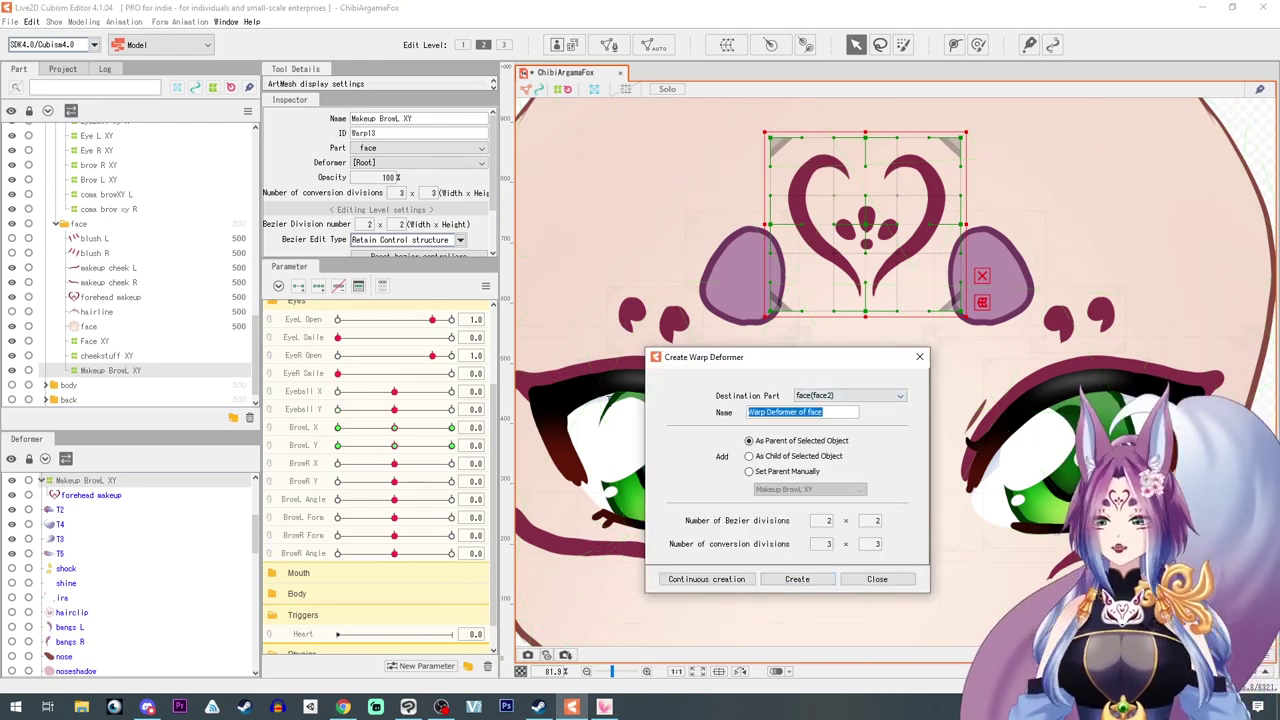
{"action": "type", "text": "Make"}
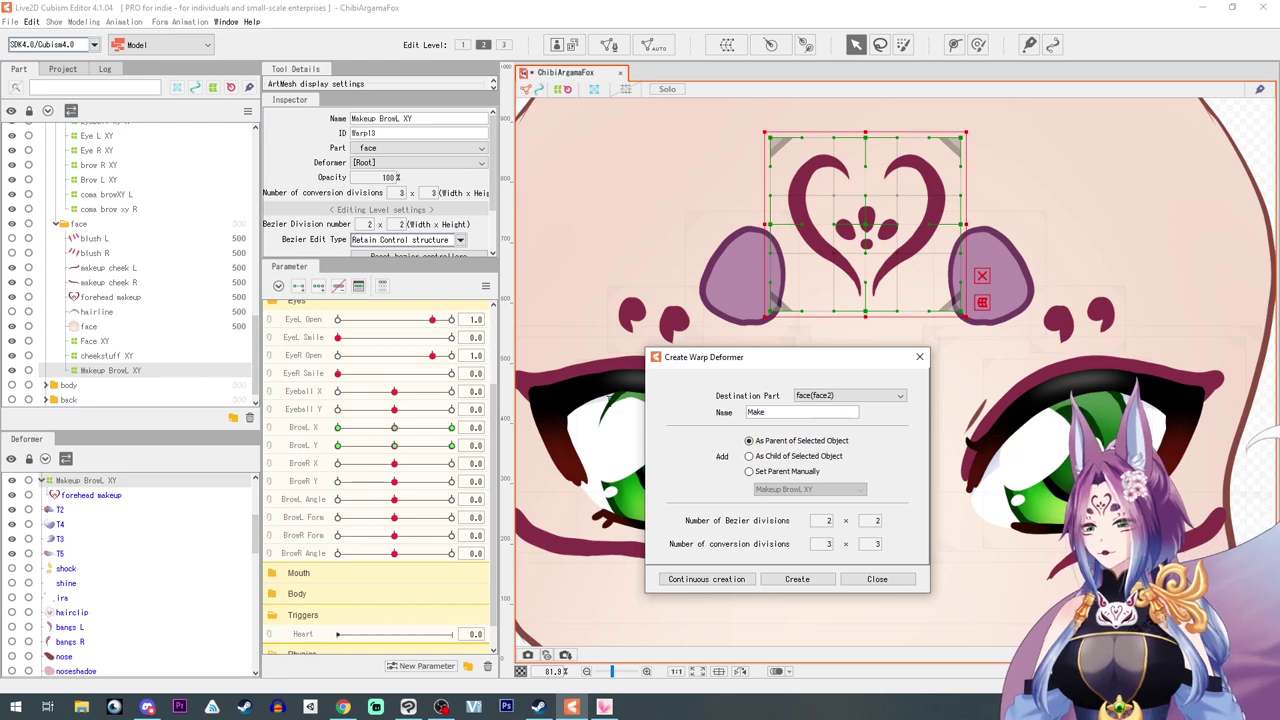
{"action": "type", "text": "up BrowL Formangel"}
{"action": "left_click", "coordinate": [797, 579]}
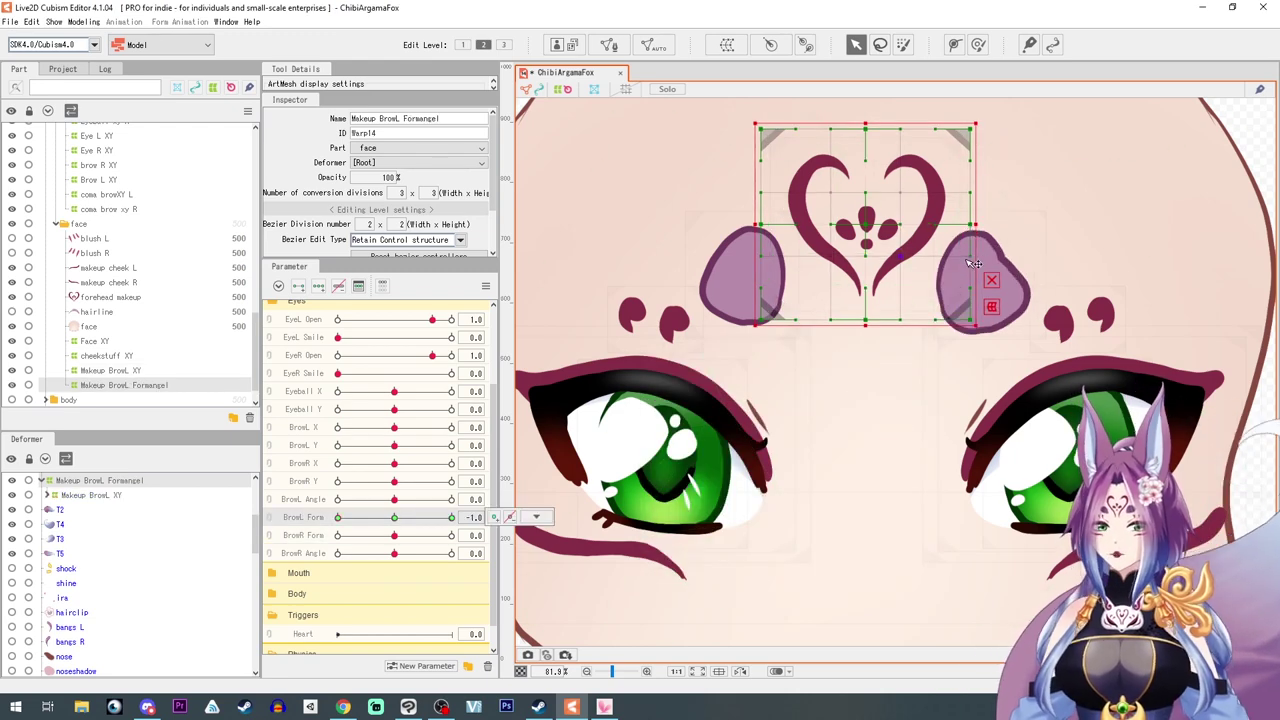
Add three keys each to BrowL Form and BrowL Angle for the Makeup BrowL Formangel warp
{"action": "left_click_drag", "start_coordinate": [337, 517], "coordinate": [362, 500]}
{"action": "left_click", "coordinate": [303, 499]}
{"action": "left_click", "coordinate": [318, 286]}
{"action": "left_click", "coordinate": [536, 499]}
{"action": "left_click", "coordinate": [545, 501]}
{"action": "left_click", "coordinate": [269, 499]}
{"action": "left_click", "coordinate": [269, 427]}
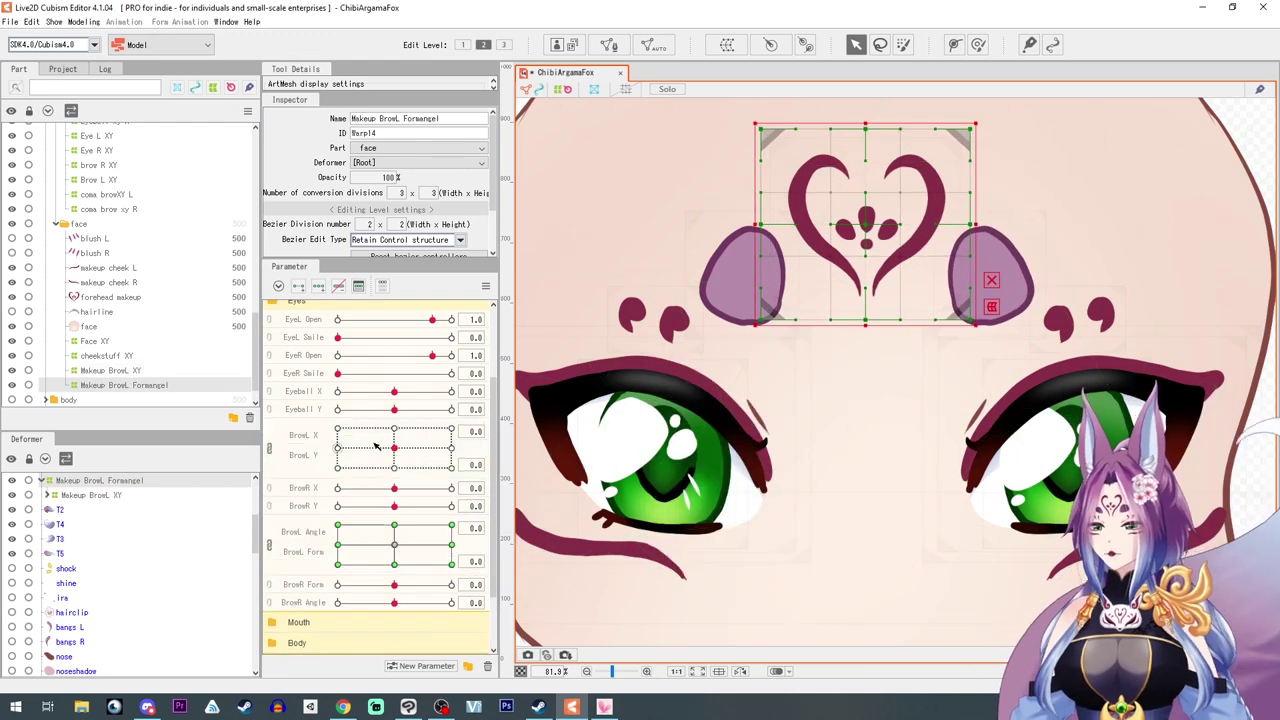
{"action": "left_click", "coordinate": [269, 449]}
{"action": "left_click", "coordinate": [269, 520]}
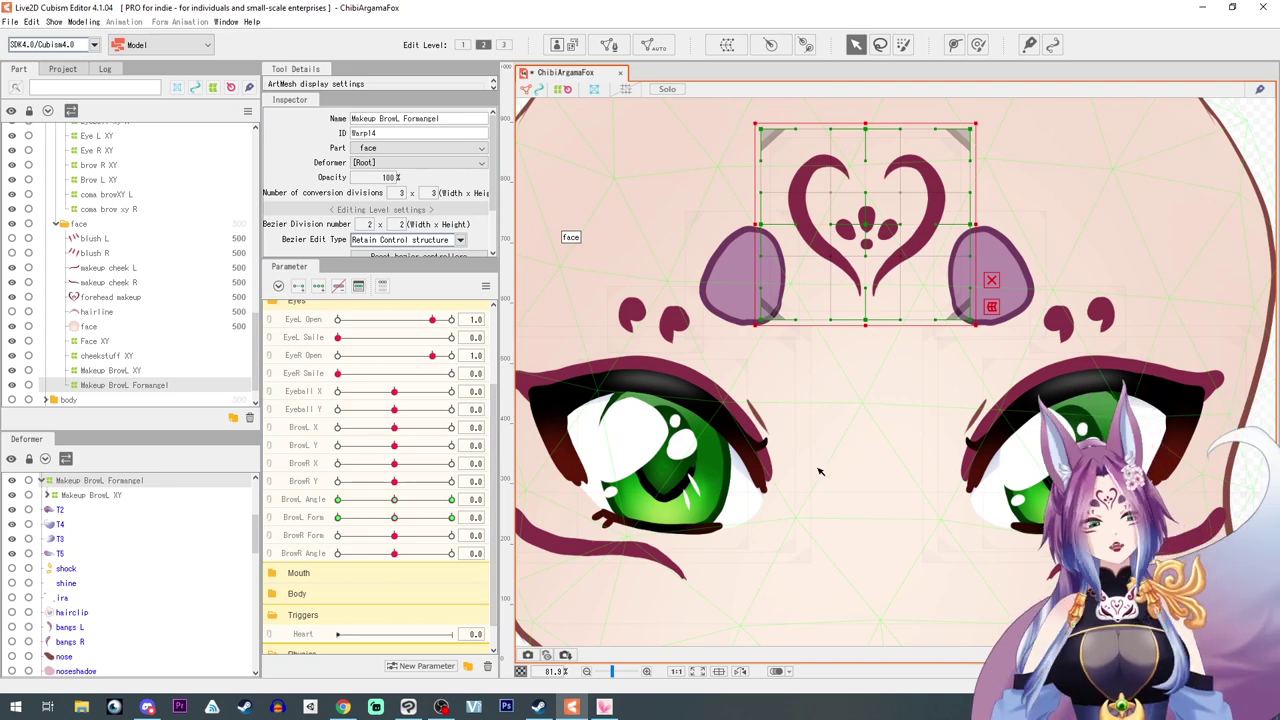
Create warp deformer Makeup Brow R XY as parent of the Makeup BrowL Formangel warp
{"action": "scroll", "coordinate": [795, 445], "scroll_direction": "down", "scroll_amount": 2}
{"action": "scroll", "coordinate": [785, 475], "scroll_direction": "up", "scroll_amount": 2}
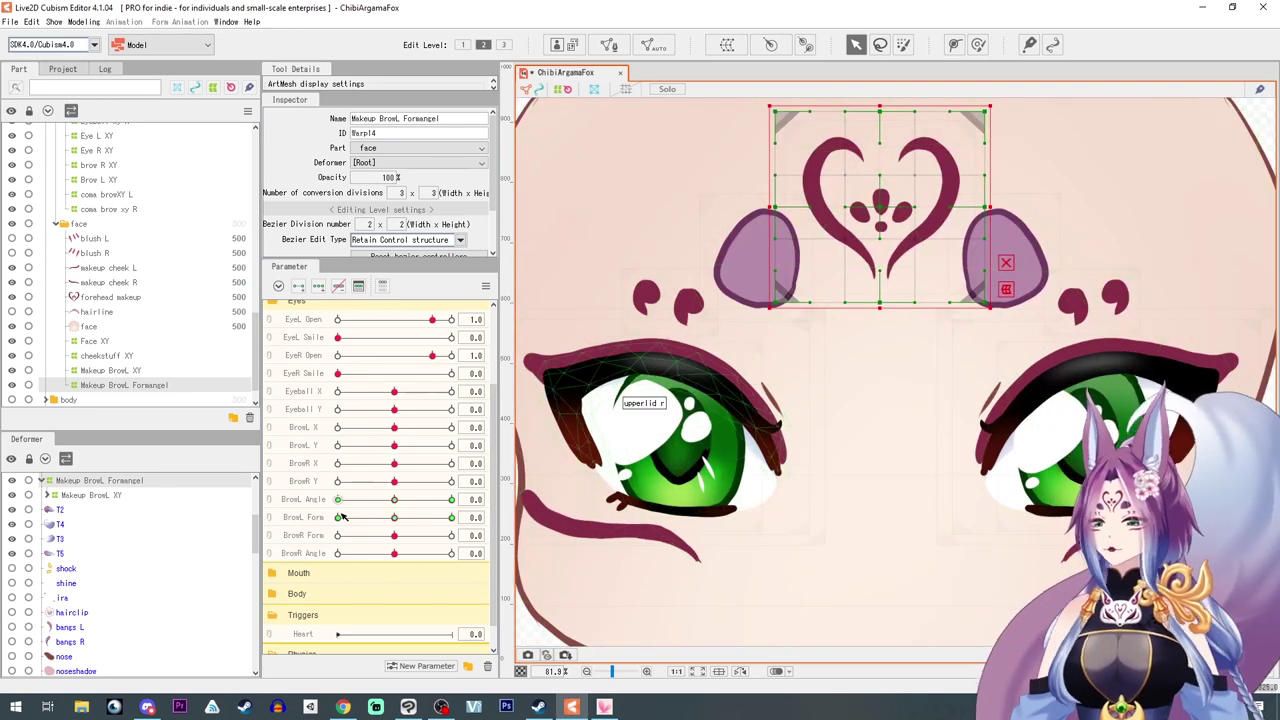
{"action": "left_click", "coordinate": [727, 46]}
{"action": "left_click_drag", "start_coordinate": [830, 412], "coordinate": [748, 412]}
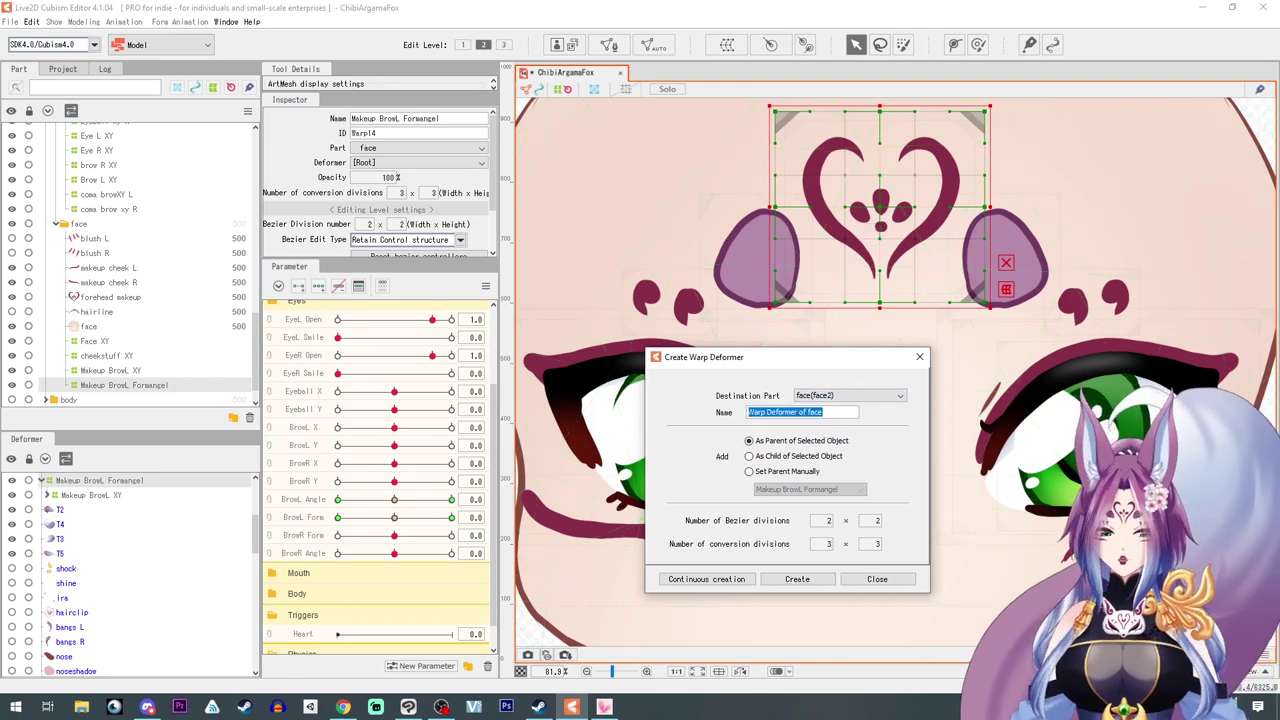
{"action": "type", "text": "Makeup Brow R XY"}
{"action": "left_click", "coordinate": [797, 579]}
Add three keys each to BrowR X and BrowR Y for the Makeup Brow R XY warp and synthesize their corner shapes
{"action": "left_click", "coordinate": [304, 463]}
{"action": "left_click", "coordinate": [318, 287]}
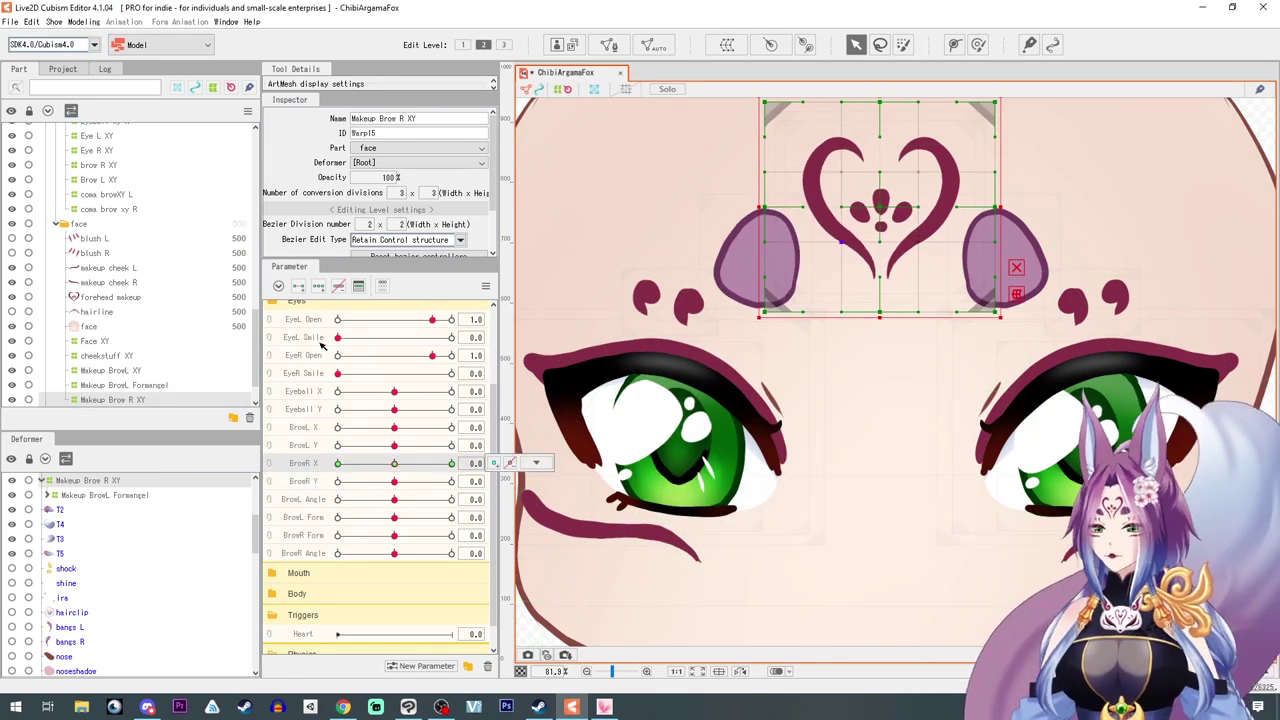
{"action": "left_click", "coordinate": [304, 482]}
{"action": "left_click", "coordinate": [318, 287]}
{"action": "mouse_move", "coordinate": [394, 482]}
{"action": "left_mouse_down"}
{"action": "mouse_move", "coordinate": [451, 482]}
{"action": "mouse_move", "coordinate": [340, 451]}
{"action": "mouse_move", "coordinate": [564, 416]}
{"action": "mouse_move", "coordinate": [337, 515]}
{"action": "mouse_move", "coordinate": [451, 424]}
{"action": "mouse_move", "coordinate": [289, 480]}
{"action": "mouse_move", "coordinate": [387, 495]}
{"action": "mouse_move", "coordinate": [429, 480]}
{"action": "mouse_move", "coordinate": [417, 454]}
{"action": "mouse_move", "coordinate": [431, 463]}
{"action": "mouse_move", "coordinate": [320, 471]}
{"action": "mouse_move", "coordinate": [426, 515]}
{"action": "mouse_move", "coordinate": [430, 464]}
{"action": "mouse_move", "coordinate": [417, 451]}
{"action": "mouse_move", "coordinate": [391, 490]}
{"action": "left_mouse_up"}
{"action": "left_click", "coordinate": [269, 464]}
{"action": "left_click", "coordinate": [809, 460]}
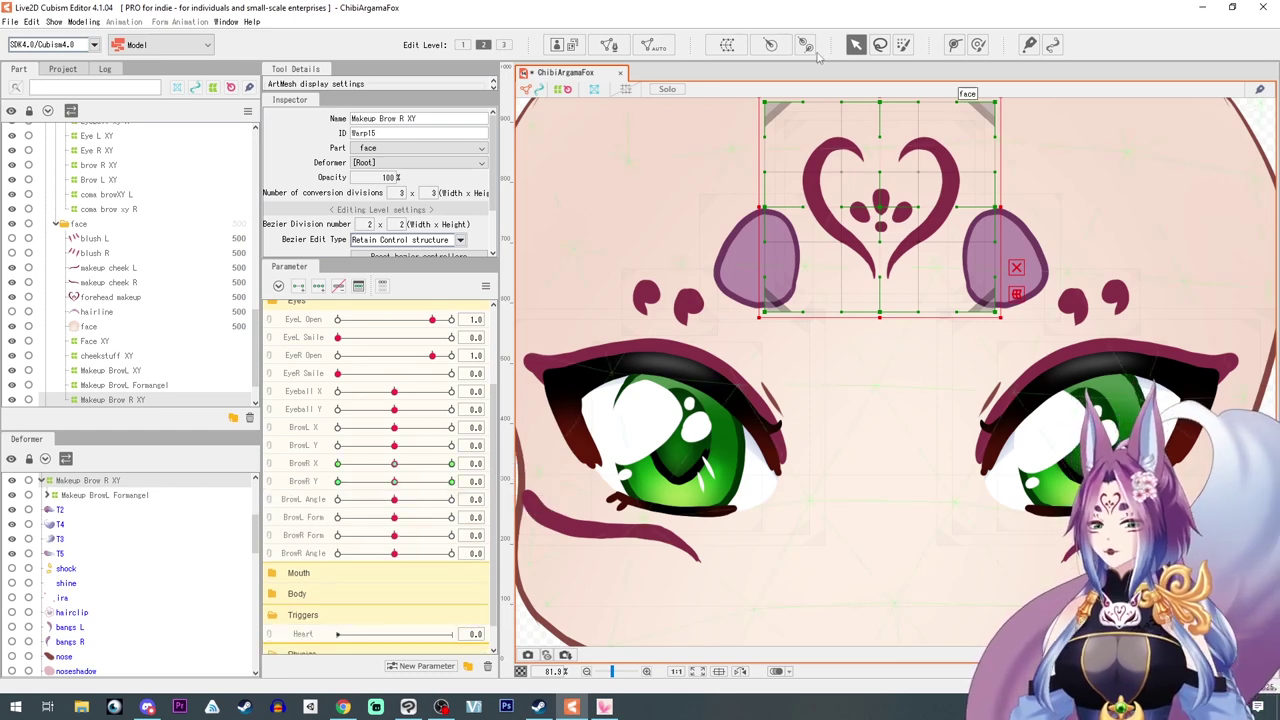
Create warp deformer Brow R FormAngel as parent of the Makeup Brow R XY warp
{"action": "left_click", "coordinate": [724, 45]}
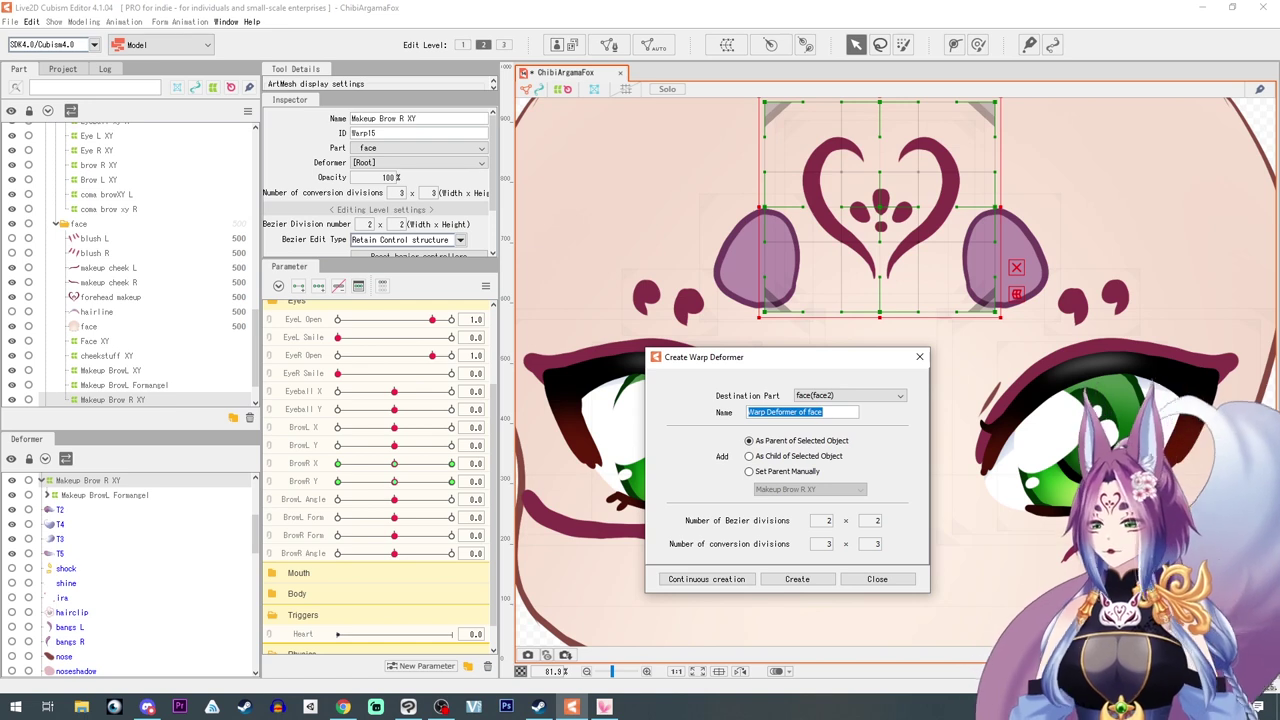
{"action": "type", "text": "Brow R"}
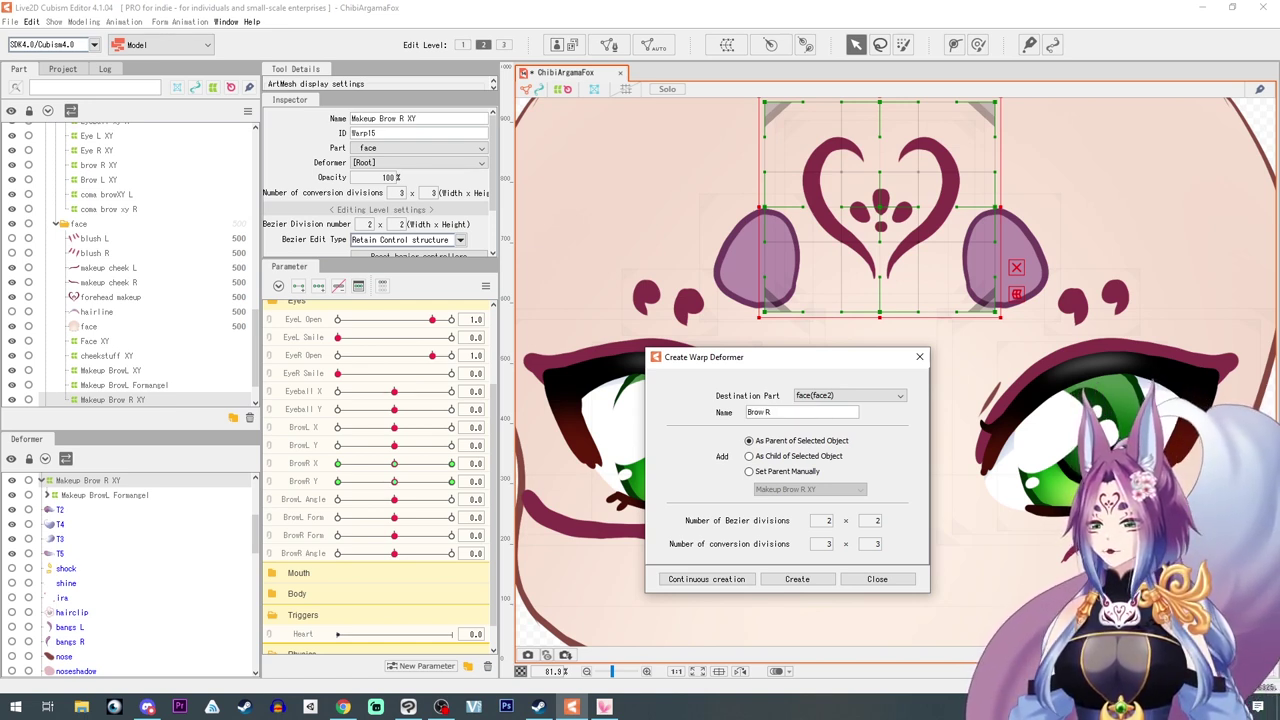
{"action": "type", "text": " FormAngel"}
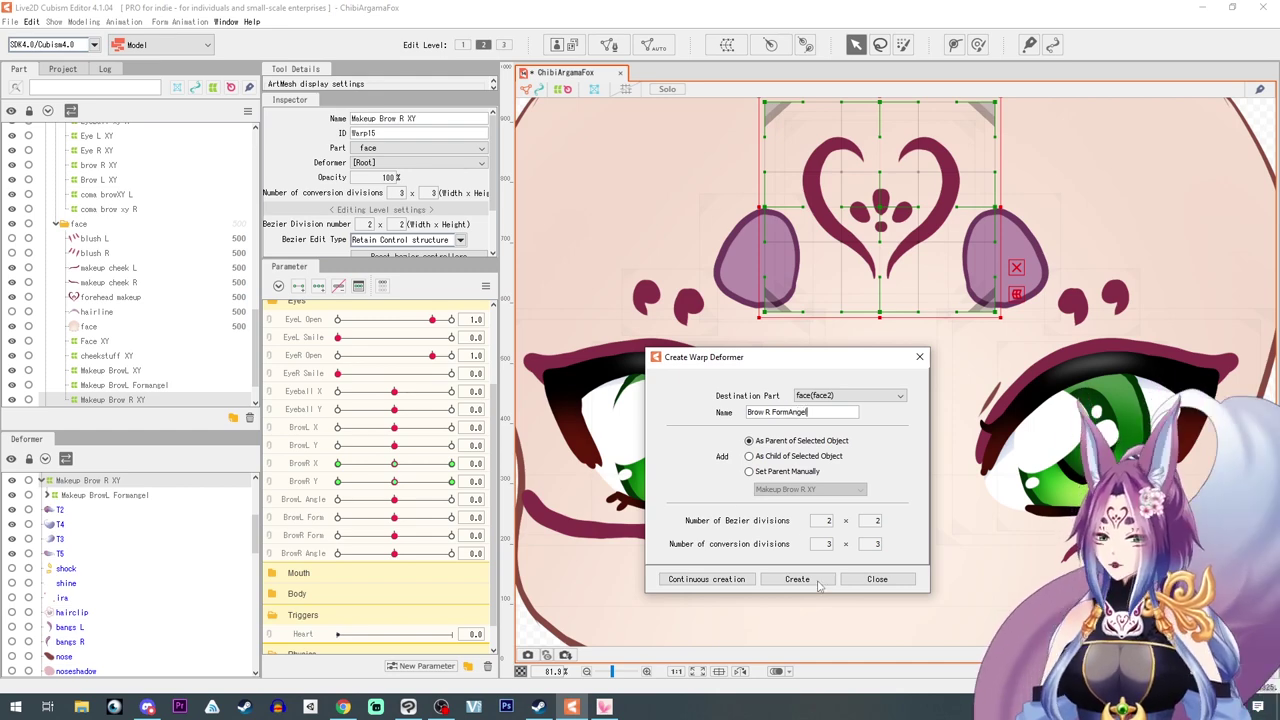
{"action": "left_click", "coordinate": [818, 585]}
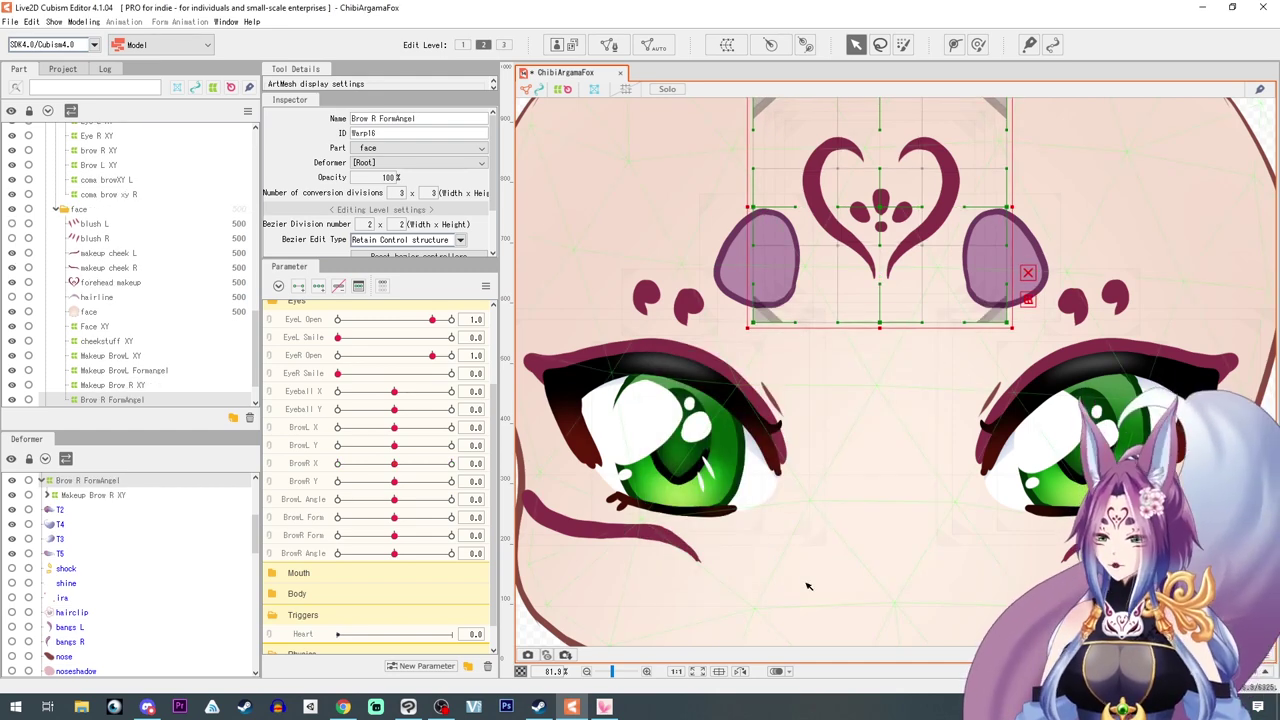
Add three keys to BrowR Form and adjust the Brow R FormAngel warp's BrowR side, inward and down at 1.0, outward at -1.0
{"action": "mouse_move", "coordinate": [393, 536]}
{"action": "left_mouse_down"}
{"action": "mouse_move", "coordinate": [443, 547]}
{"action": "mouse_move", "coordinate": [394, 538]}
{"action": "left_mouse_up"}
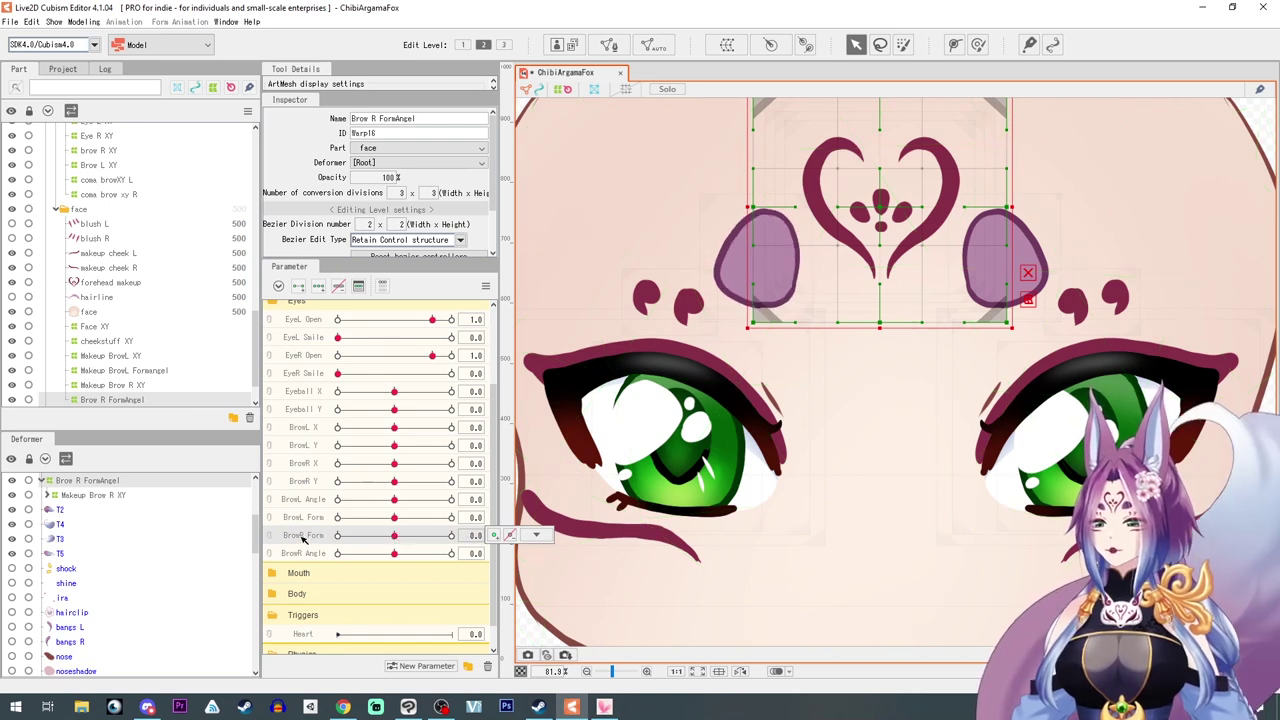
{"action": "left_click", "coordinate": [318, 287]}
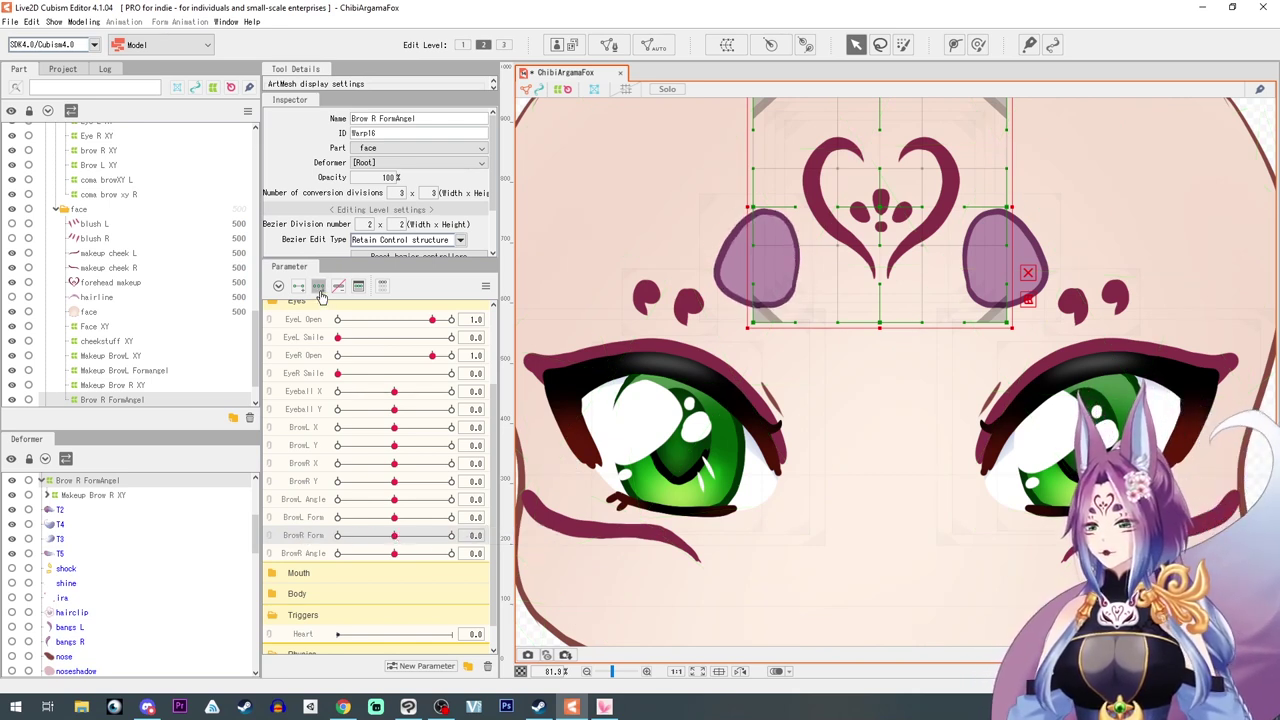
{"action": "left_click_drag", "start_coordinate": [395, 537], "coordinate": [532, 553]}
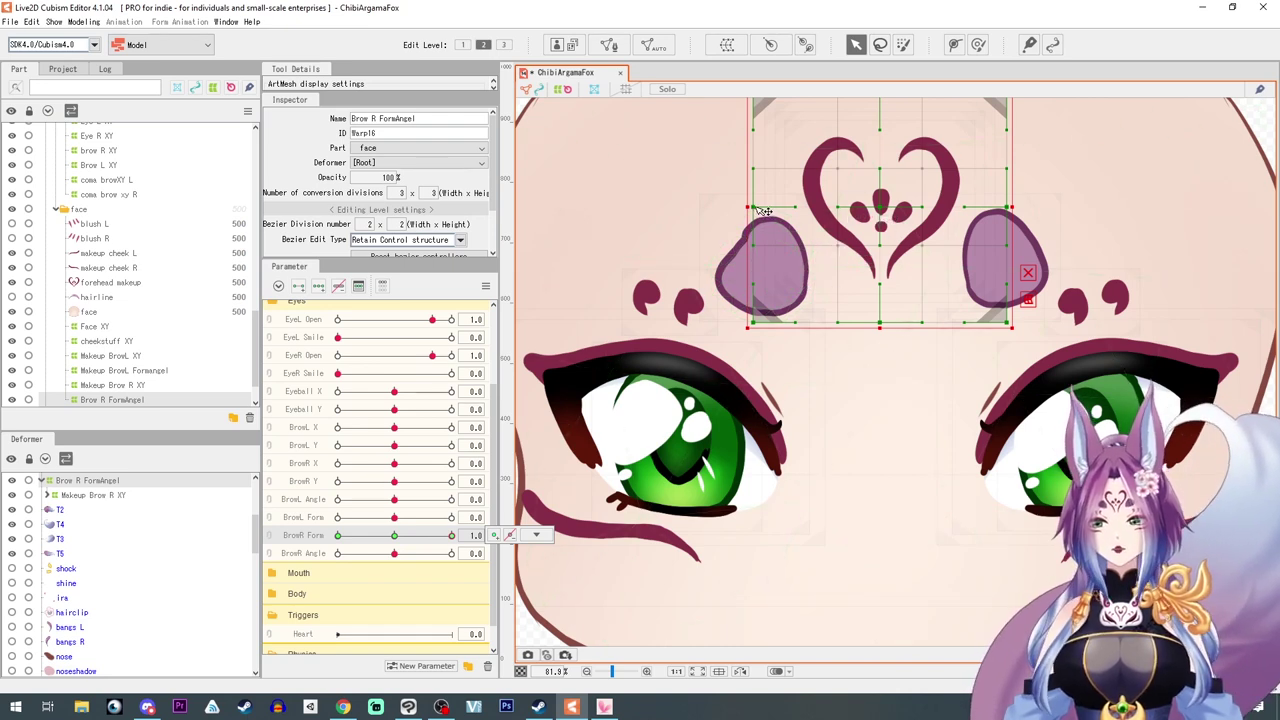
{"action": "left_click_drag", "start_coordinate": [841, 248], "coordinate": [843, 251]}
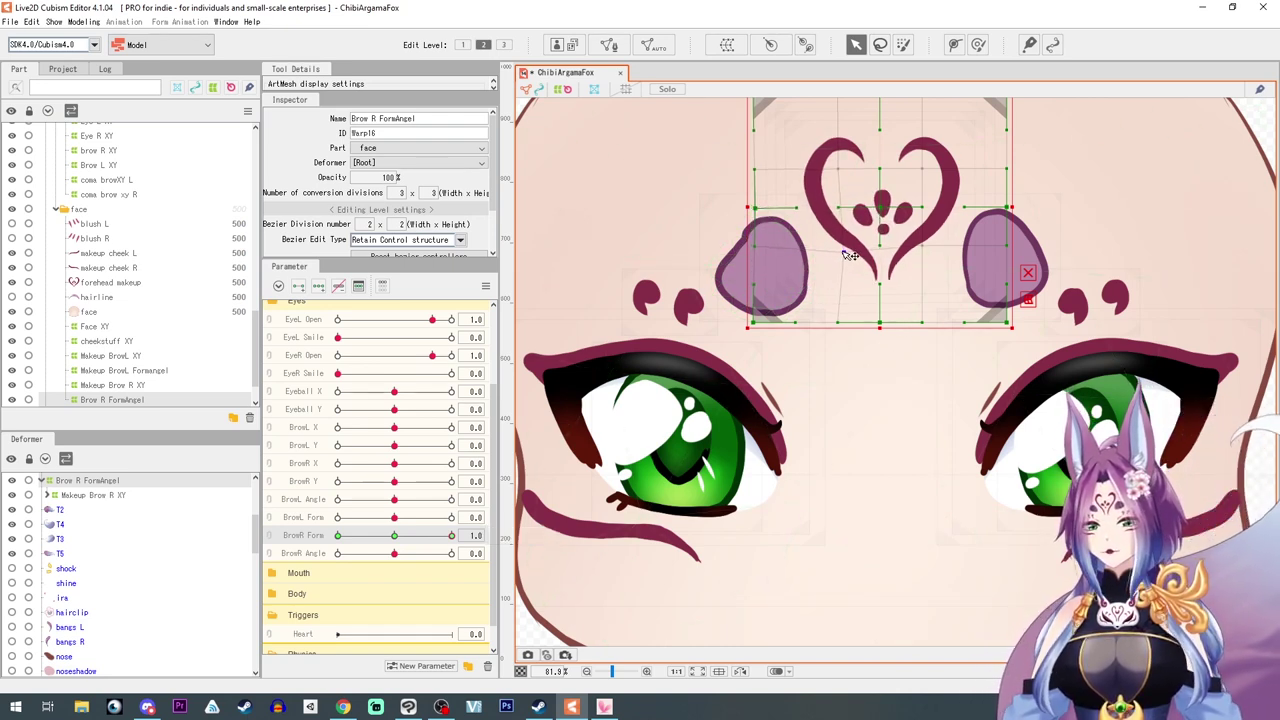
{"action": "left_click_drag", "start_coordinate": [451, 537], "coordinate": [309, 534]}
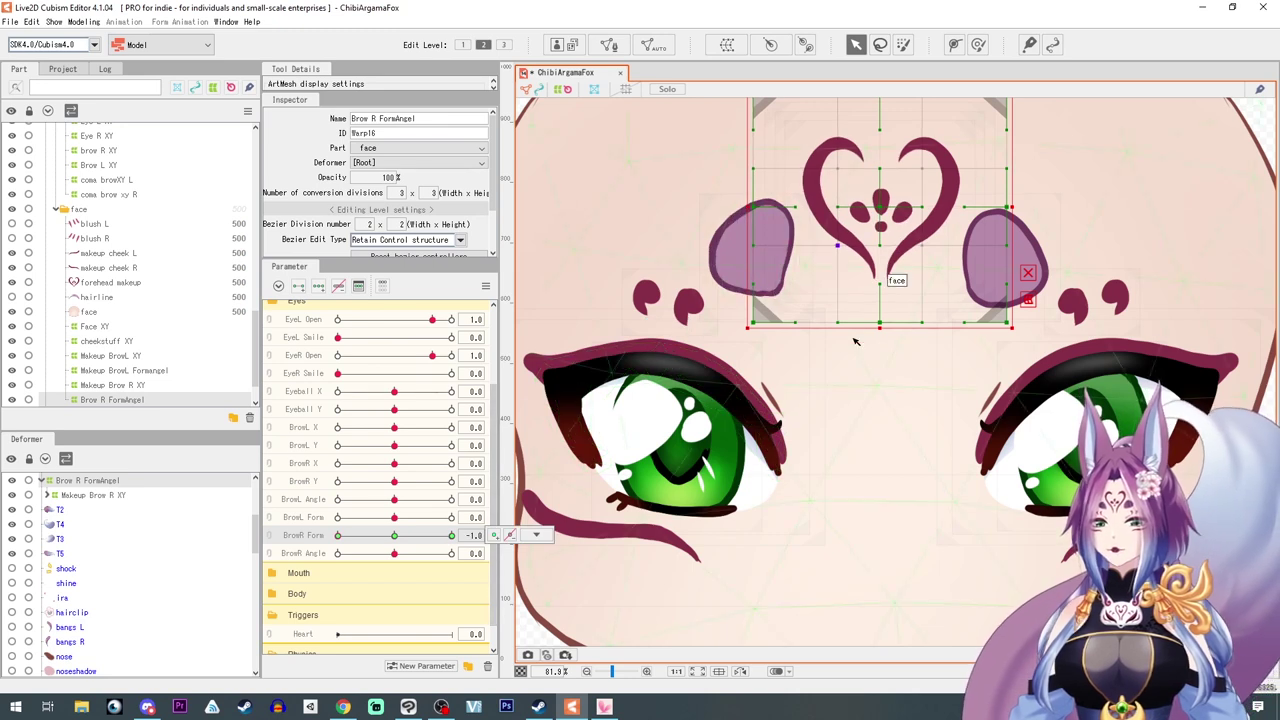
{"action": "left_click_drag", "start_coordinate": [828, 322], "coordinate": [820, 323]}
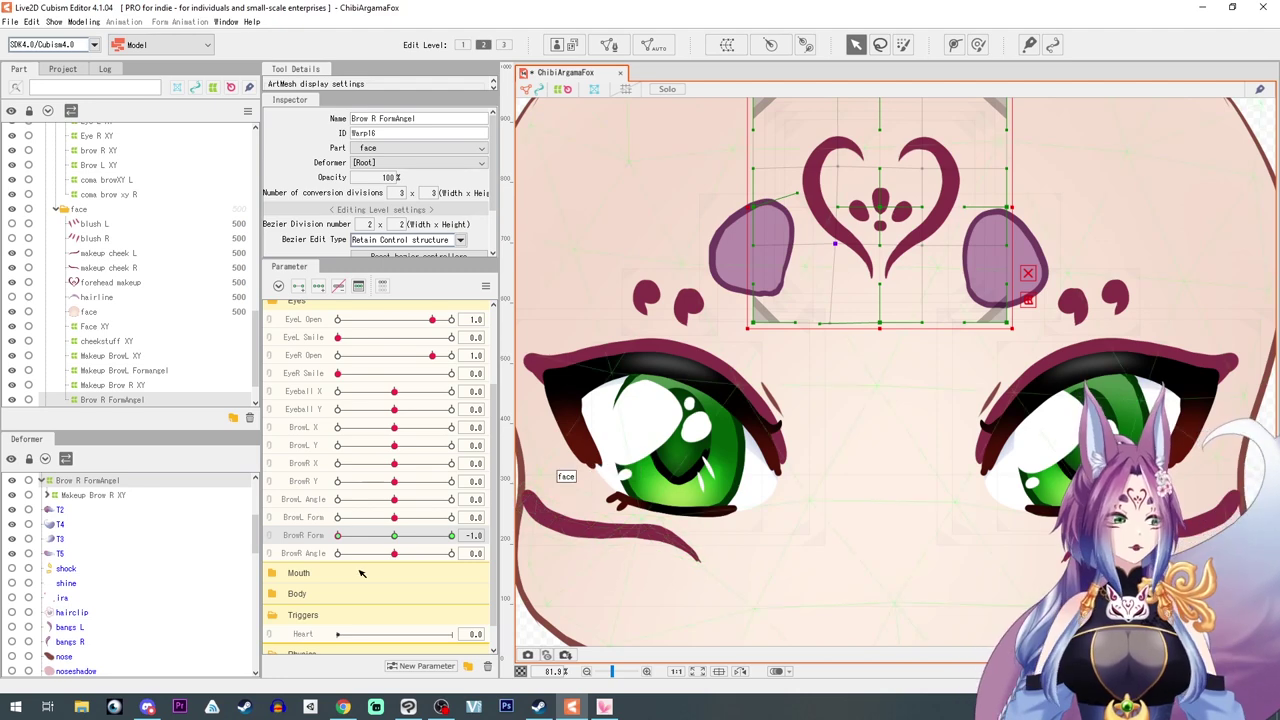
Add three keys to BrowR Angle and, at 1.0, pull the BrowR-side lower handle outward and the upper inner point down
{"action": "left_click_drag", "start_coordinate": [338, 537], "coordinate": [530, 554]}
{"action": "left_click", "coordinate": [300, 554]}
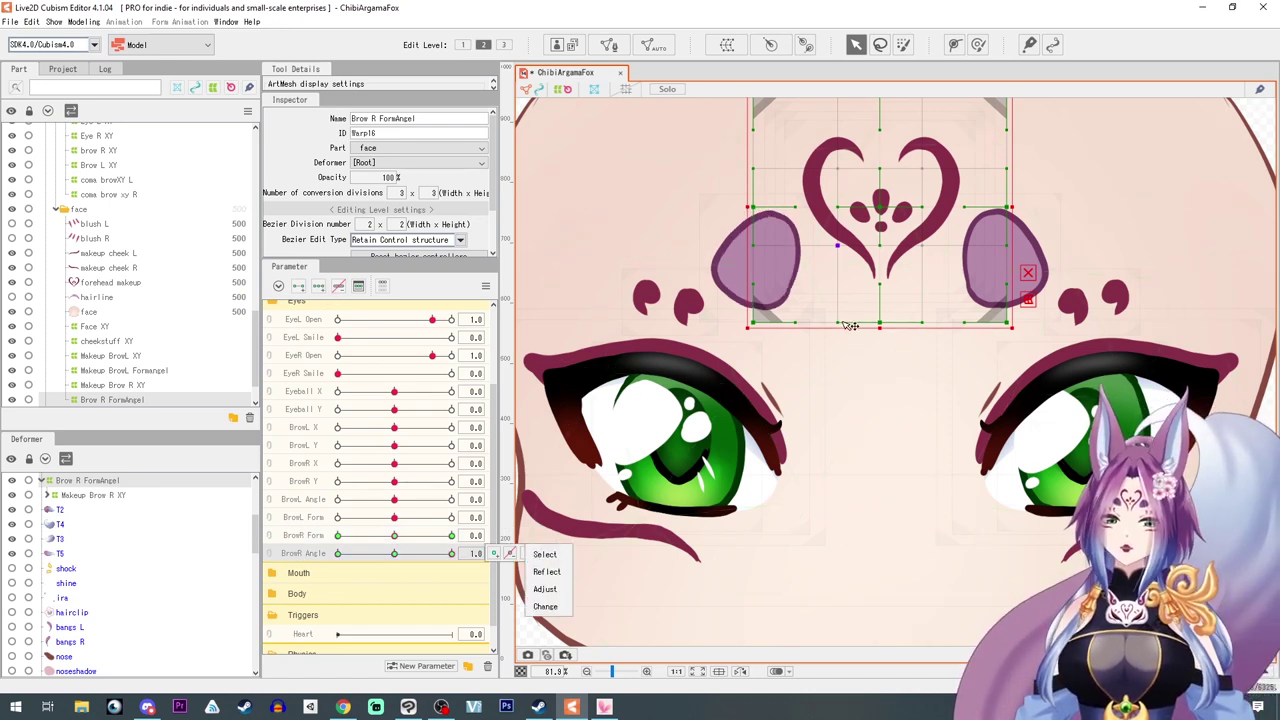
{"action": "left_click_drag", "start_coordinate": [839, 322], "coordinate": [818, 330]}
{"action": "left_click_drag", "start_coordinate": [846, 166], "coordinate": [847, 177]}
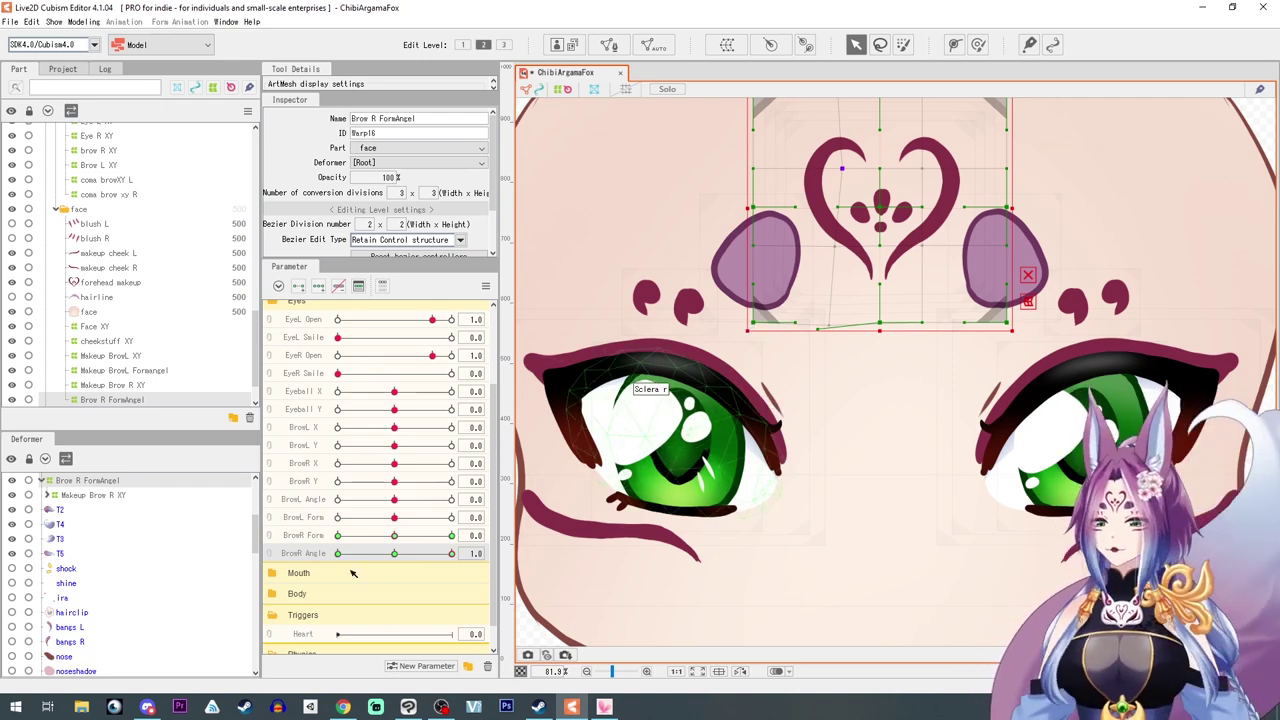
{"action": "left_click_drag", "start_coordinate": [451, 553], "coordinate": [394, 553]}
Link BrowR Form with BrowR Angle and synthesize the corner shapes of the Brow R FormAngel warp
{"action": "left_click", "coordinate": [269, 545]}
{"action": "left_click", "coordinate": [486, 286]}
{"action": "left_click", "coordinate": [567, 383]}
Collapse the Brow R FormAngel, cheekstuff XY, Face XY and brow R XY groups in the deformer hierarchy and select brow R XY
{"action": "scroll", "coordinate": [967, 490], "scroll_direction": "down", "scroll_amount": 4}
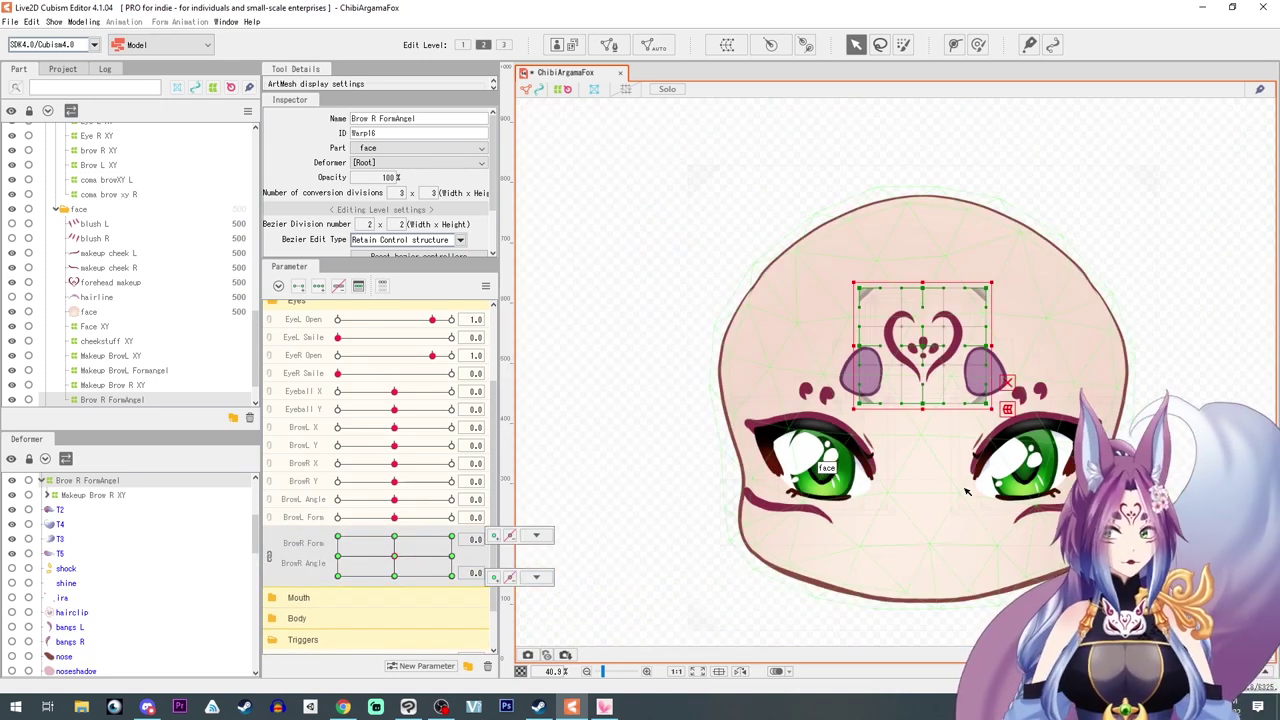
{"action": "scroll", "coordinate": [108, 531], "scroll_direction": "up", "scroll_amount": 1}
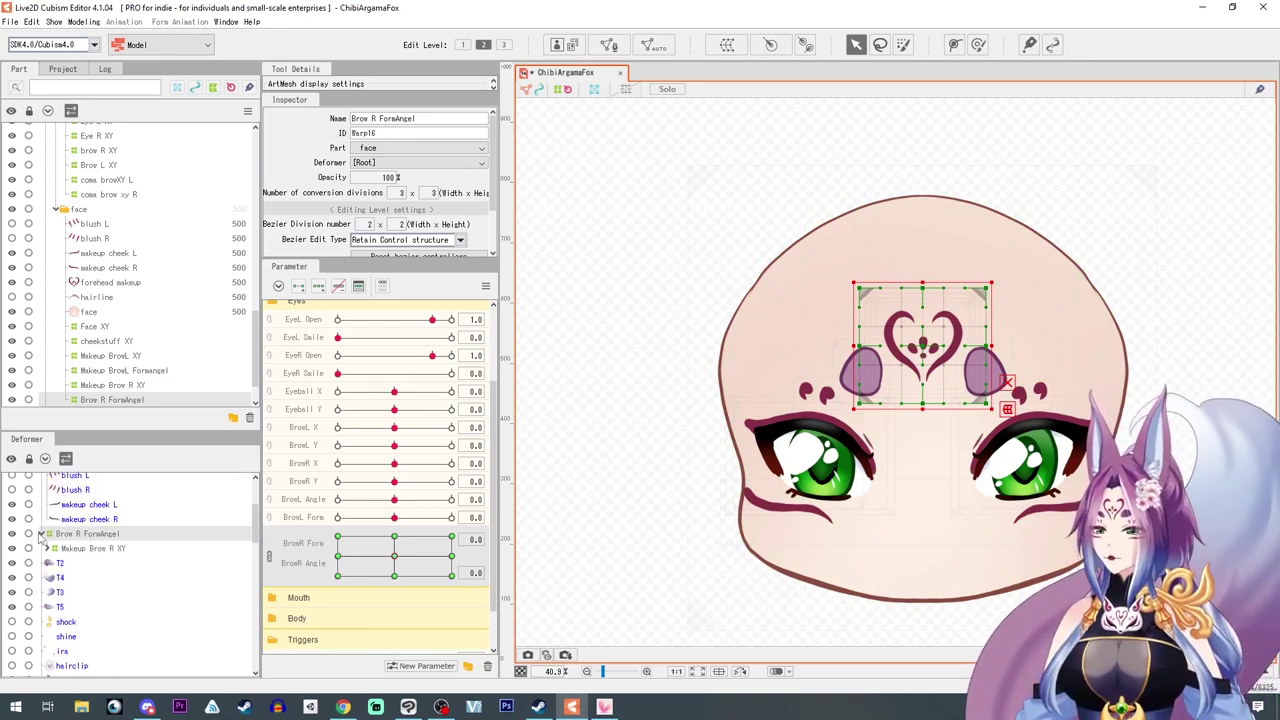
{"action": "left_click", "coordinate": [42, 536]}
{"action": "scroll", "coordinate": [52, 541], "scroll_direction": "up", "scroll_amount": 2}
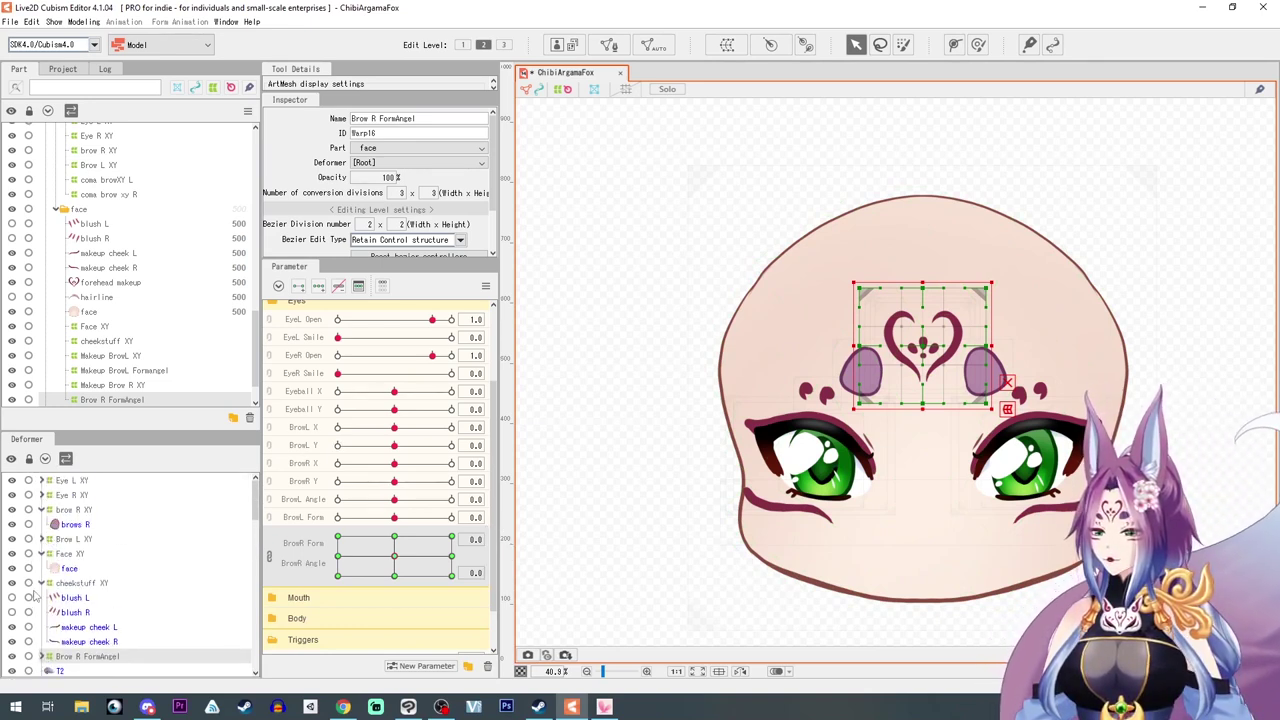
{"action": "left_click", "coordinate": [41, 584]}
{"action": "left_click", "coordinate": [41, 554]}
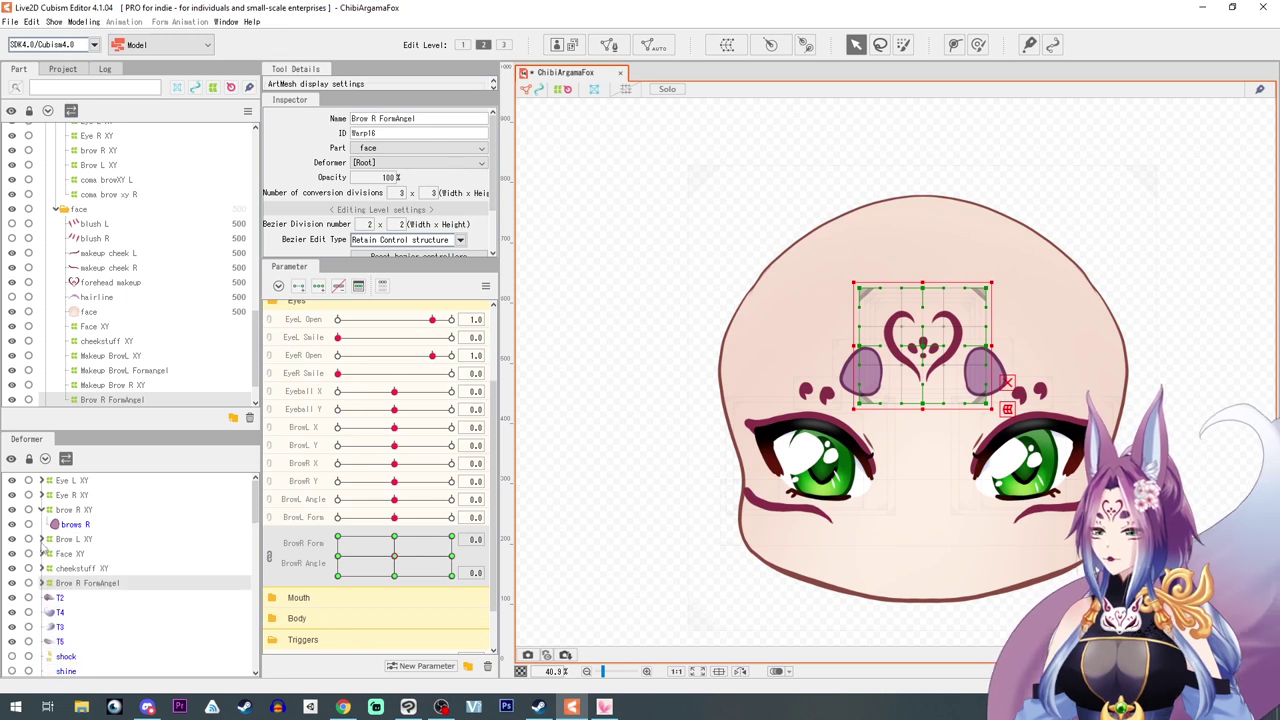
{"action": "left_click", "coordinate": [43, 510]}
{"action": "left_click", "coordinate": [42, 510]}
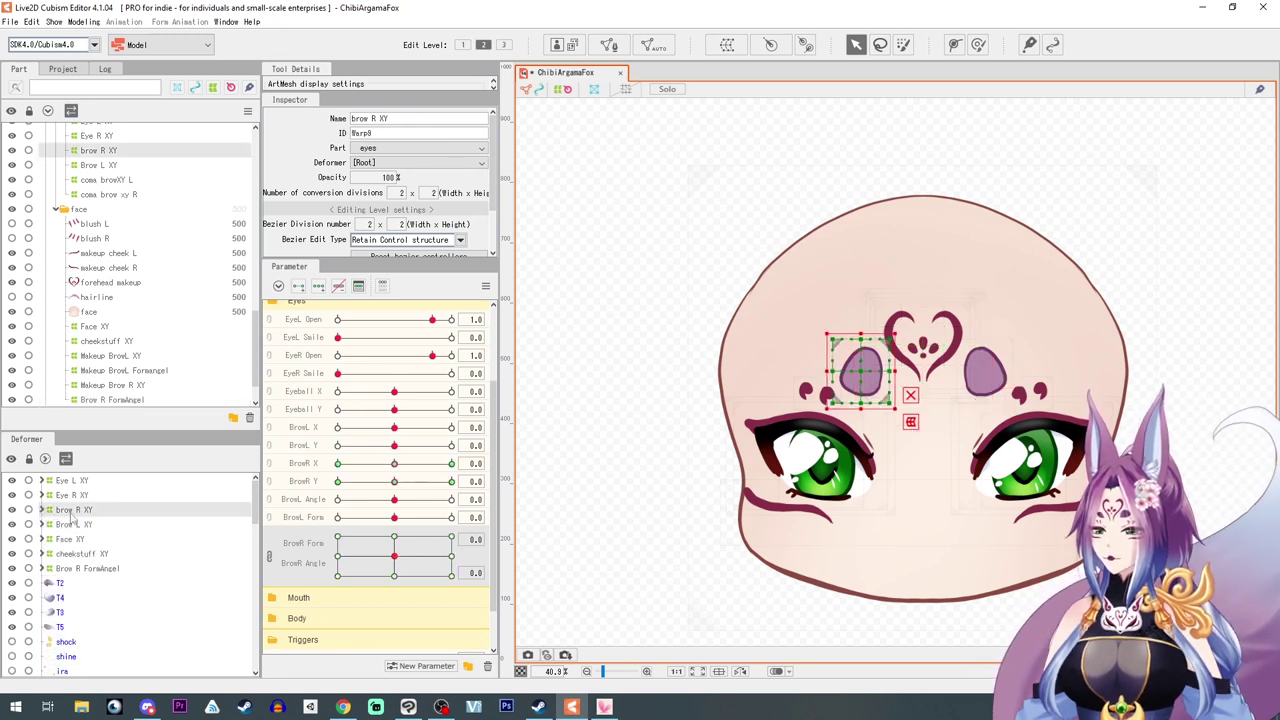
{"action": "left_click", "coordinate": [72, 525]}
{"action": "left_click", "coordinate": [72, 512]}
{"action": "left_click", "coordinate": [72, 525]}
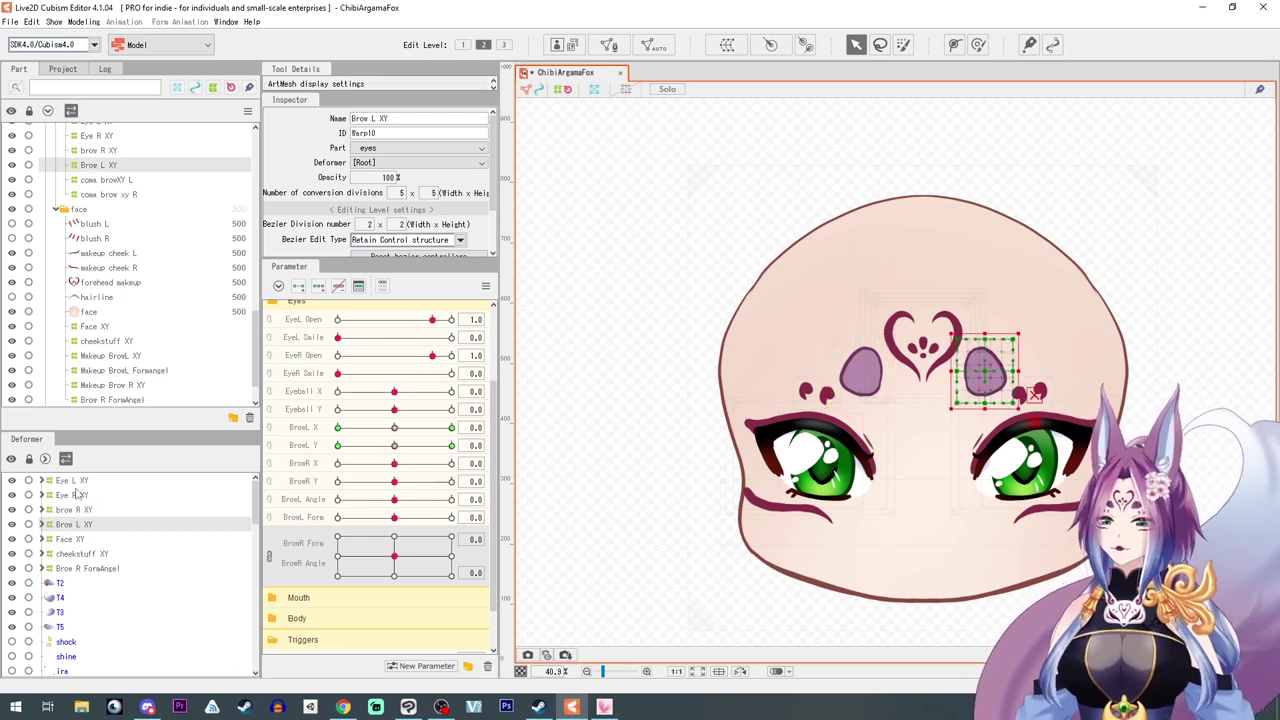
{"action": "left_click", "coordinate": [72, 511]}
{"action": "left_click", "coordinate": [65, 526]}
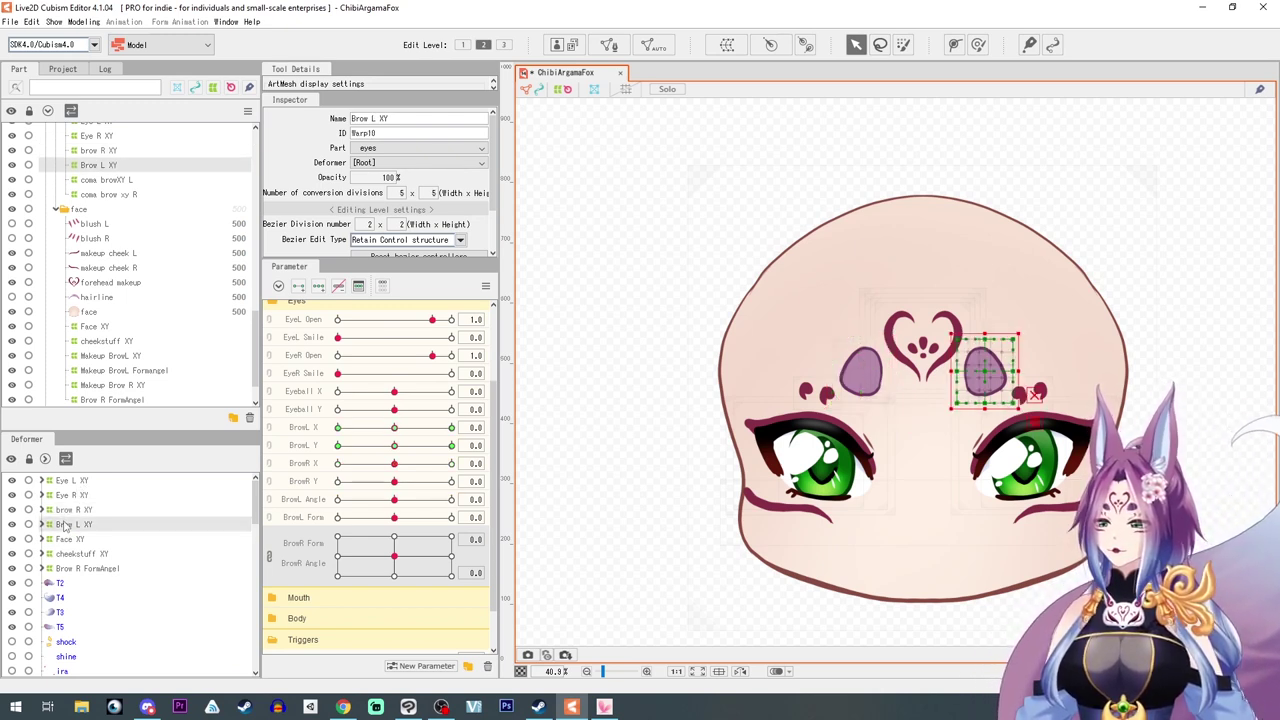
Rename the Brow R FormAngel warp deformer as "makeup brow R FormAngel"
{"action": "left_click", "coordinate": [89, 570]}
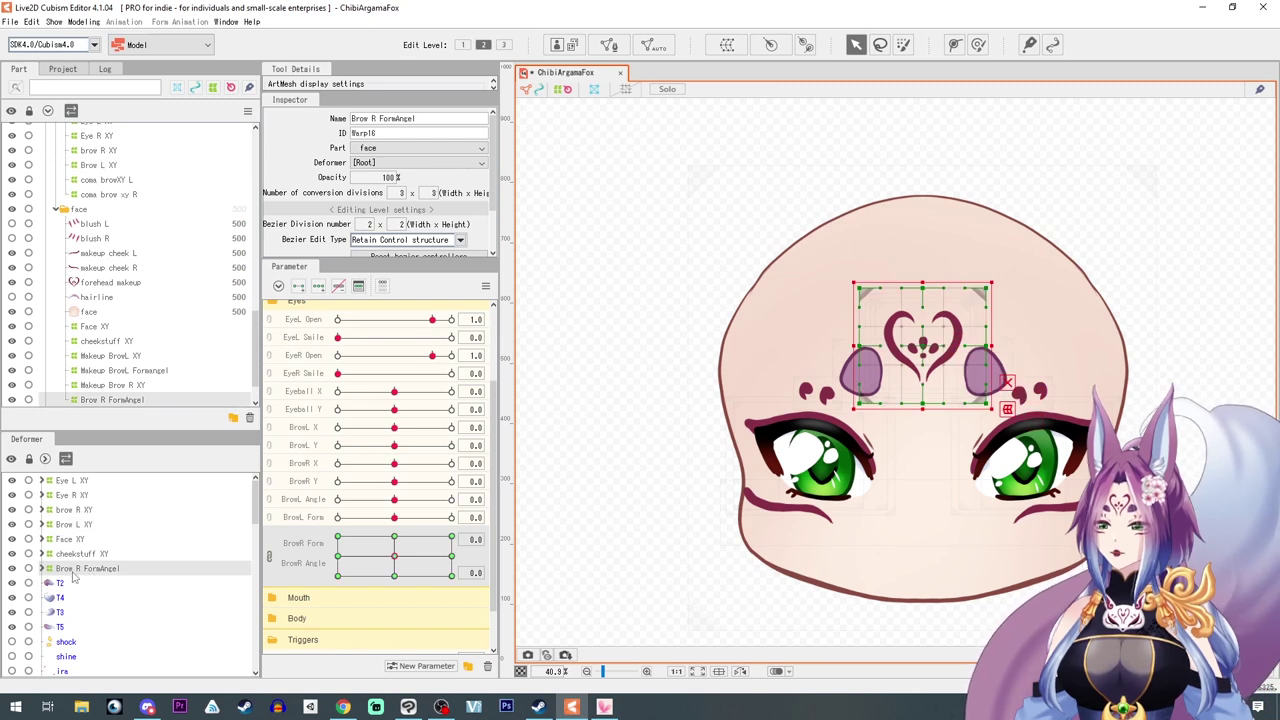
{"action": "left_click", "coordinate": [355, 118]}
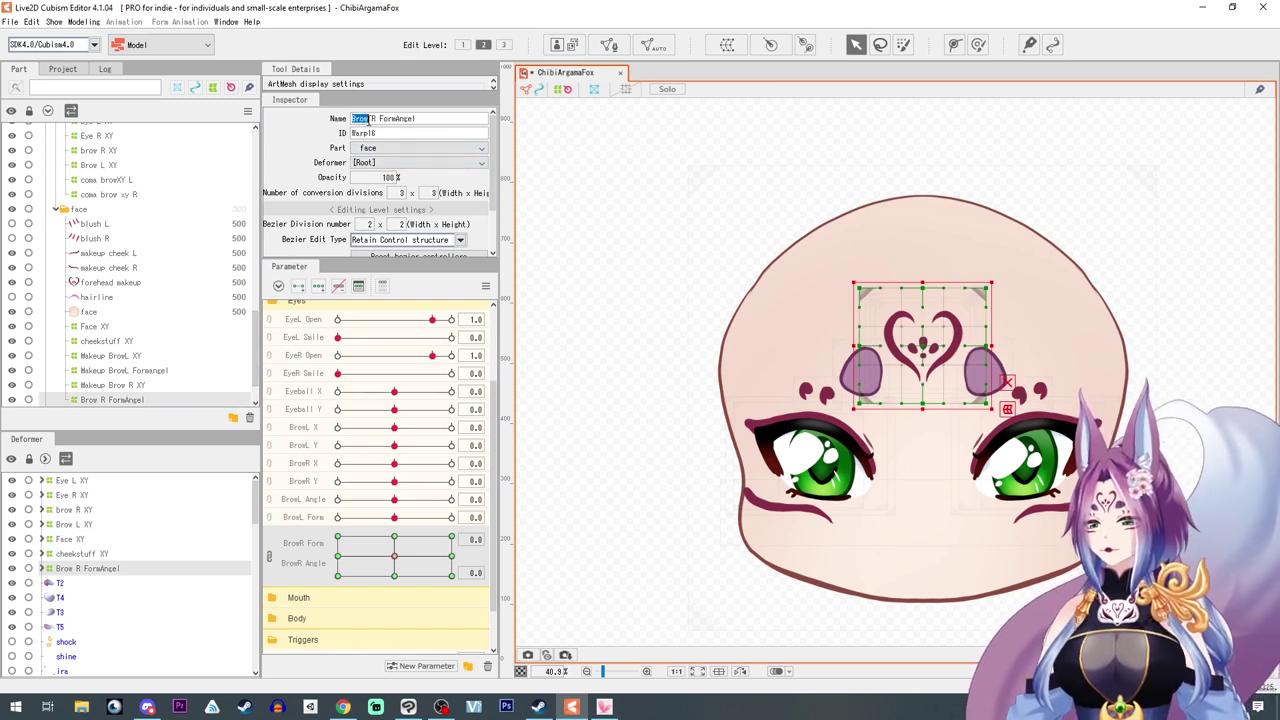
{"action": "type", "text": "makeup brow"}
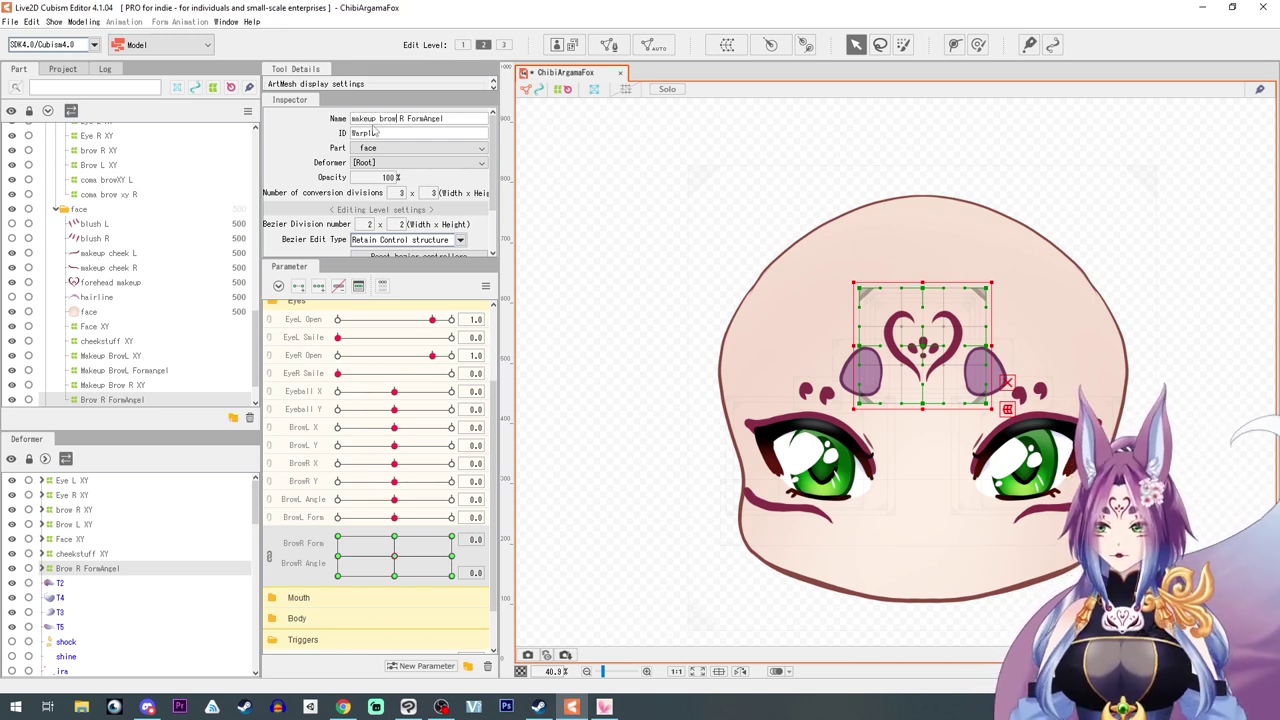
{"action": "key", "text": "Return"}
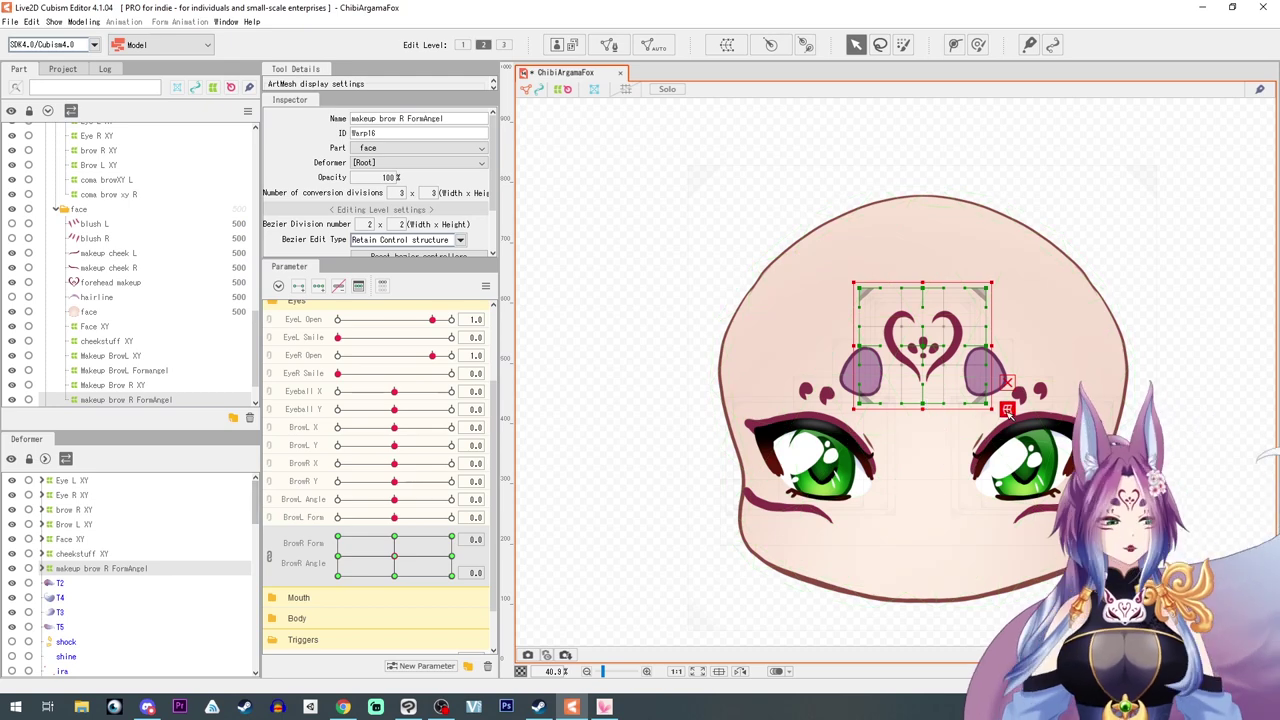
{"action": "left_click", "coordinate": [70, 510]}
{"action": "left_click", "coordinate": [68, 524]}
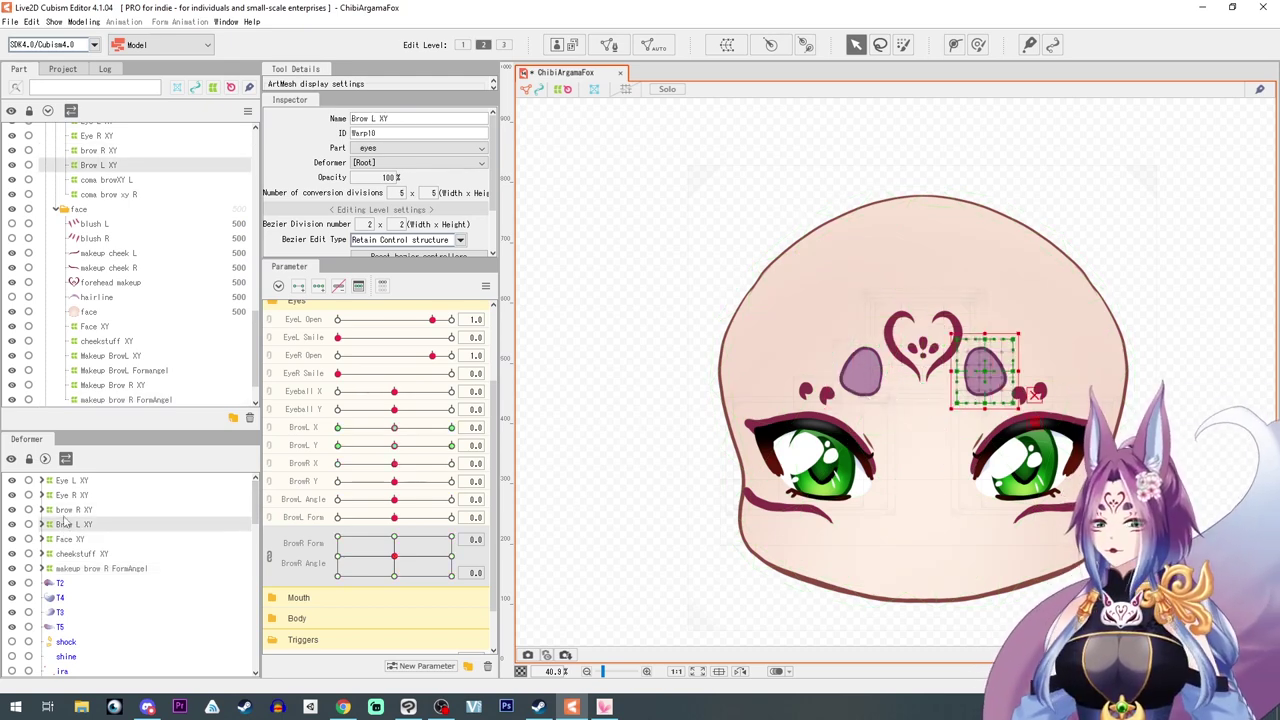
{"action": "left_click", "coordinate": [66, 511]}
{"action": "left_click", "coordinate": [62, 539]}
{"action": "left_click", "coordinate": [65, 511]}
{"action": "left_click", "coordinate": [65, 525]}
{"action": "left_click", "coordinate": [66, 511]}
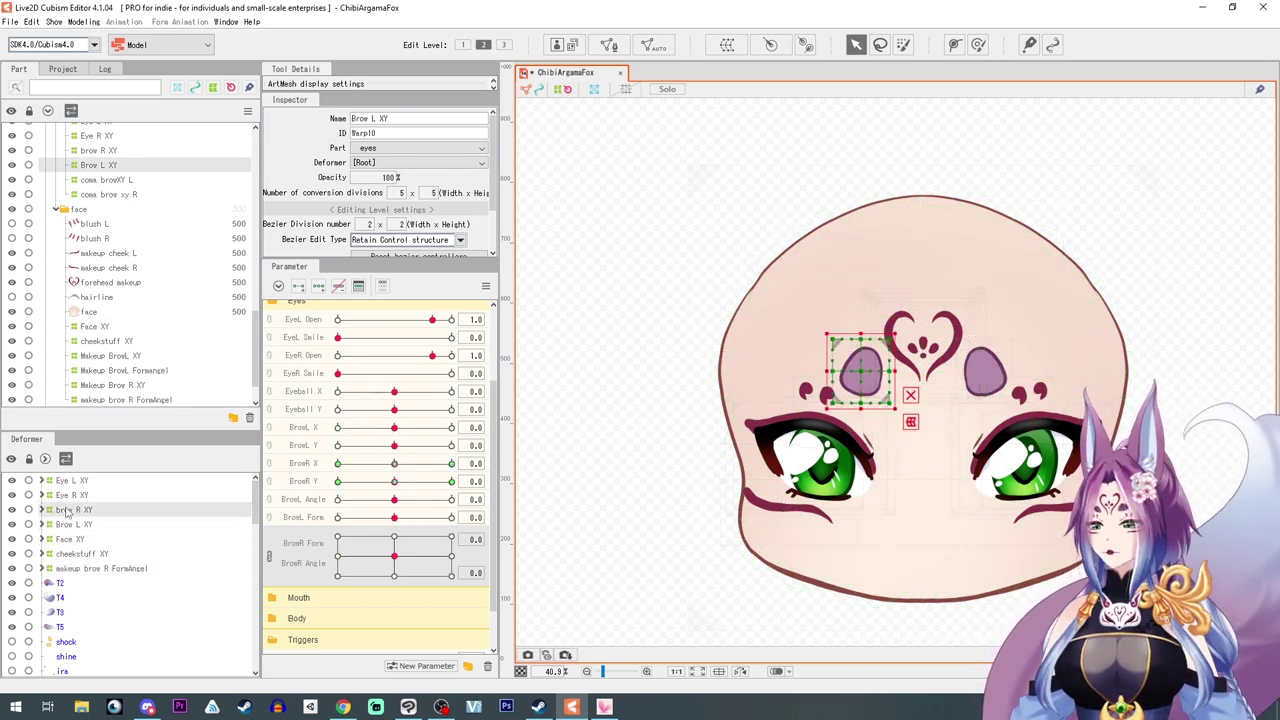
{"action": "left_click", "coordinate": [67, 523]}
Create a warp deformer named "brow XY" as parent of brow R XY and Brow L XY, with 3 x 2 conversion divisions
{"action": "left_click", "coordinate": [68, 510]}
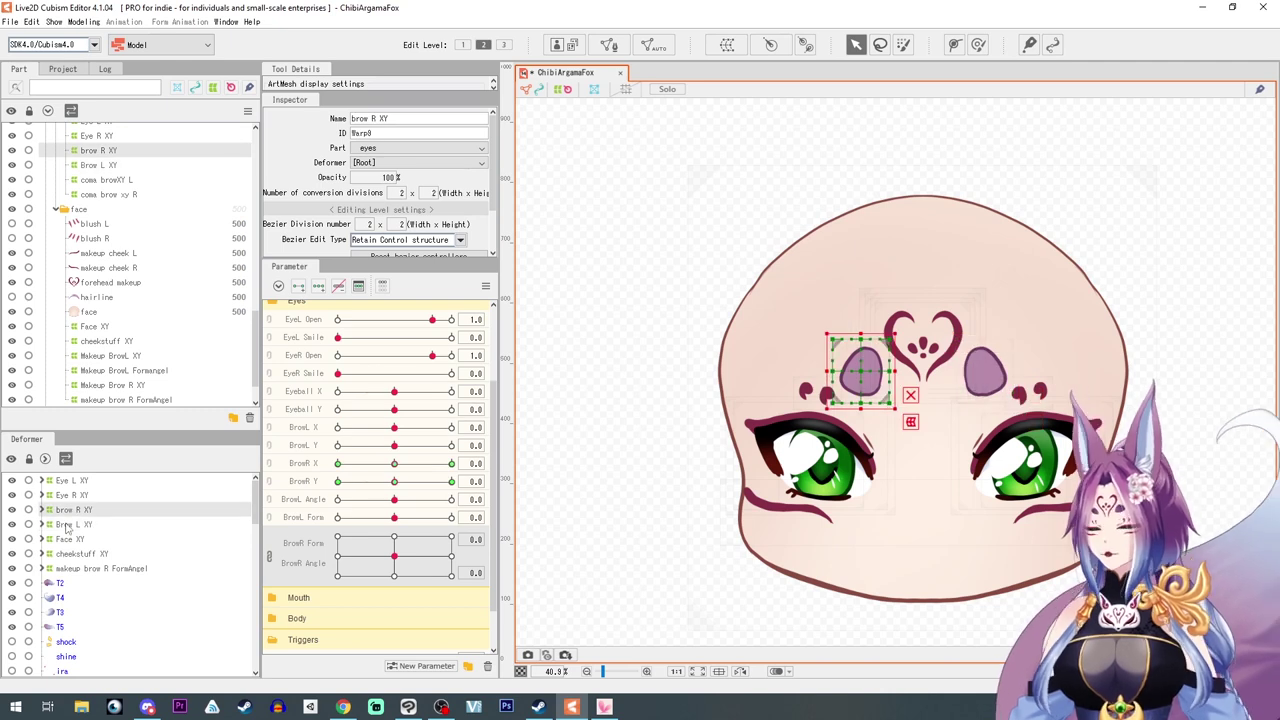
{"action": "left_click", "coordinate": [68, 525], "text": "ctrl"}
{"action": "left_click", "coordinate": [727, 44]}
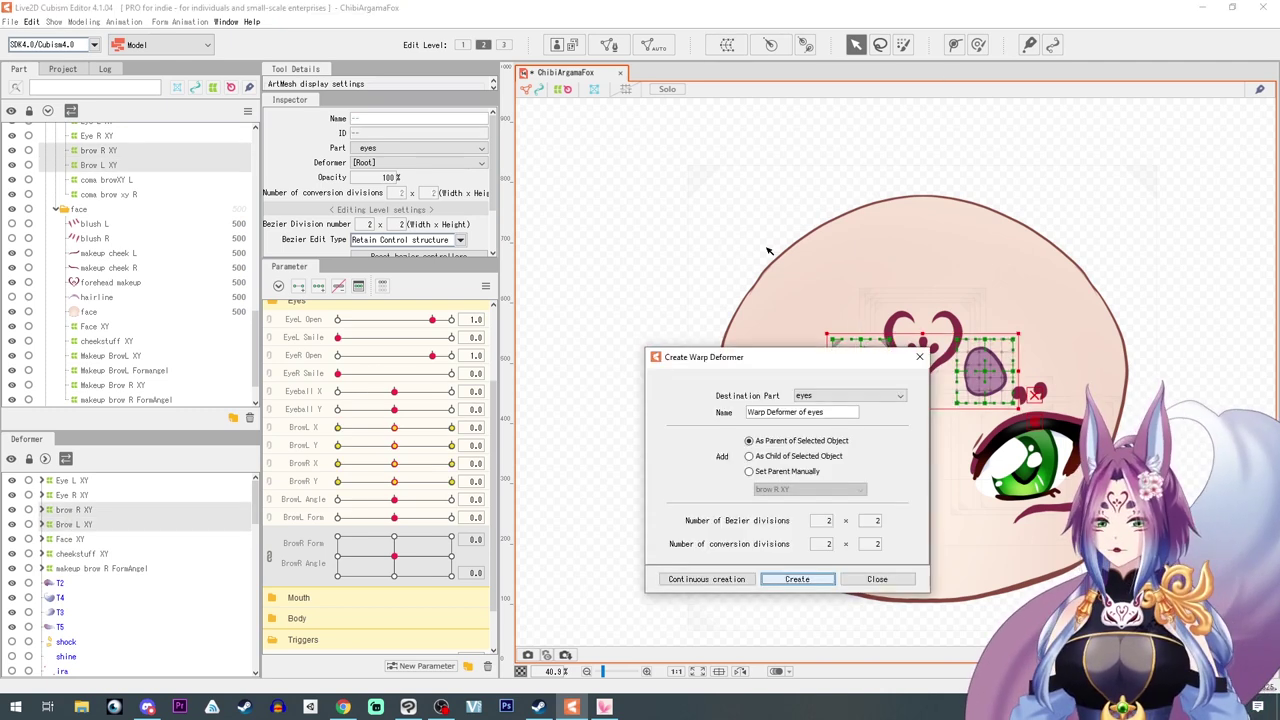
{"action": "left_click_drag", "start_coordinate": [827, 411], "coordinate": [748, 412]}
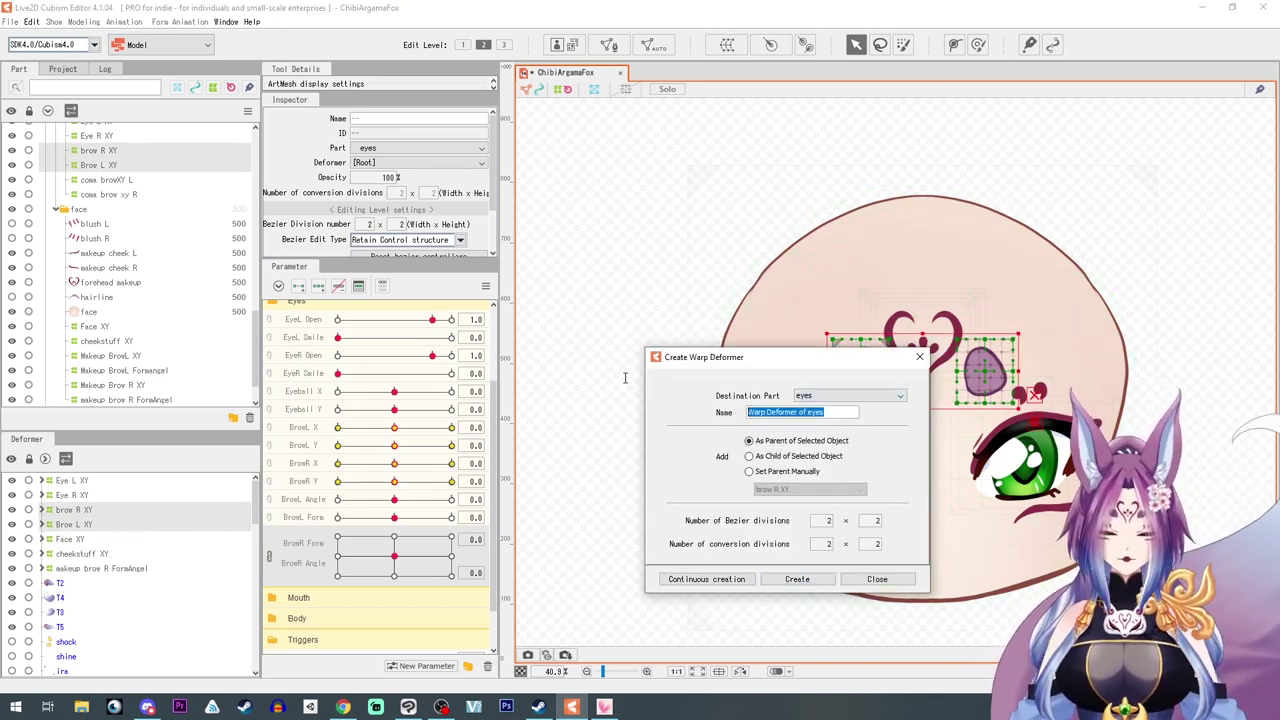
{"action": "type", "text": "brow XY"}
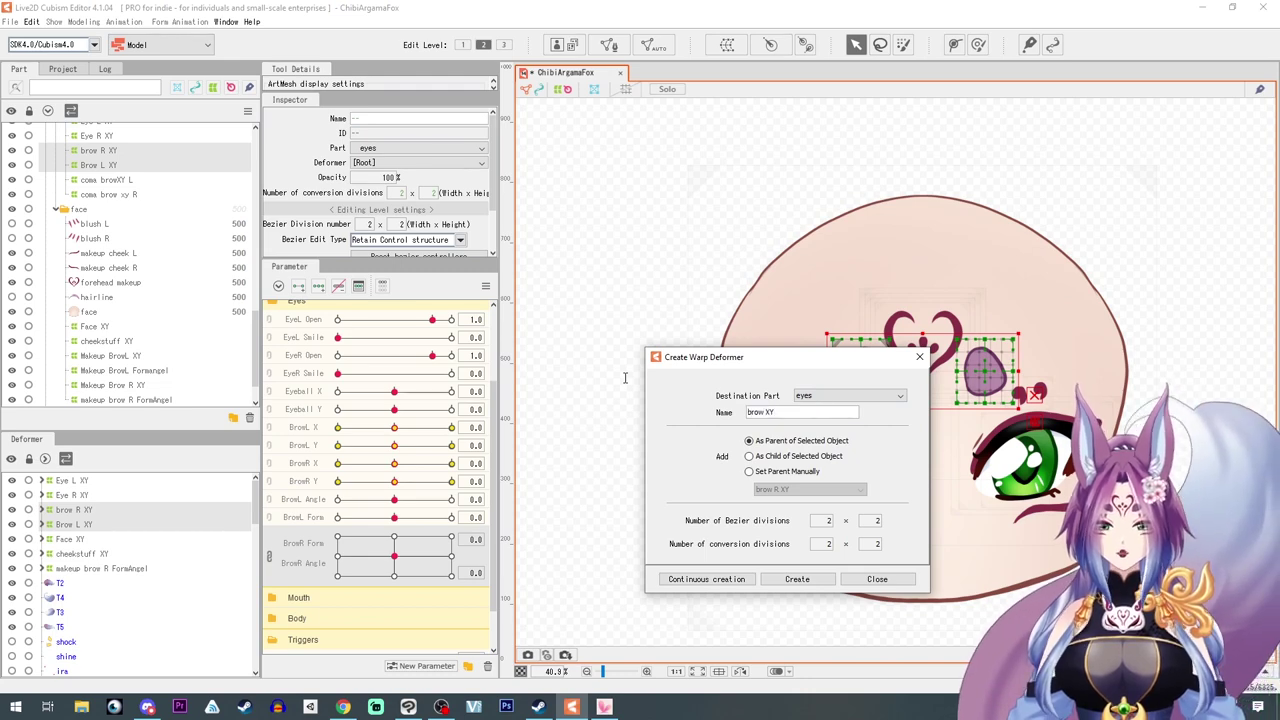
{"action": "left_click", "coordinate": [797, 579]}
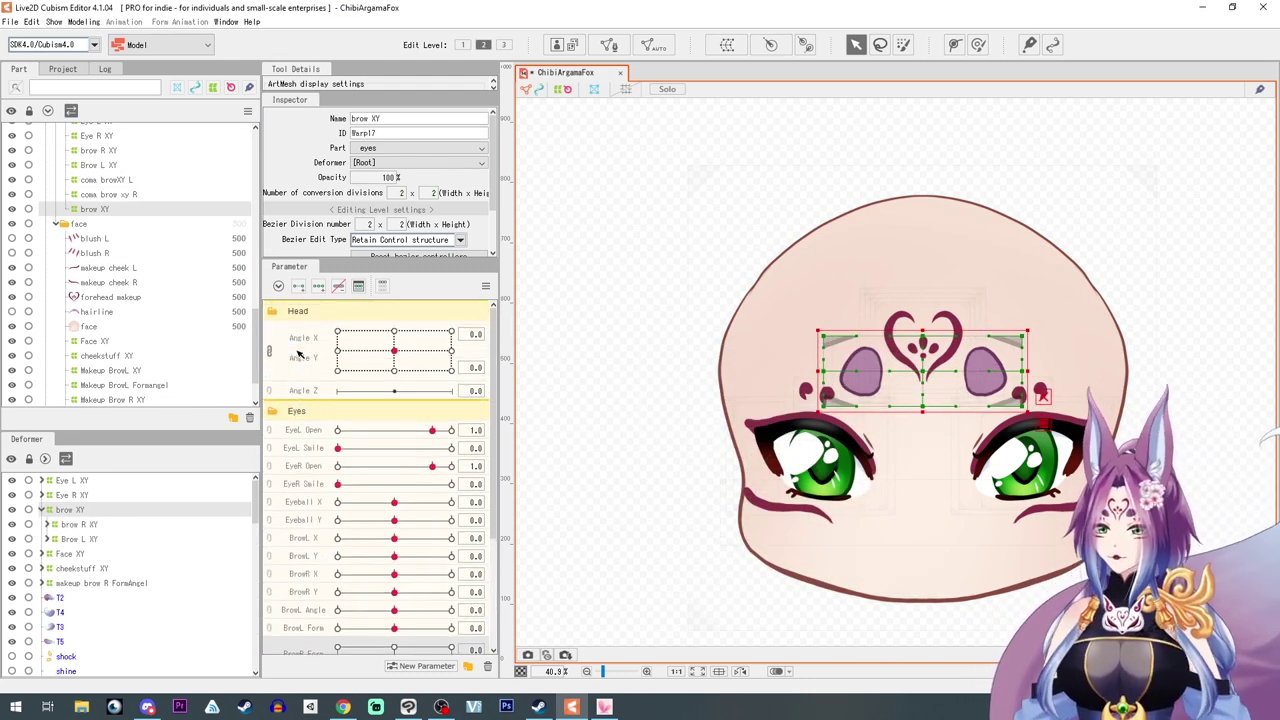
{"action": "left_click_drag", "start_coordinate": [403, 193], "coordinate": [412, 193]}
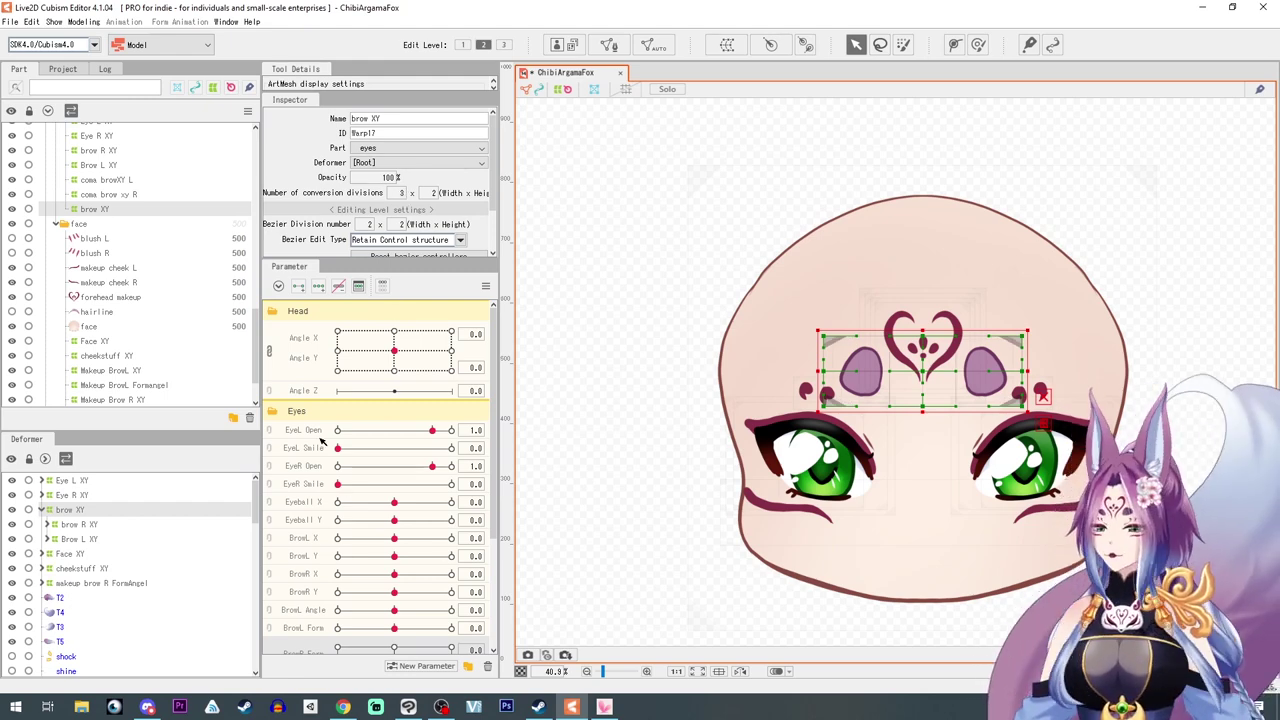
Unlink Angle X from Angle Y, add three keys to Angle X and shift the brow XY warp toward the BrowR side at -30.0
{"action": "left_click", "coordinate": [269, 351]}
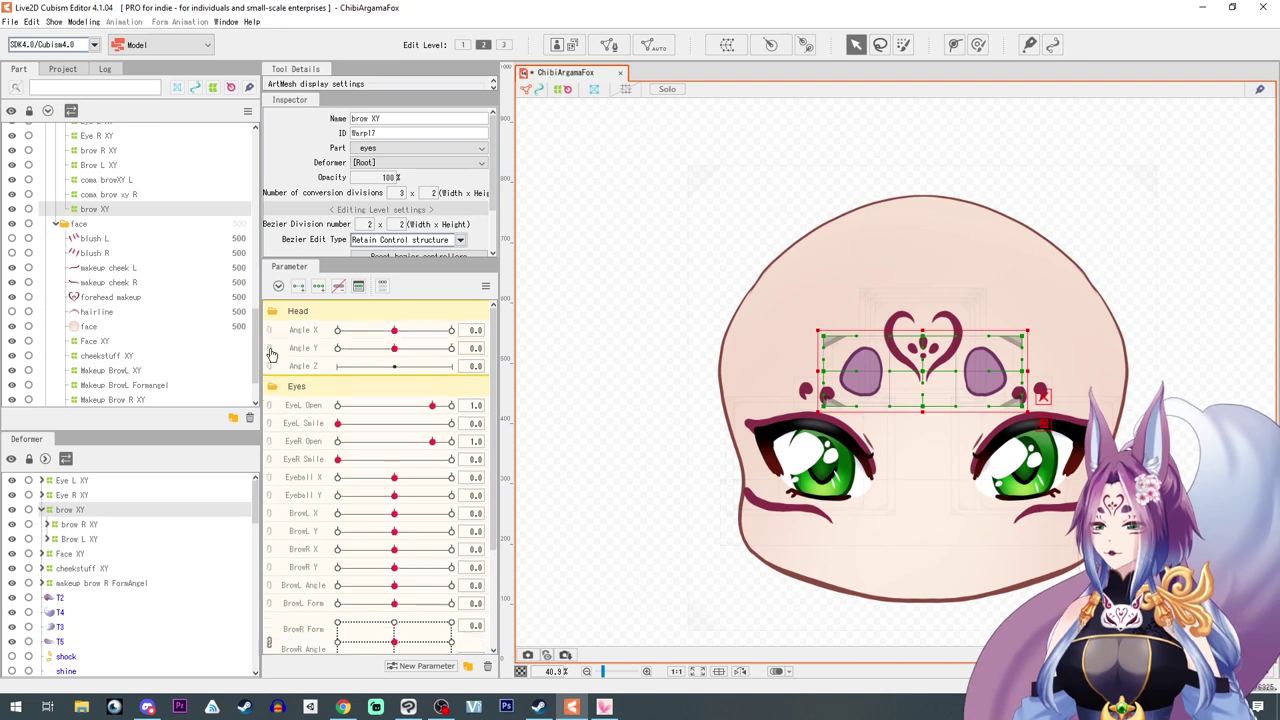
{"action": "left_click", "coordinate": [319, 287]}
{"action": "left_click_drag", "start_coordinate": [395, 331], "coordinate": [312, 337]}
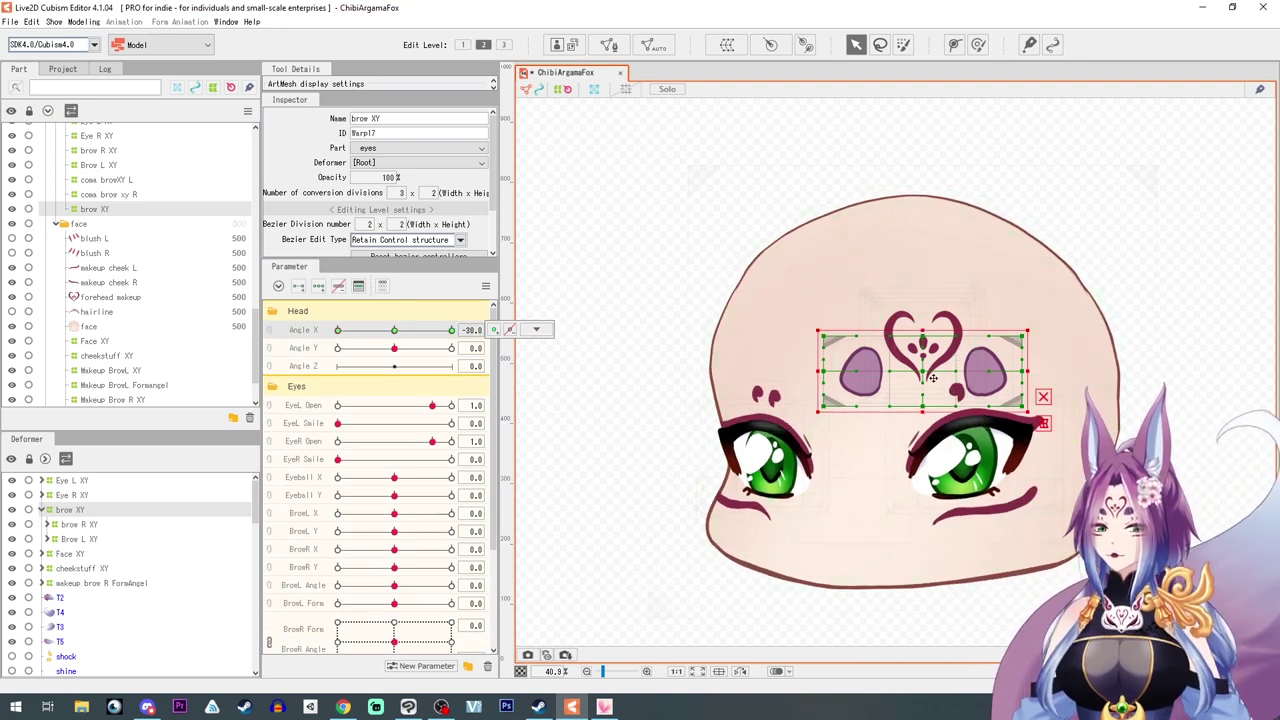
{"action": "left_click_drag", "start_coordinate": [922, 375], "coordinate": [868, 375]}
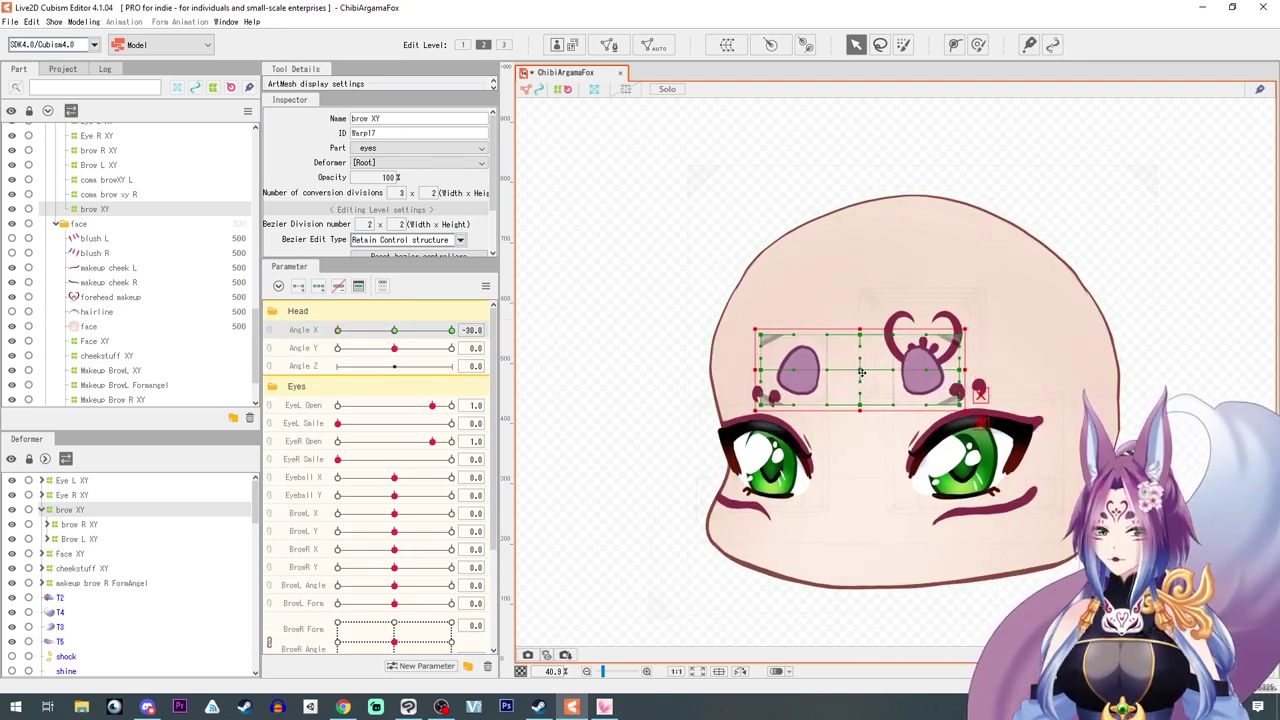
At Angle X -30.0, select the BrowL-side points of the brow XY warp and nudge them inward and slightly up
{"action": "scroll", "coordinate": [866, 378], "scroll_direction": "up", "scroll_amount": 2}
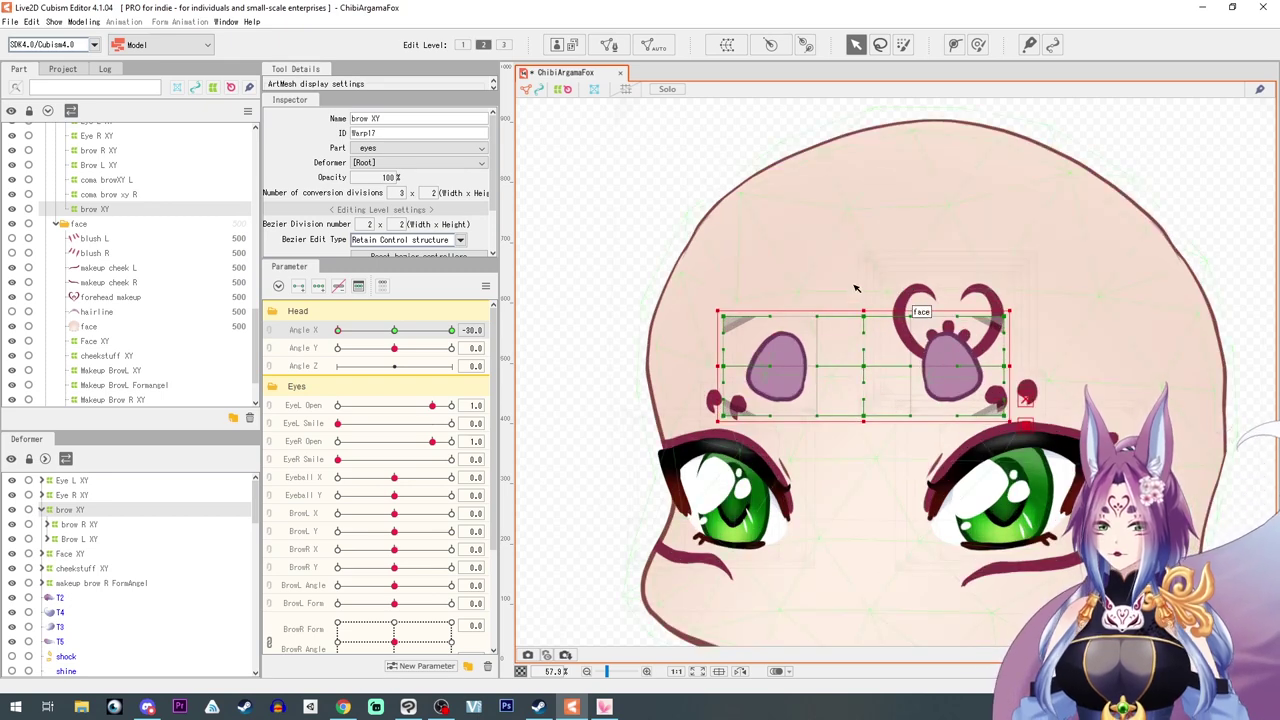
{"action": "left_click_drag", "start_coordinate": [857, 286], "coordinate": [1055, 440]}
{"action": "left_click_drag", "start_coordinate": [906, 368], "coordinate": [900, 368]}
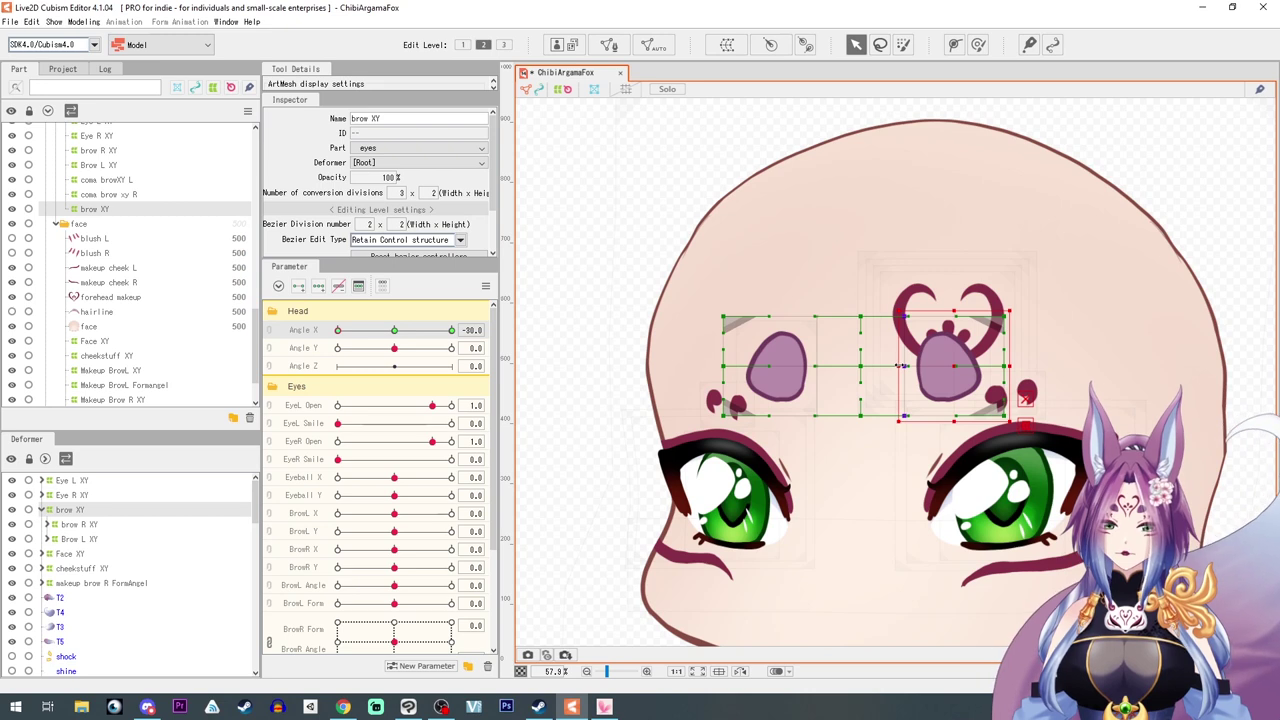
{"action": "left_click_drag", "start_coordinate": [957, 369], "coordinate": [953, 363]}
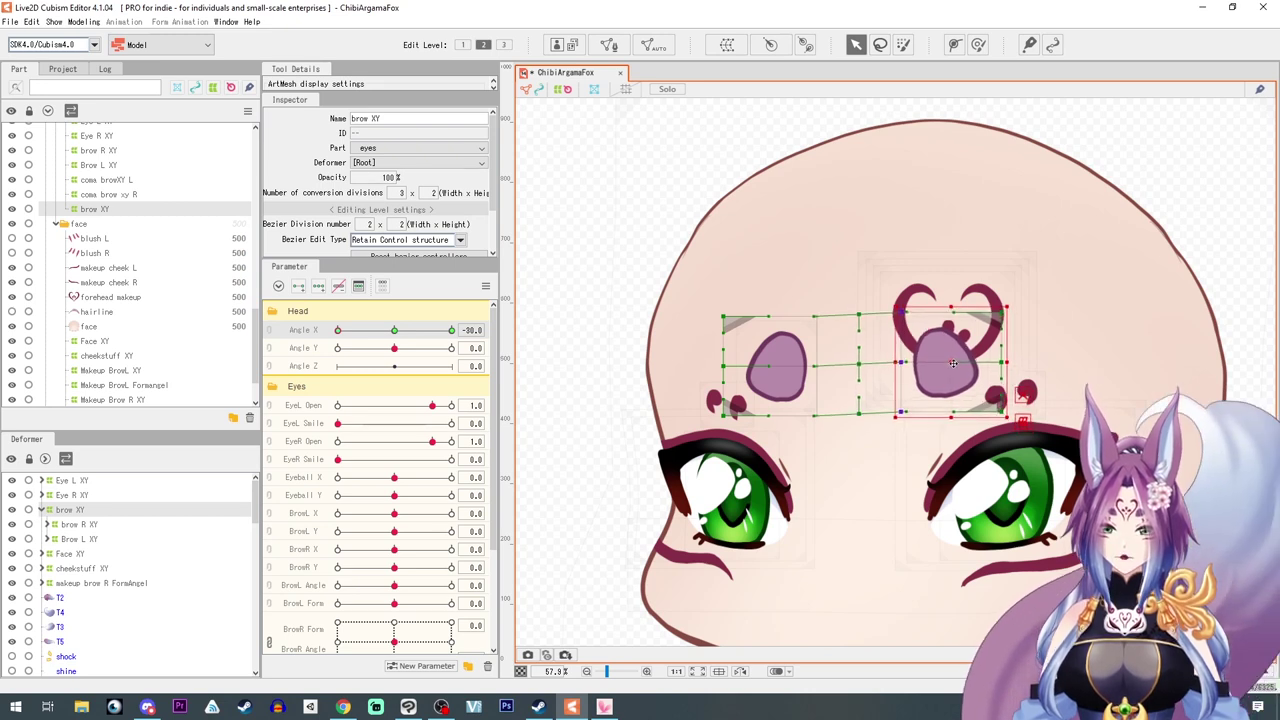
Preview the BrowR Form and BrowR Angle movement with the head at Angle X -30.0 and at 0.0
{"action": "scroll", "coordinate": [400, 555], "scroll_direction": "down", "scroll_amount": 3}
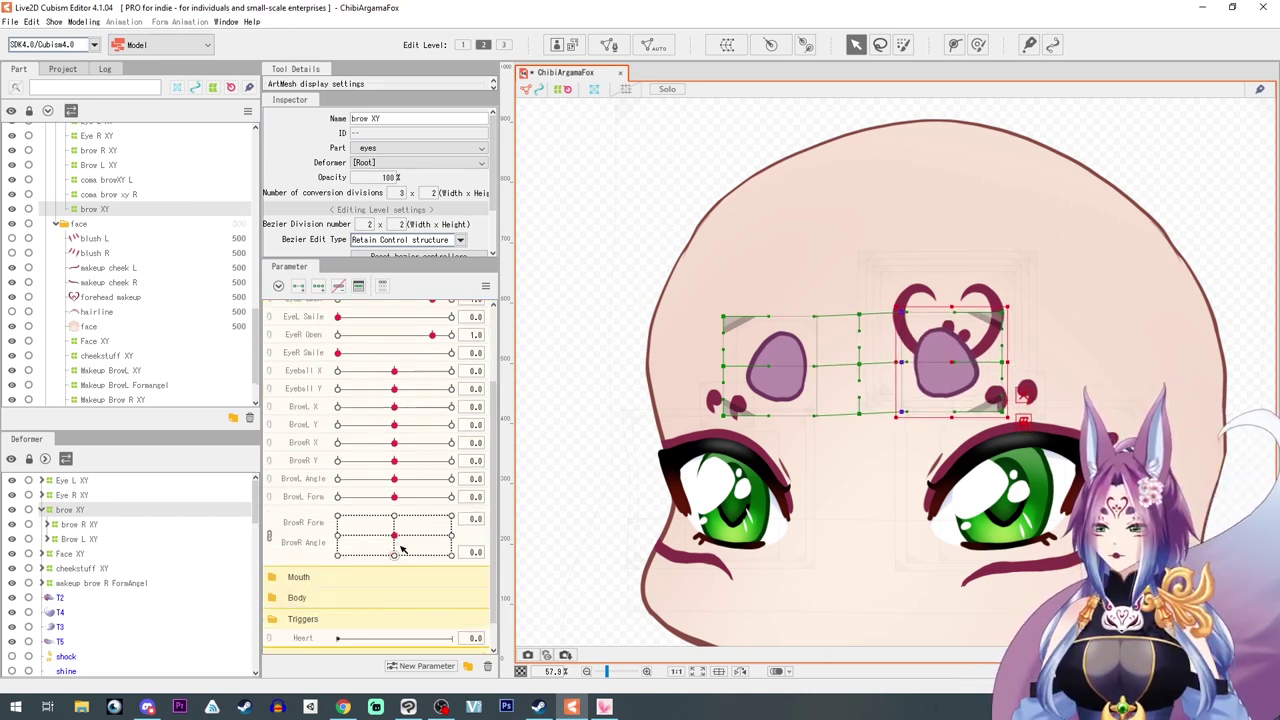
{"action": "left_click", "coordinate": [393, 553]}
{"action": "left_click_drag", "start_coordinate": [391, 563], "coordinate": [395, 536]}
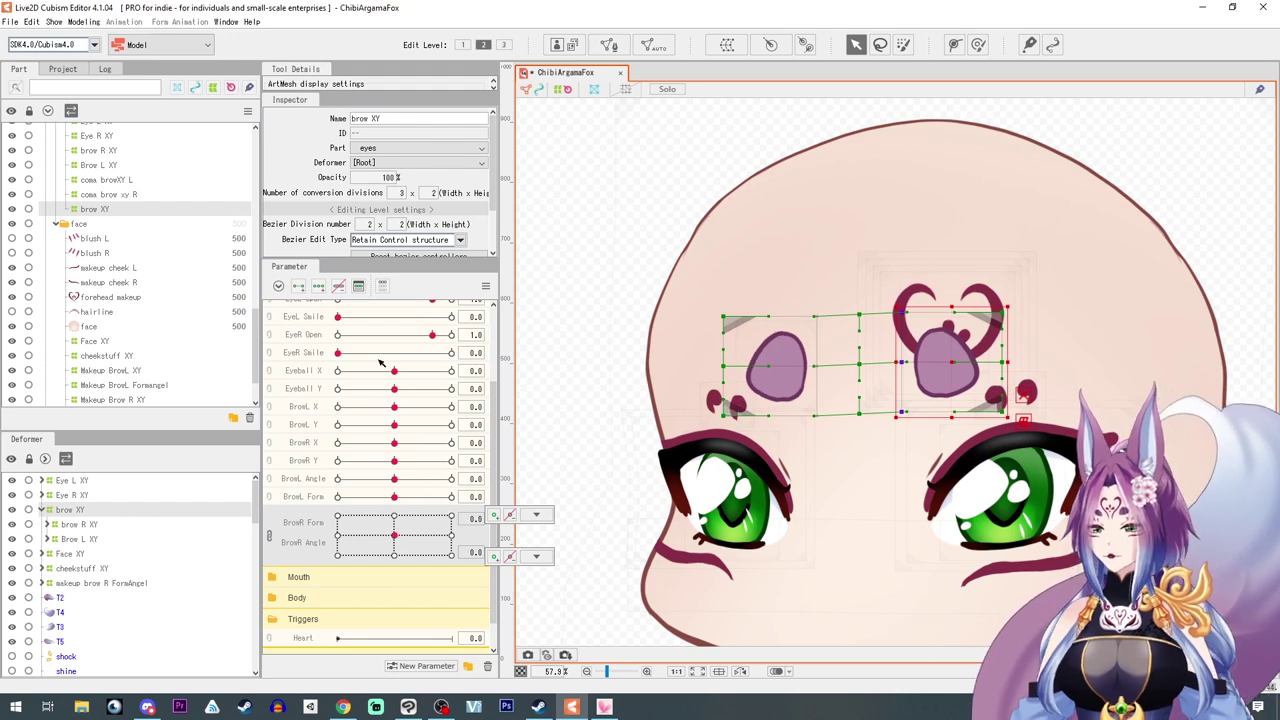
{"action": "scroll", "coordinate": [380, 363], "scroll_direction": "up", "scroll_amount": 3}
{"action": "left_click", "coordinate": [394, 330]}
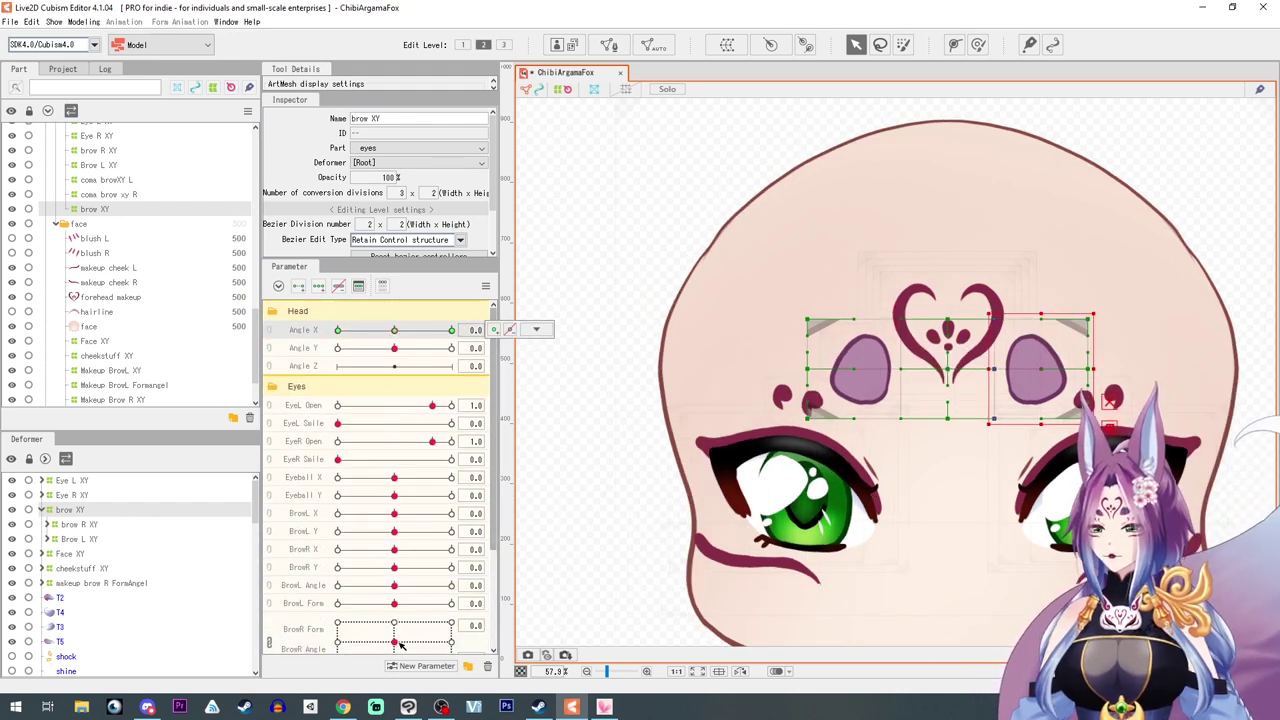
{"action": "left_click_drag", "start_coordinate": [401, 645], "coordinate": [395, 639]}
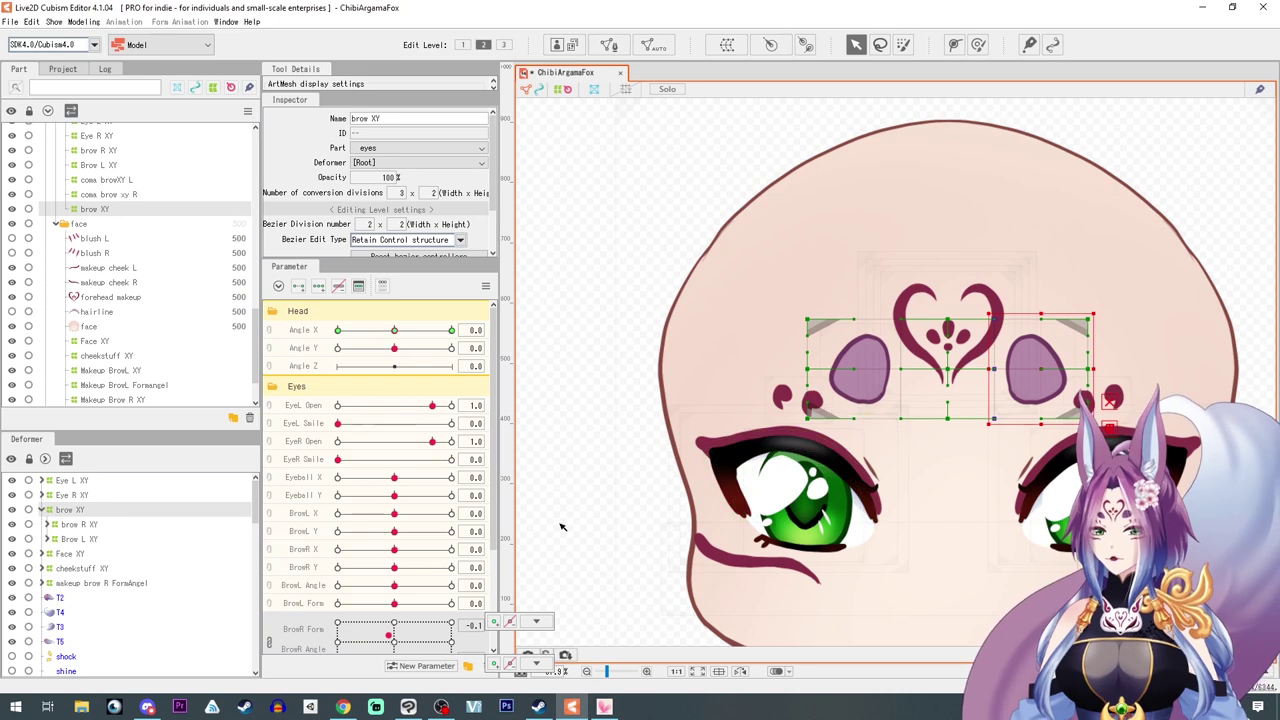
{"action": "scroll", "coordinate": [155, 524], "scroll_direction": "down", "scroll_amount": 2}
{"action": "scroll", "coordinate": [155, 524], "scroll_direction": "up", "scroll_amount": 2}
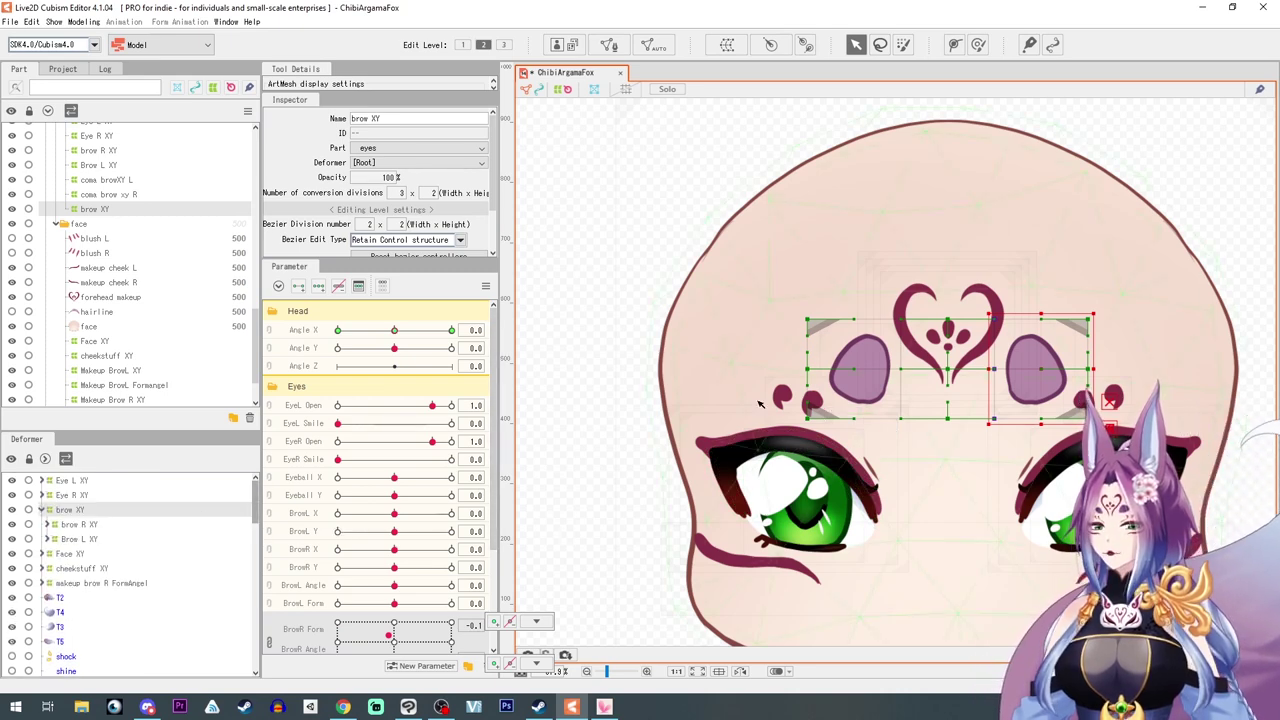
Inspect the coma brow xy R deformer and its coma r mesh, and return BrowR Form and BrowR Angle to 0.0
{"action": "left_click", "coordinate": [788, 398]}
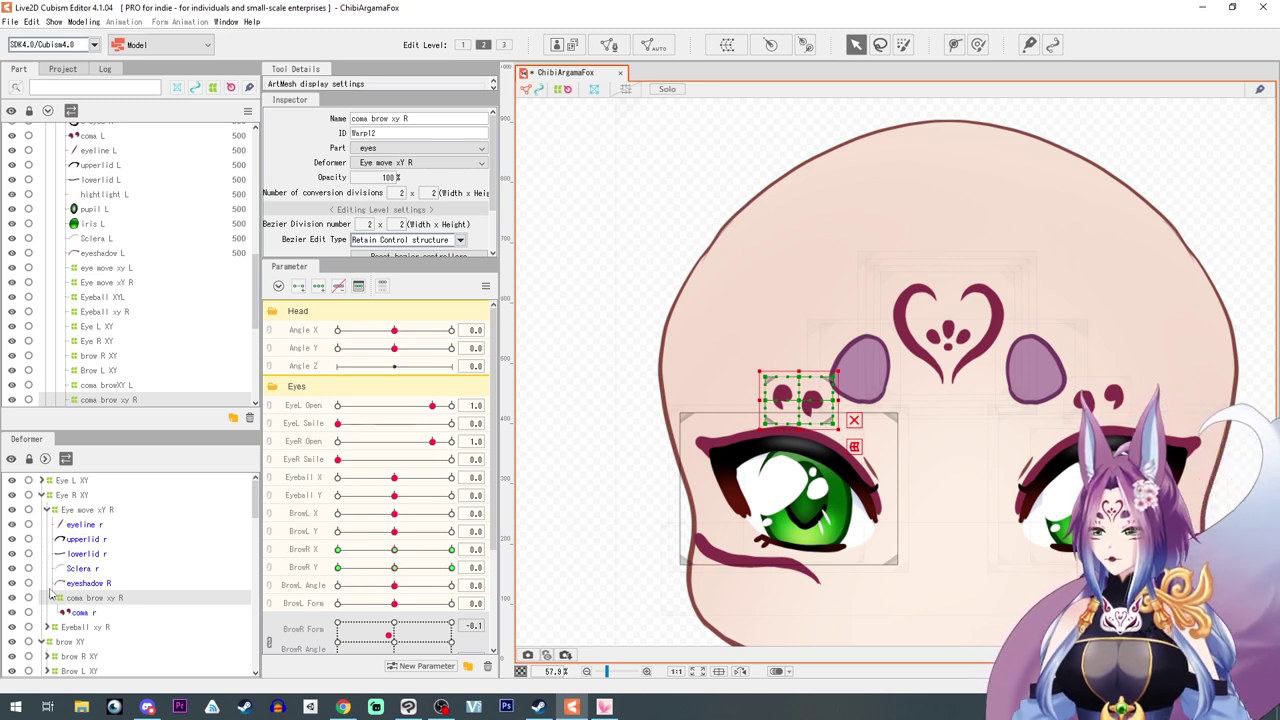
{"action": "left_click", "coordinate": [78, 612]}
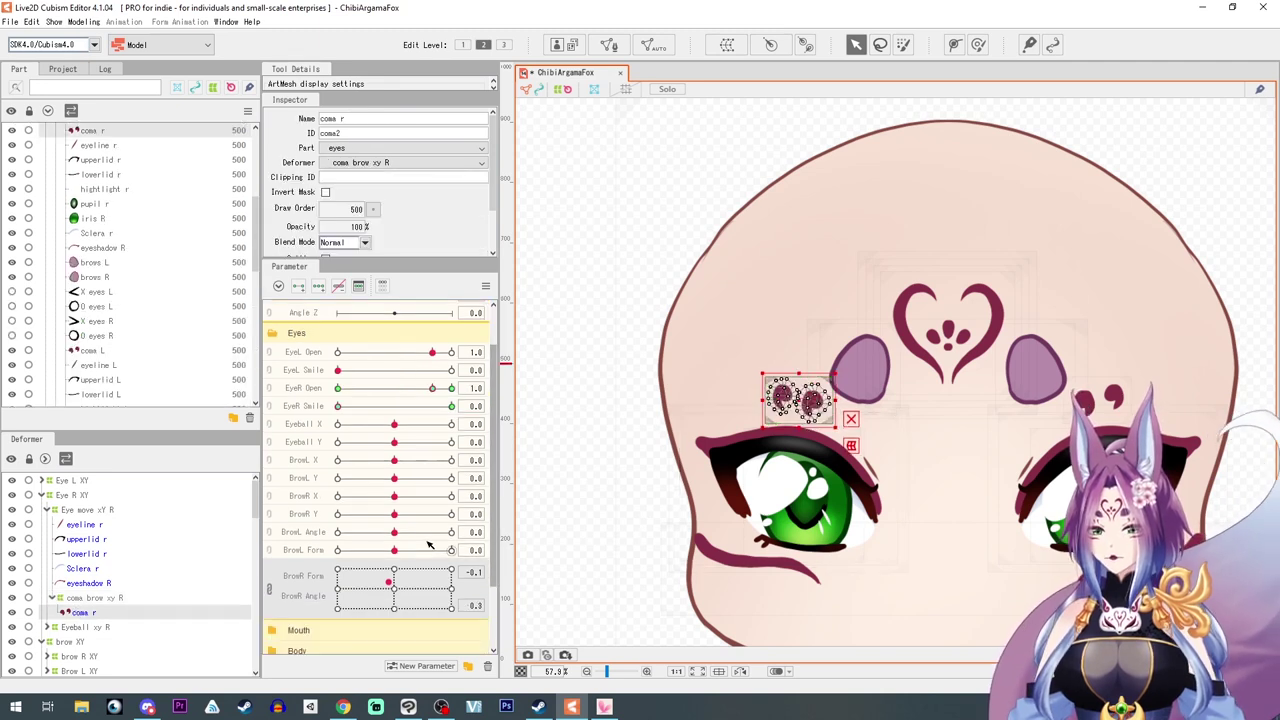
{"action": "mouse_move", "coordinate": [397, 573]}
{"action": "left_mouse_down"}
{"action": "mouse_move", "coordinate": [394, 603]}
{"action": "mouse_move", "coordinate": [394, 588]}
{"action": "left_mouse_up"}
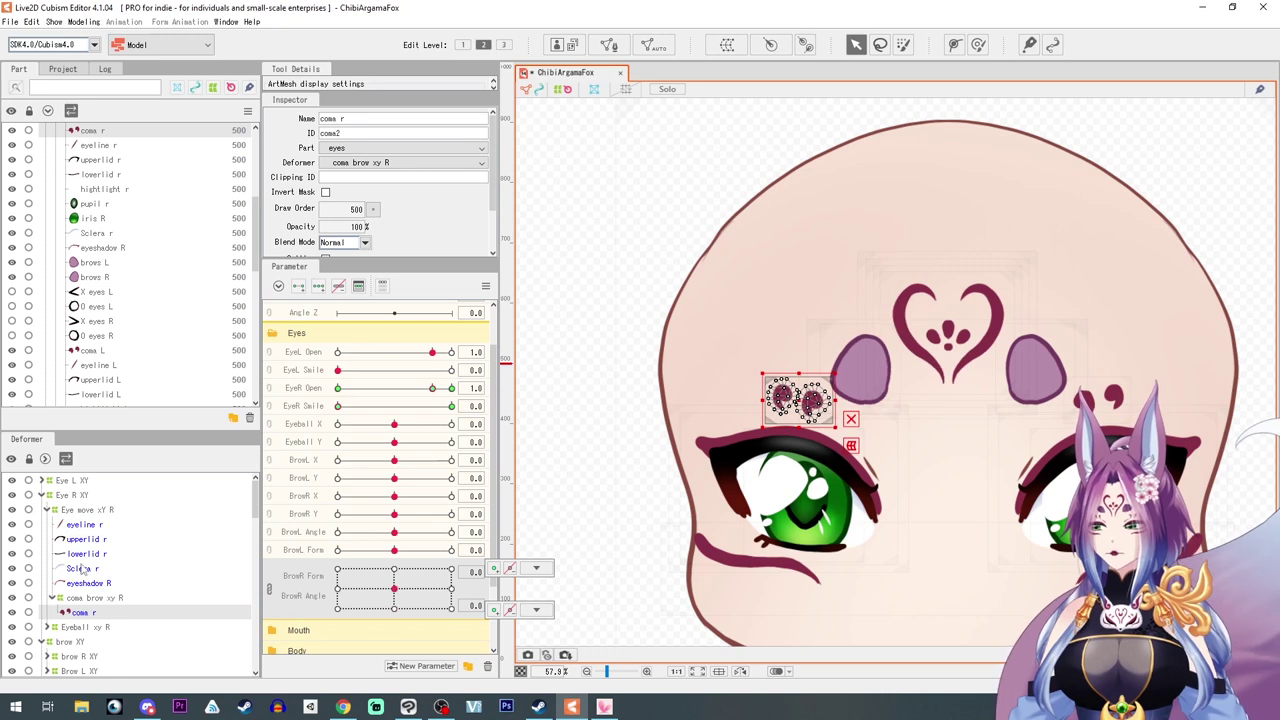
Link BrowR X with BrowR Y and BrowL X with BrowL Y, and test the brow movement at Angle X -30.0
{"action": "left_click", "coordinate": [270, 498]}
{"action": "mouse_move", "coordinate": [394, 517]}
{"action": "left_mouse_down"}
{"action": "mouse_move", "coordinate": [338, 512]}
{"action": "mouse_move", "coordinate": [393, 521]}
{"action": "left_mouse_up"}
{"action": "scroll", "coordinate": [357, 384], "scroll_direction": "up", "scroll_amount": 1}
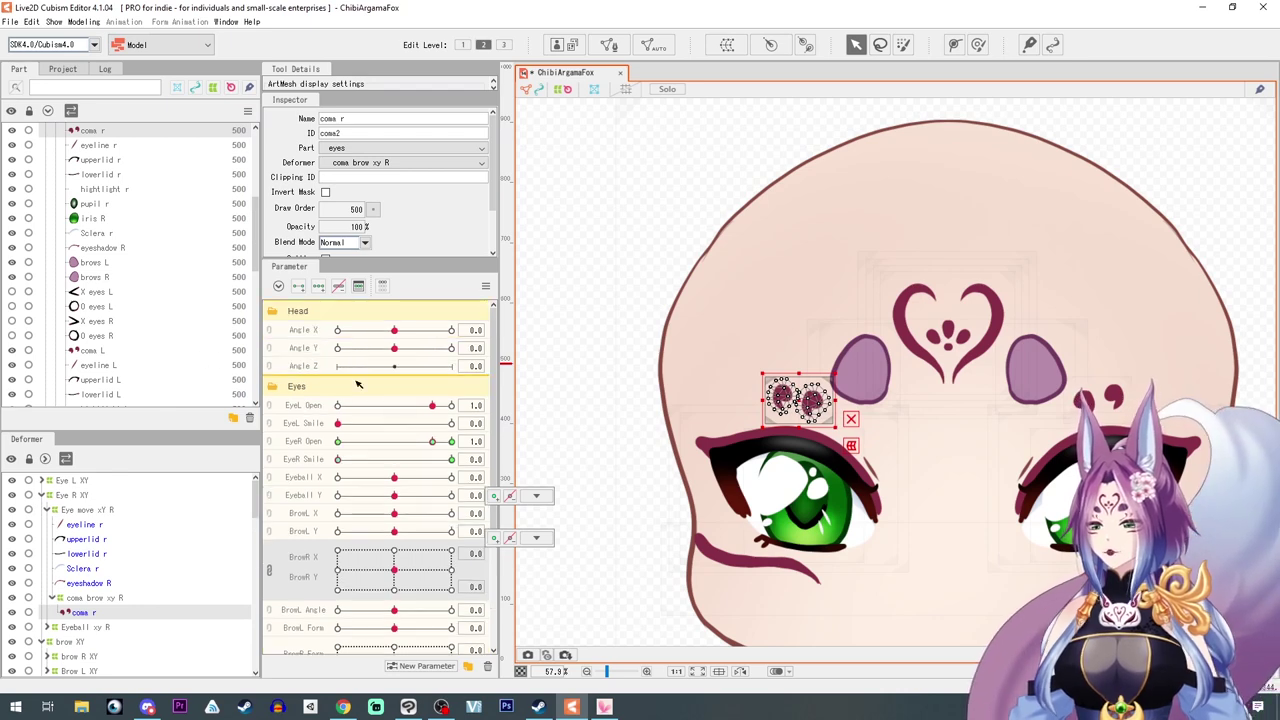
{"action": "left_click_drag", "start_coordinate": [395, 333], "coordinate": [255, 337]}
{"action": "mouse_move", "coordinate": [387, 571]}
{"action": "left_mouse_down"}
{"action": "mouse_move", "coordinate": [354, 574]}
{"action": "mouse_move", "coordinate": [394, 570]}
{"action": "left_mouse_up"}
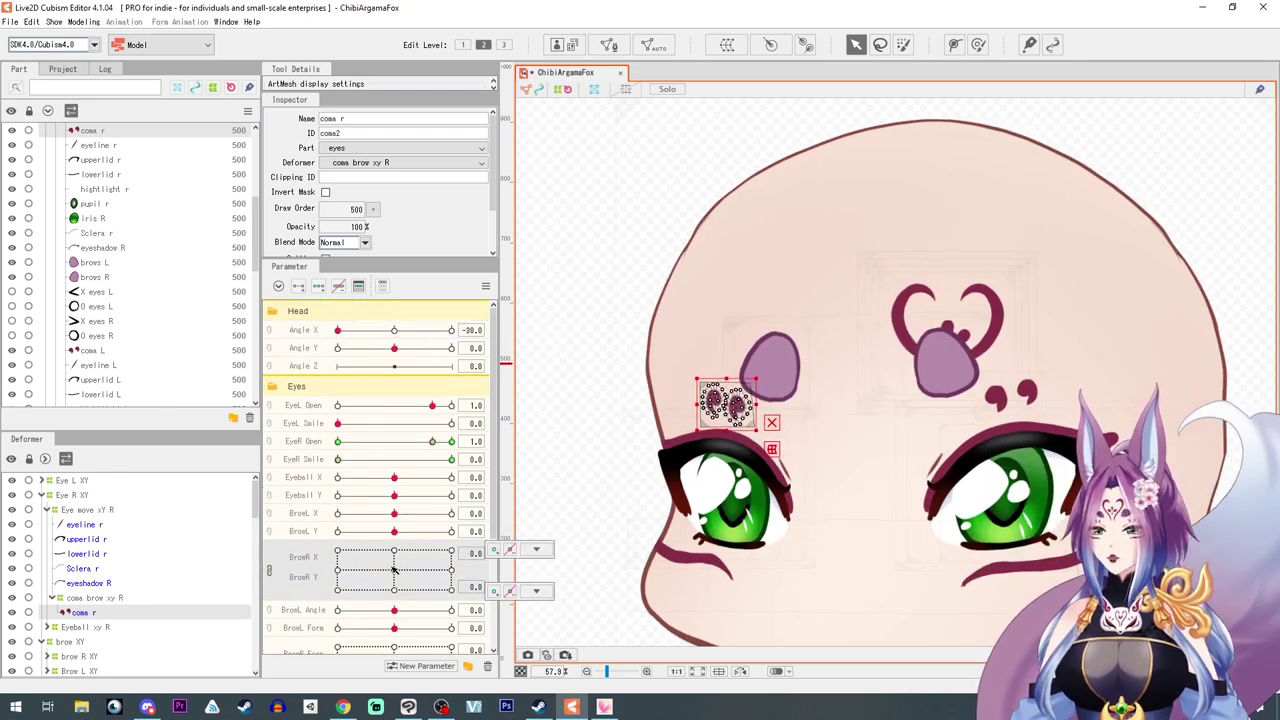
{"action": "left_click", "coordinate": [268, 519]}
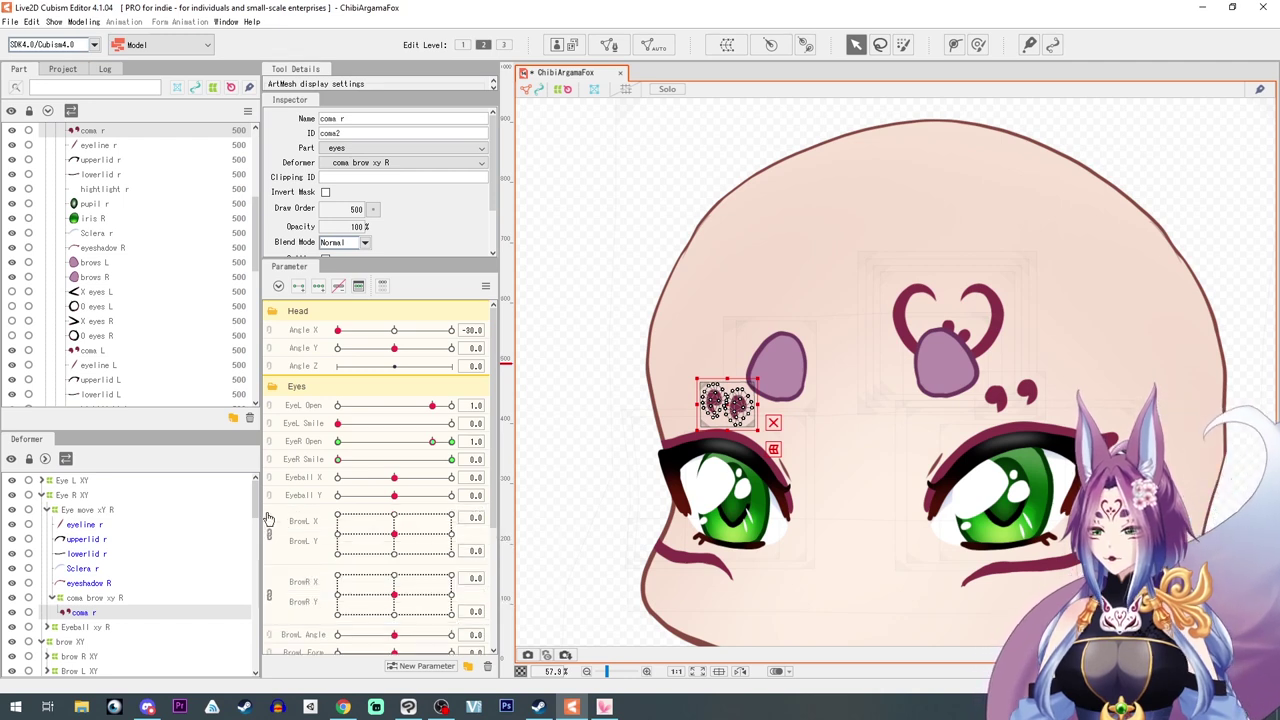
{"action": "mouse_move", "coordinate": [397, 537]}
{"action": "left_mouse_down"}
{"action": "mouse_move", "coordinate": [274, 526]}
{"action": "mouse_move", "coordinate": [414, 511]}
{"action": "mouse_move", "coordinate": [394, 534]}
{"action": "left_mouse_up"}
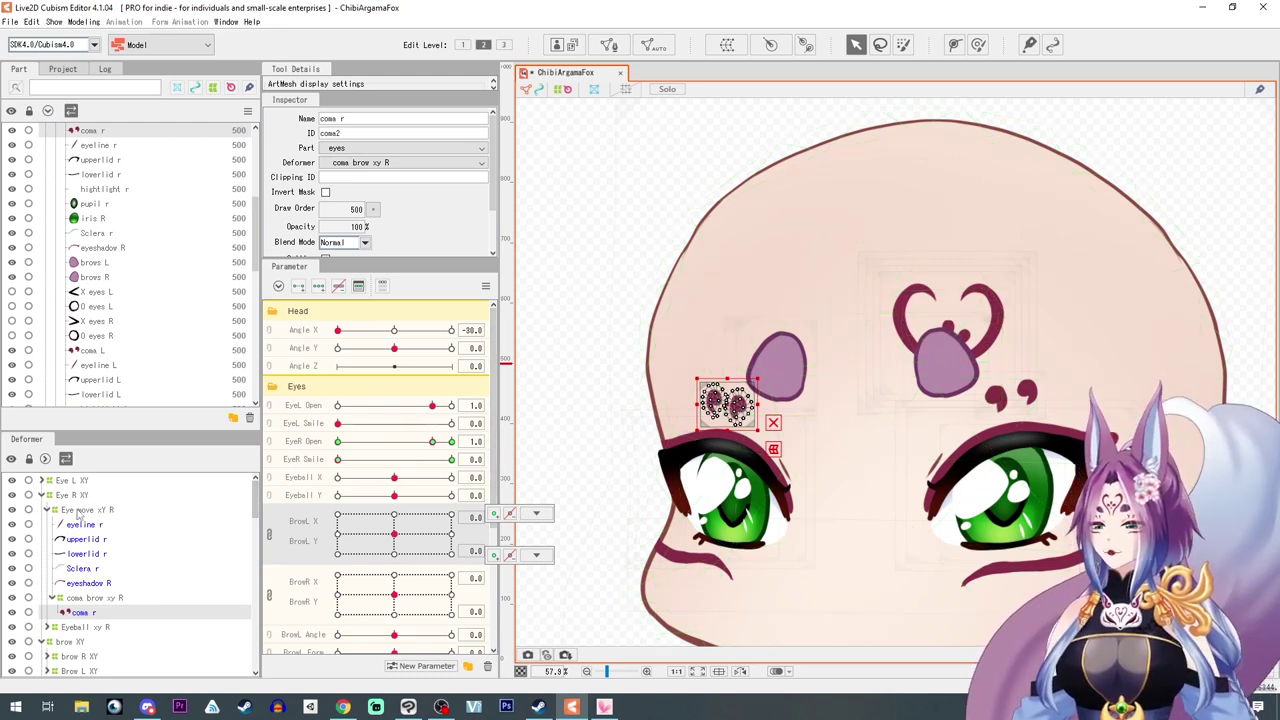
Locate the right brow's parent deformers in the hierarchy and select the brow XY warp deformer
{"action": "left_click", "coordinate": [80, 510]}
{"action": "left_click", "coordinate": [777, 365]}
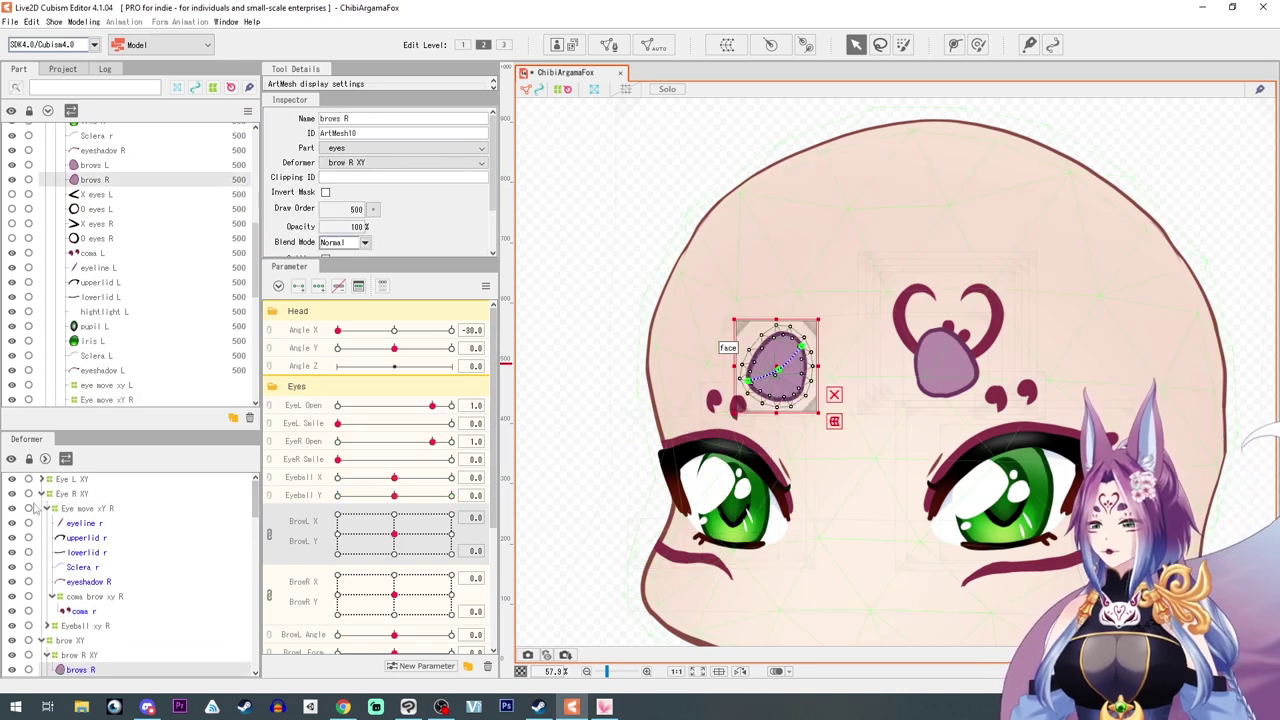
{"action": "left_click", "coordinate": [75, 655]}
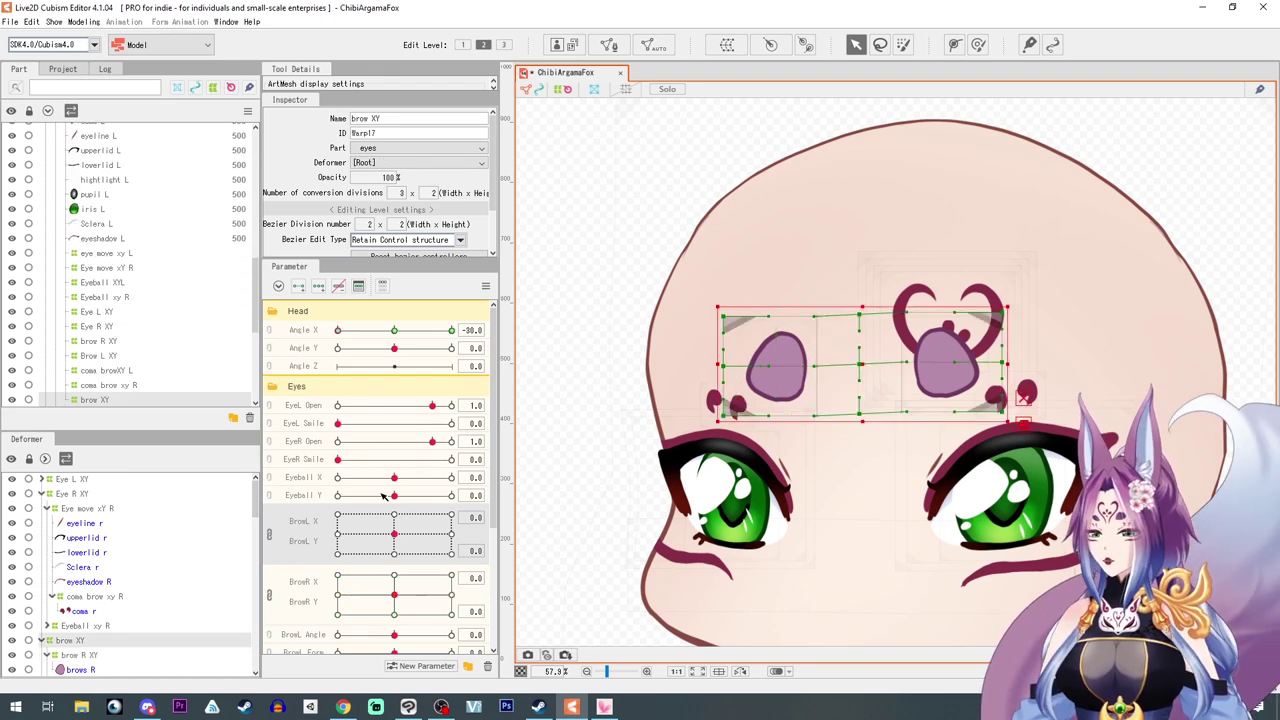
{"action": "left_click", "coordinate": [70, 640]}
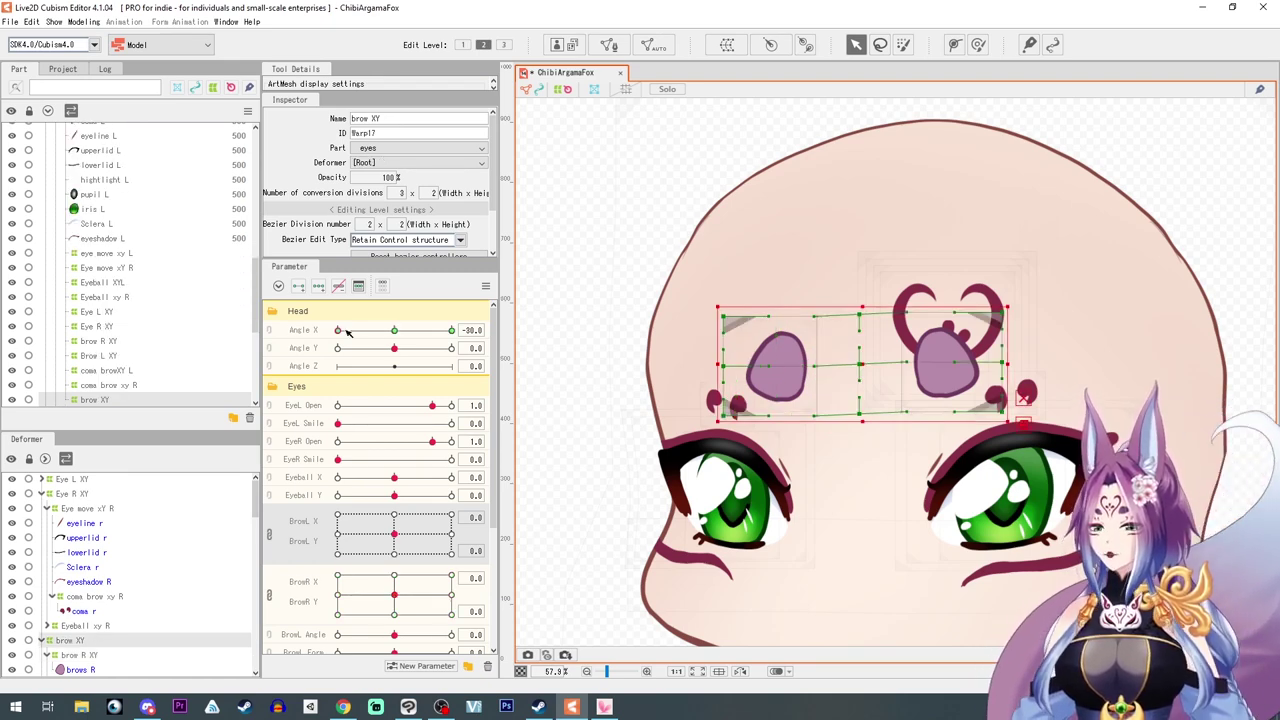
Reflect the brow XY deformer's Angle X -30.0 shape horizontally to create the opposite head-turn shape
{"action": "left_click_drag", "start_coordinate": [338, 331], "coordinate": [518, 347]}
{"action": "left_click_drag", "start_coordinate": [420, 331], "coordinate": [338, 330]}
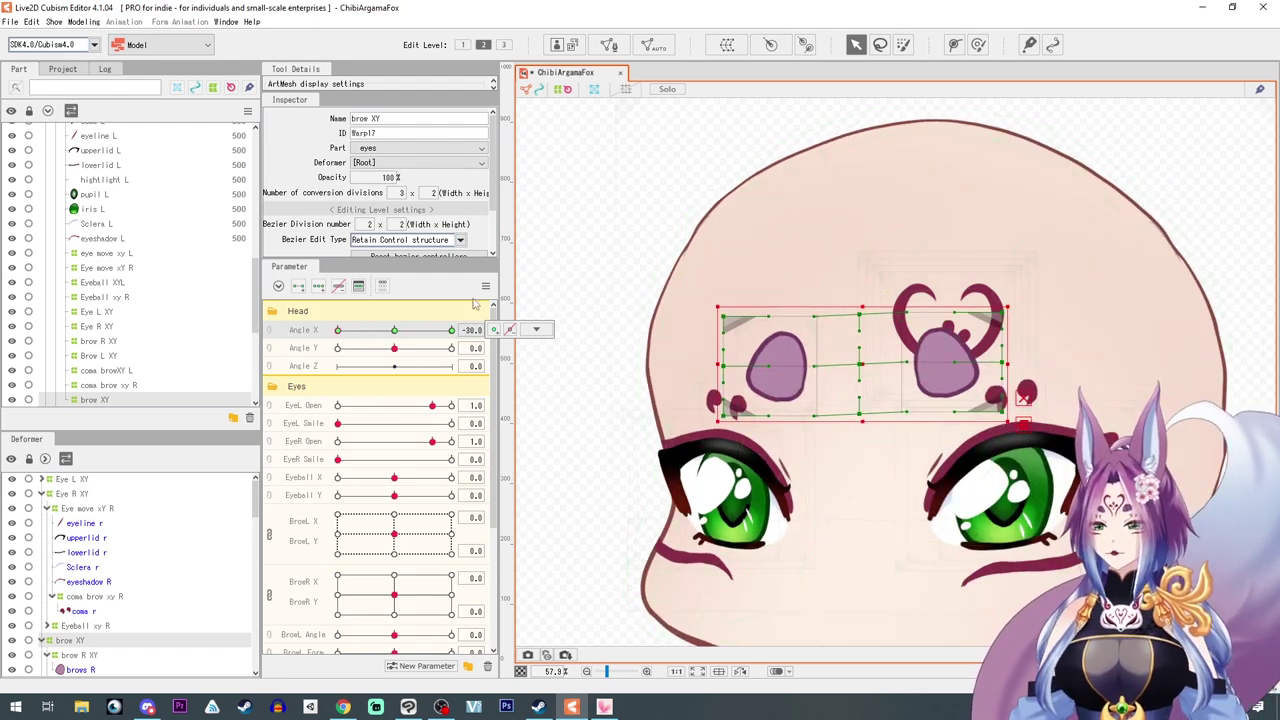
{"action": "left_click", "coordinate": [485, 286]}
{"action": "left_click", "coordinate": [566, 382]}
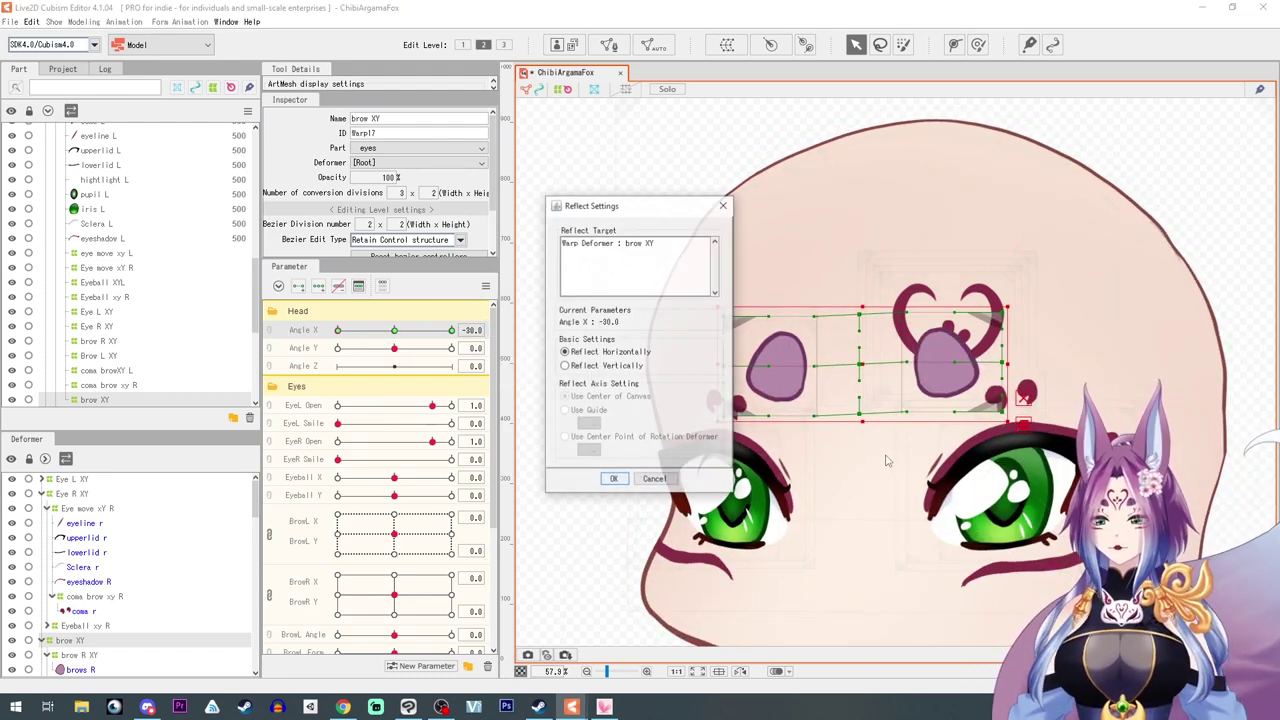
{"action": "left_click", "coordinate": [655, 480]}
At Angle X 30.0, adjust the brow XY grid around both brows, narrowing the far brow's section and moving it slightly inward
{"action": "left_click", "coordinate": [451, 331]}
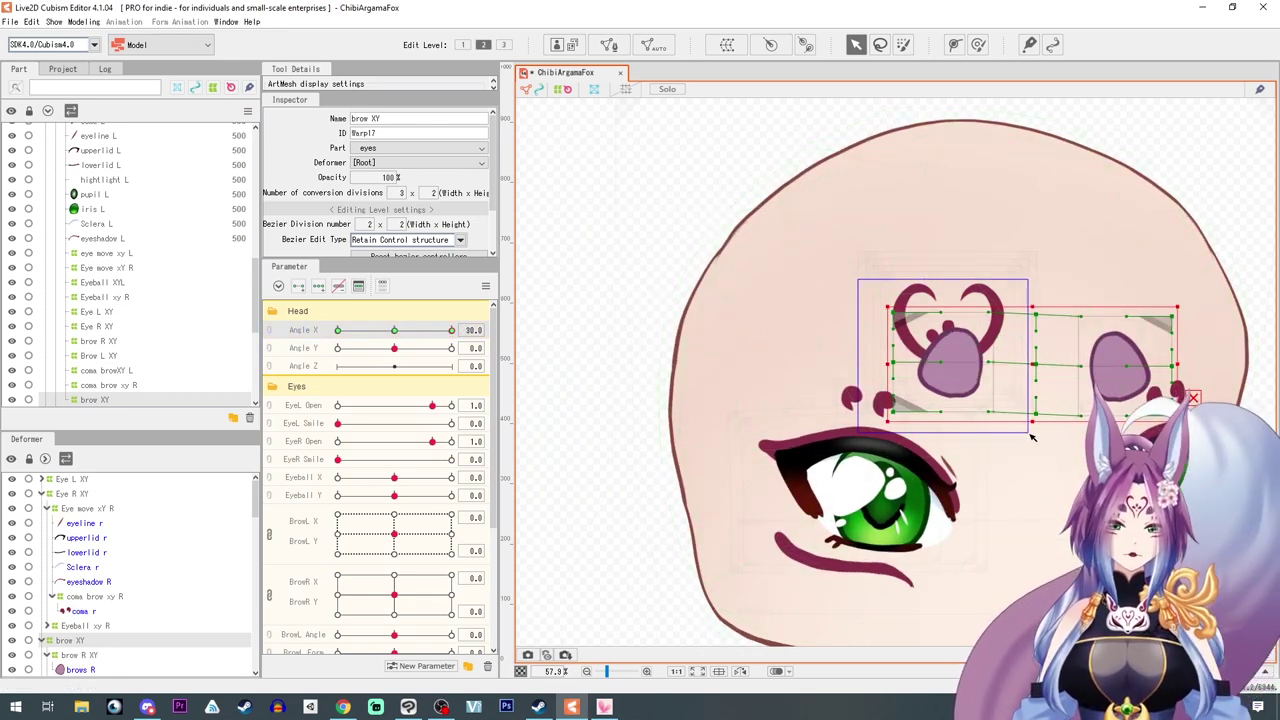
{"action": "left_click", "coordinate": [937, 343]}
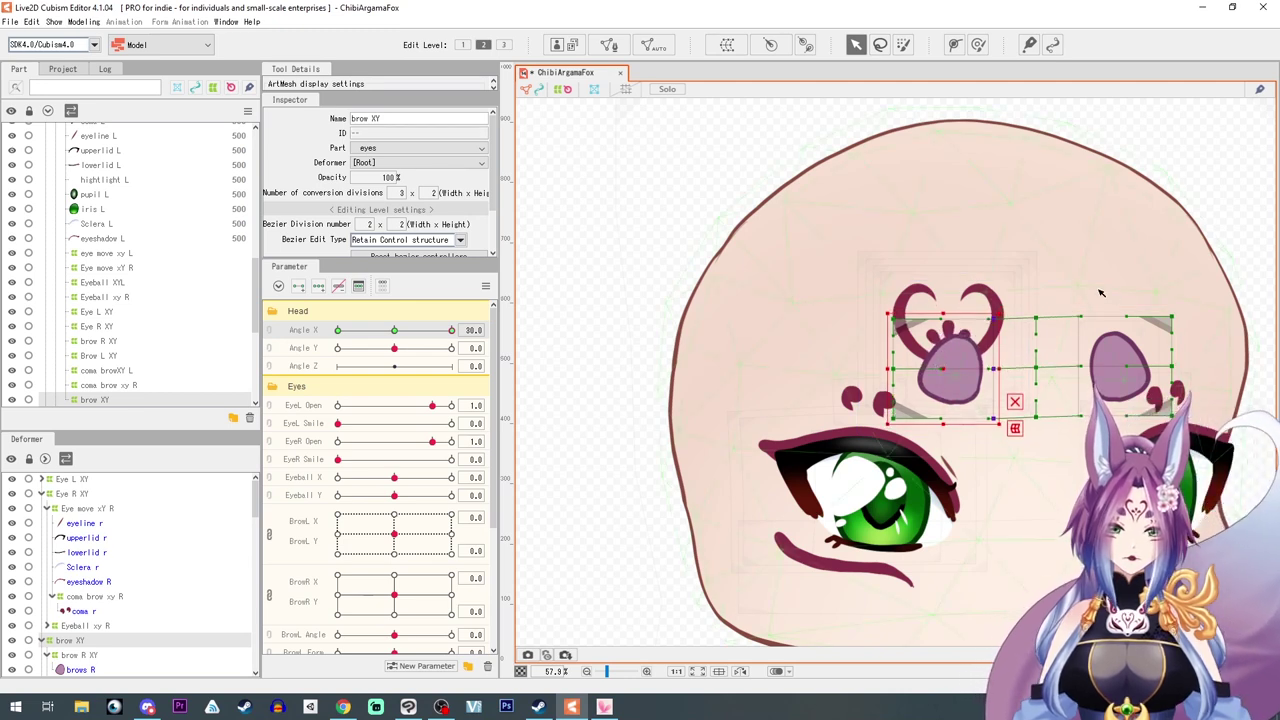
{"action": "left_click_drag", "start_coordinate": [1050, 285], "coordinate": [1177, 418]}
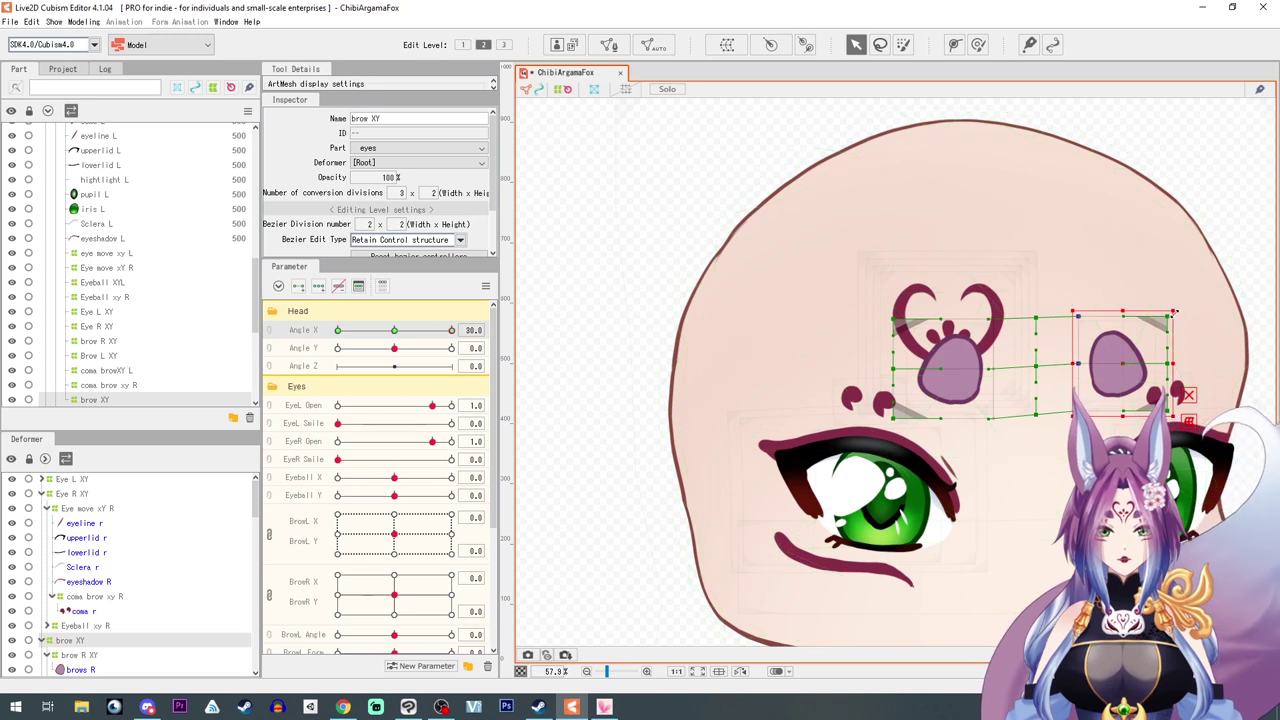
{"action": "left_click_drag", "start_coordinate": [1173, 313], "coordinate": [1174, 318]}
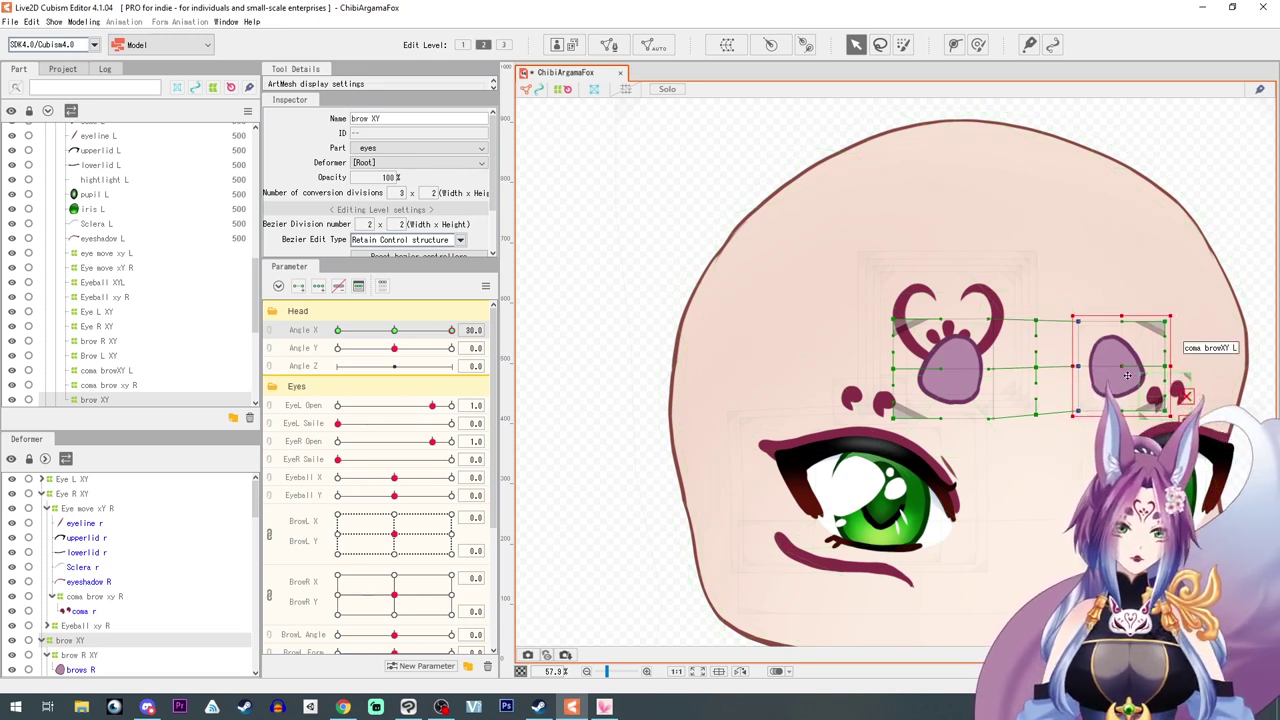
{"action": "left_click_drag", "start_coordinate": [1120, 367], "coordinate": [1113, 367]}
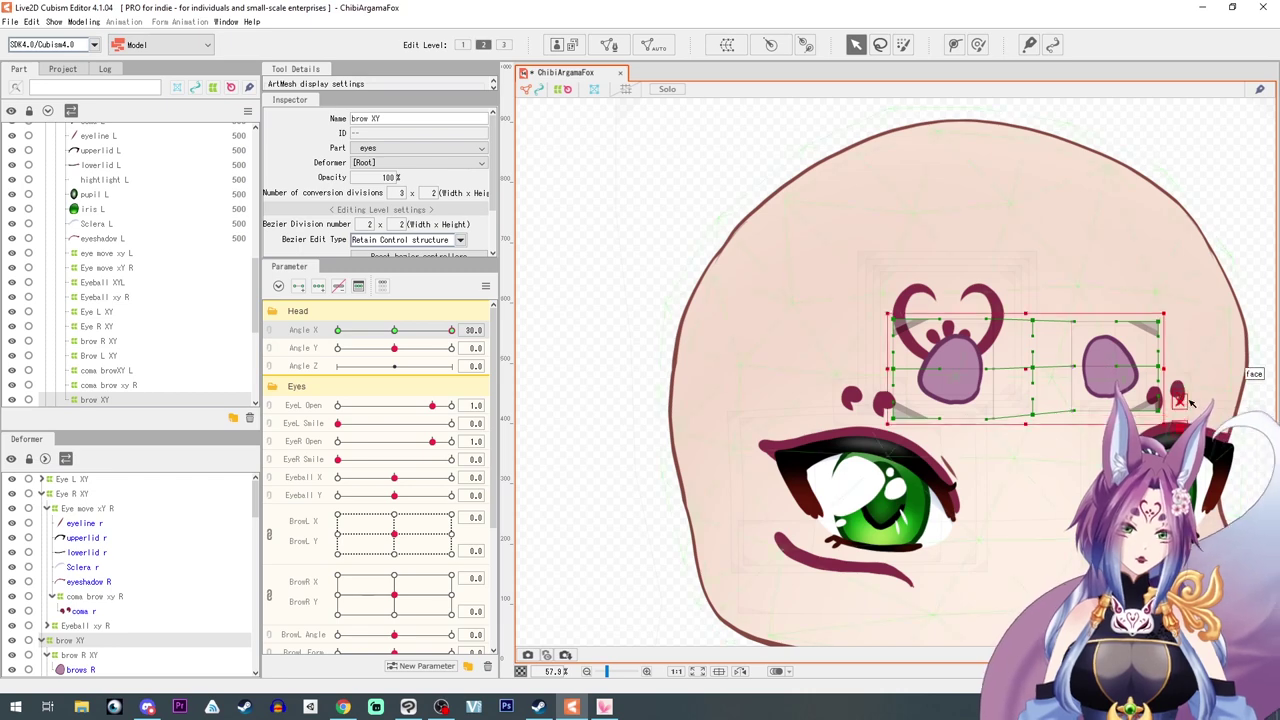
{"action": "left_click", "coordinate": [1011, 392]}
{"action": "left_click", "coordinate": [560, 311]}
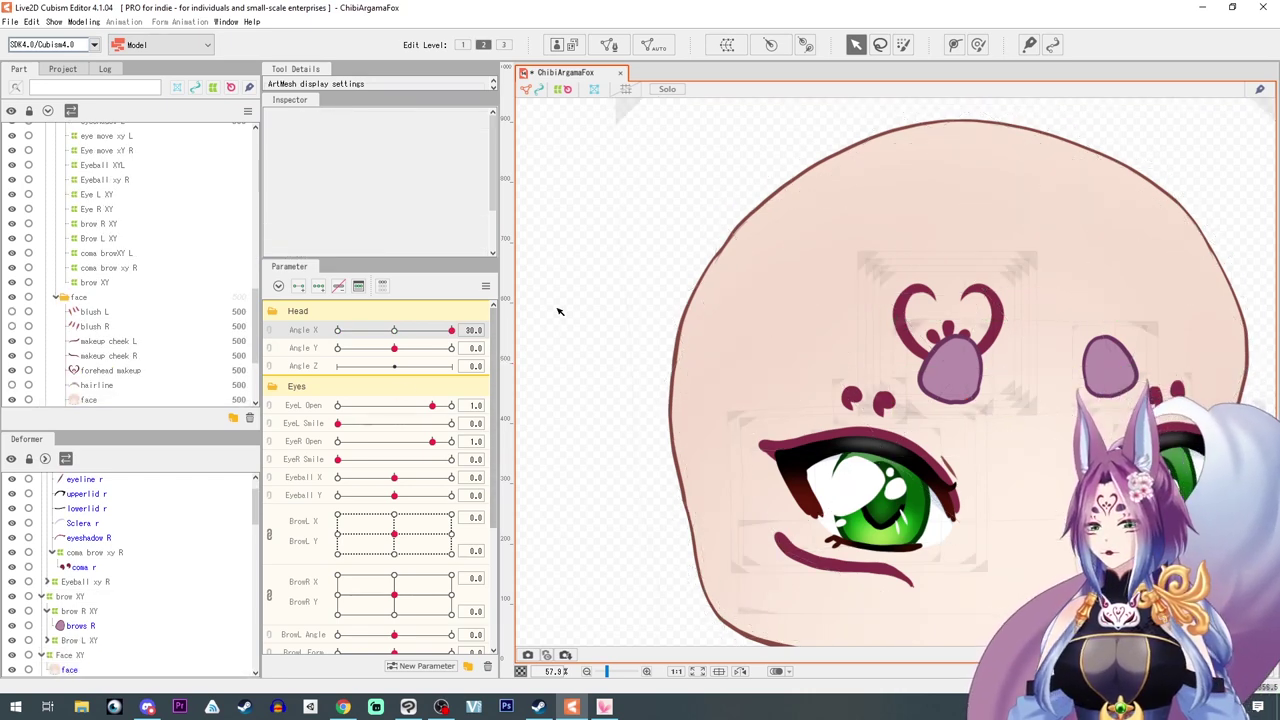
Preview the brow movement across Angle X with the deformers and the forehead makeup hidden, and return Angle X to 0.0
{"action": "mouse_move", "coordinate": [449, 330]}
{"action": "left_mouse_down"}
{"action": "mouse_move", "coordinate": [290, 338]}
{"action": "mouse_move", "coordinate": [495, 343]}
{"action": "mouse_move", "coordinate": [270, 336]}
{"action": "mouse_move", "coordinate": [461, 349]}
{"action": "left_mouse_up"}
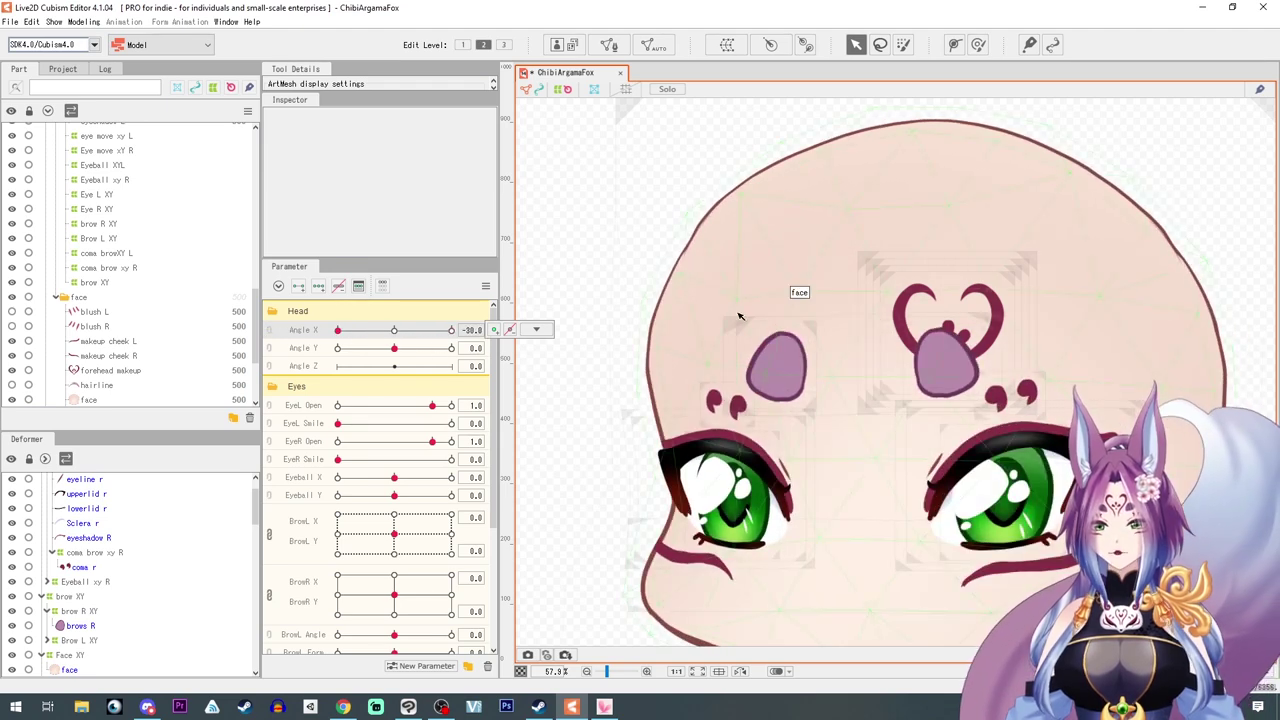
{"action": "left_click", "coordinate": [563, 90]}
{"action": "left_click_drag", "start_coordinate": [366, 334], "coordinate": [439, 345]}
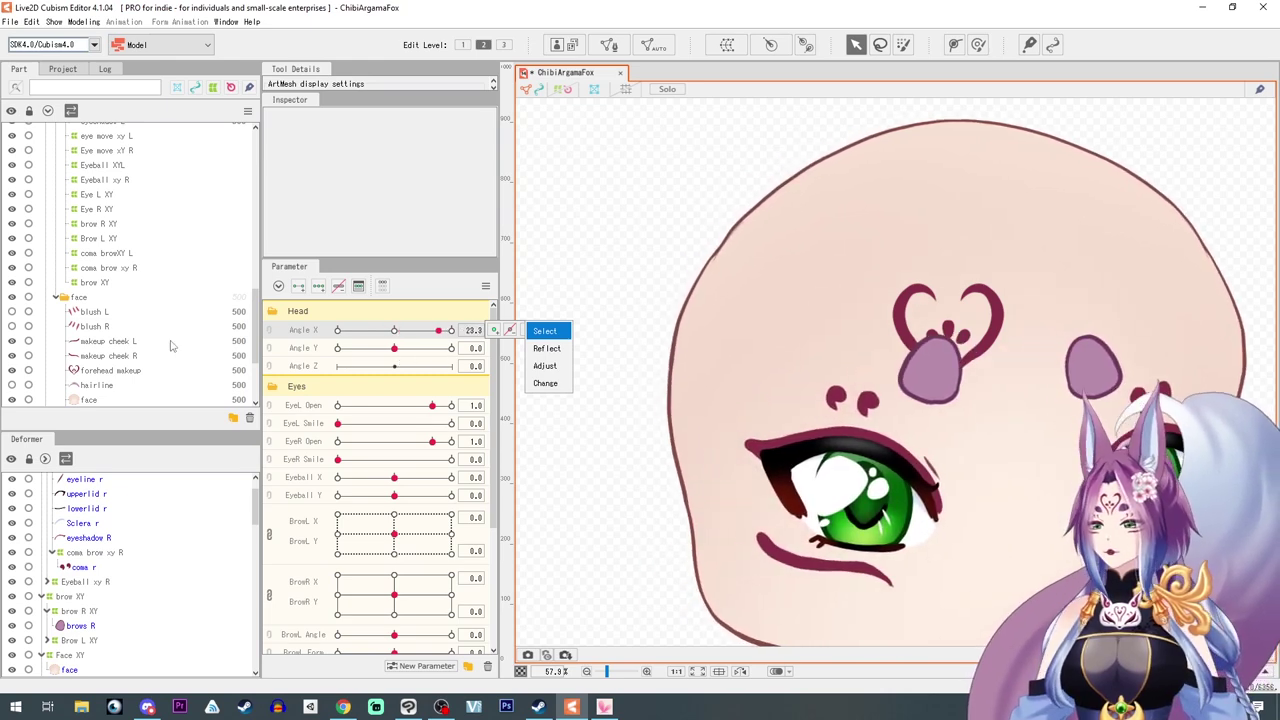
{"action": "left_click", "coordinate": [13, 372]}
{"action": "left_click", "coordinate": [13, 372]}
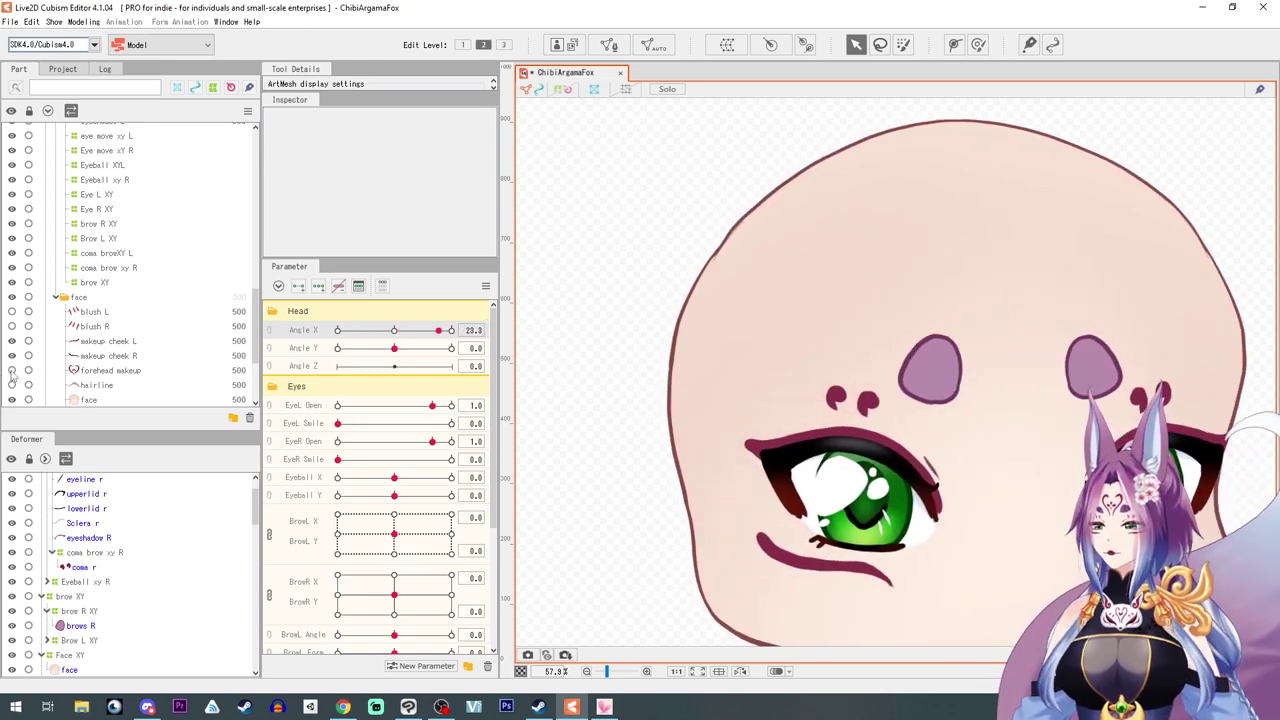
{"action": "left_click_drag", "start_coordinate": [422, 338], "coordinate": [393, 331]}
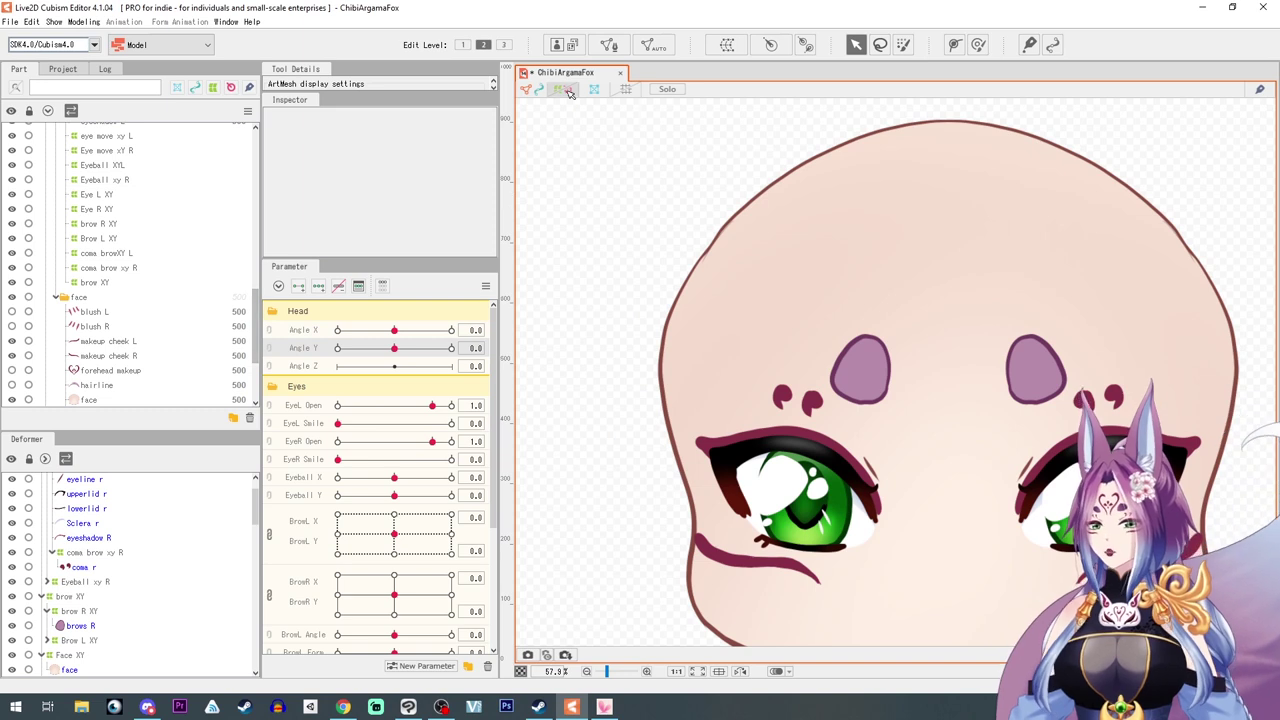
Add three Angle Y keys to the brow XY deformer and, at Angle Y 30.0, raise it and bow its middle upward
{"action": "left_click", "coordinate": [824, 330]}
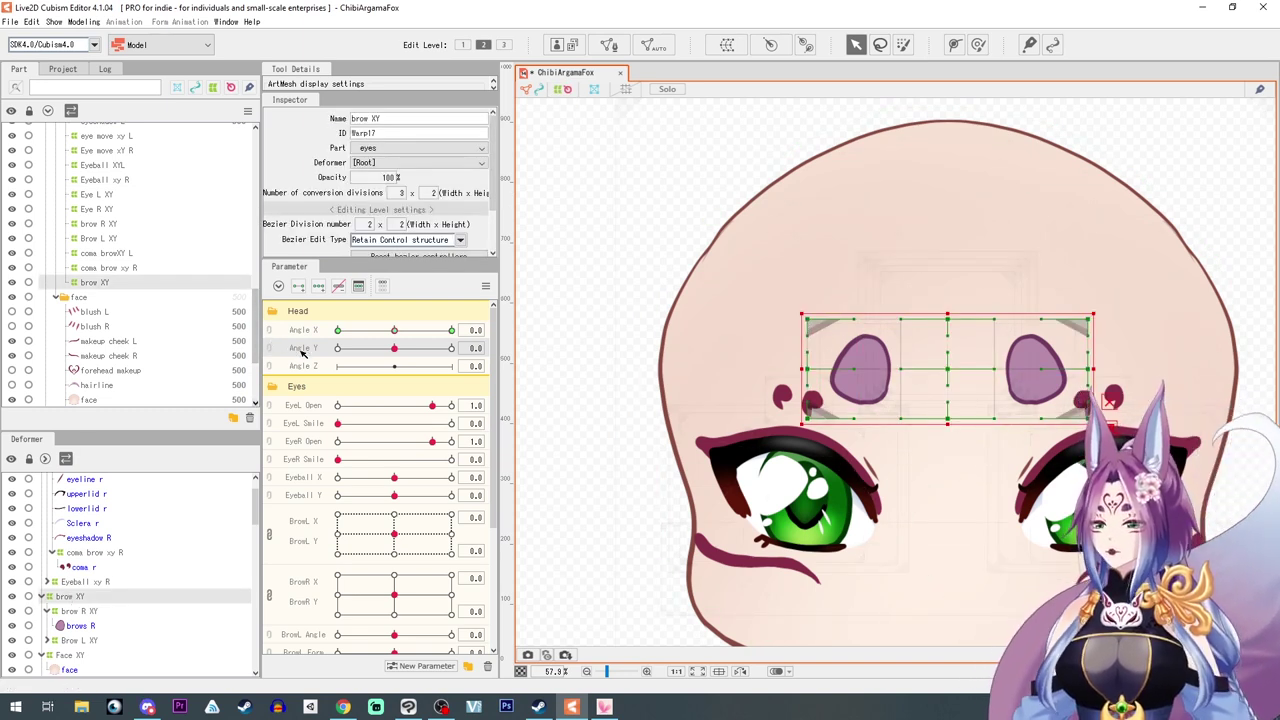
{"action": "left_click_drag", "start_coordinate": [394, 347], "coordinate": [486, 349]}
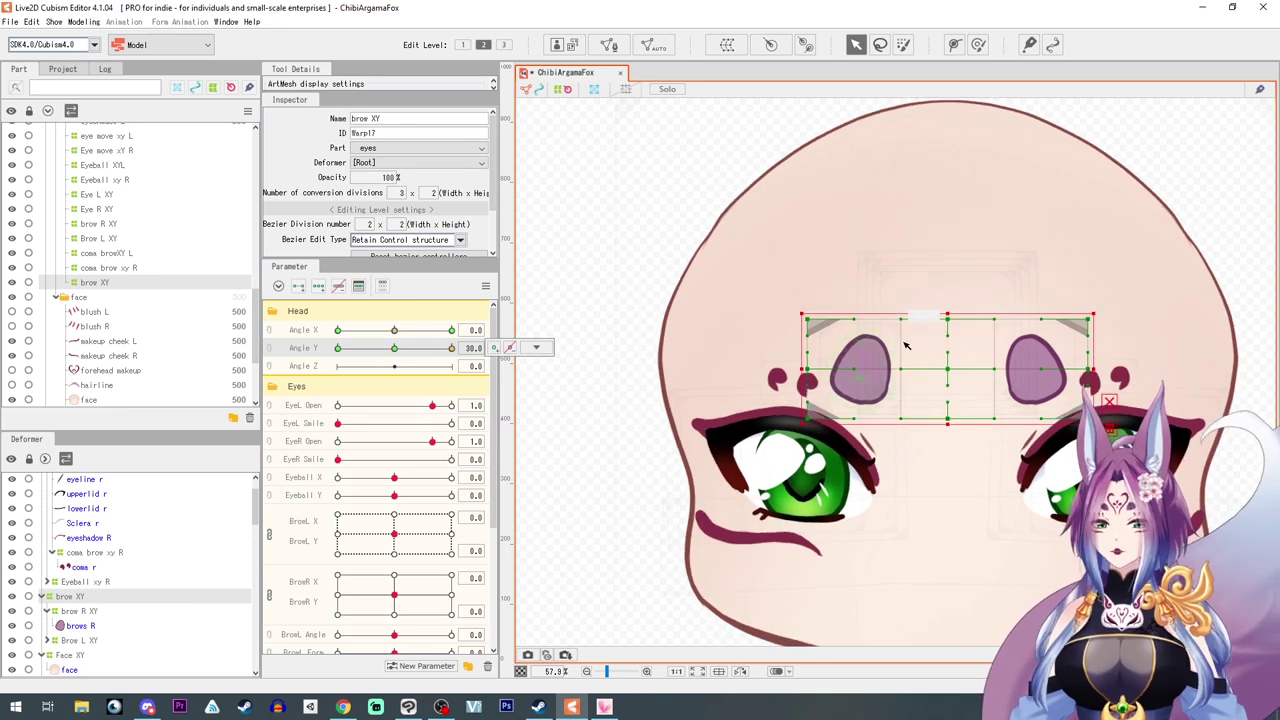
{"action": "left_click_drag", "start_coordinate": [947, 370], "coordinate": [947, 344]}
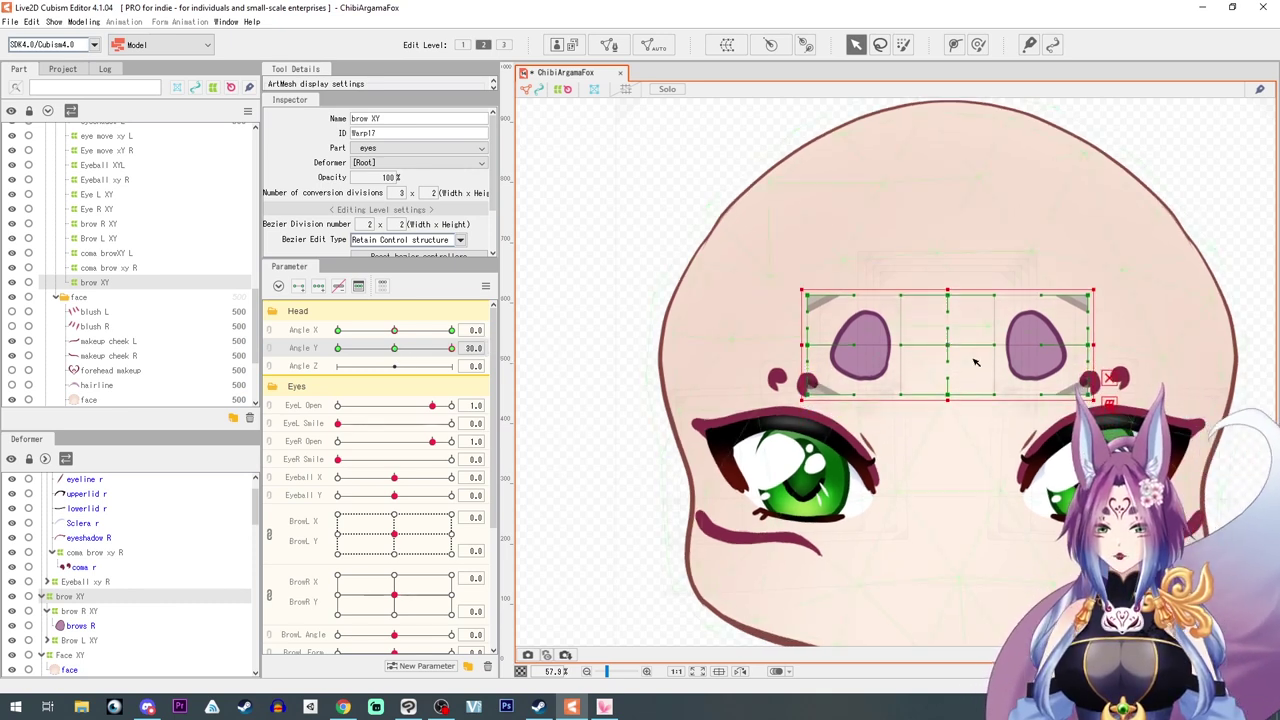
{"action": "left_click", "coordinate": [1109, 378]}
{"action": "left_click_drag", "start_coordinate": [948, 345], "coordinate": [948, 290]}
{"action": "left_click_drag", "start_coordinate": [950, 396], "coordinate": [950, 381]}
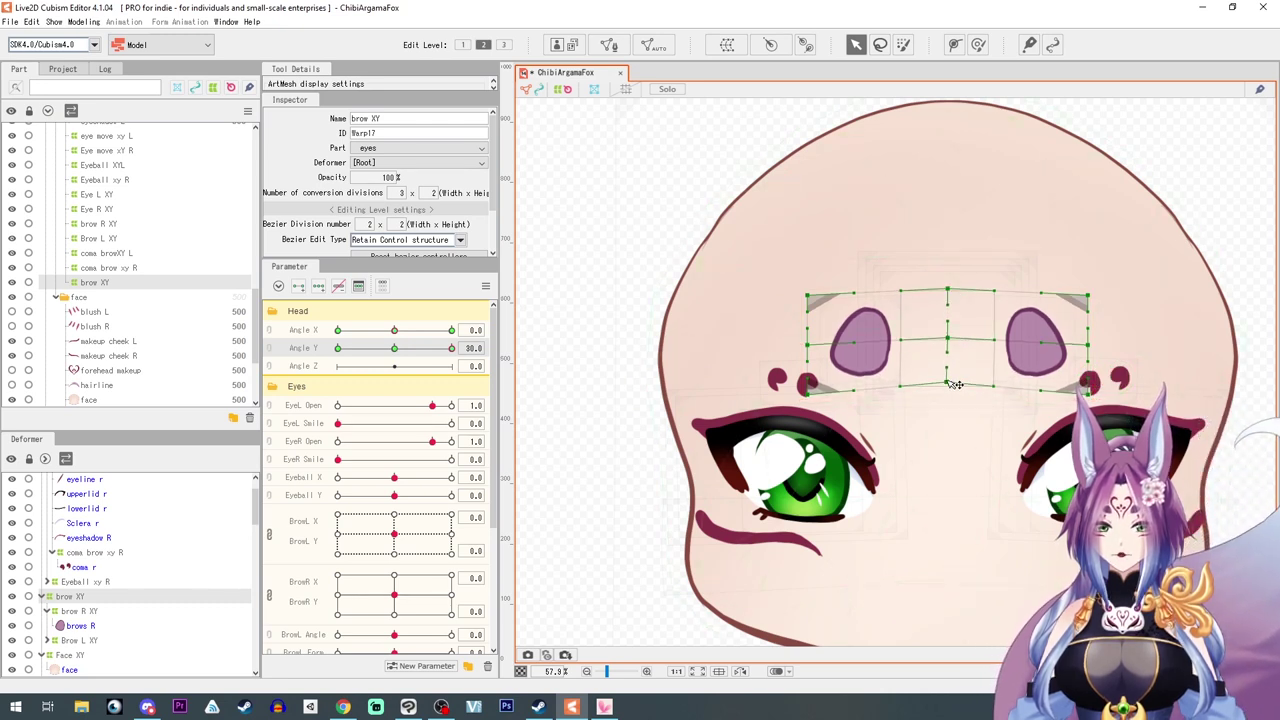
{"action": "mouse_move", "coordinate": [387, 600]}
{"action": "left_mouse_down"}
{"action": "mouse_move", "coordinate": [312, 595]}
{"action": "mouse_move", "coordinate": [396, 597]}
{"action": "left_mouse_up"}
{"action": "mouse_move", "coordinate": [400, 536]}
{"action": "left_mouse_down"}
{"action": "mouse_move", "coordinate": [385, 534]}
{"action": "mouse_move", "coordinate": [399, 531]}
{"action": "left_mouse_up"}
At Angle Y -30.0, lower the brow XY deformer toward the eyes and bow its middle downward
{"action": "left_click_drag", "start_coordinate": [437, 351], "coordinate": [258, 384]}
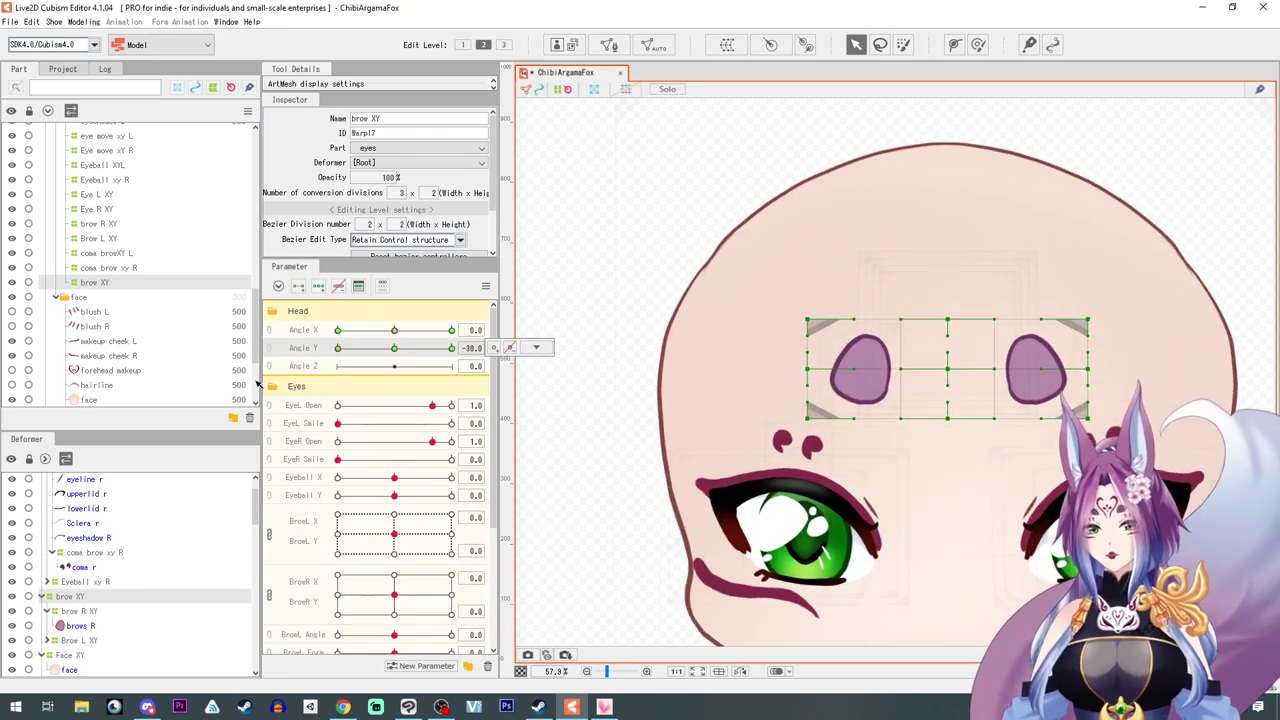
{"action": "left_click", "coordinate": [66, 597]}
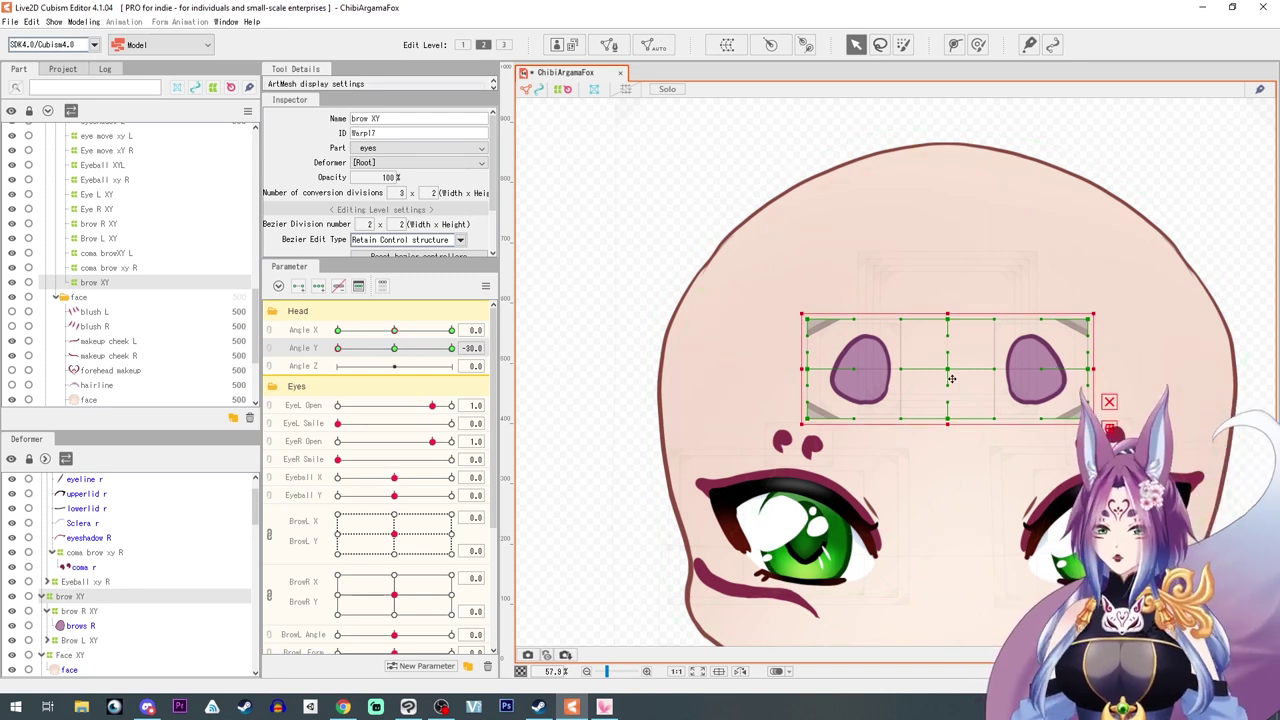
{"action": "left_click_drag", "start_coordinate": [948, 371], "coordinate": [953, 463]}
{"action": "left_click", "coordinate": [1117, 434]}
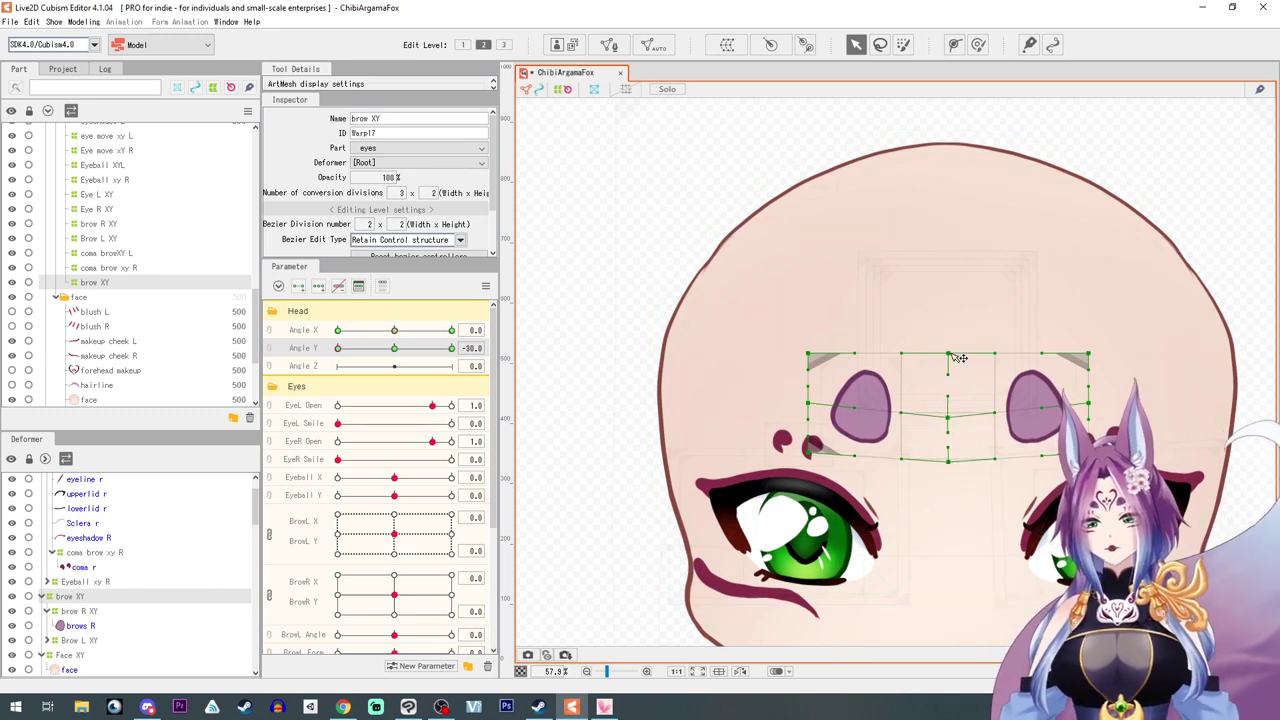
{"action": "left_click_drag", "start_coordinate": [958, 357], "coordinate": [956, 374]}
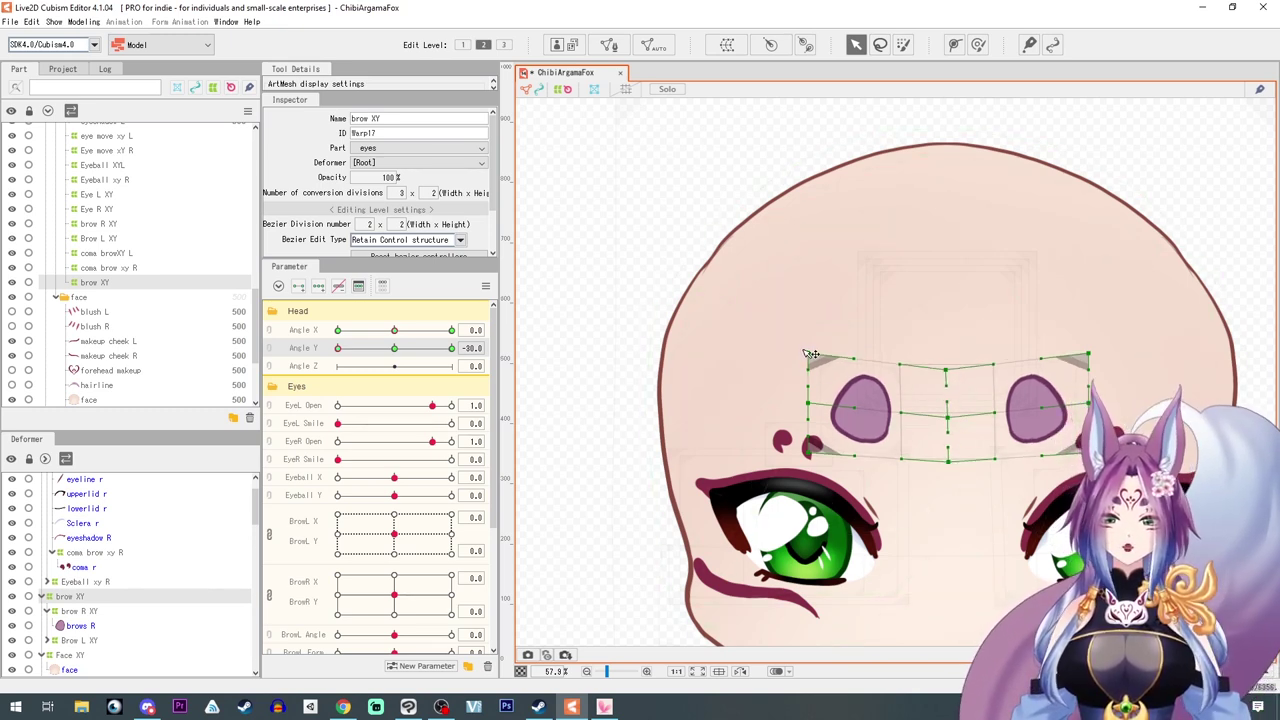
{"action": "mouse_move", "coordinate": [386, 540]}
{"action": "left_mouse_down"}
{"action": "mouse_move", "coordinate": [392, 555]}
{"action": "mouse_move", "coordinate": [393, 536]}
{"action": "left_mouse_up"}
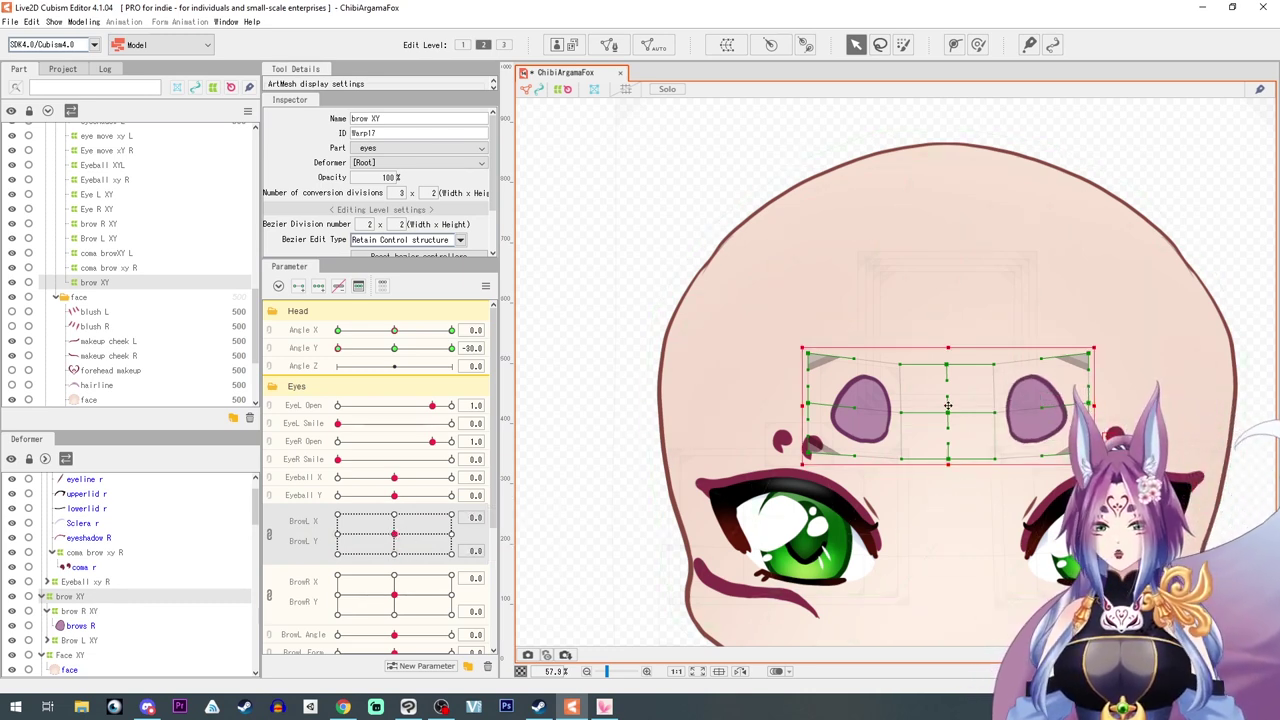
{"action": "left_click_drag", "start_coordinate": [947, 405], "coordinate": [948, 409]}
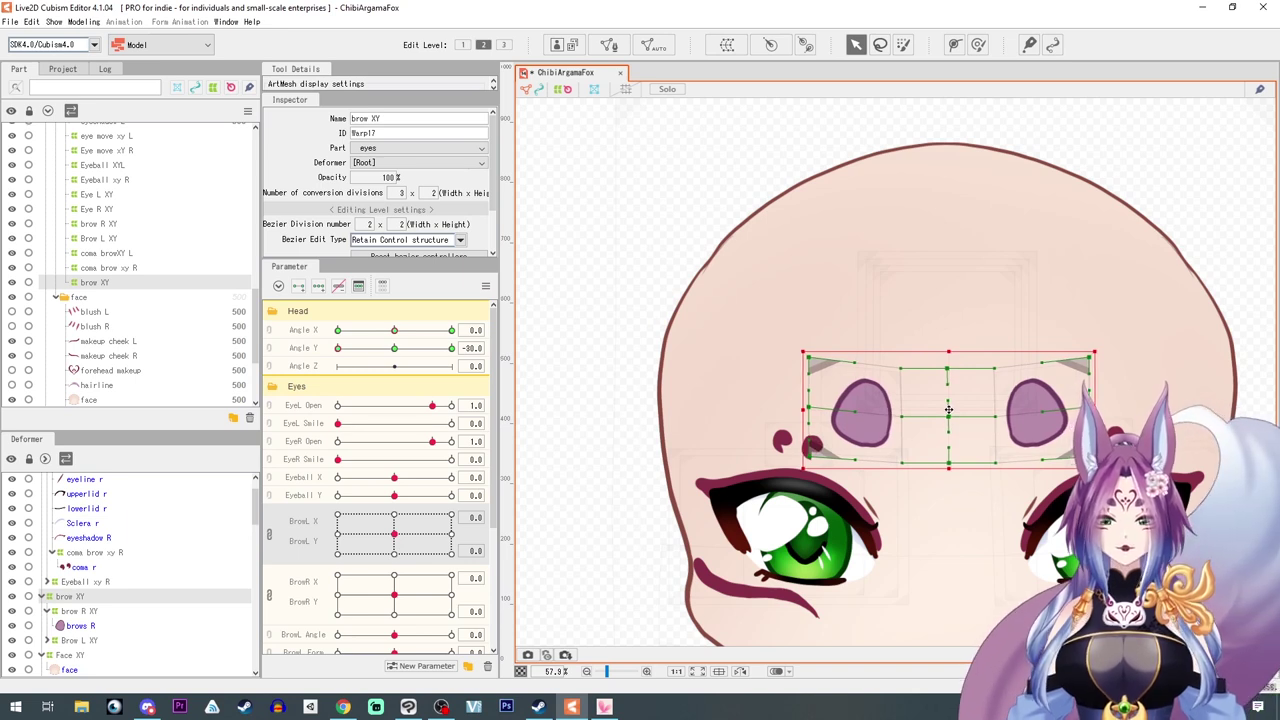
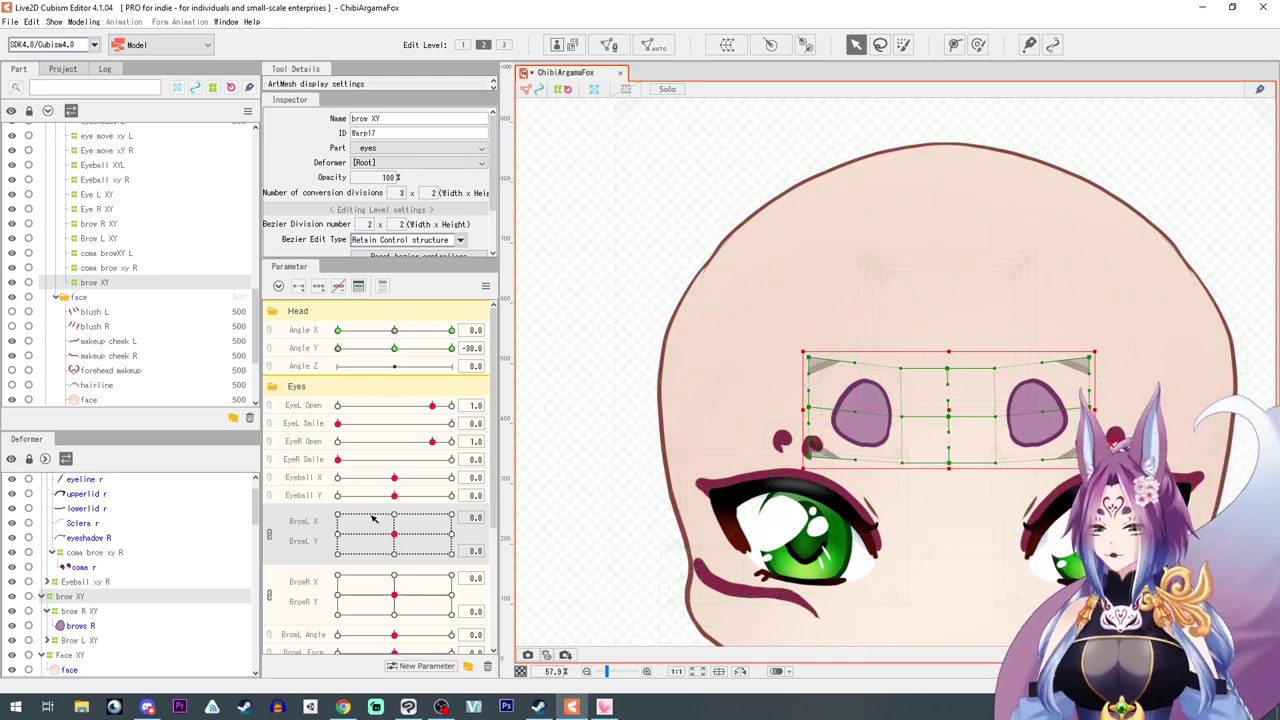
{"action": "mouse_move", "coordinate": [392, 533]}
{"action": "left_mouse_down"}
{"action": "mouse_move", "coordinate": [418, 565]}
{"action": "mouse_move", "coordinate": [394, 535]}
{"action": "left_mouse_up"}
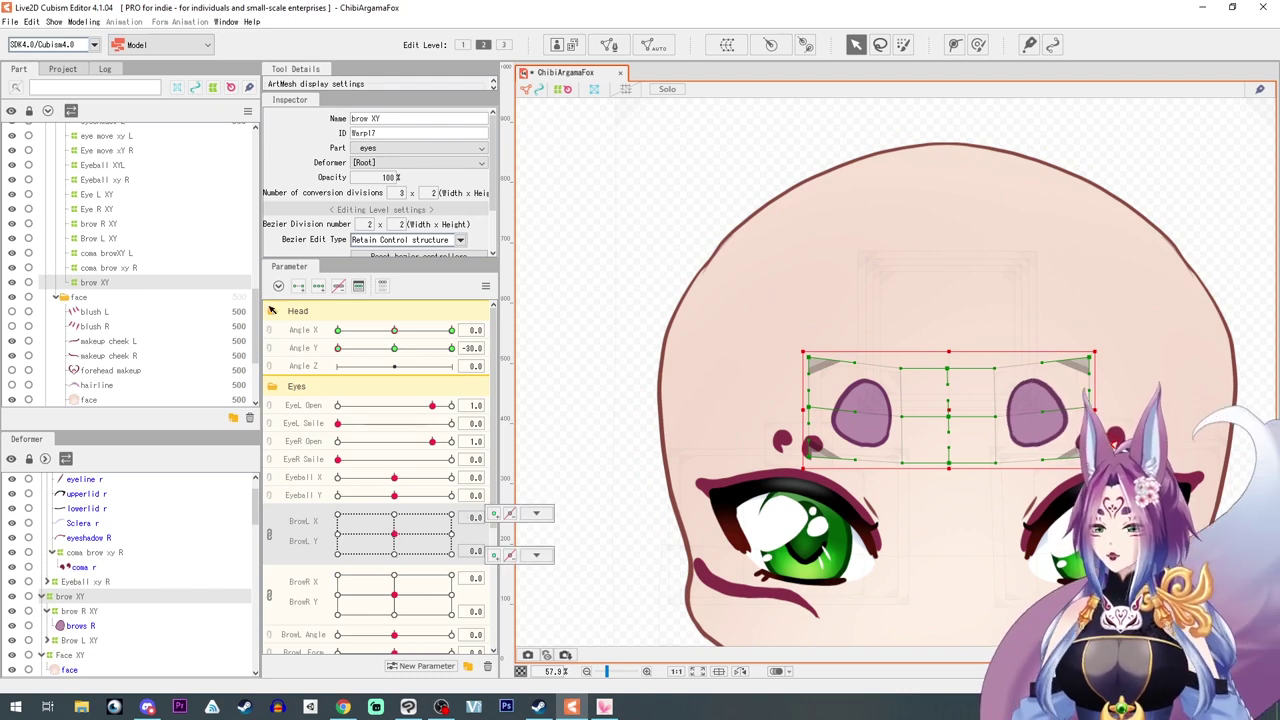
Link Angle X with Angle Y and automatically generate the four corner shapes for the selected brow XY deformer
{"action": "left_click", "coordinate": [269, 338]}
{"action": "left_click", "coordinate": [398, 351]}
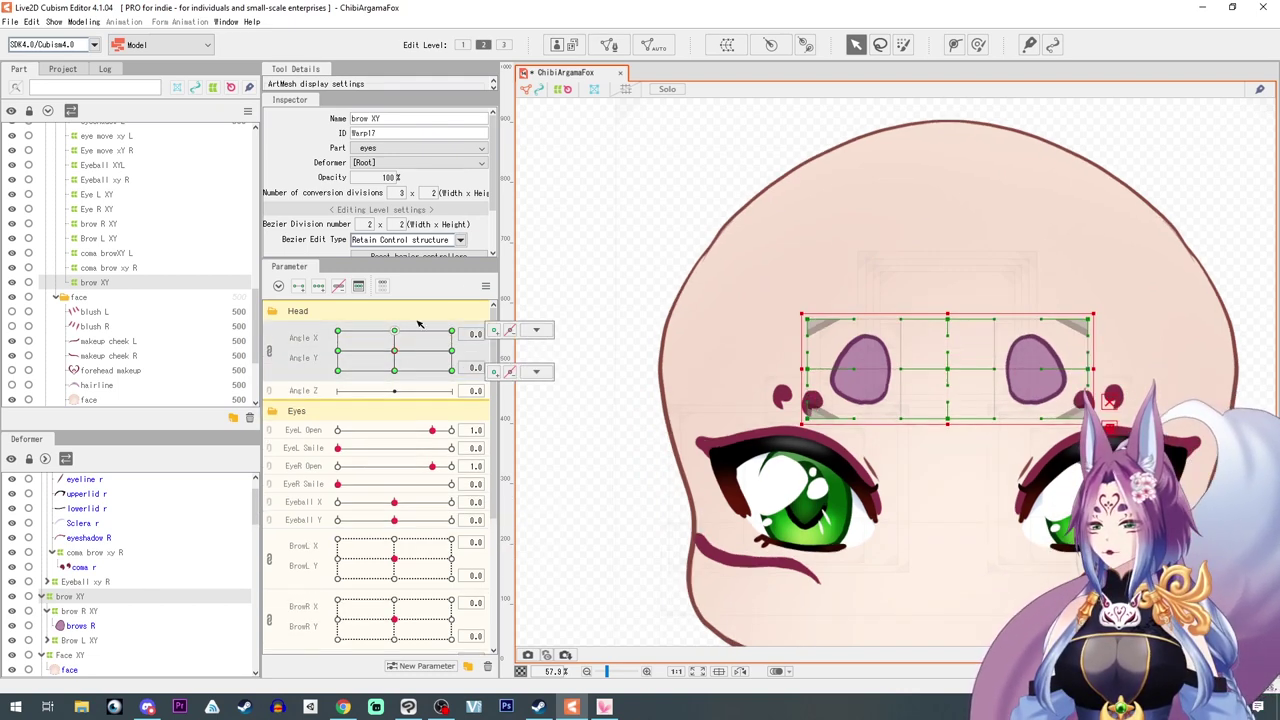
{"action": "left_click", "coordinate": [485, 286]}
{"action": "left_click", "coordinate": [577, 369]}
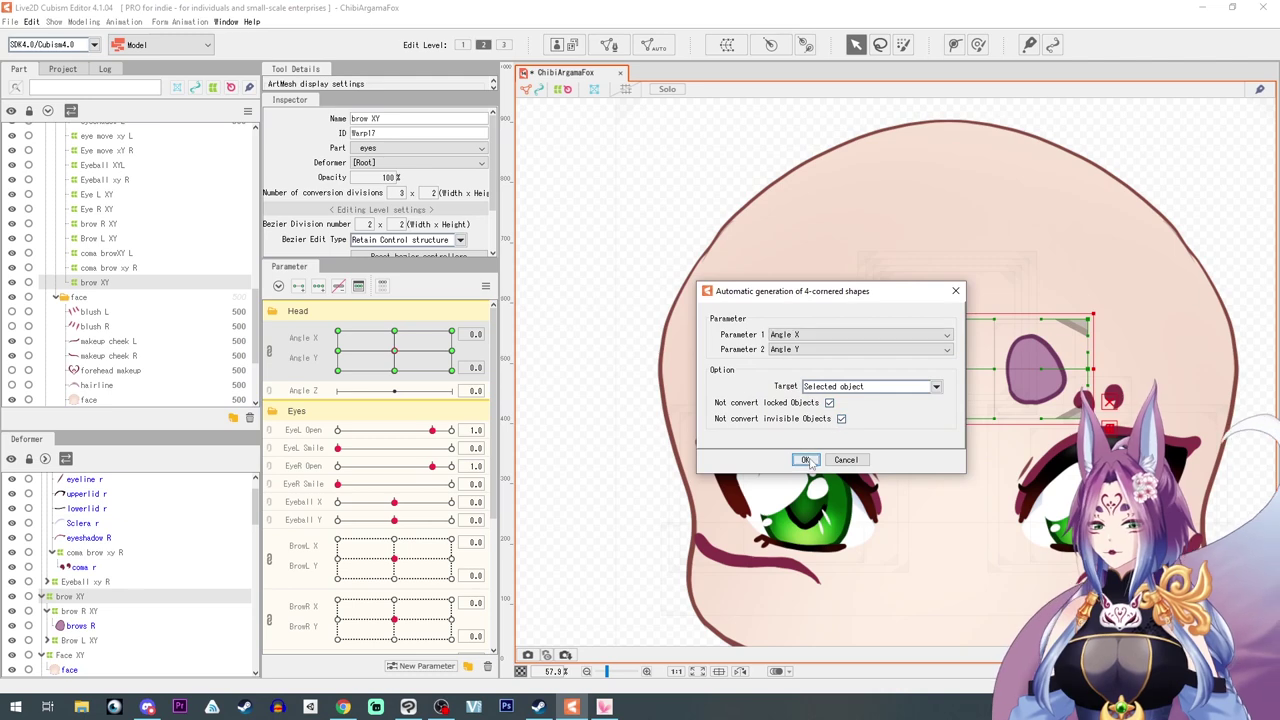
{"action": "key", "text": "Return"}
At Angle X -30.0 and Angle Y -30.0, nudge both brow sections of the brow XY grid slightly lower
{"action": "left_click_drag", "start_coordinate": [398, 351], "coordinate": [263, 395]}
{"action": "left_click", "coordinate": [536, 371]}
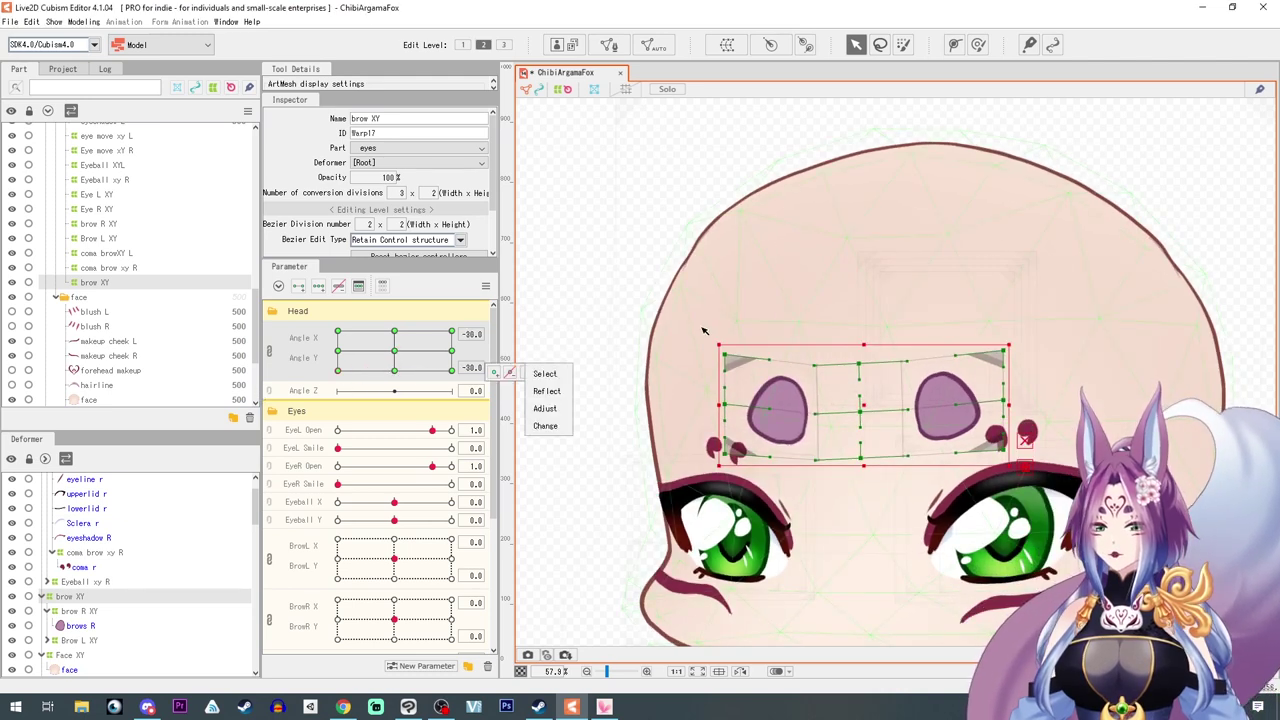
{"action": "left_click_drag", "start_coordinate": [702, 330], "coordinate": [829, 477]}
{"action": "left_click_drag", "start_coordinate": [774, 408], "coordinate": [773, 413]}
{"action": "left_click_drag", "start_coordinate": [875, 336], "coordinate": [1028, 478]}
{"action": "left_click_drag", "start_coordinate": [950, 403], "coordinate": [946, 407]}
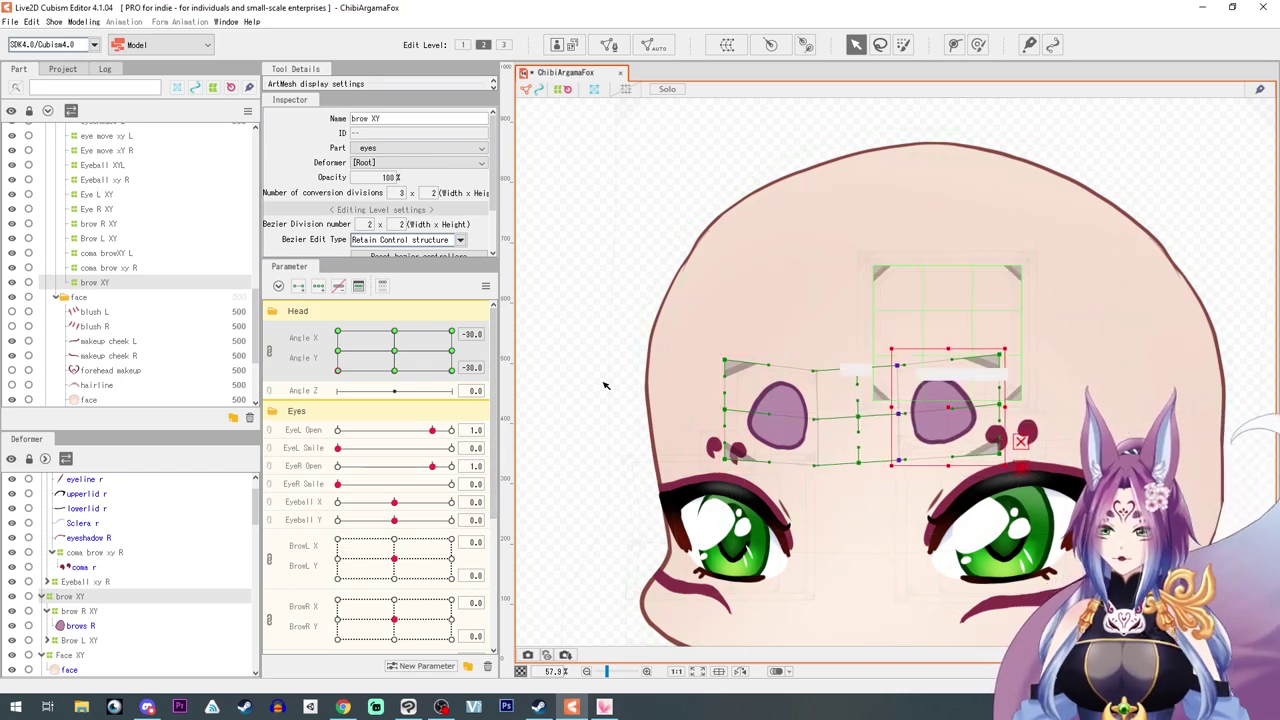
With Angle Y at 30.0, fine-tune the right brow's section of the brow XY grid at Angle X -30.0 and 30.0
{"action": "left_click_drag", "start_coordinate": [337, 372], "coordinate": [308, 302]}
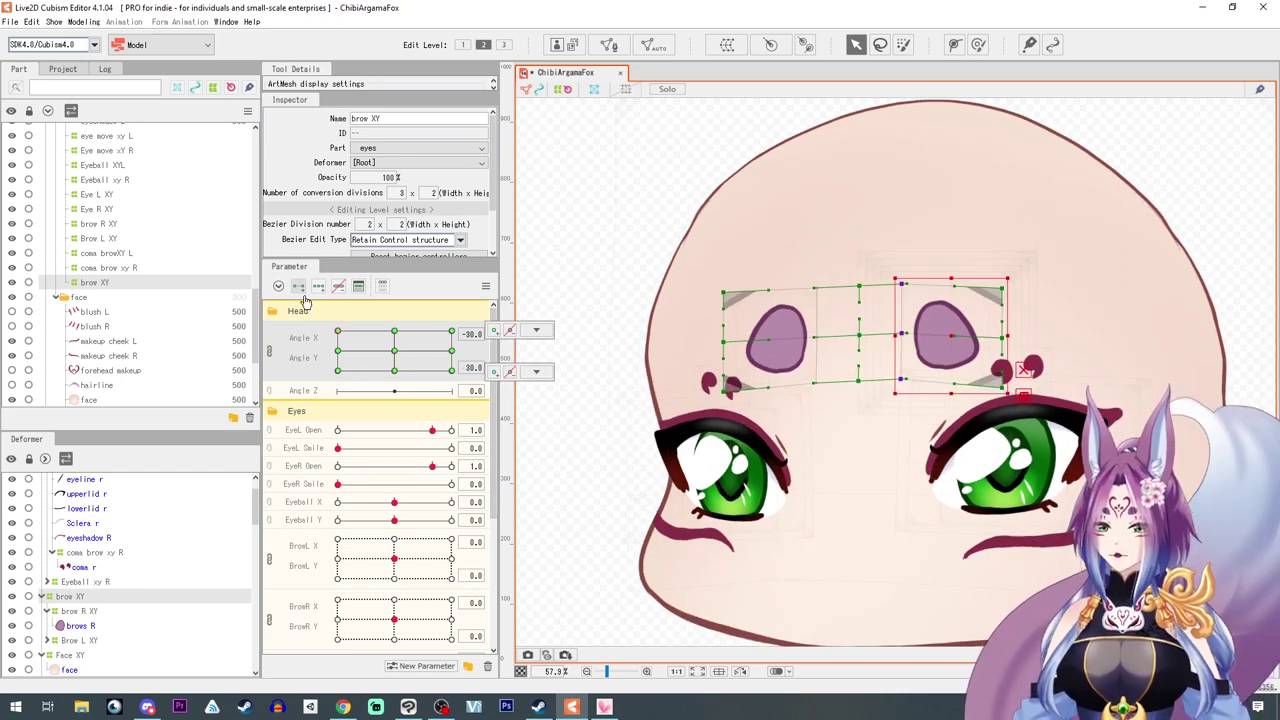
{"action": "left_click_drag", "start_coordinate": [678, 266], "coordinate": [840, 436]}
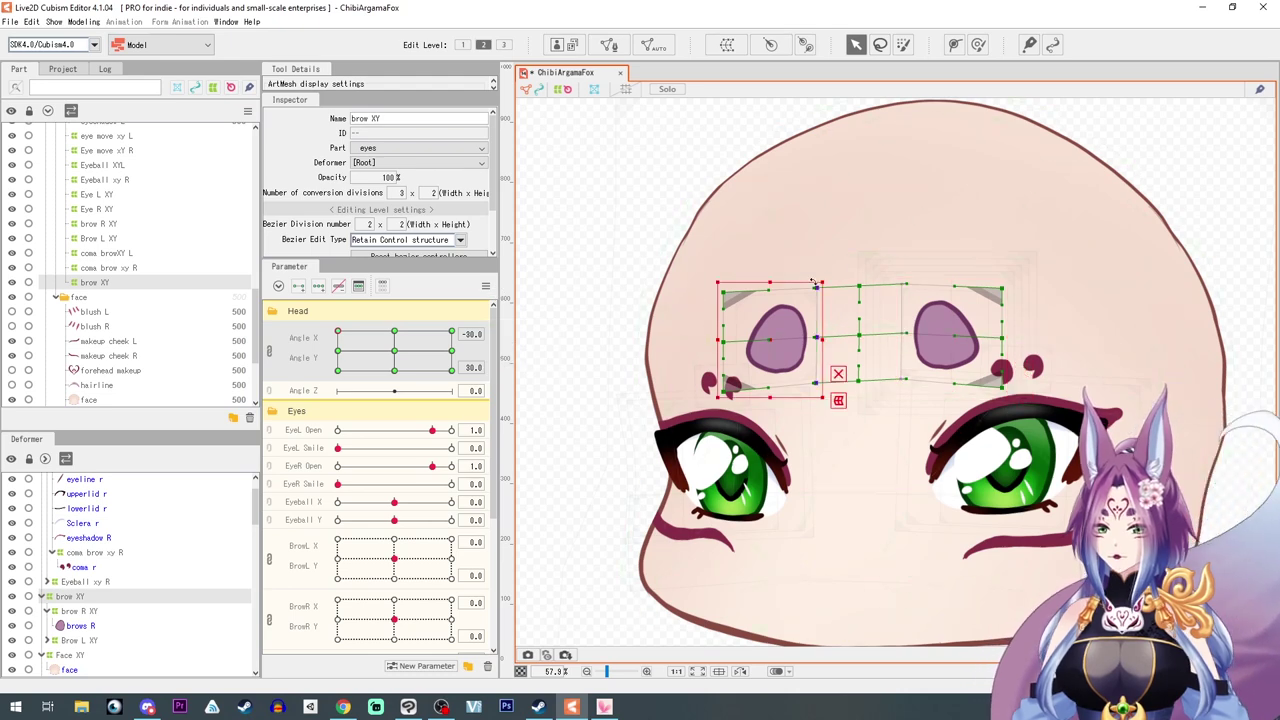
{"action": "left_click_drag", "start_coordinate": [716, 282], "coordinate": [718, 285]}
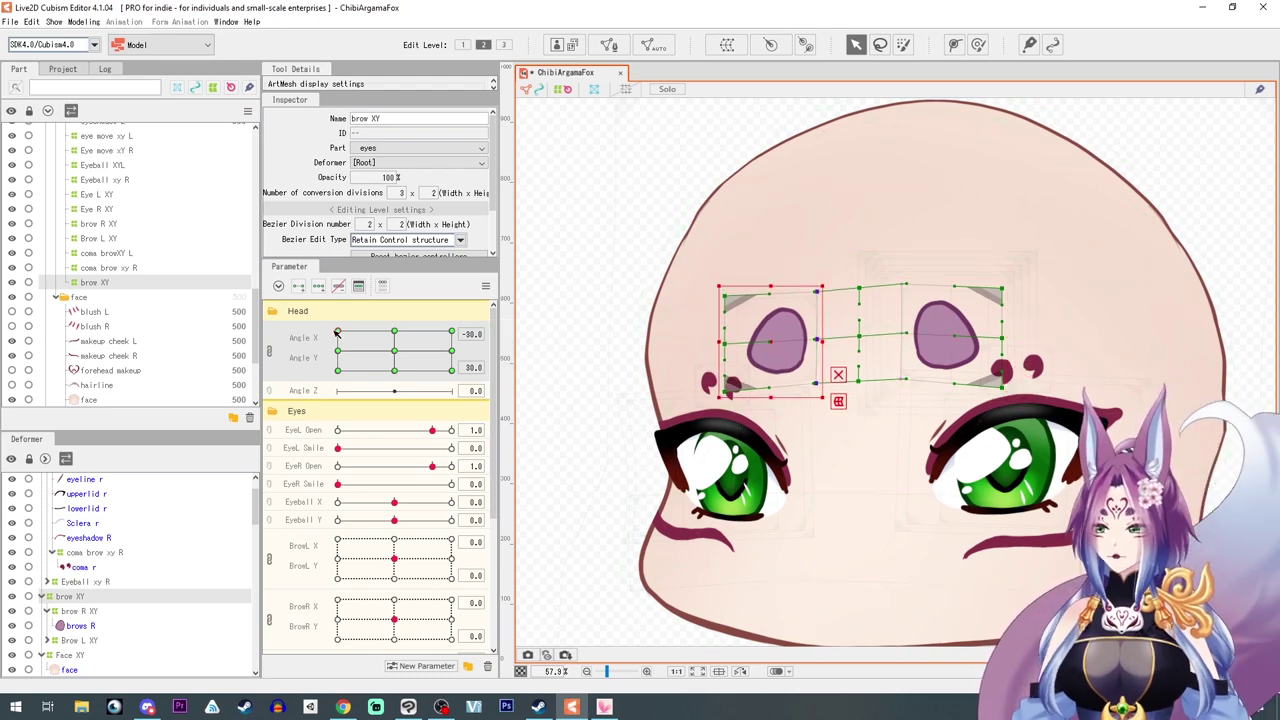
{"action": "left_click_drag", "start_coordinate": [337, 333], "coordinate": [470, 294]}
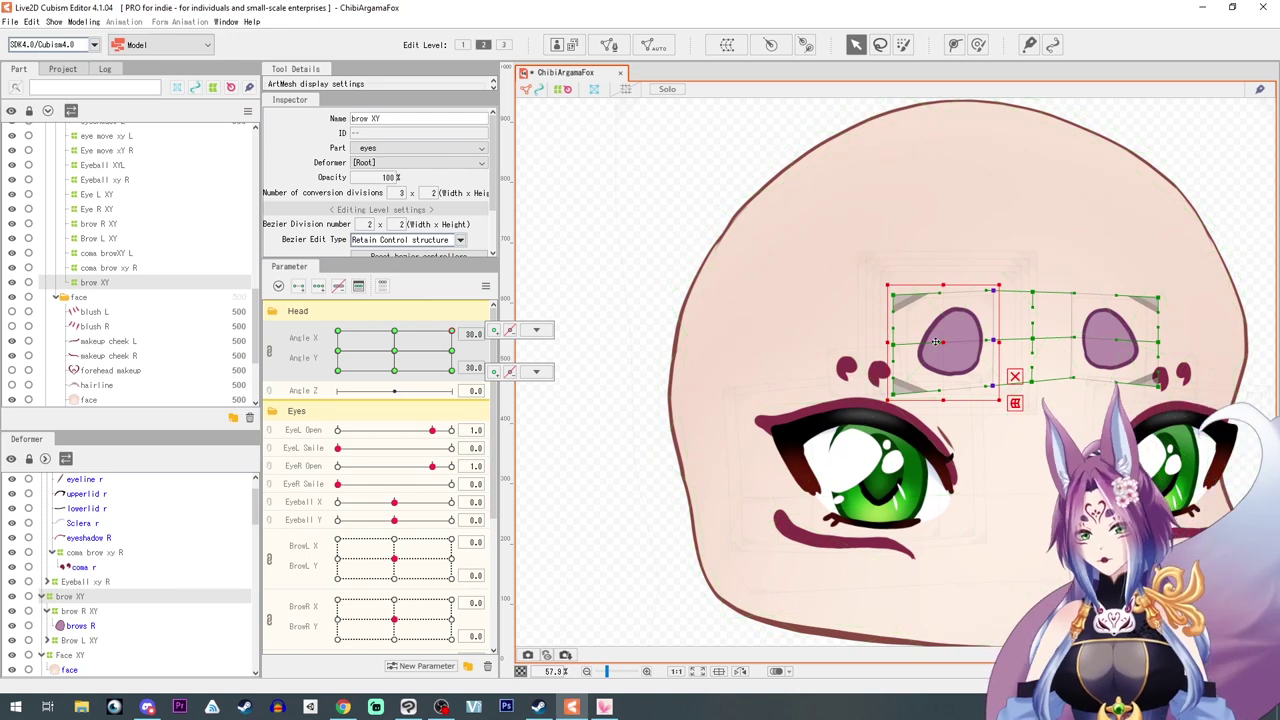
{"action": "left_click_drag", "start_coordinate": [939, 342], "coordinate": [942, 339]}
Check the brow shape at Angle X 30.0 and Angle Y -30.0, and return both angles to 0.0
{"action": "left_click_drag", "start_coordinate": [452, 331], "coordinate": [480, 408]}
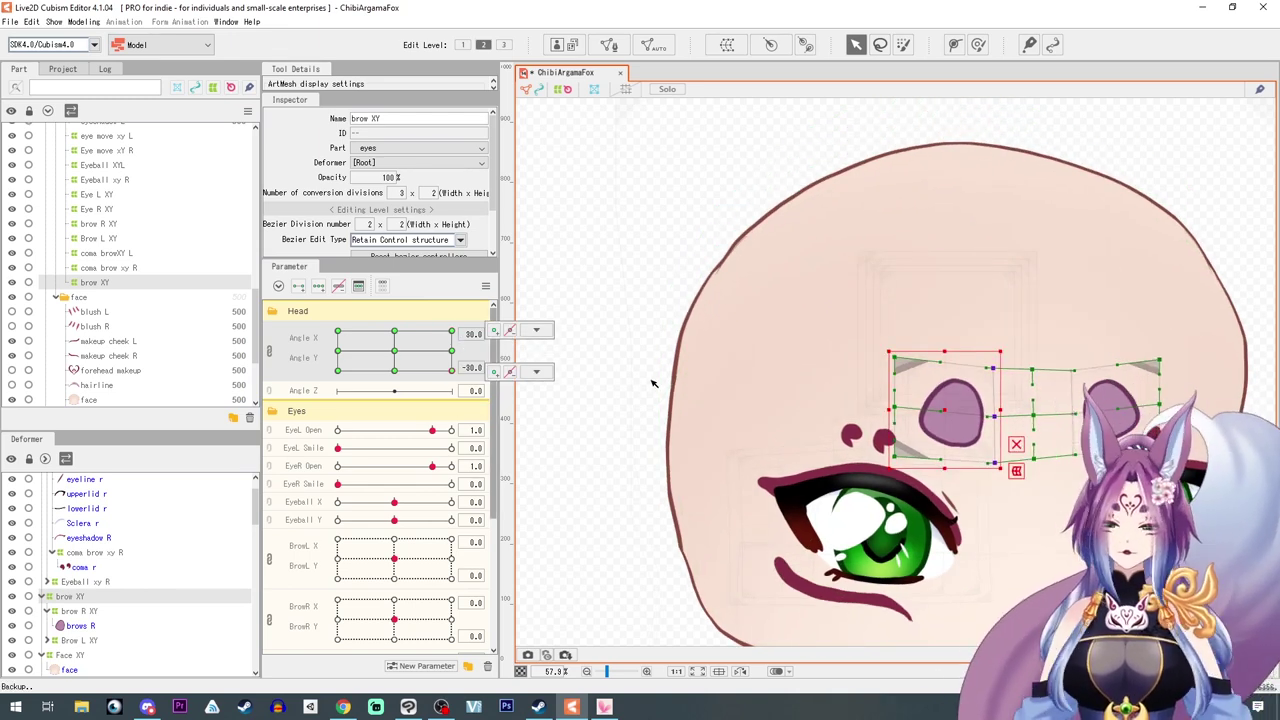
{"action": "left_click", "coordinate": [619, 365]}
{"action": "left_click_drag", "start_coordinate": [451, 371], "coordinate": [400, 353]}
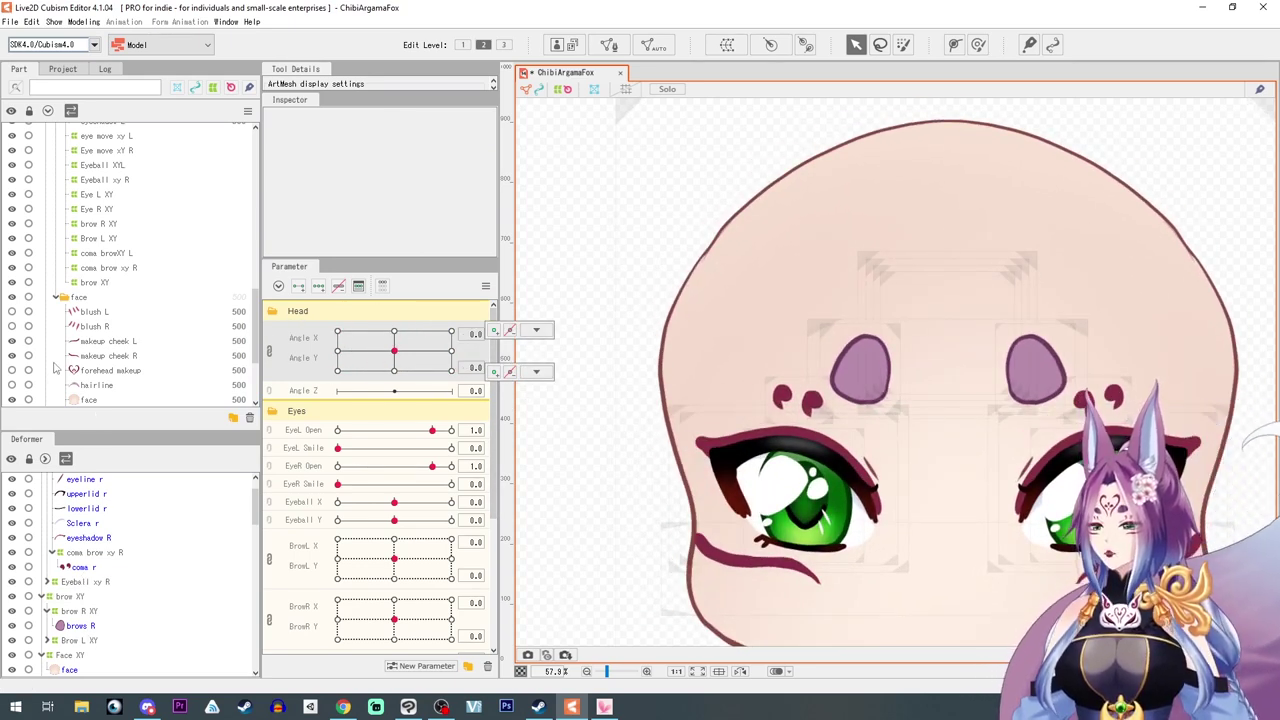
Show the forehead makeup again and select its mesh with the brow parameters in view
{"action": "left_click", "coordinate": [14, 371]}
{"action": "left_click", "coordinate": [111, 374]}
{"action": "scroll", "coordinate": [370, 562], "scroll_direction": "down", "scroll_amount": 5}
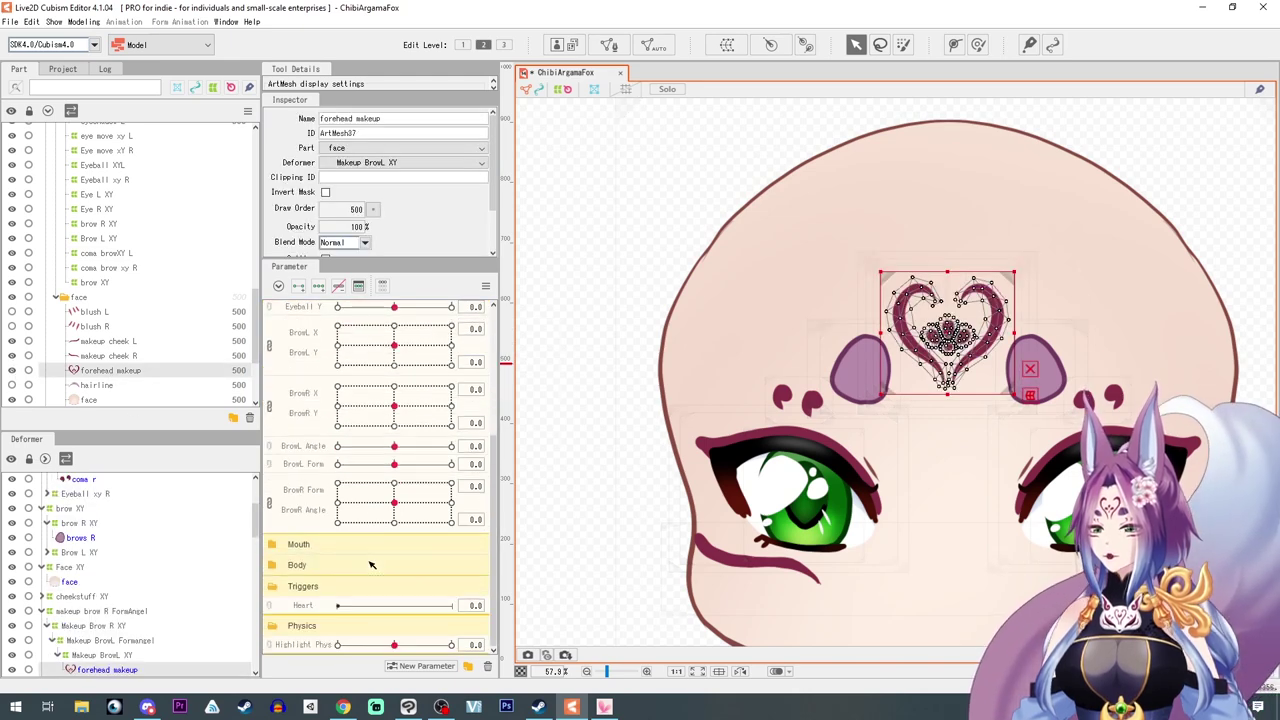
Add three keys on Angle X to the forehead makeup and move it at Angle X -30.0 to sit between the shifted brows
{"action": "scroll", "coordinate": [373, 566], "scroll_direction": "up", "scroll_amount": 5}
{"action": "left_click", "coordinate": [268, 351]}
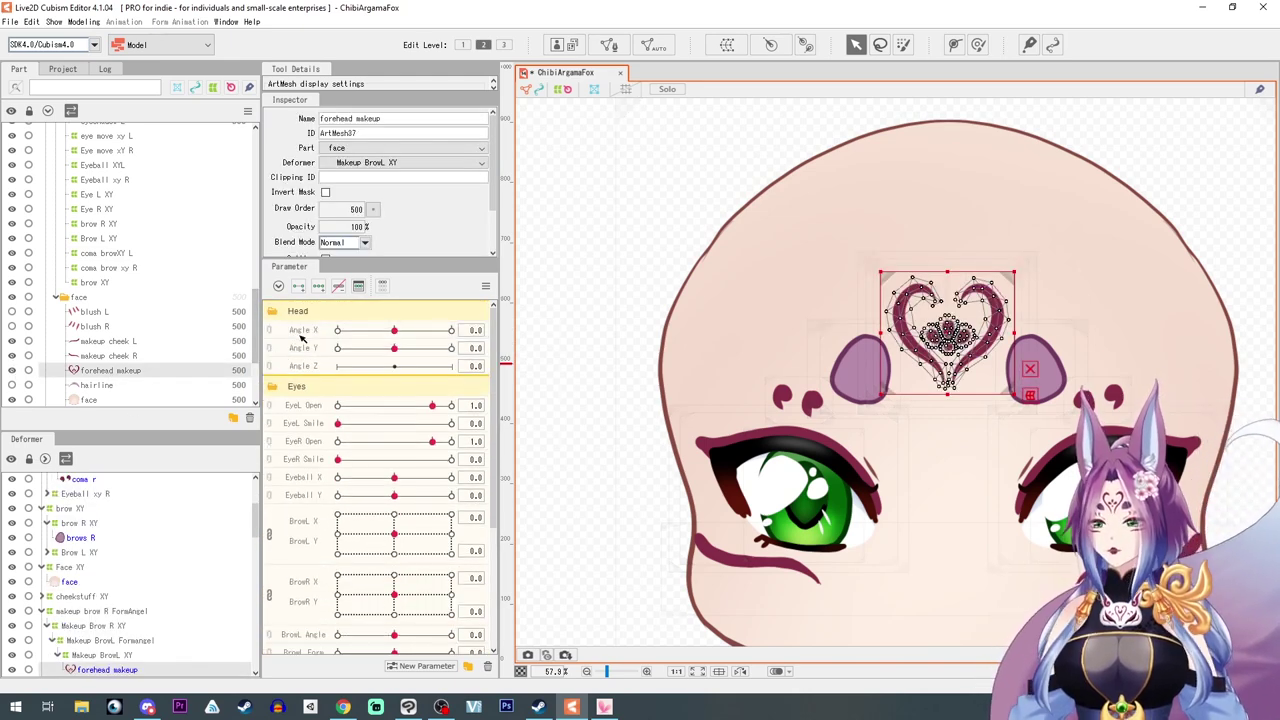
{"action": "left_click", "coordinate": [317, 288]}
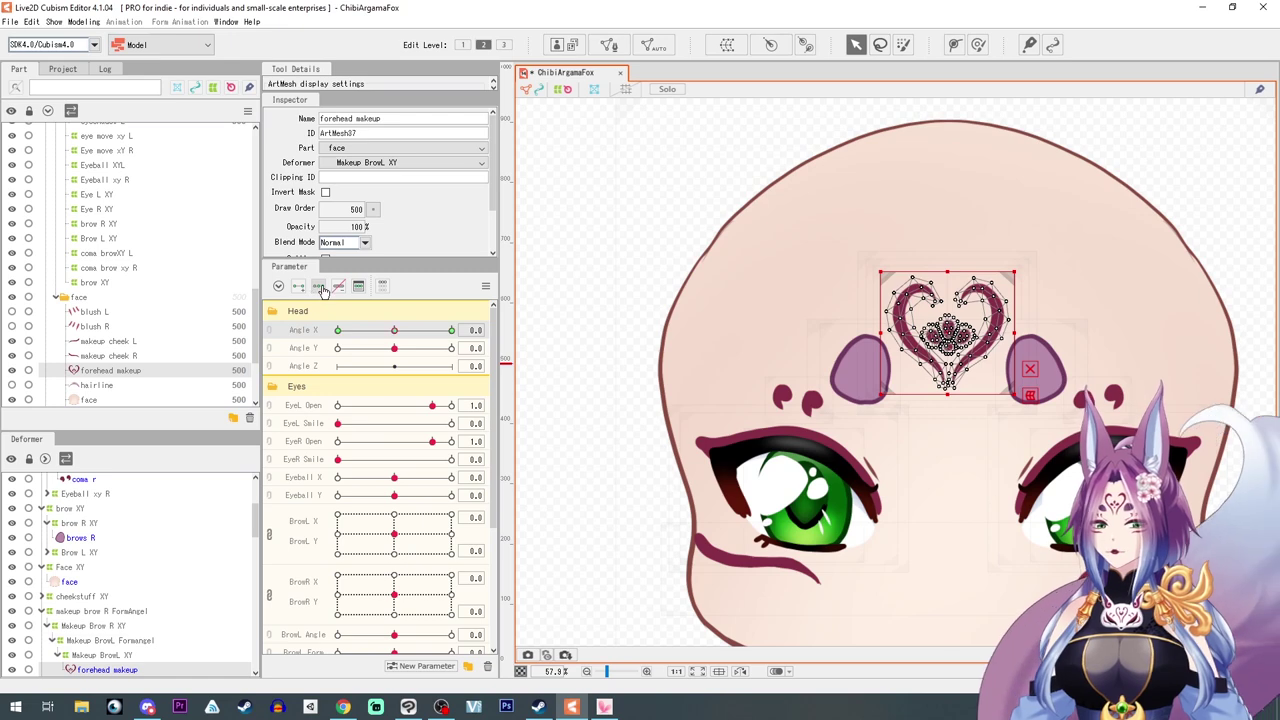
{"action": "left_click_drag", "start_coordinate": [396, 331], "coordinate": [313, 333]}
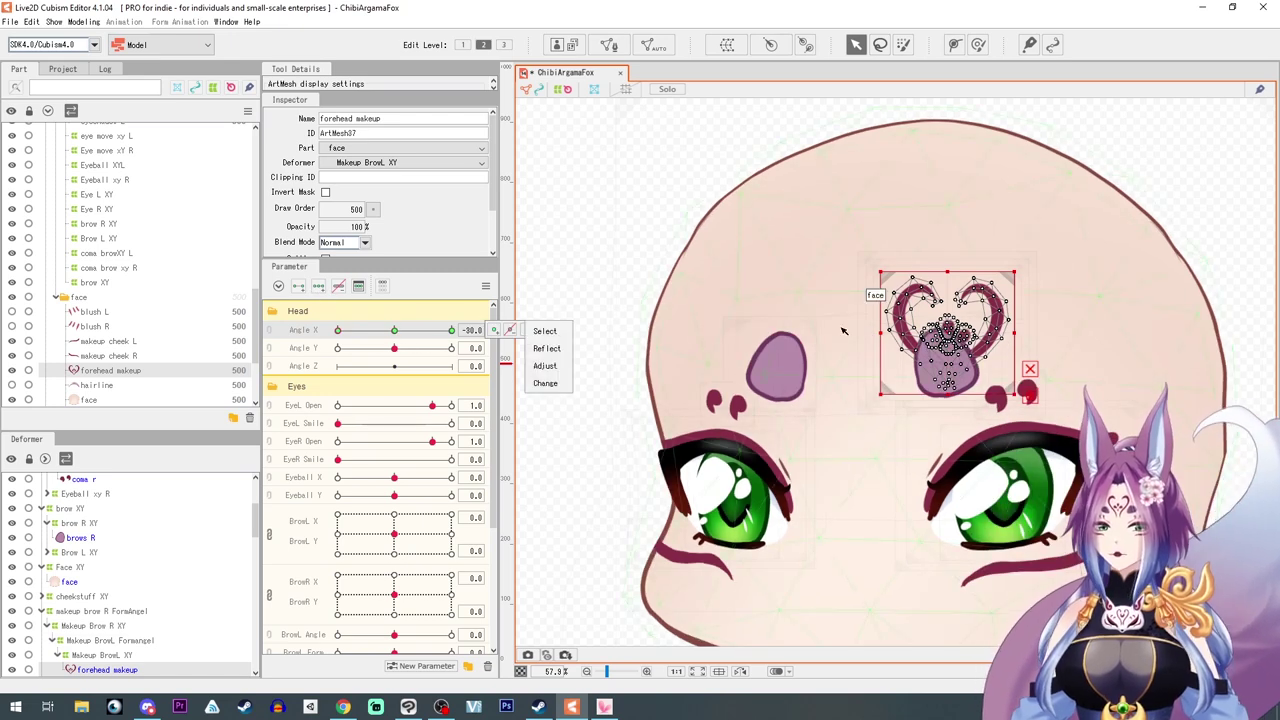
{"action": "left_click_drag", "start_coordinate": [953, 332], "coordinate": [867, 332]}
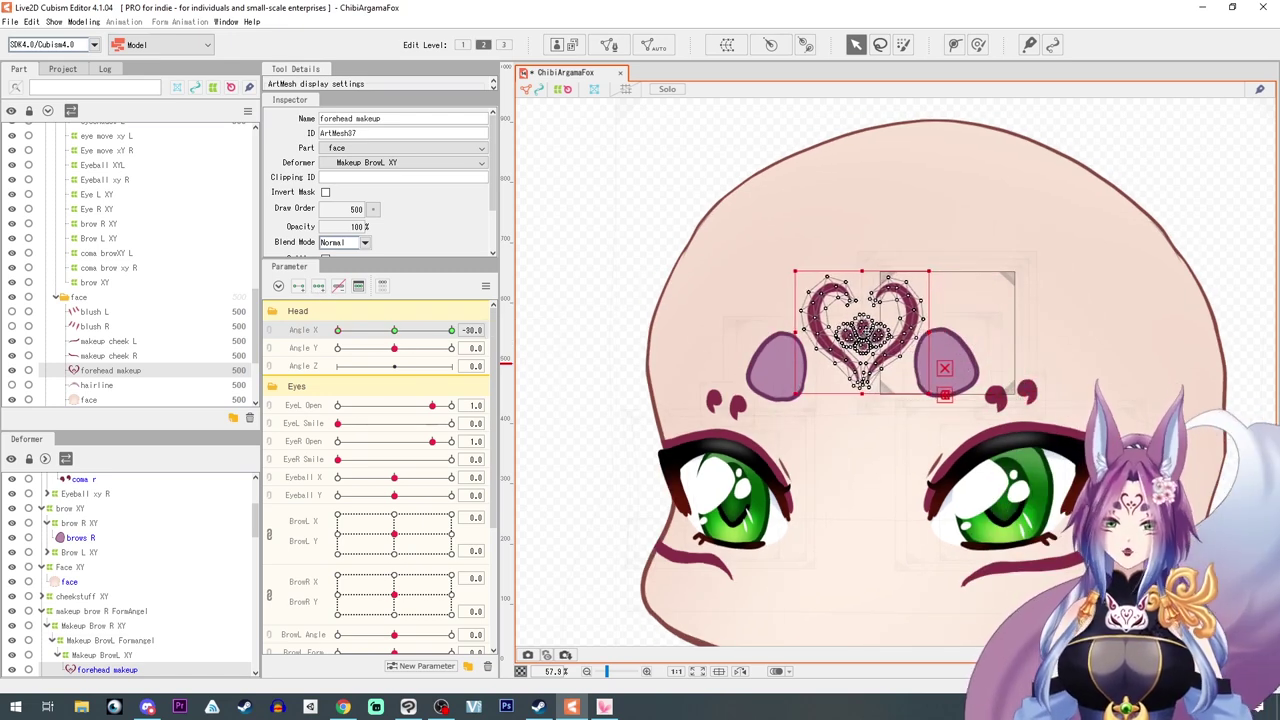
Warp the forehead makeup at Angle X -30.0 with the temporary deform tool, shifting its centre outward and narrowing the far side
{"action": "left_click", "coordinate": [944, 397]}
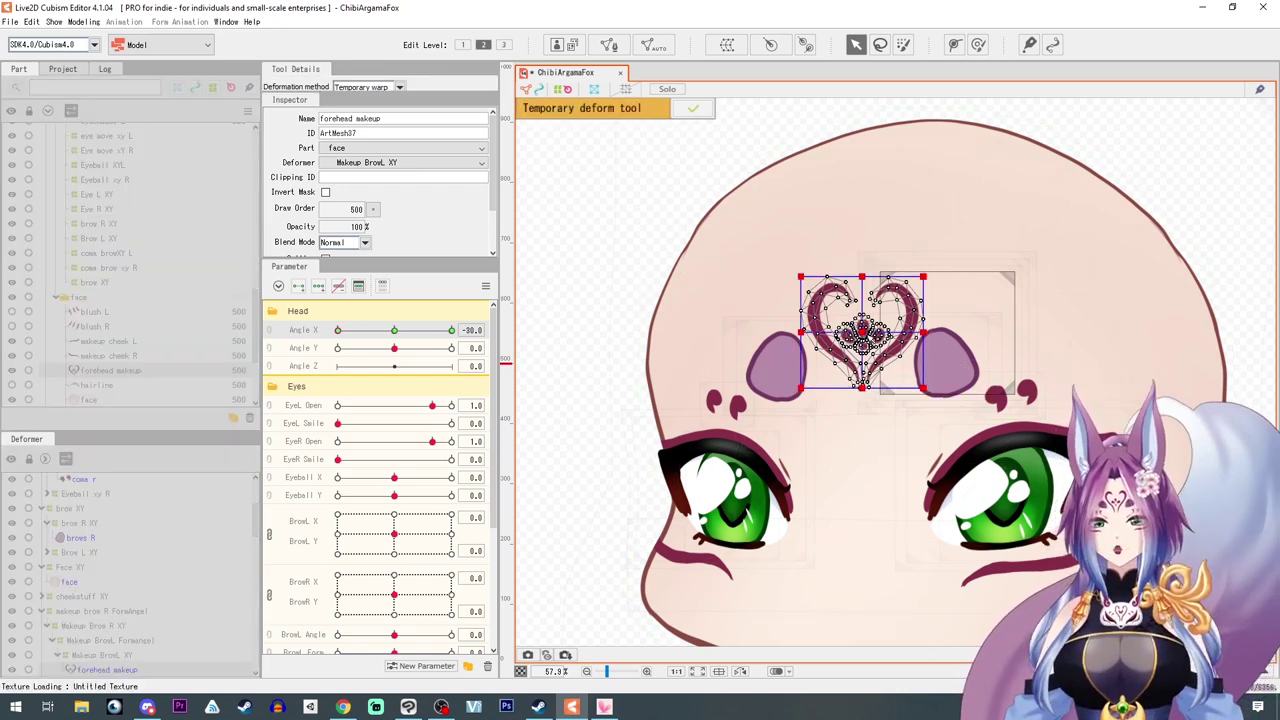
{"action": "left_click_drag", "start_coordinate": [863, 333], "coordinate": [857, 333]}
{"action": "left_click_drag", "start_coordinate": [863, 278], "coordinate": [858, 278]}
{"action": "left_click_drag", "start_coordinate": [868, 391], "coordinate": [863, 391]}
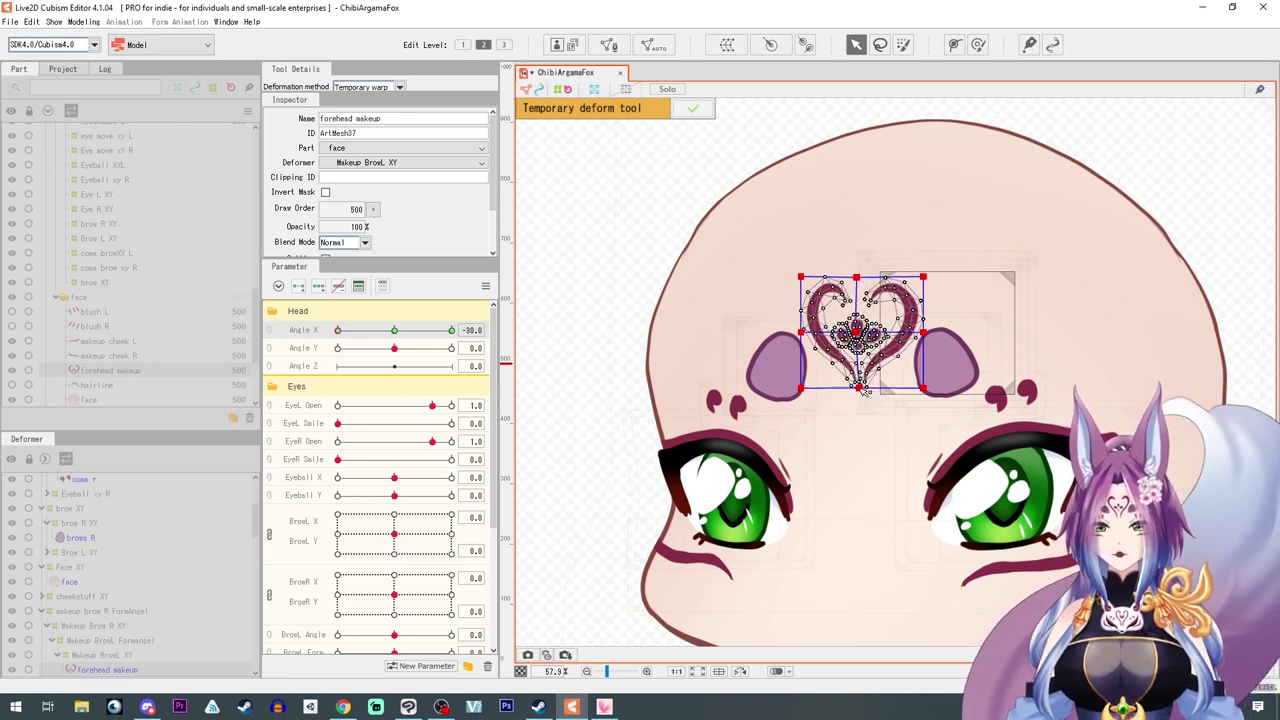
{"action": "left_click_drag", "start_coordinate": [857, 332], "coordinate": [853, 331]}
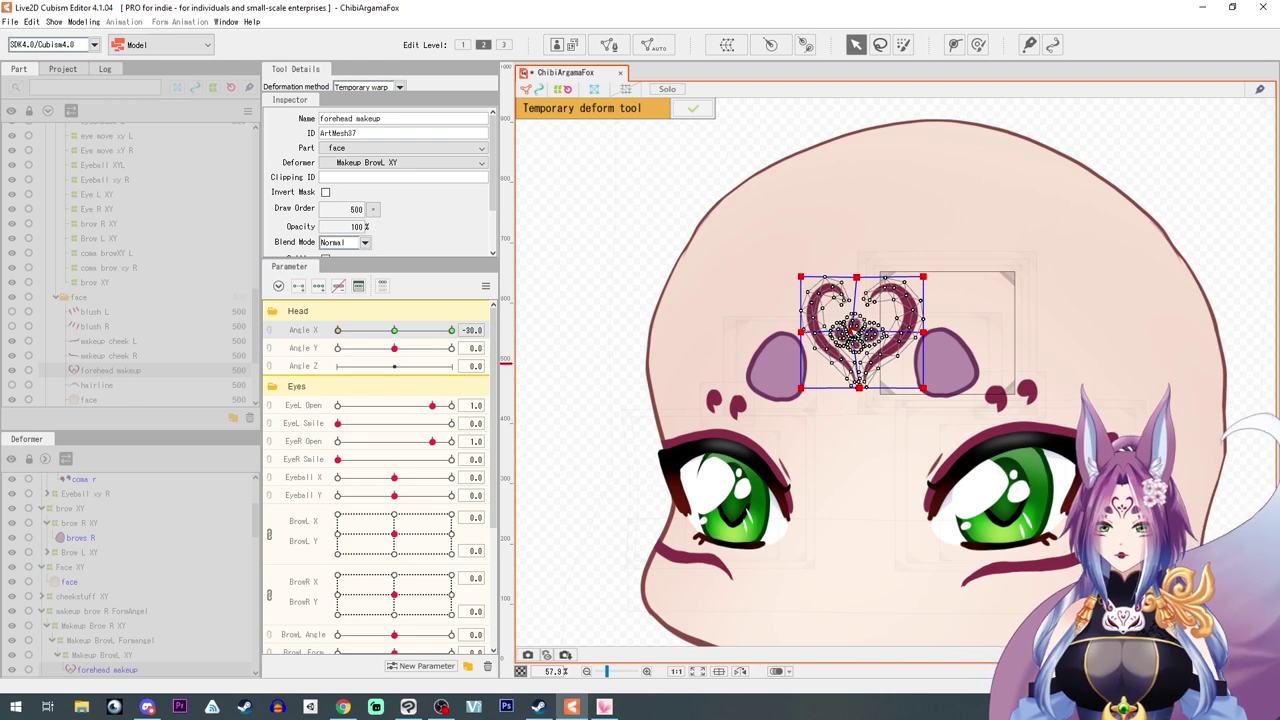
{"action": "left_click_drag", "start_coordinate": [800, 276], "coordinate": [804, 279]}
{"action": "left_click_drag", "start_coordinate": [807, 389], "coordinate": [811, 390]}
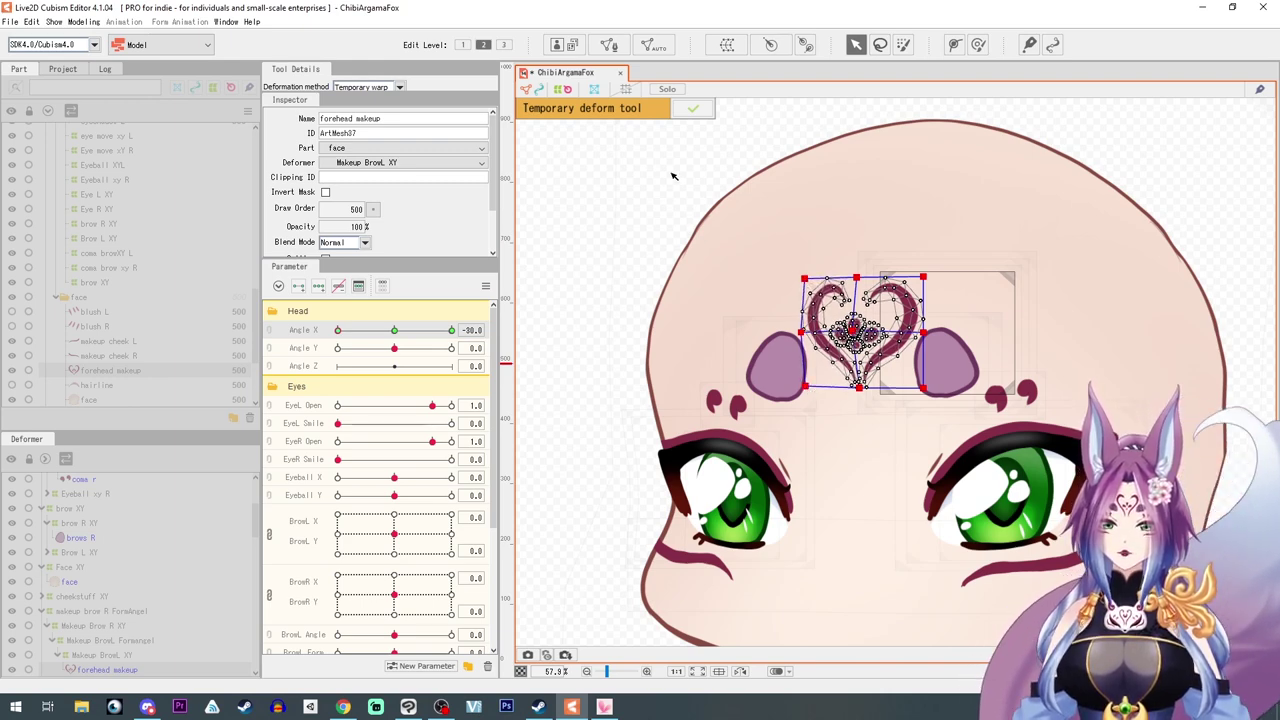
{"action": "left_click", "coordinate": [693, 108]}
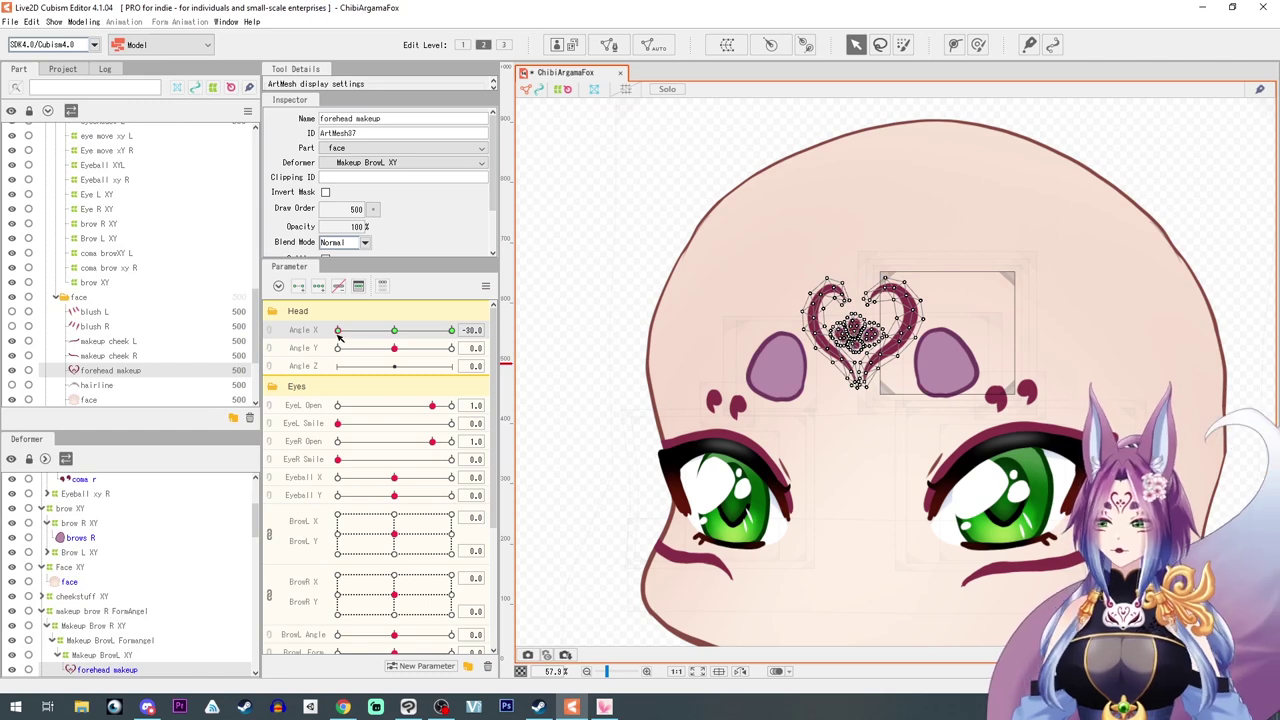
Reflect the forehead makeup's Angle X -30.0 motion onto the opposite side of the parameter
{"action": "mouse_move", "coordinate": [338, 336]}
{"action": "left_click", "coordinate": [486, 287]}
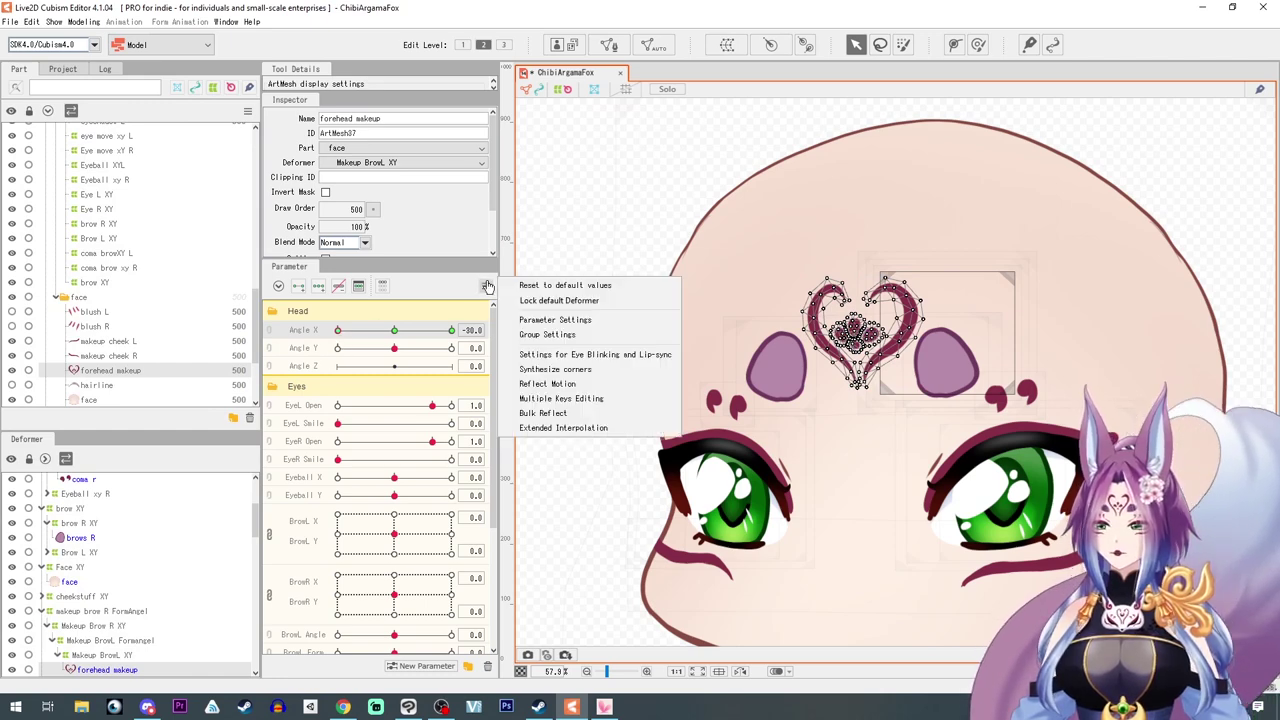
{"action": "left_click", "coordinate": [560, 383]}
{"action": "left_click", "coordinate": [614, 479]}
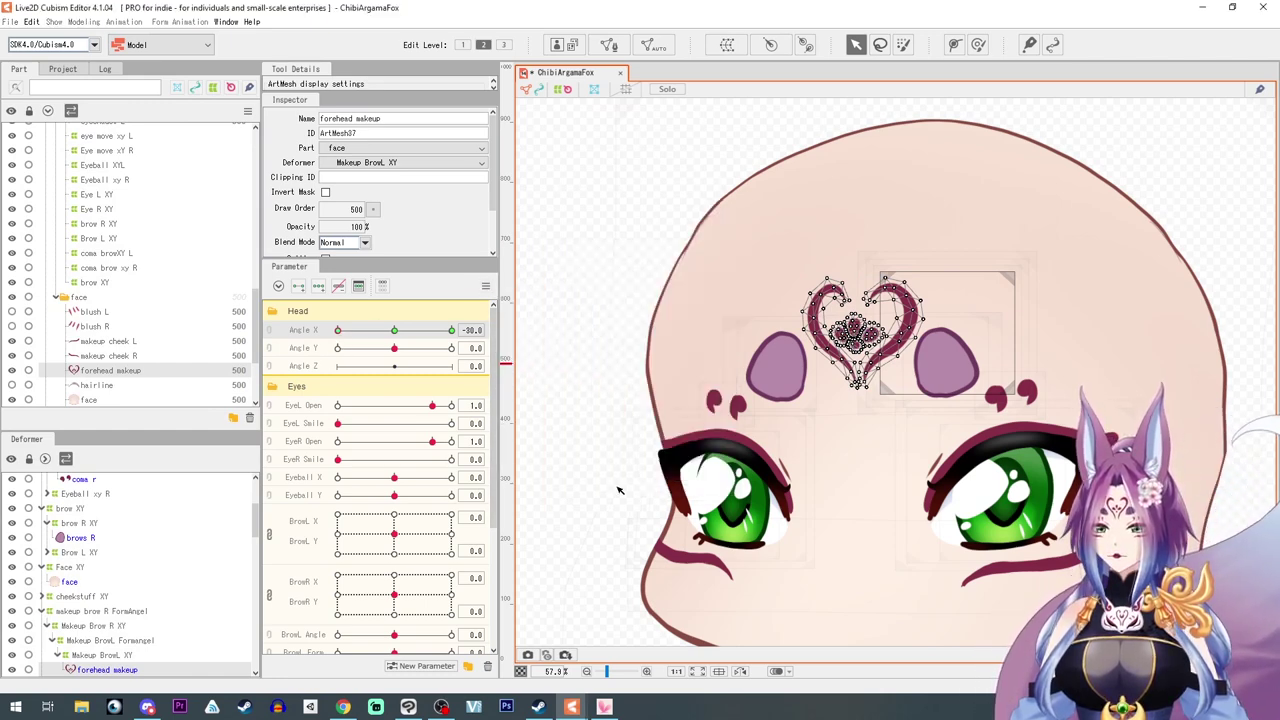
Preview the forehead makeup across Angle X and recheck its warp at -30.0 with the temporary deform tool
{"action": "left_click", "coordinate": [451, 330]}
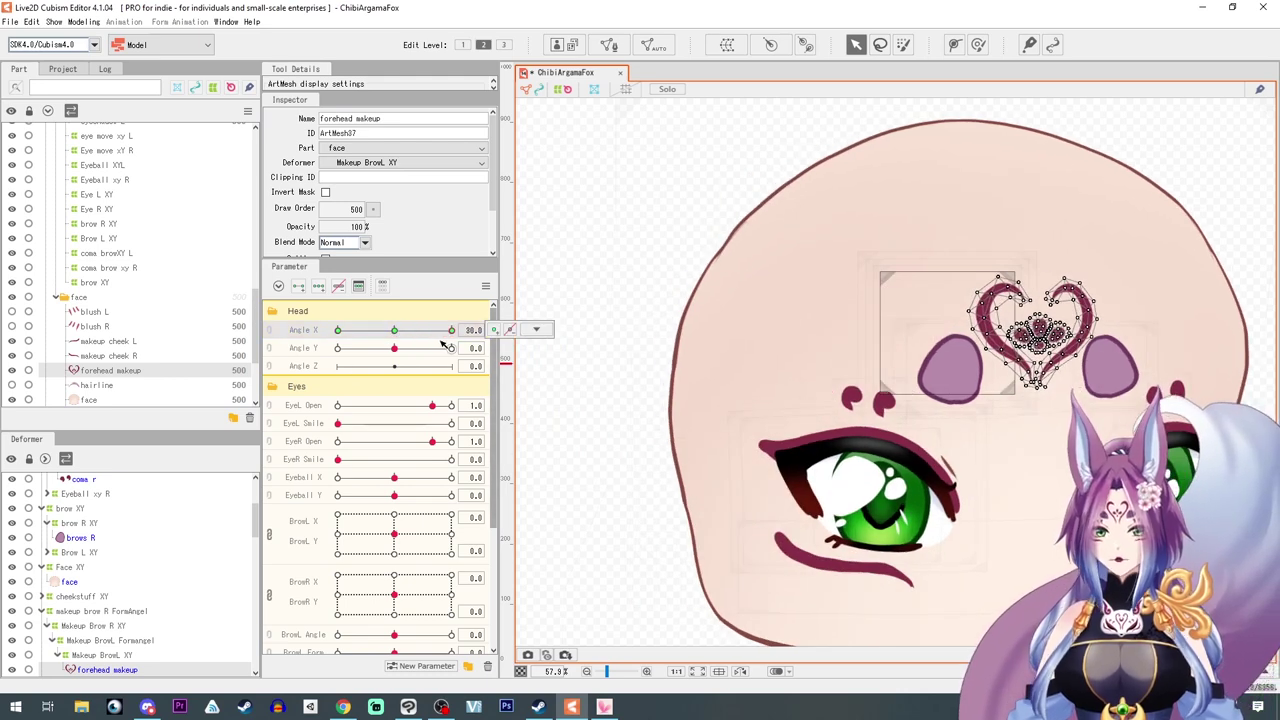
{"action": "left_click_drag", "start_coordinate": [451, 330], "coordinate": [399, 335]}
{"action": "left_click_drag", "start_coordinate": [396, 332], "coordinate": [508, 330]}
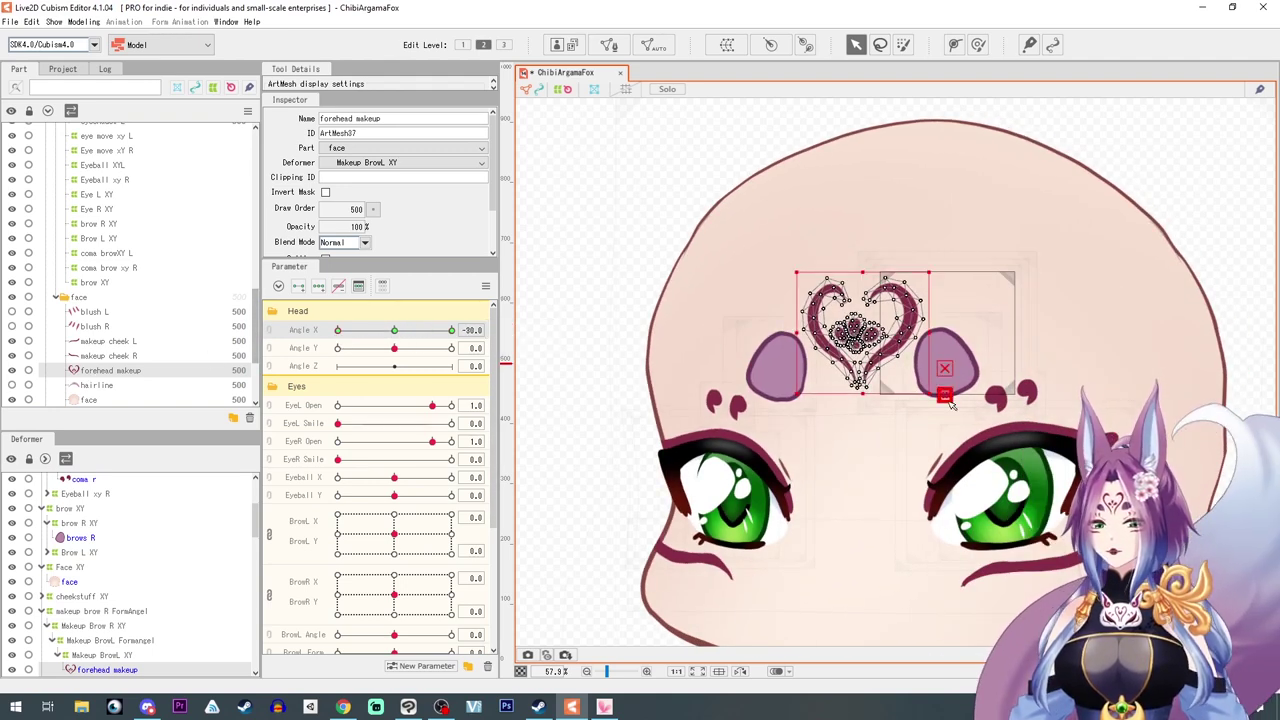
{"action": "key", "text": "Return"}
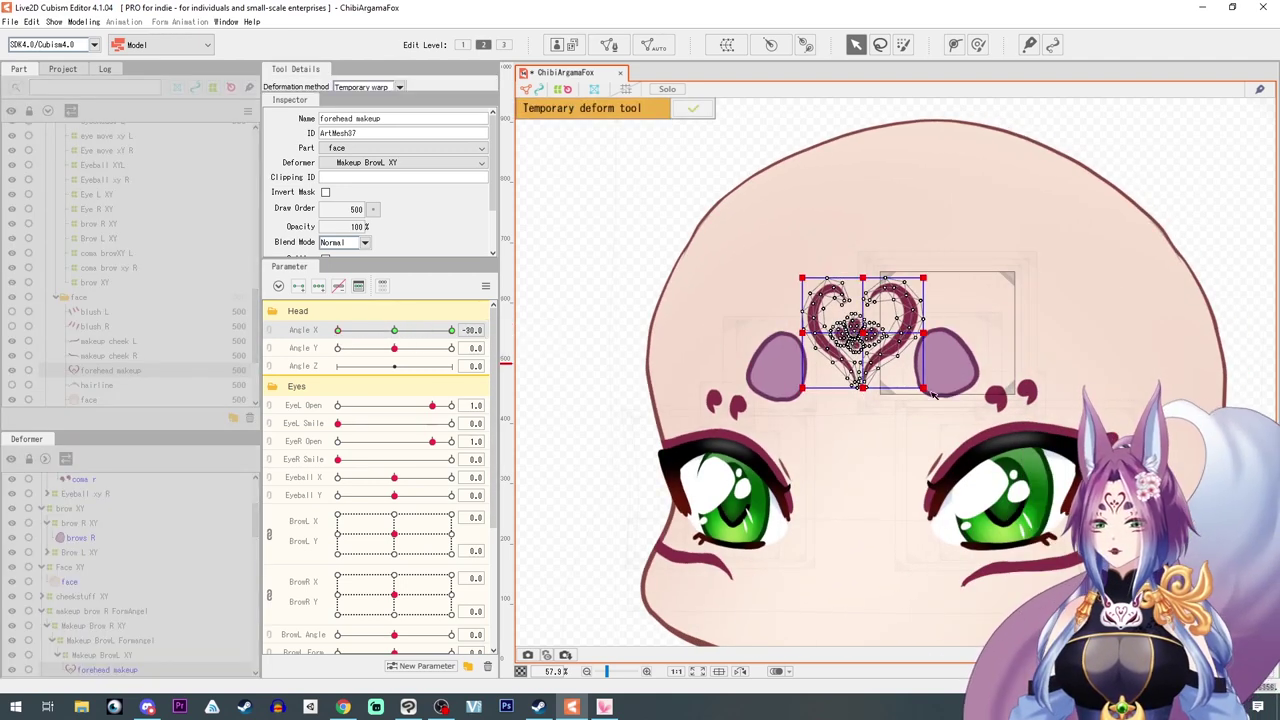
{"action": "left_click", "coordinate": [694, 110]}
{"action": "left_click_drag", "start_coordinate": [340, 332], "coordinate": [591, 361]}
{"action": "left_click", "coordinate": [428, 330]}
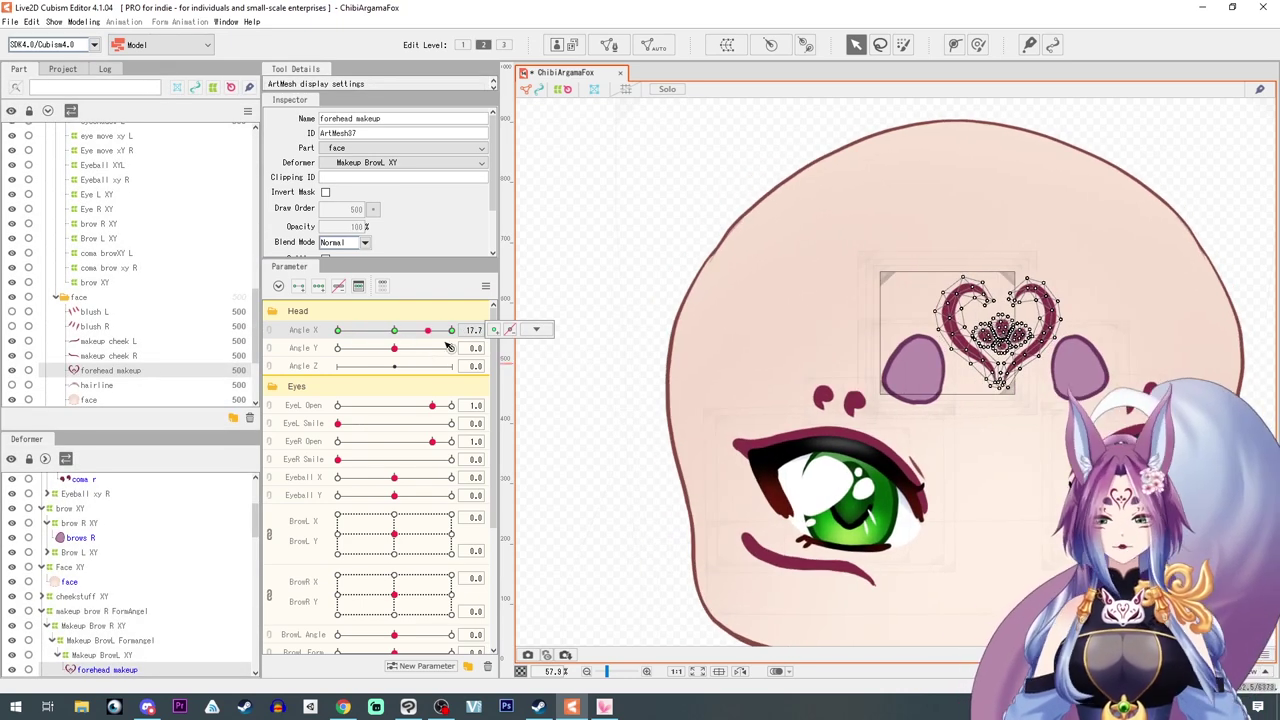
With Angle X at 0.0, raise and warp the forehead makeup at Angle Y 30.0, and combine Angle X and Y into one grid
{"action": "left_click", "coordinate": [394, 330]}
{"action": "left_click", "coordinate": [338, 348]}
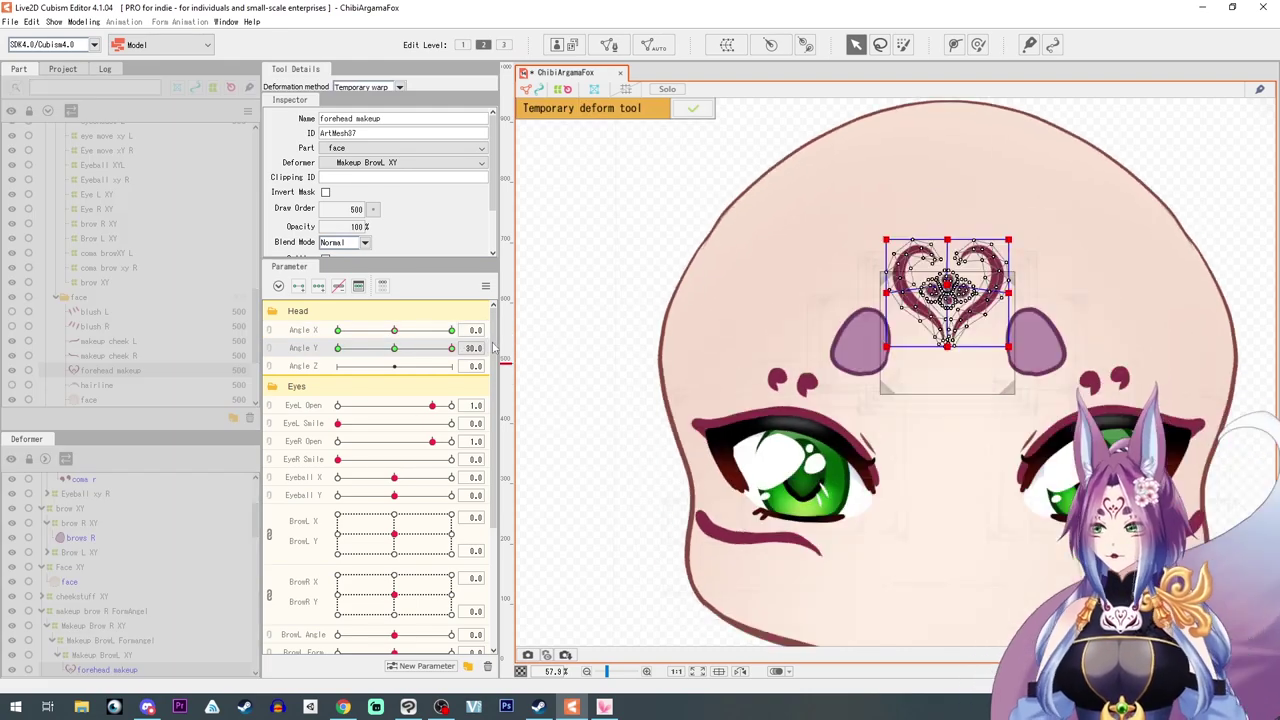
{"action": "left_click", "coordinate": [269, 330]}
Deselect the makeup, preview the whole face at Angle X -30.0, and return both head angles to 0.0
{"action": "left_click_drag", "start_coordinate": [394, 371], "coordinate": [336, 350]}
{"action": "left_click", "coordinate": [646, 240]}
{"action": "scroll", "coordinate": [646, 309], "scroll_direction": "down", "scroll_amount": 3}
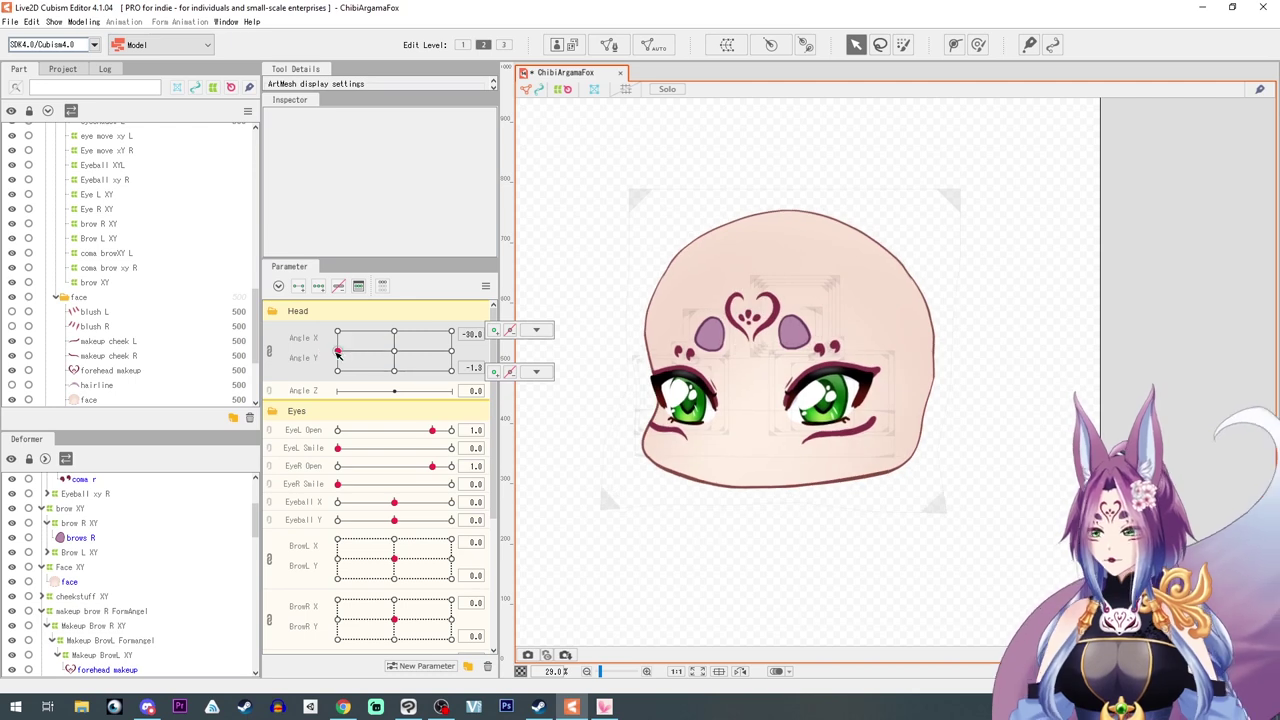
{"action": "left_click", "coordinate": [338, 352]}
{"action": "left_click", "coordinate": [394, 352]}
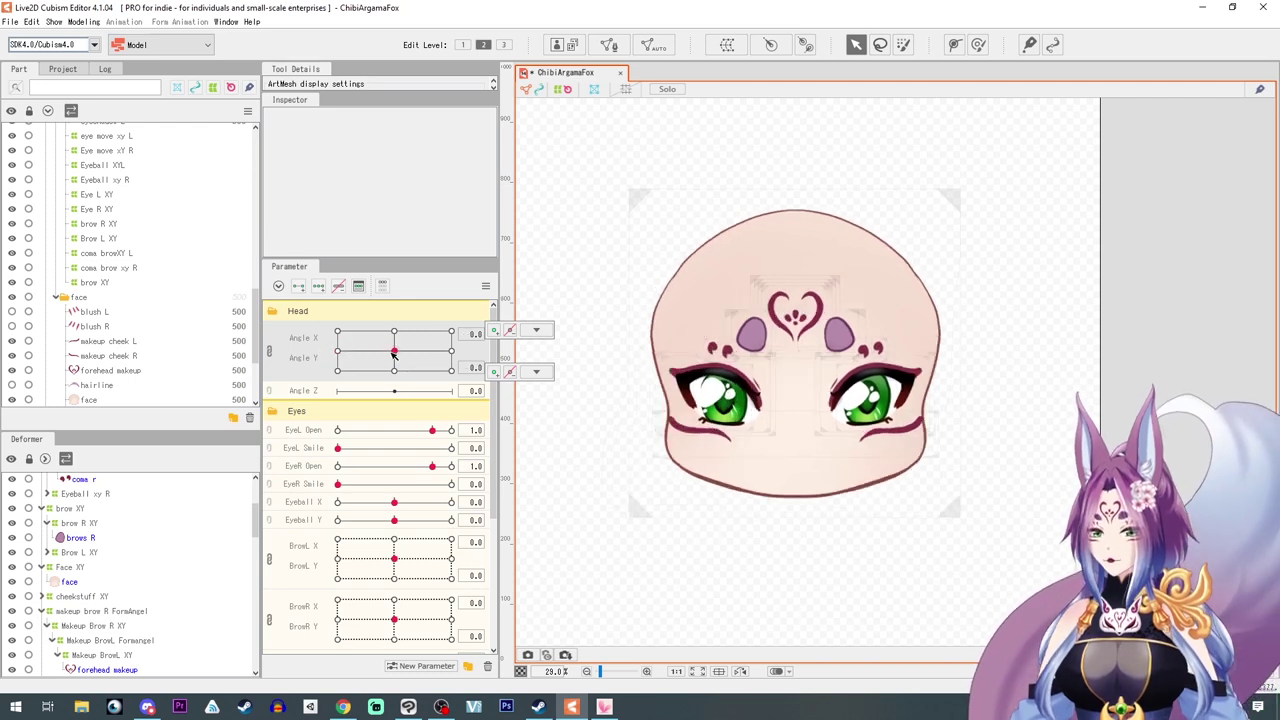
Select the forehead makeup, check it at the corner combinations of Angle X and Y, return both to 0.0, and deselect it
{"action": "left_click", "coordinate": [825, 272]}
{"action": "left_click", "coordinate": [766, 340]}
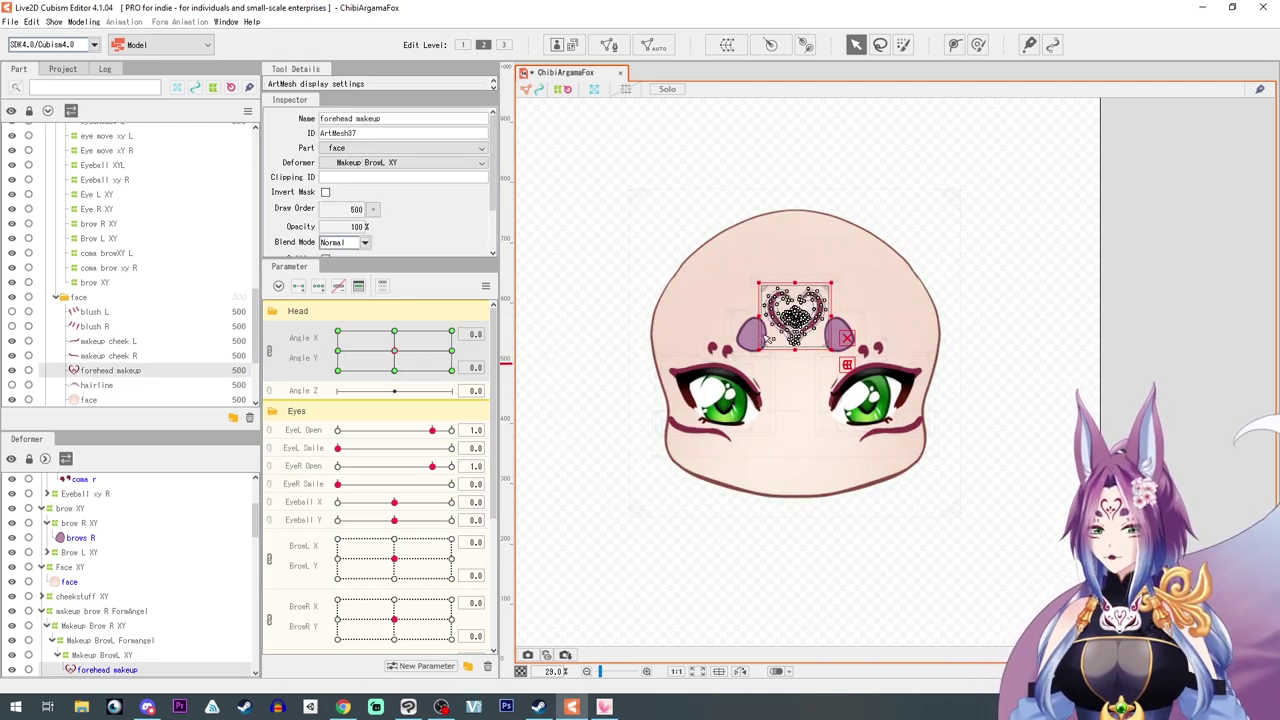
{"action": "scroll", "coordinate": [766, 338], "scroll_direction": "up", "scroll_amount": 4}
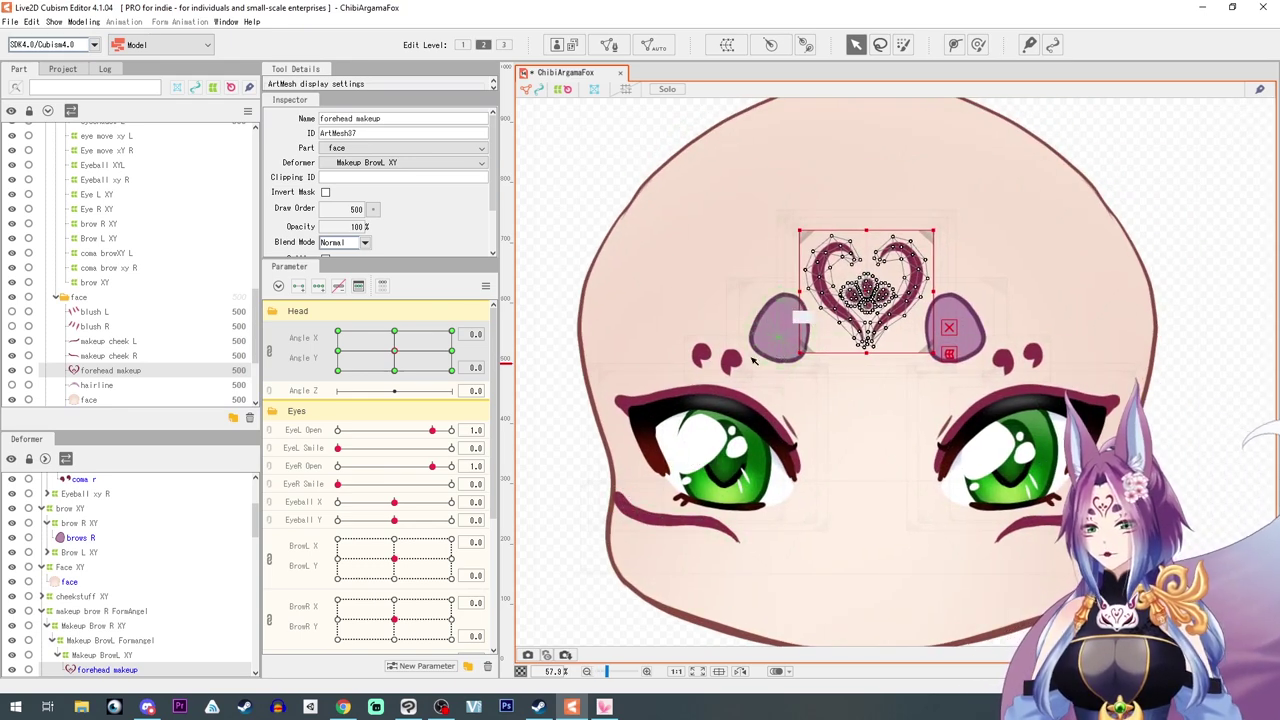
{"action": "scroll", "coordinate": [754, 361], "scroll_direction": "up", "scroll_amount": 4}
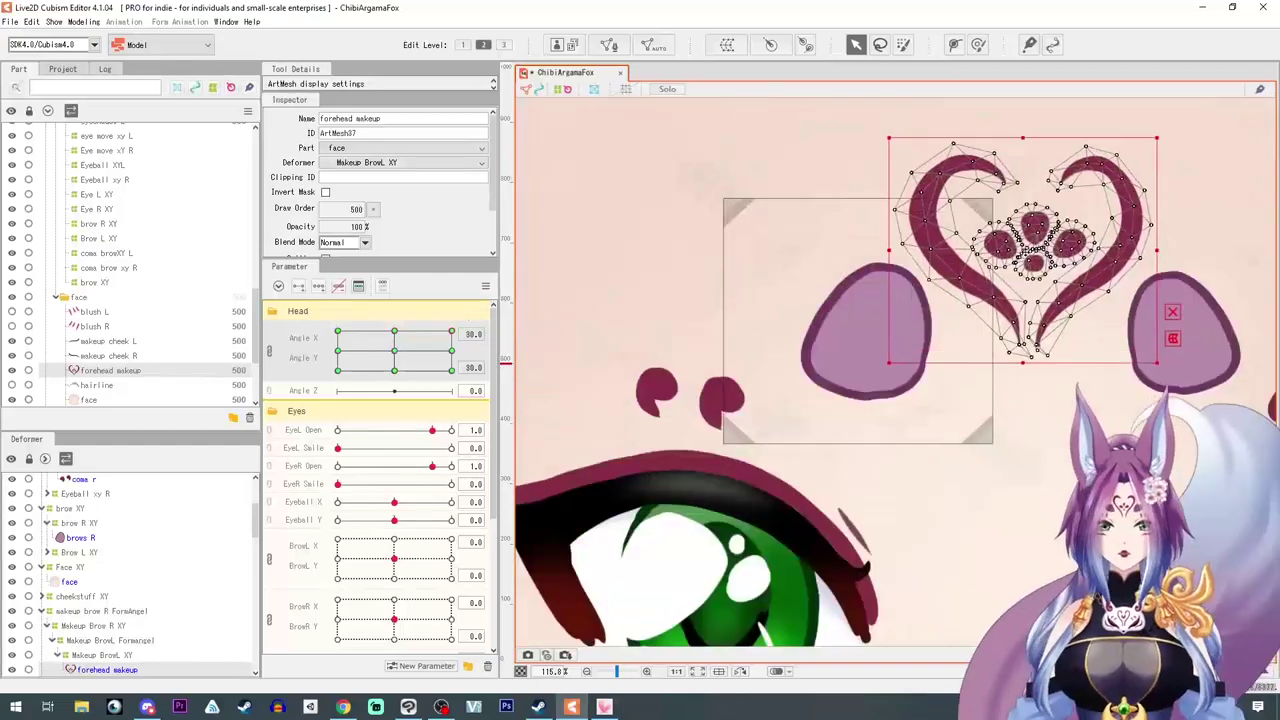
{"action": "left_click", "coordinate": [338, 371]}
{"action": "left_click", "coordinate": [338, 331]}
{"action": "left_click_drag", "start_coordinate": [338, 331], "coordinate": [395, 352]}
{"action": "scroll", "coordinate": [864, 450], "scroll_direction": "down", "scroll_amount": 6}
{"action": "left_click", "coordinate": [1166, 326]}
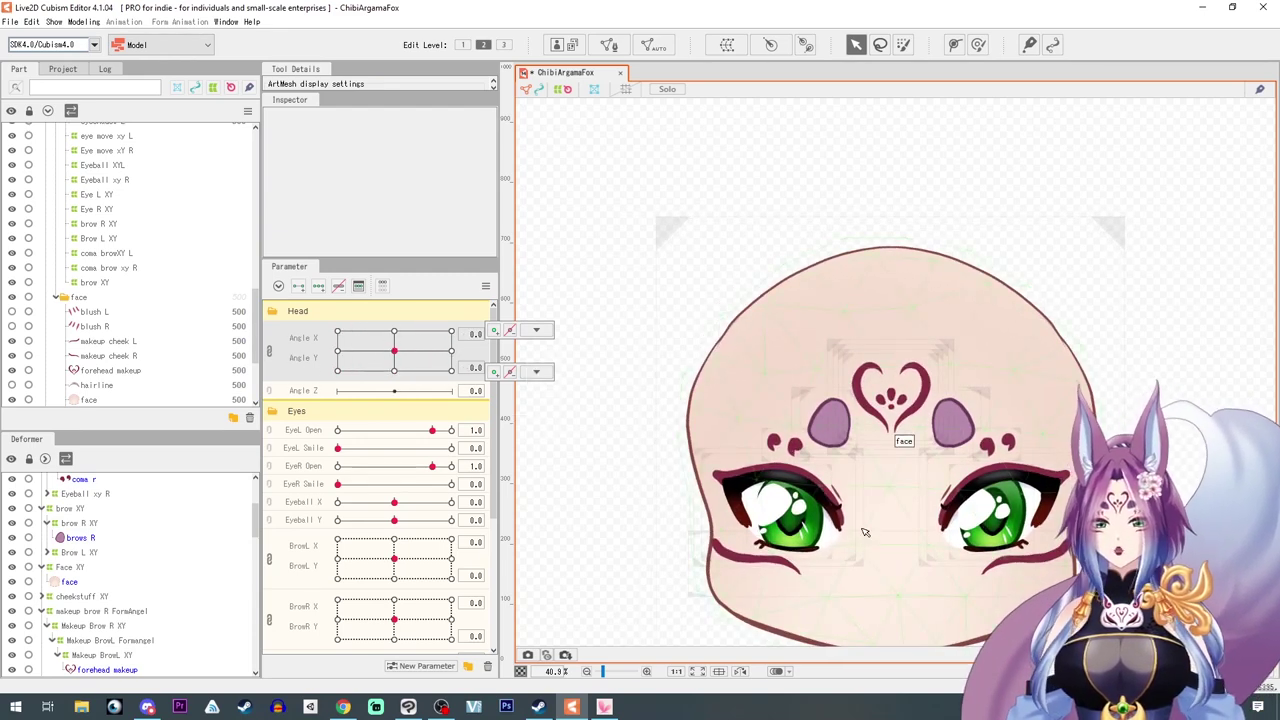
Collapse the eyes folder in the part list and toggle the mouth folder's visibility on and off
{"action": "scroll", "coordinate": [865, 532], "scroll_direction": "up", "scroll_amount": 3}
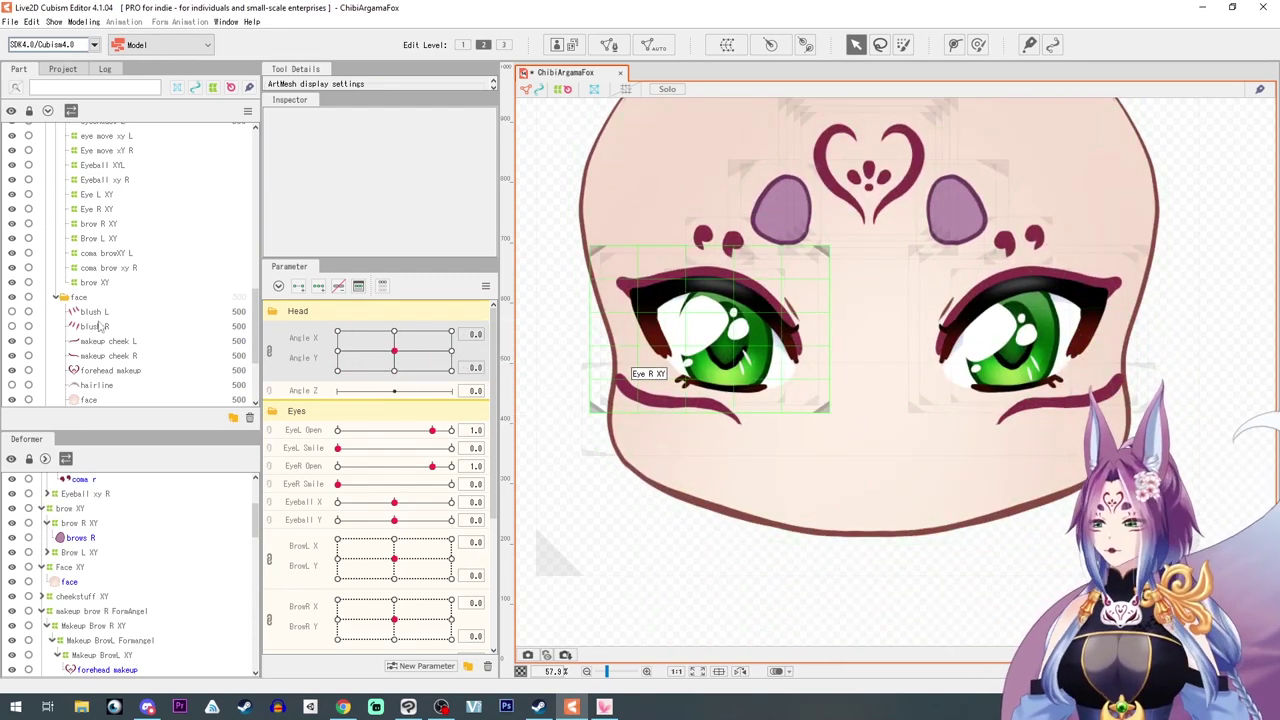
{"action": "scroll", "coordinate": [90, 330], "scroll_direction": "up", "scroll_amount": 5}
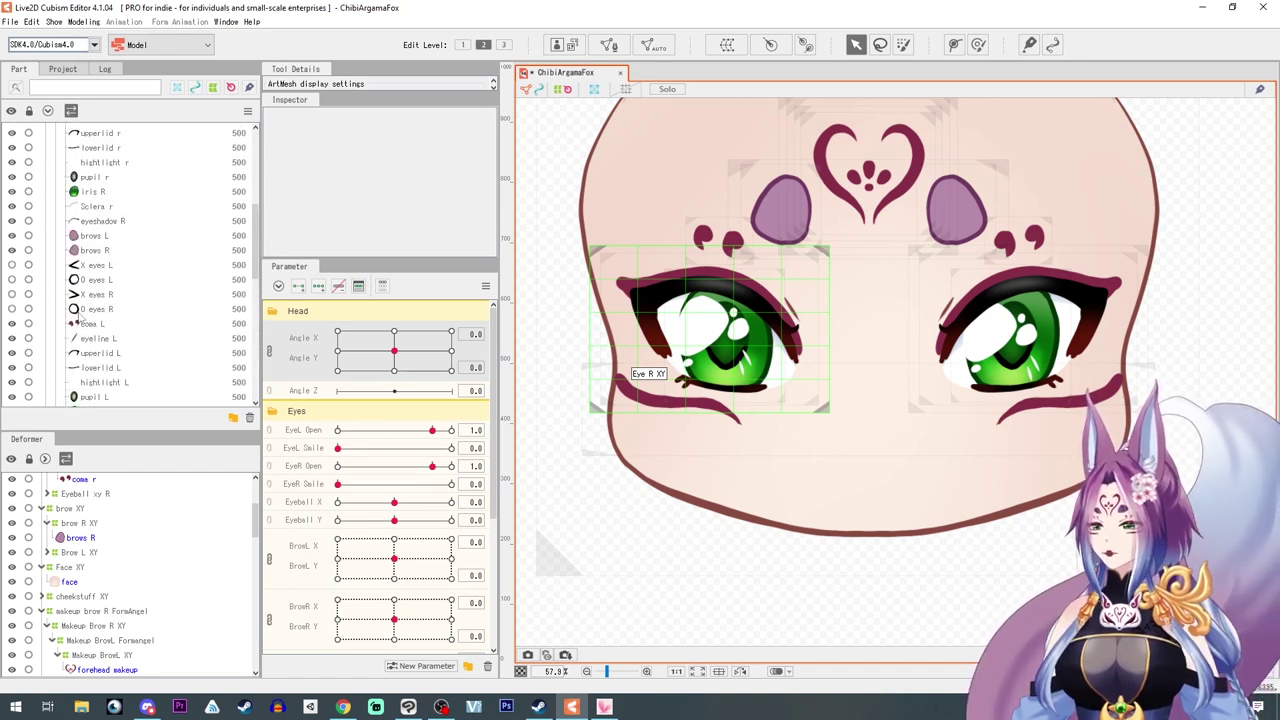
{"action": "scroll", "coordinate": [79, 316], "scroll_direction": "up", "scroll_amount": 4}
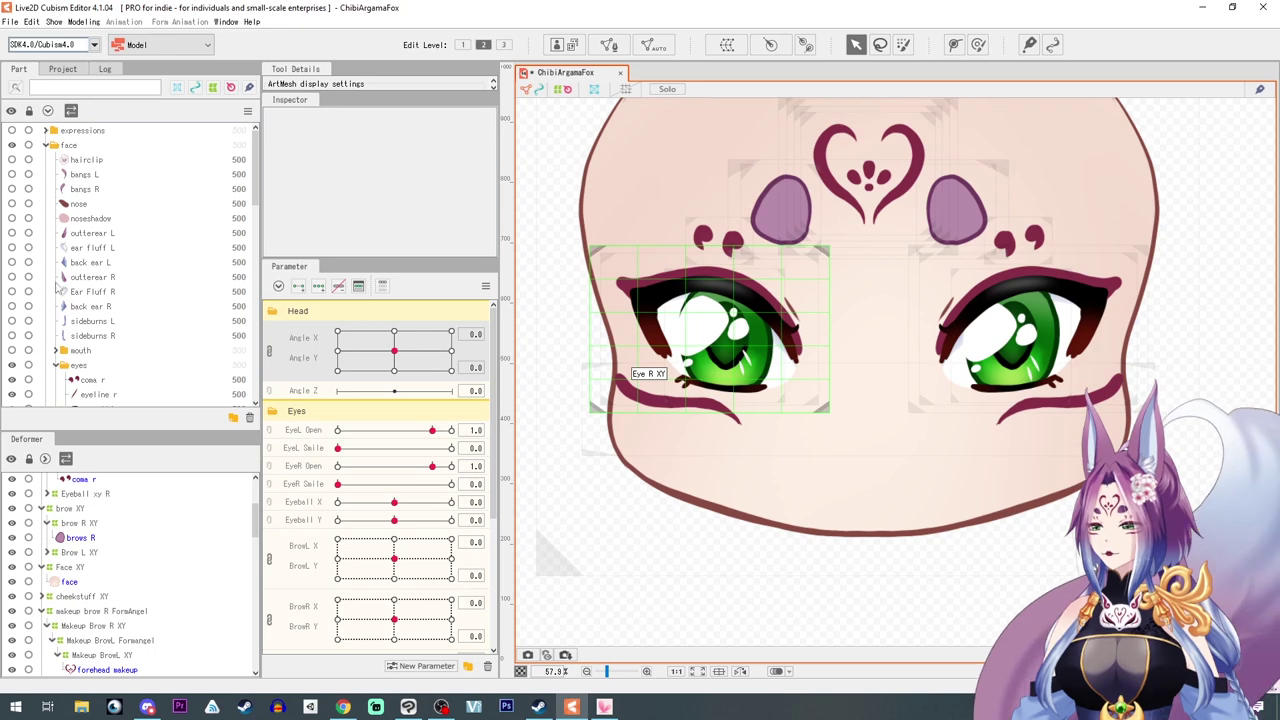
{"action": "scroll", "coordinate": [57, 285], "scroll_direction": "down", "scroll_amount": 8}
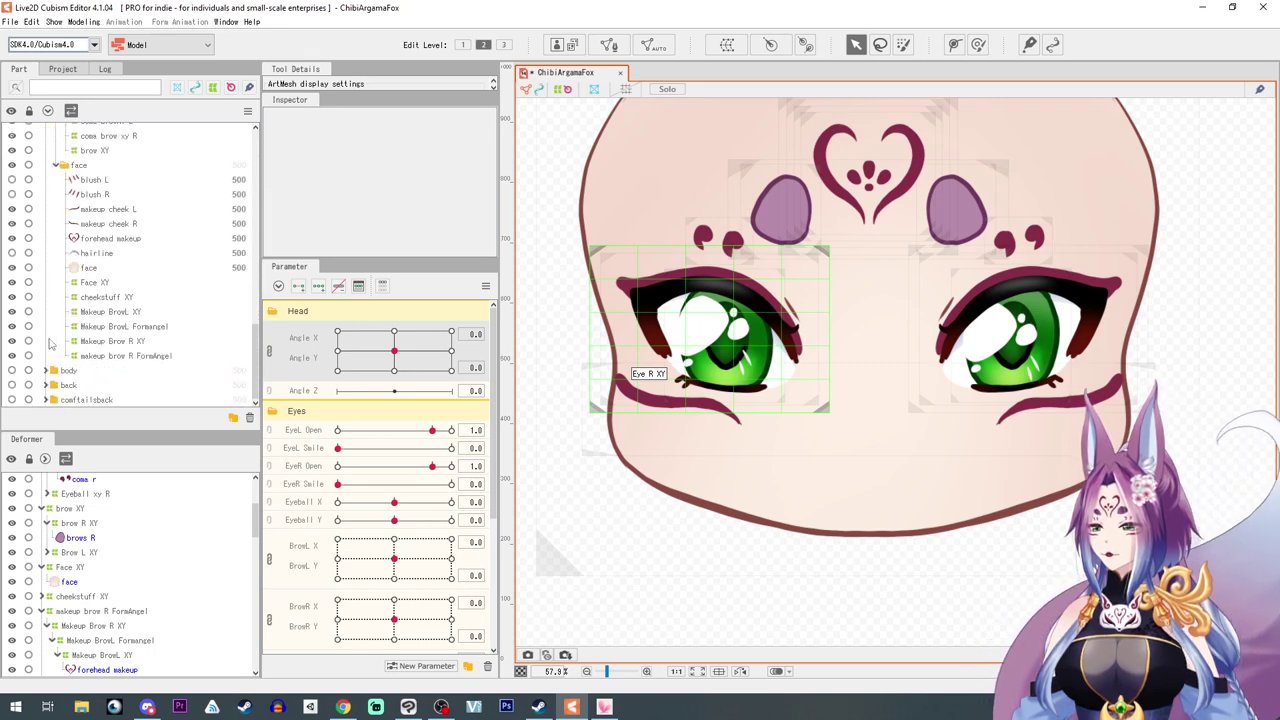
{"action": "scroll", "coordinate": [22, 260], "scroll_direction": "up", "scroll_amount": 6}
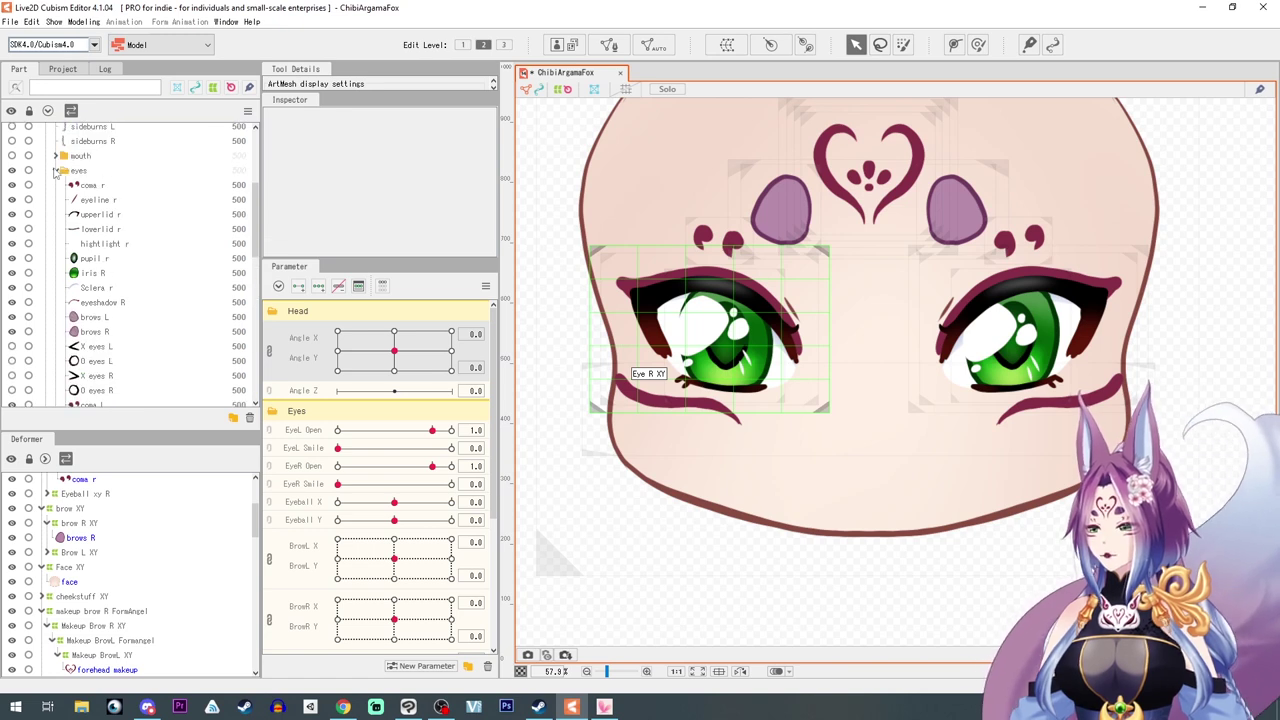
{"action": "left_click", "coordinate": [56, 171]}
{"action": "scroll", "coordinate": [28, 245], "scroll_direction": "up", "scroll_amount": 1}
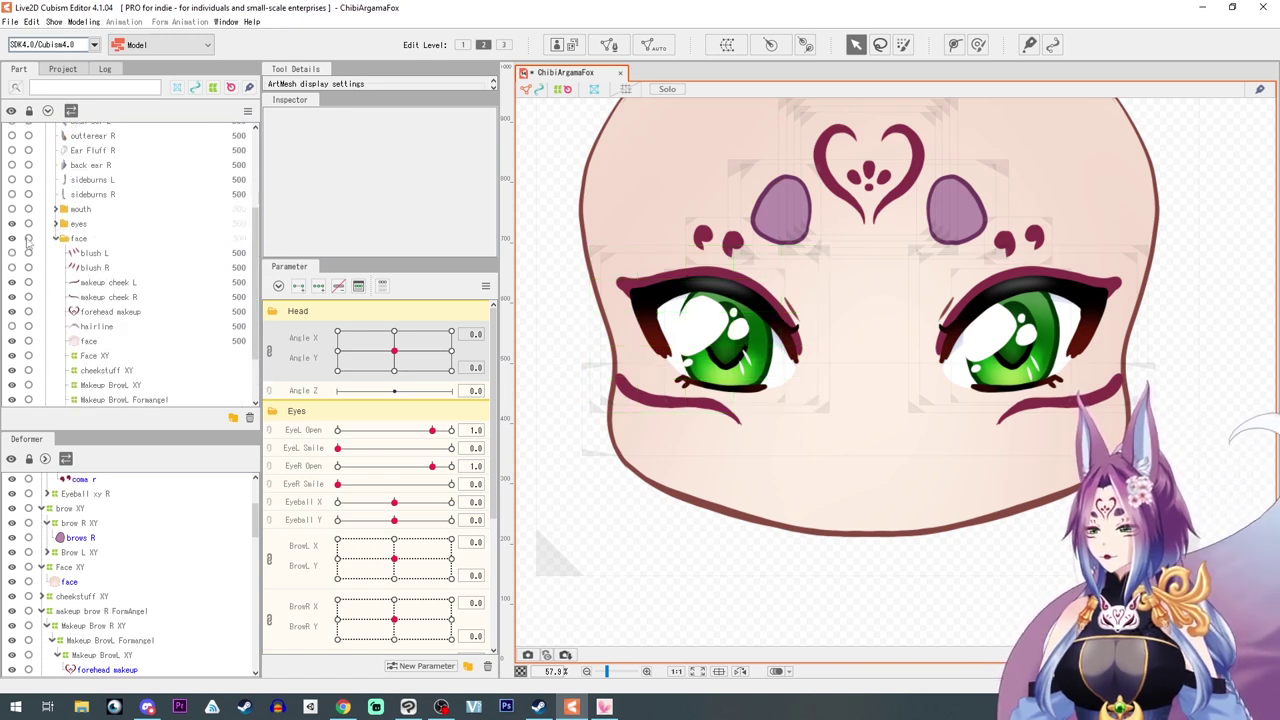
{"action": "left_click", "coordinate": [12, 209]}
{"action": "left_click", "coordinate": [12, 209]}
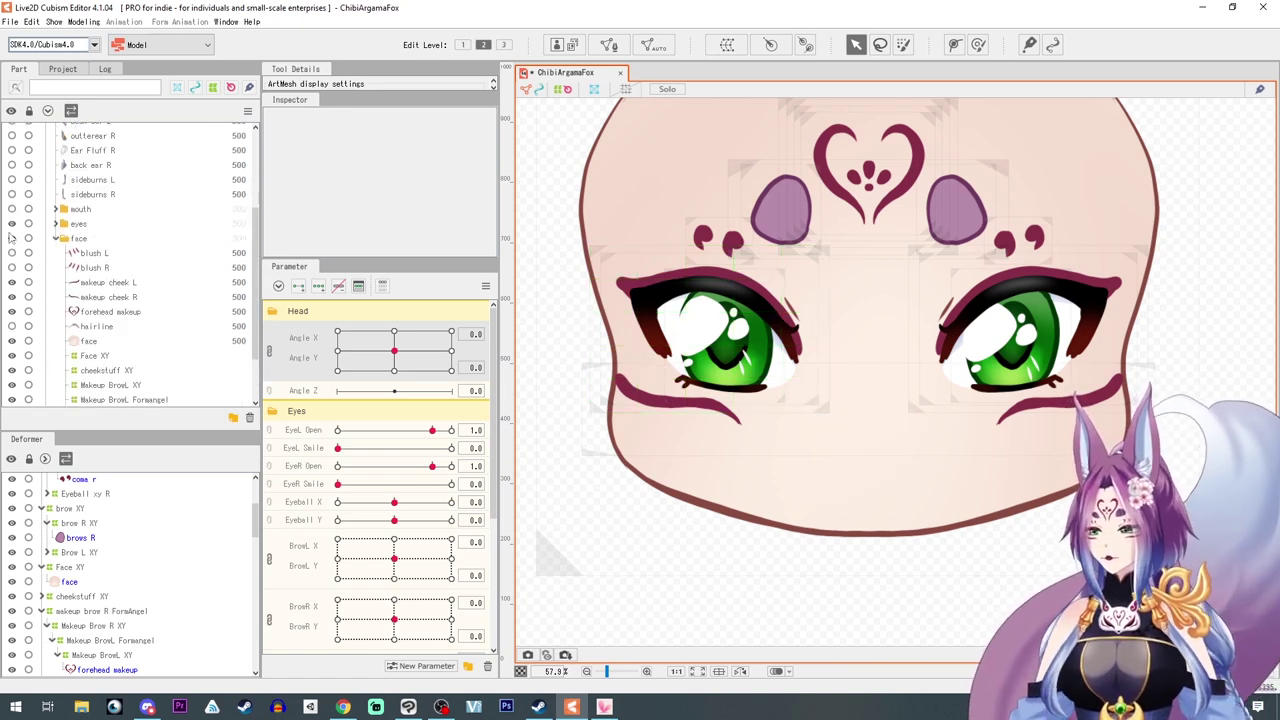
Show the nose and noseshadow parts and select the nose mesh for a close view
{"action": "scroll", "coordinate": [14, 260], "scroll_direction": "up", "scroll_amount": 3}
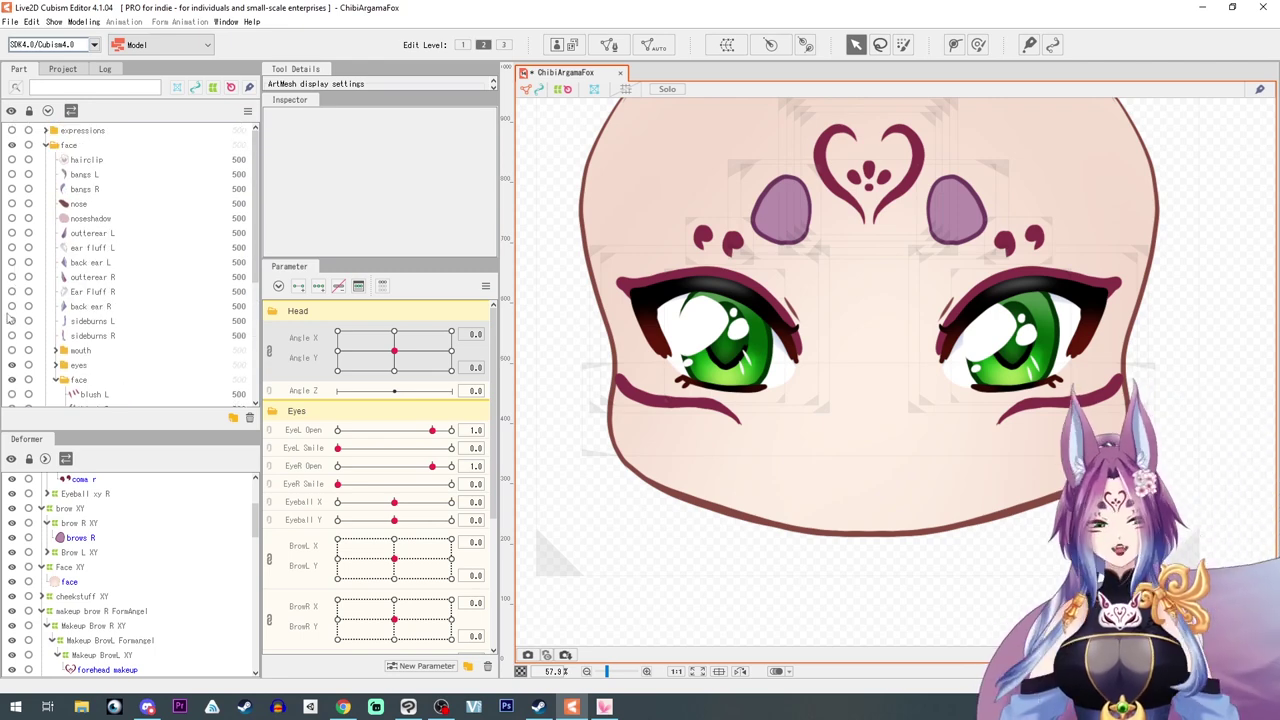
{"action": "scroll", "coordinate": [8, 338], "scroll_direction": "down", "scroll_amount": 4}
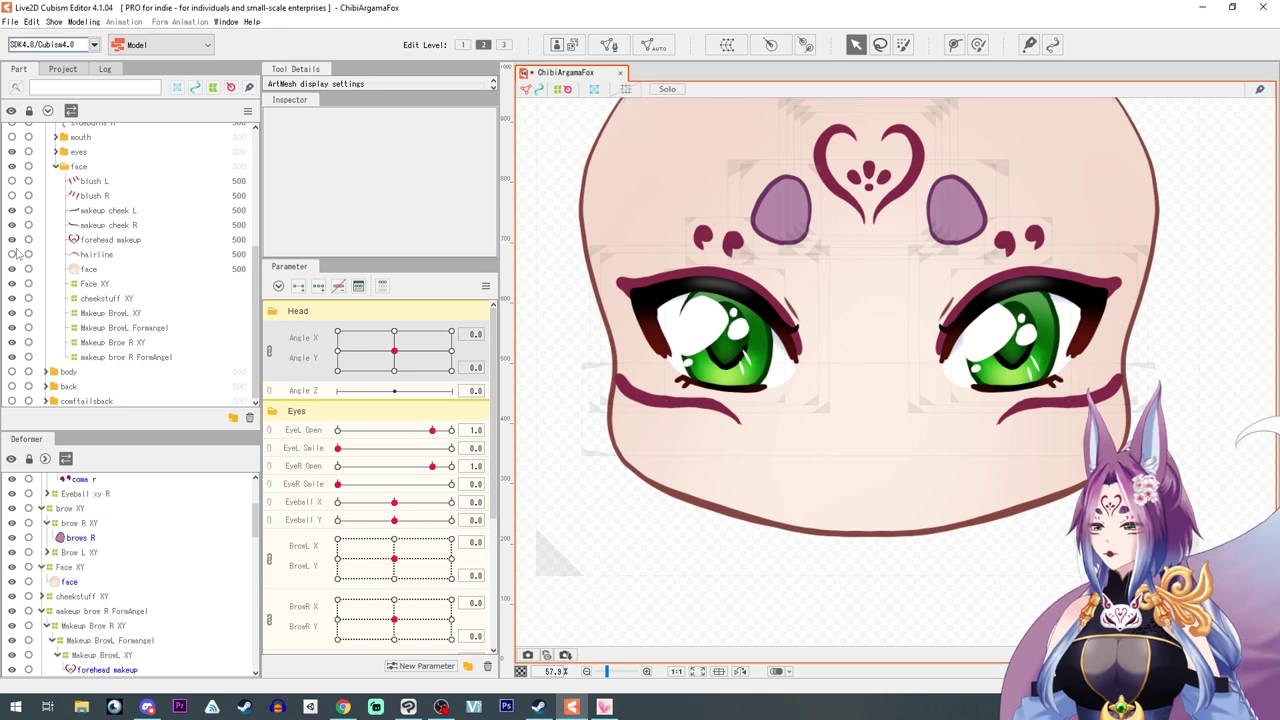
{"action": "scroll", "coordinate": [12, 262], "scroll_direction": "up", "scroll_amount": 2}
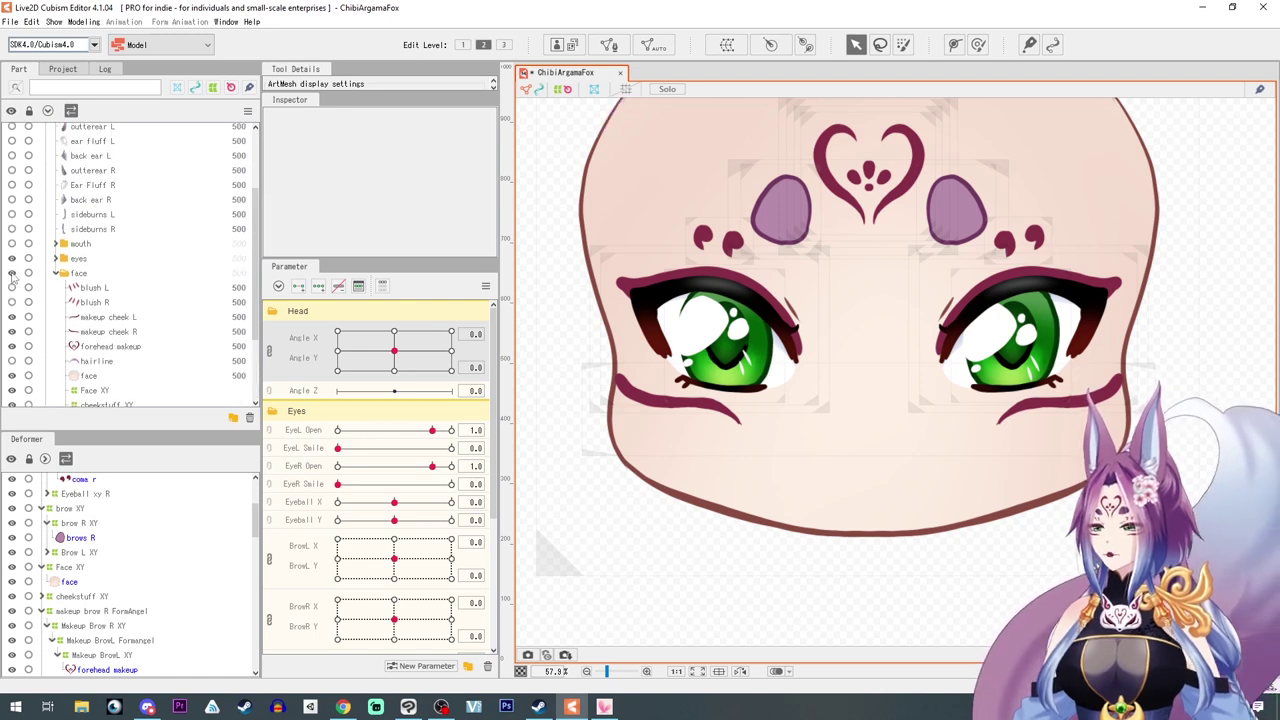
{"action": "scroll", "coordinate": [12, 268], "scroll_direction": "up", "scroll_amount": 2}
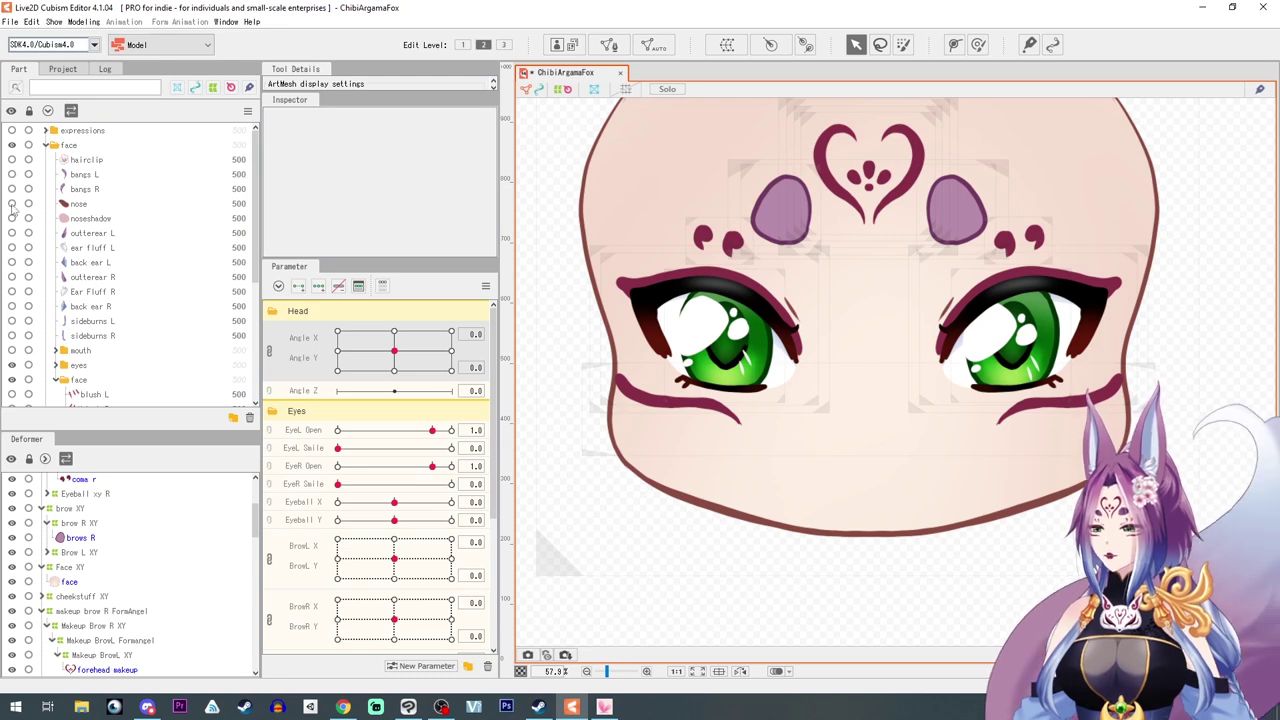
{"action": "left_click", "coordinate": [78, 203]}
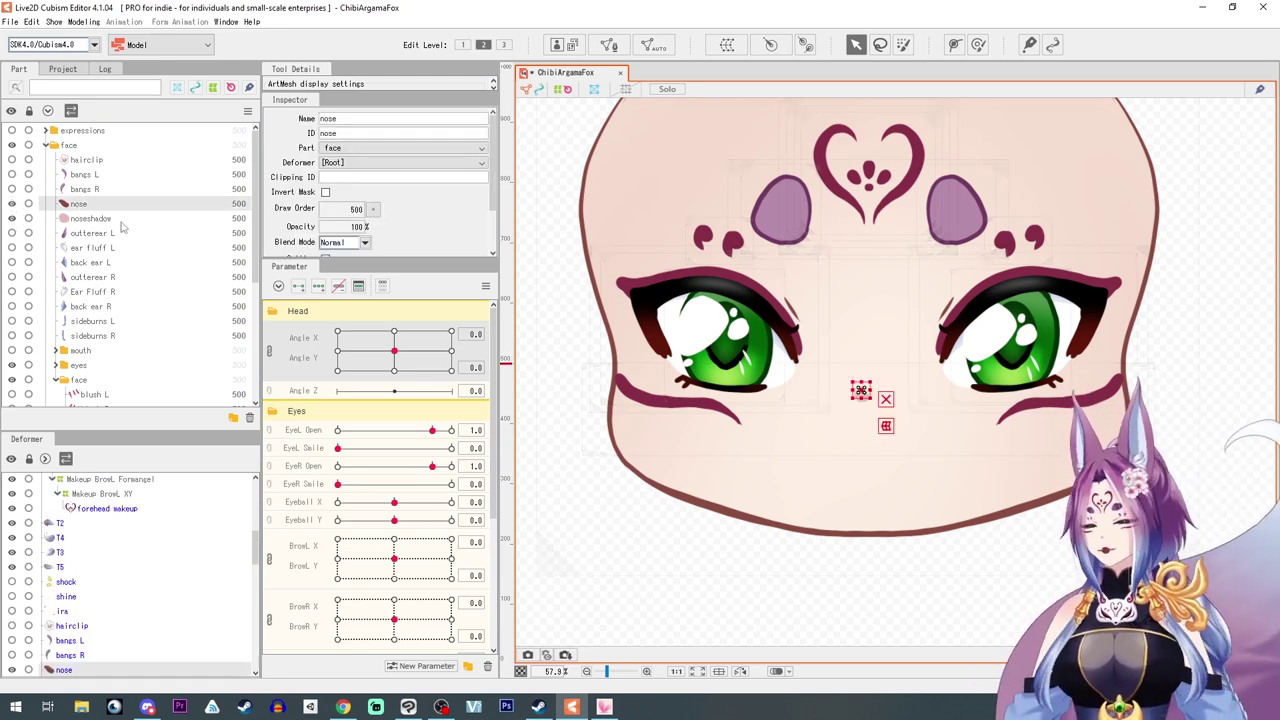
{"action": "scroll", "coordinate": [857, 500], "scroll_direction": "up", "scroll_amount": 1}
{"action": "scroll", "coordinate": [796, 531], "scroll_direction": "up", "scroll_amount": 1}
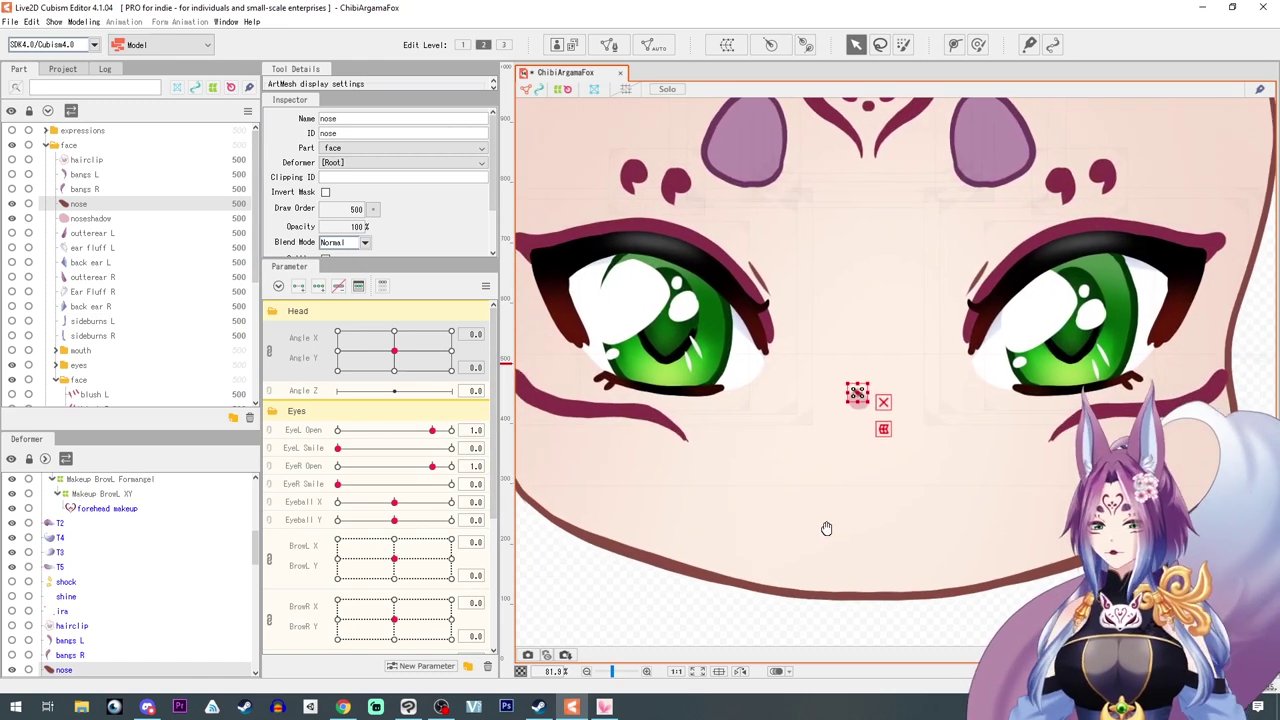
Hide the noseshadow, show and expand the mouth folder, and hide its teeth, tongue and throat so only the lips stay visible
{"action": "scroll", "coordinate": [837, 537], "scroll_direction": "up", "scroll_amount": 2}
{"action": "left_click", "coordinate": [13, 219]}
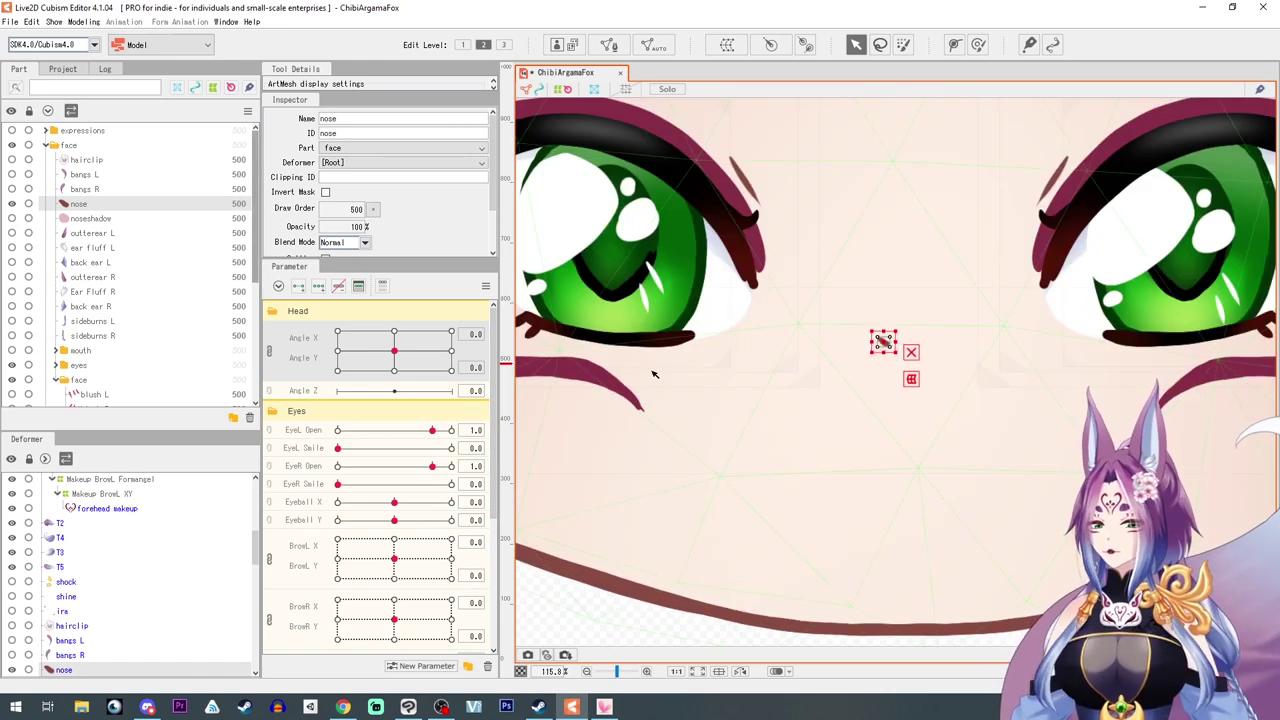
{"action": "left_click_drag", "start_coordinate": [826, 408], "coordinate": [811, 412]}
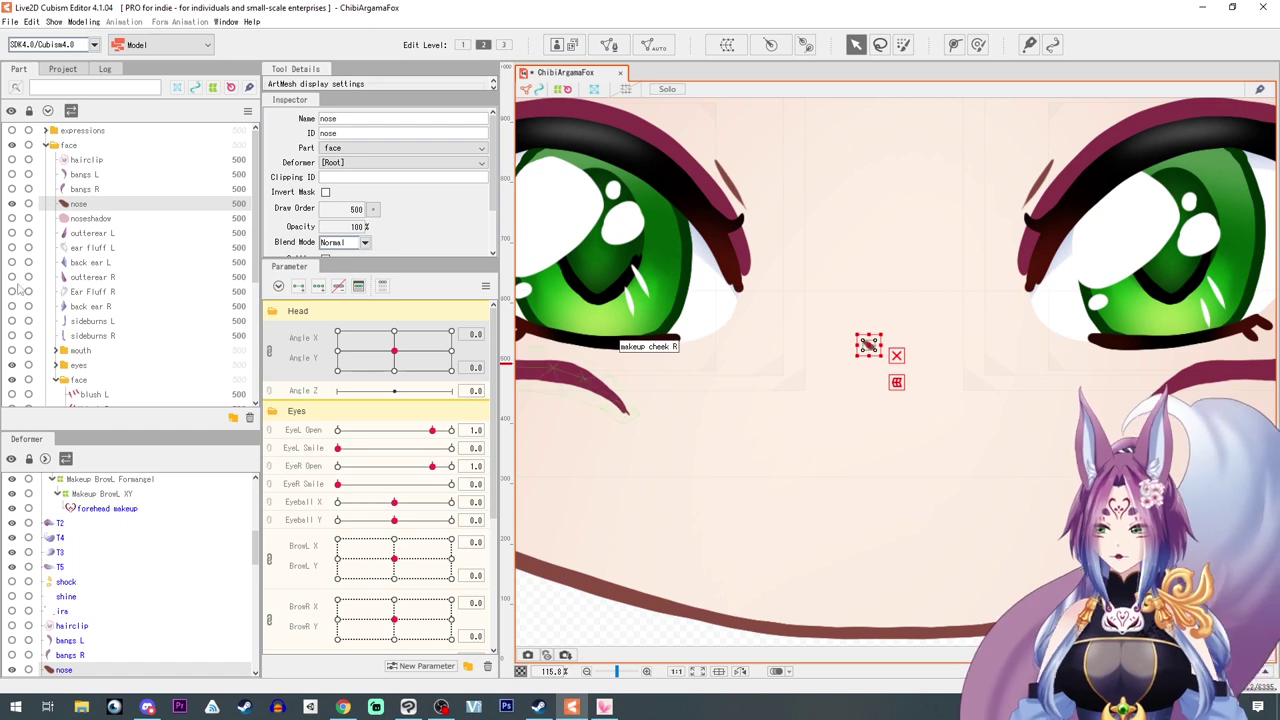
{"action": "left_click", "coordinate": [12, 350]}
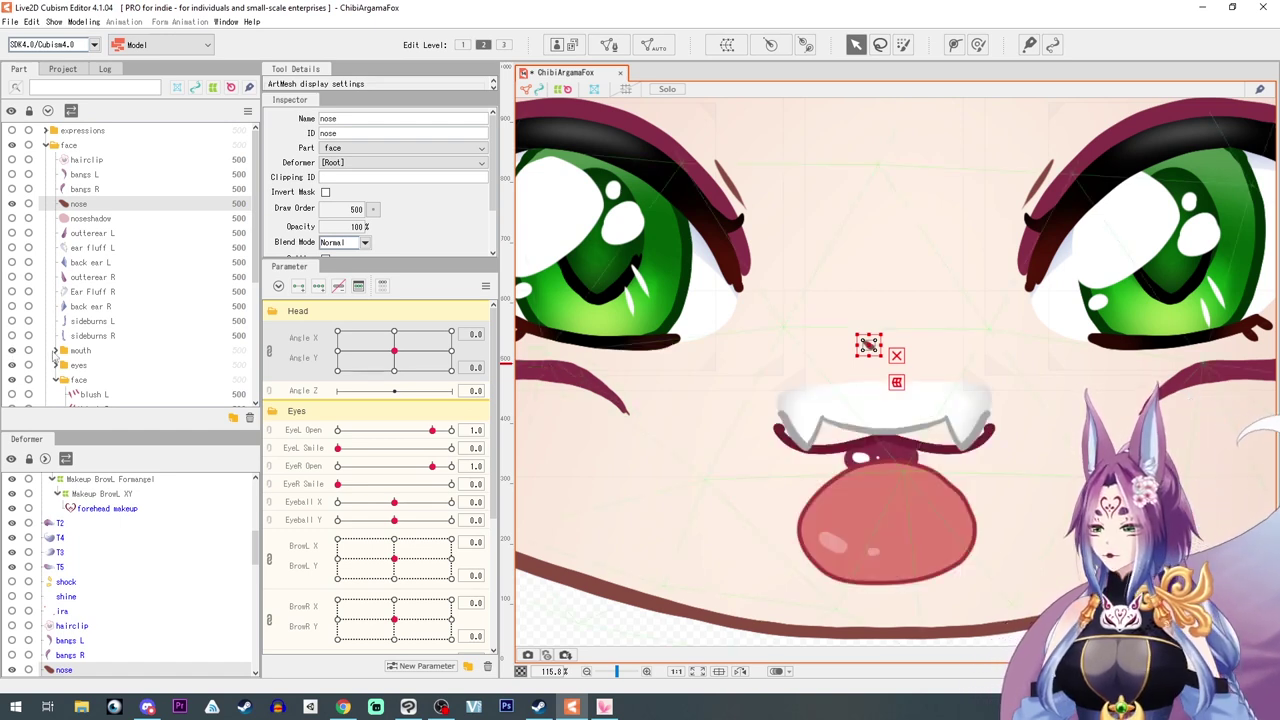
{"action": "left_click", "coordinate": [56, 351]}
{"action": "scroll", "coordinate": [20, 340], "scroll_direction": "down", "scroll_amount": 1}
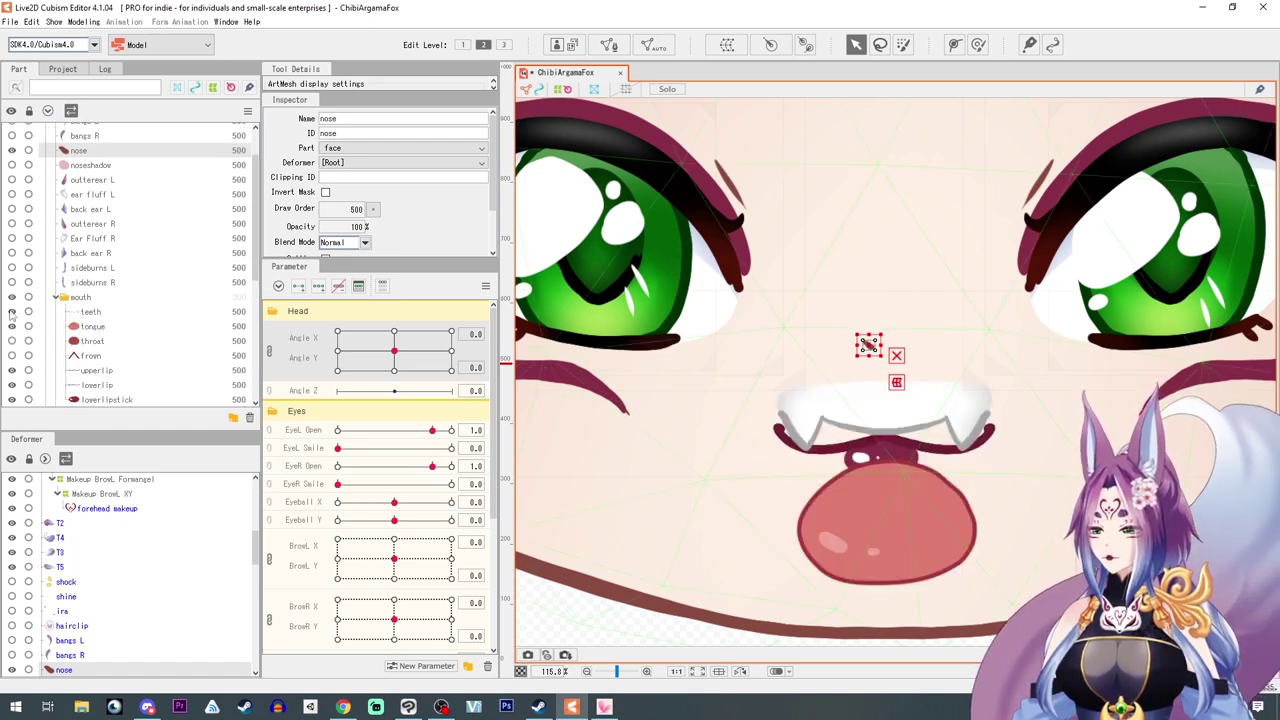
{"action": "left_click_drag", "start_coordinate": [11, 312], "coordinate": [11, 327]}
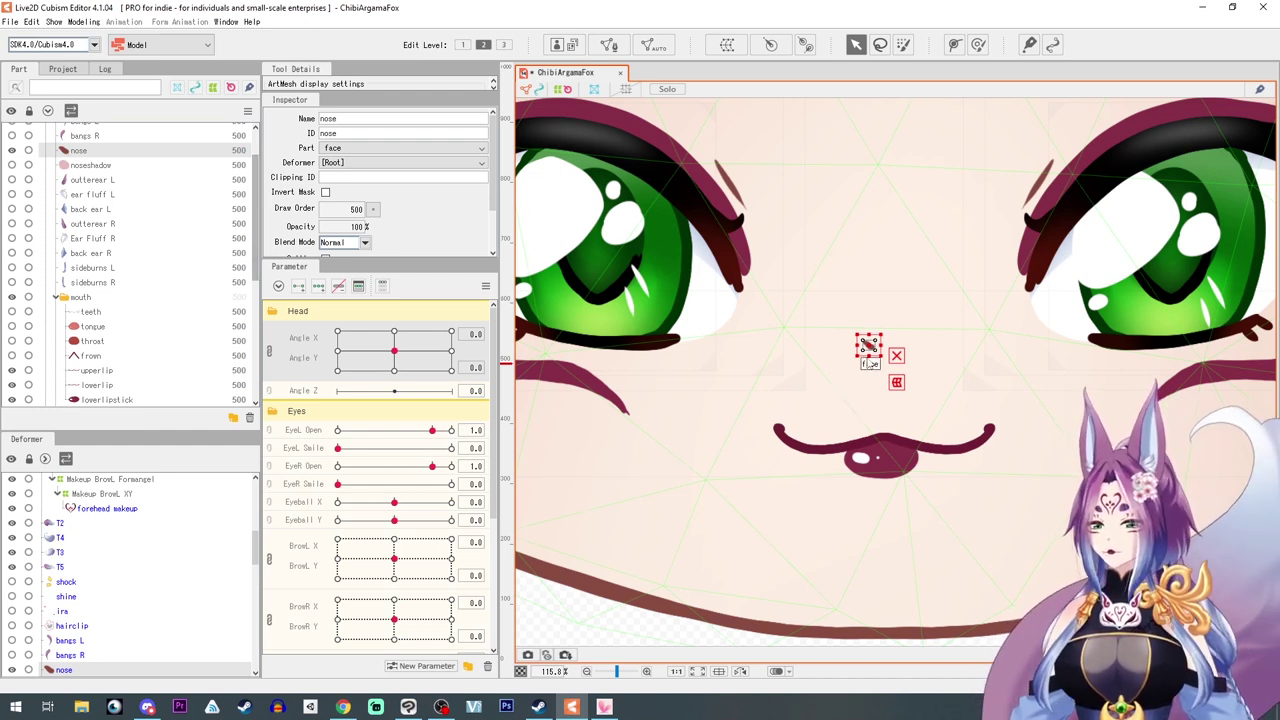
Move the nose mesh down closer to the mouth and deselect it to judge the placement on the whole face
{"action": "left_click_drag", "start_coordinate": [868, 345], "coordinate": [886, 383]}
{"action": "scroll", "coordinate": [787, 421], "scroll_direction": "down", "scroll_amount": 5}
{"action": "left_click", "coordinate": [740, 540]}
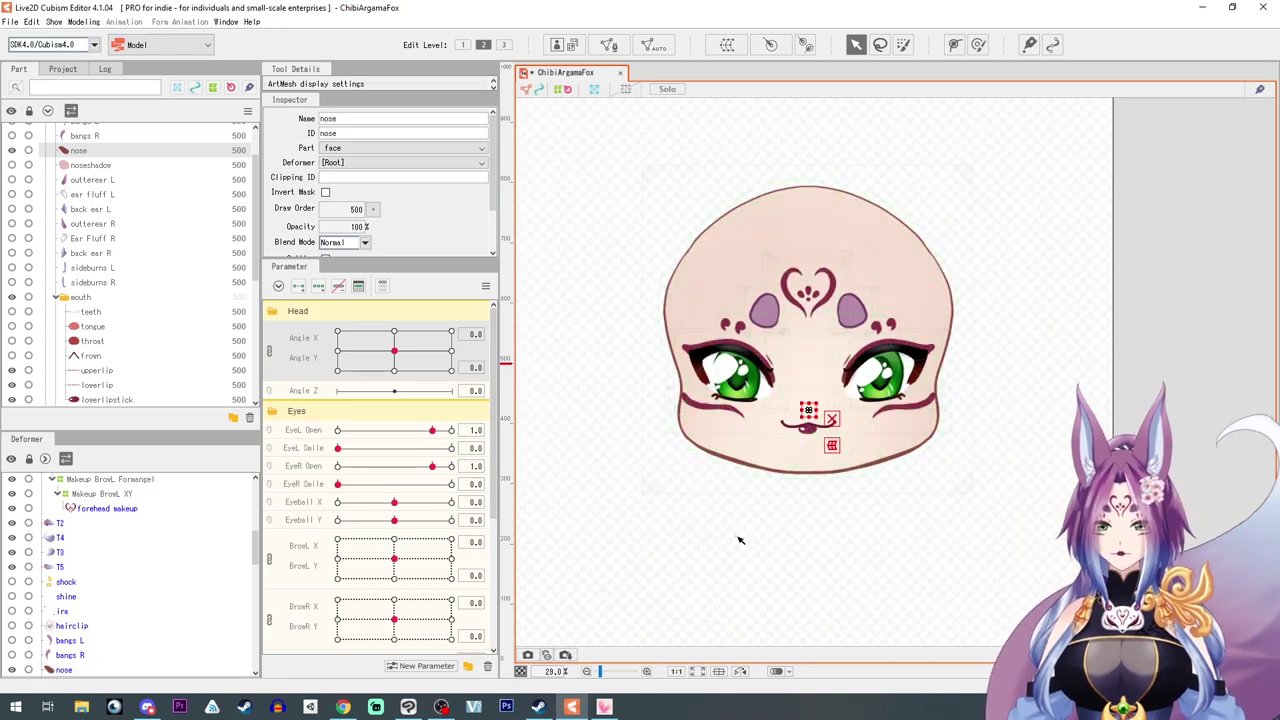
{"action": "scroll", "coordinate": [832, 380], "scroll_direction": "up", "scroll_amount": 3}
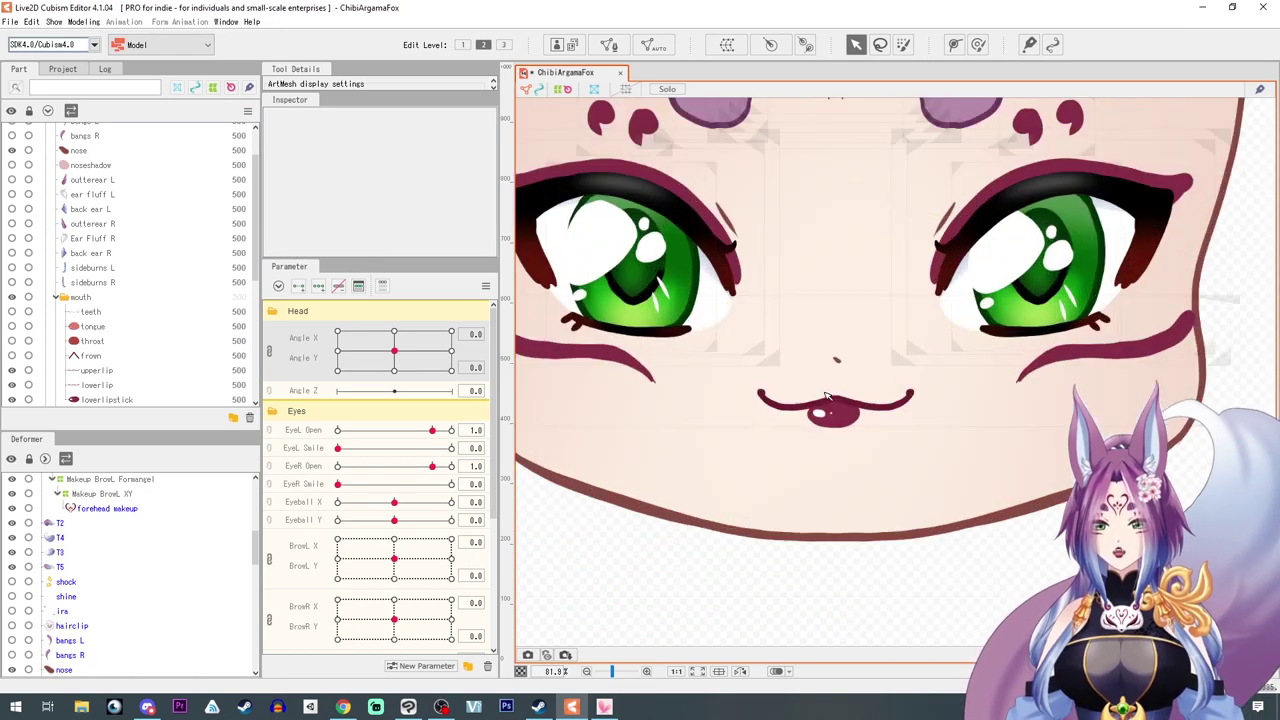
Unlink head Angle X and Y, pose the nose at the extremes of each angle, and preview Angle Y before returning it to 0.0
{"action": "left_click", "coordinate": [270, 352]}
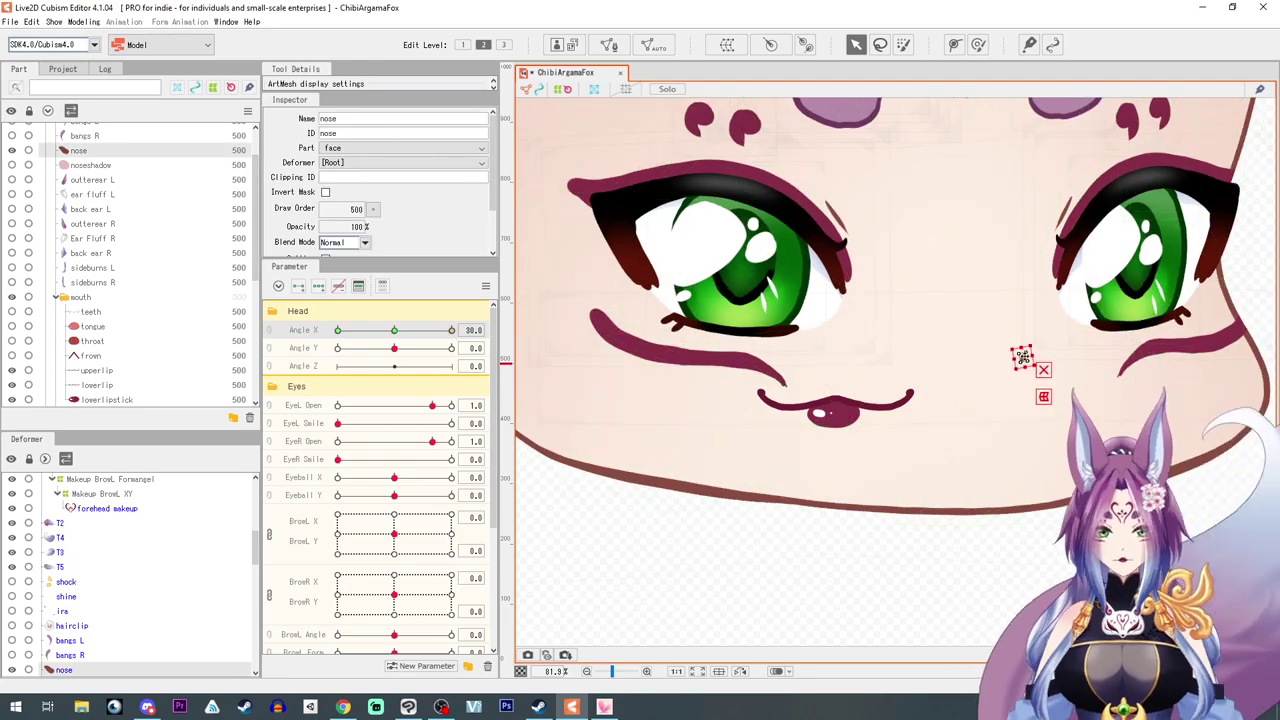
{"action": "left_click_drag", "start_coordinate": [338, 331], "coordinate": [355, 331]}
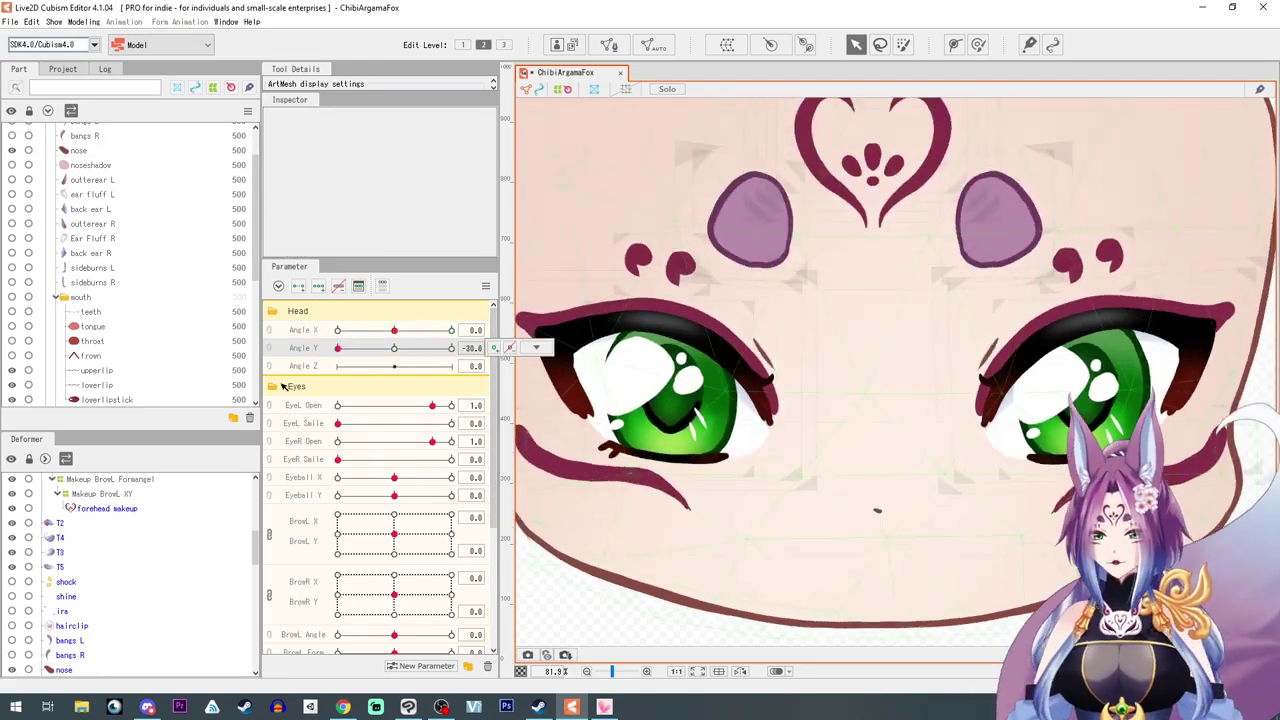
{"action": "left_click_drag", "start_coordinate": [283, 381], "coordinate": [373, 379]}
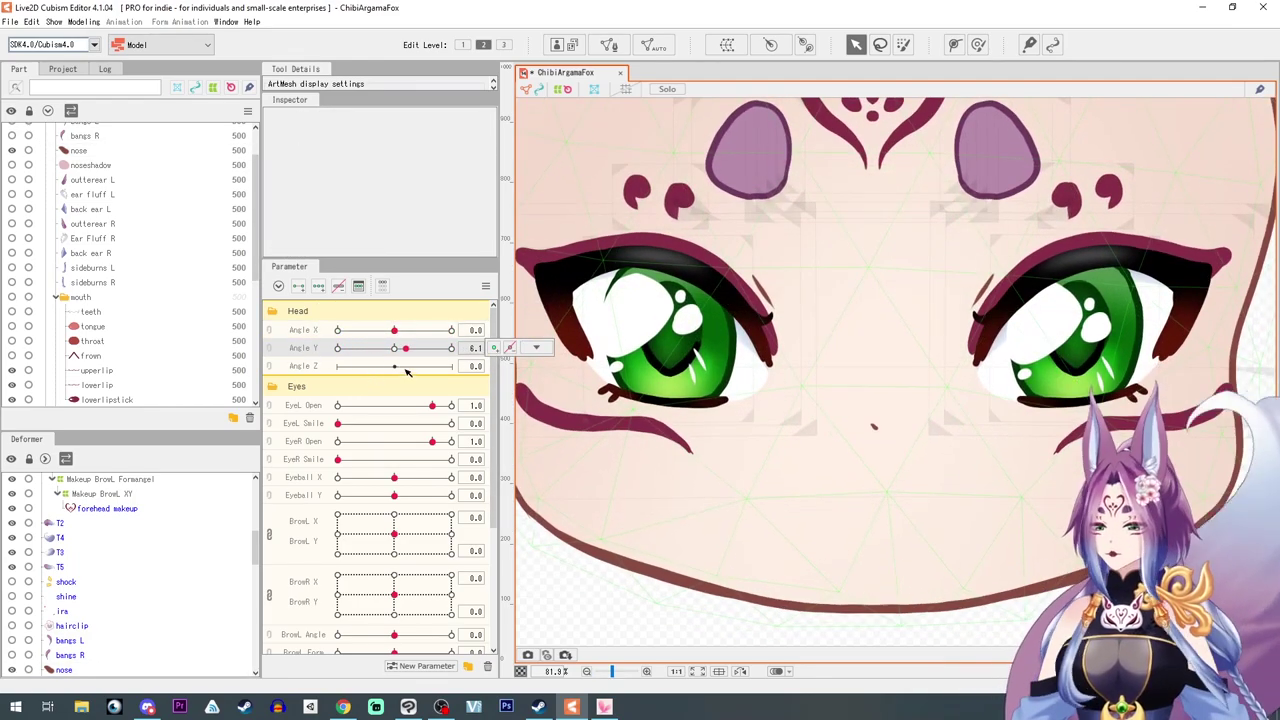
{"action": "left_click", "coordinate": [392, 350]}
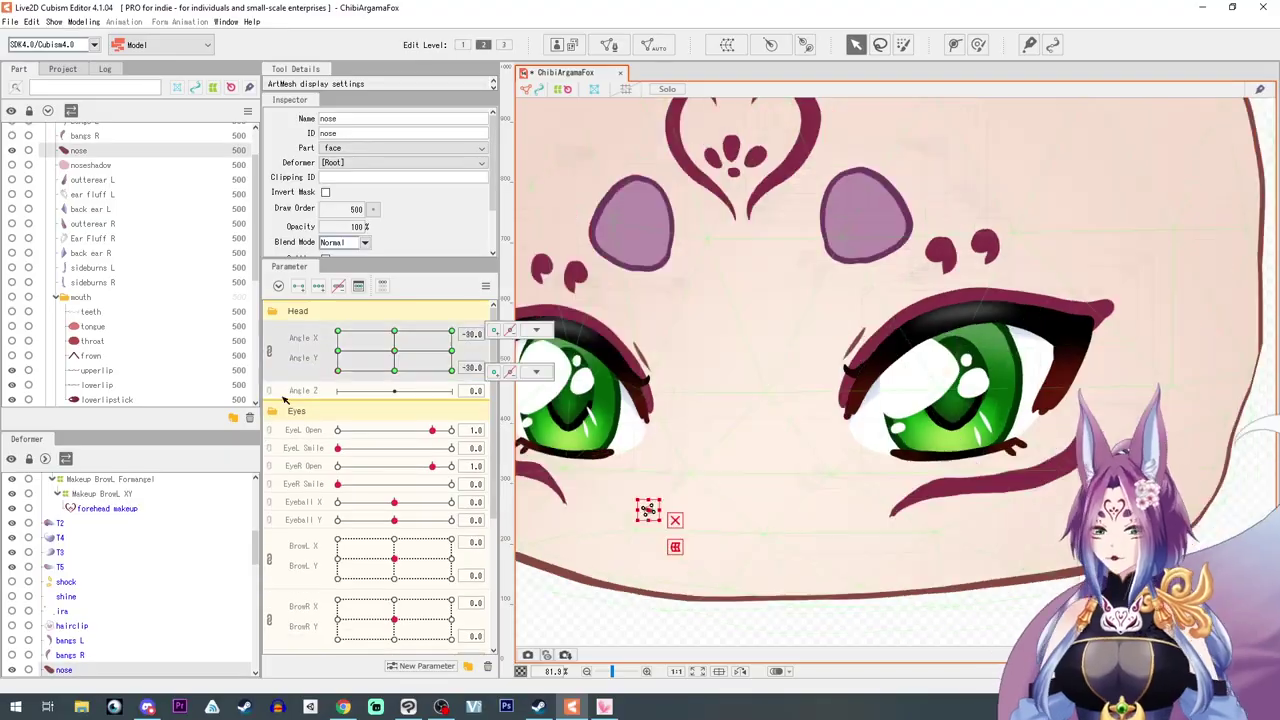
With head Angle X and Y linked, adjust the nose's position and shape at the corner where both angles are 30.0
{"action": "left_click_drag", "start_coordinate": [284, 396], "coordinate": [455, 336]}
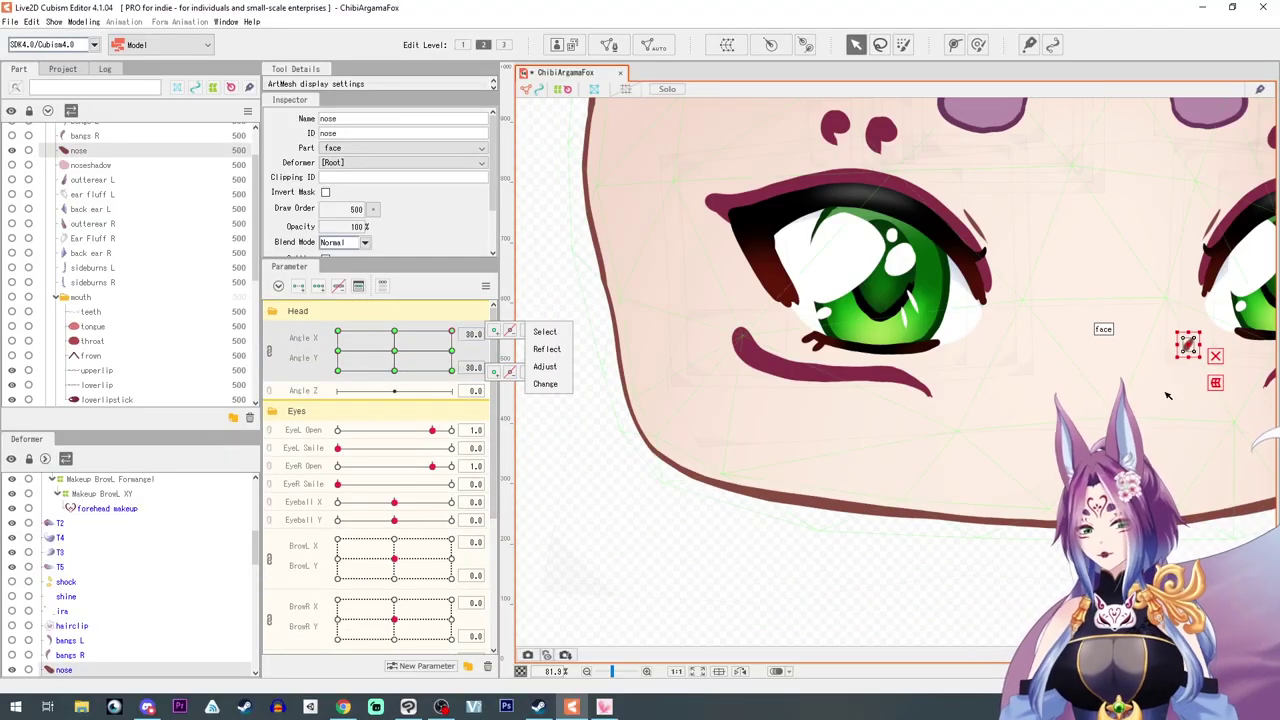
{"action": "left_click_drag", "start_coordinate": [928, 434], "coordinate": [783, 443]}
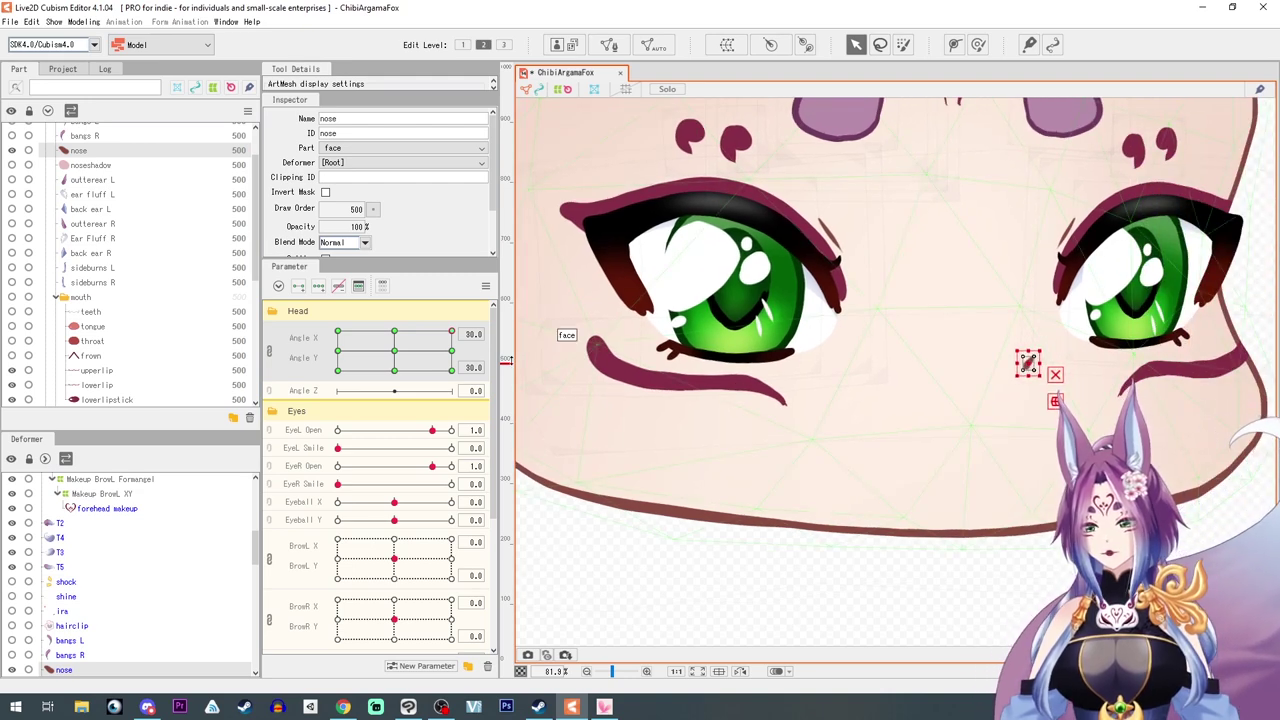
{"action": "left_click_drag", "start_coordinate": [452, 333], "coordinate": [468, 309]}
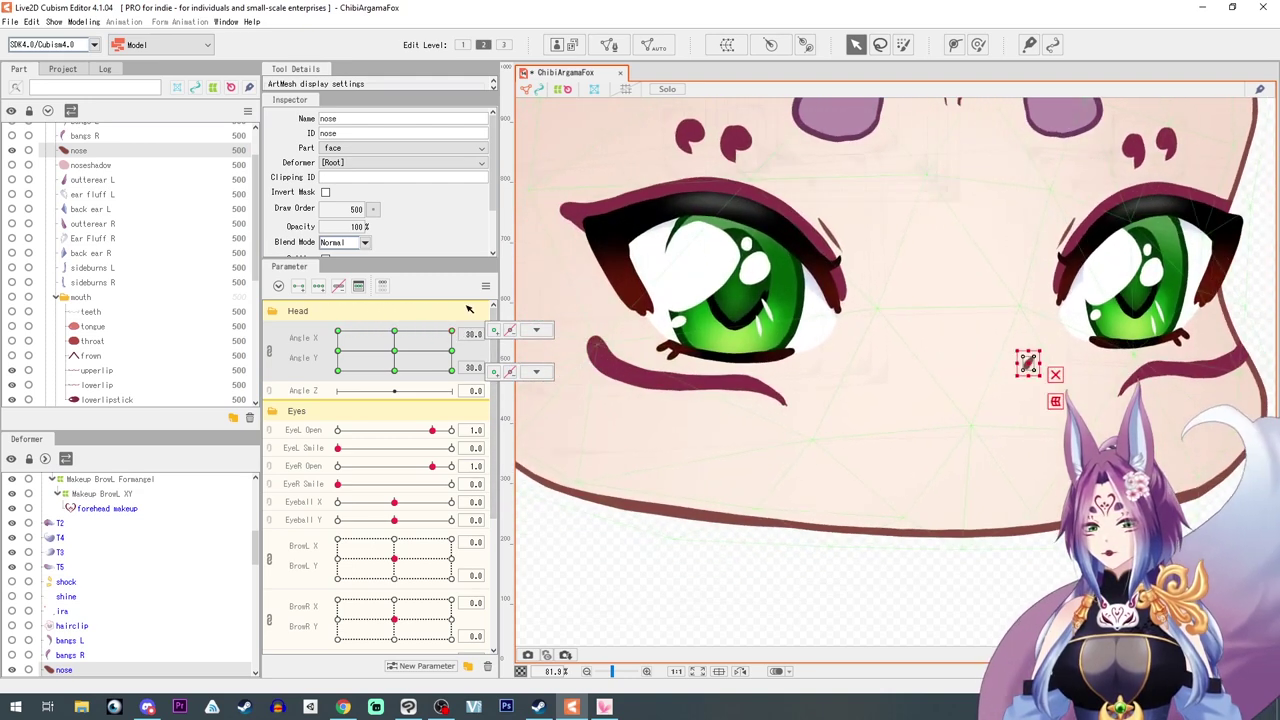
{"action": "left_click", "coordinate": [536, 372]}
Unlink the head angles, adjust the nose at Angle X 30.0 with Angle Y 0.0, and check it at other angle combinations
{"action": "left_click", "coordinate": [269, 351]}
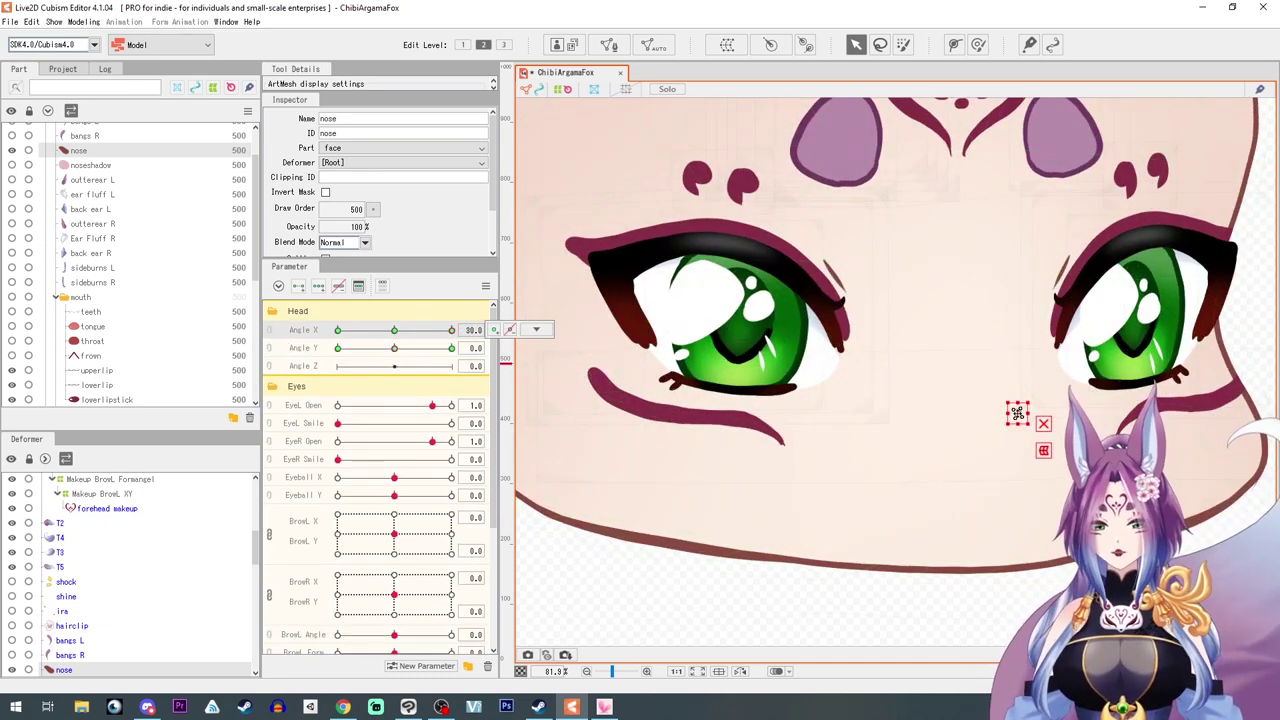
{"action": "left_click_drag", "start_coordinate": [452, 330], "coordinate": [528, 338]}
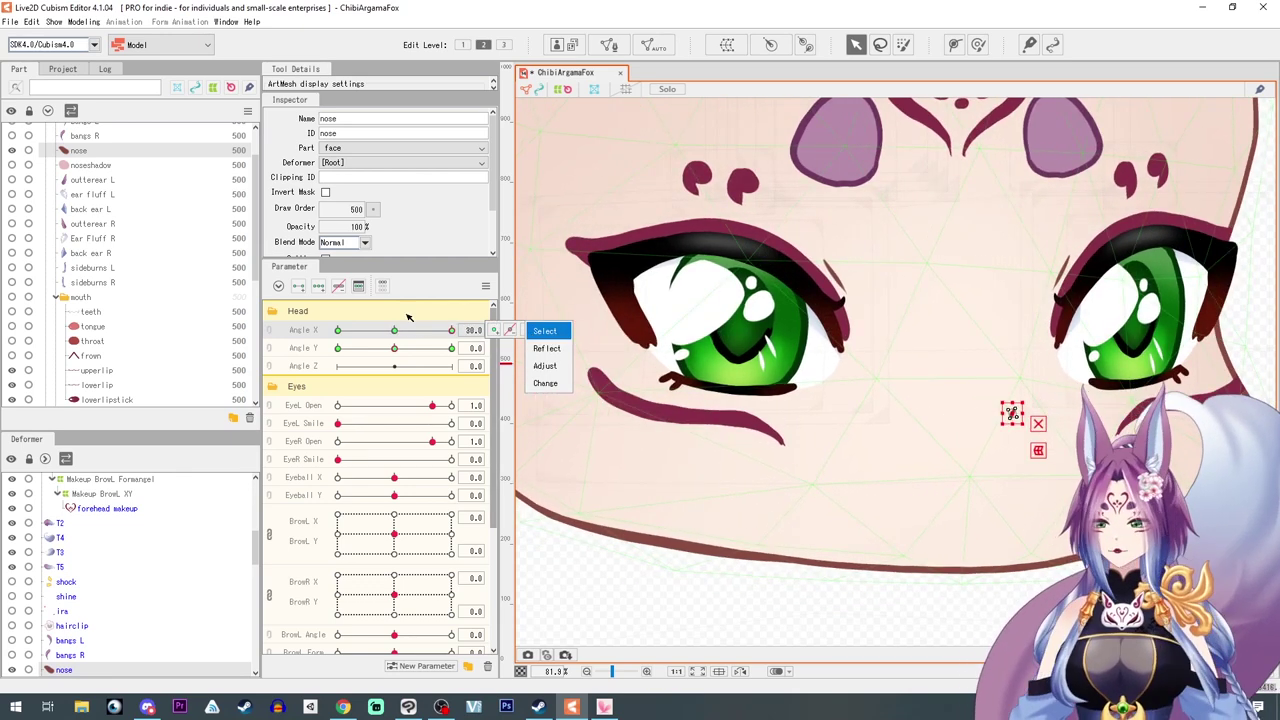
{"action": "left_click", "coordinate": [451, 348]}
{"action": "left_click", "coordinate": [394, 330]}
{"action": "left_click", "coordinate": [337, 348]}
{"action": "left_click", "coordinate": [451, 330]}
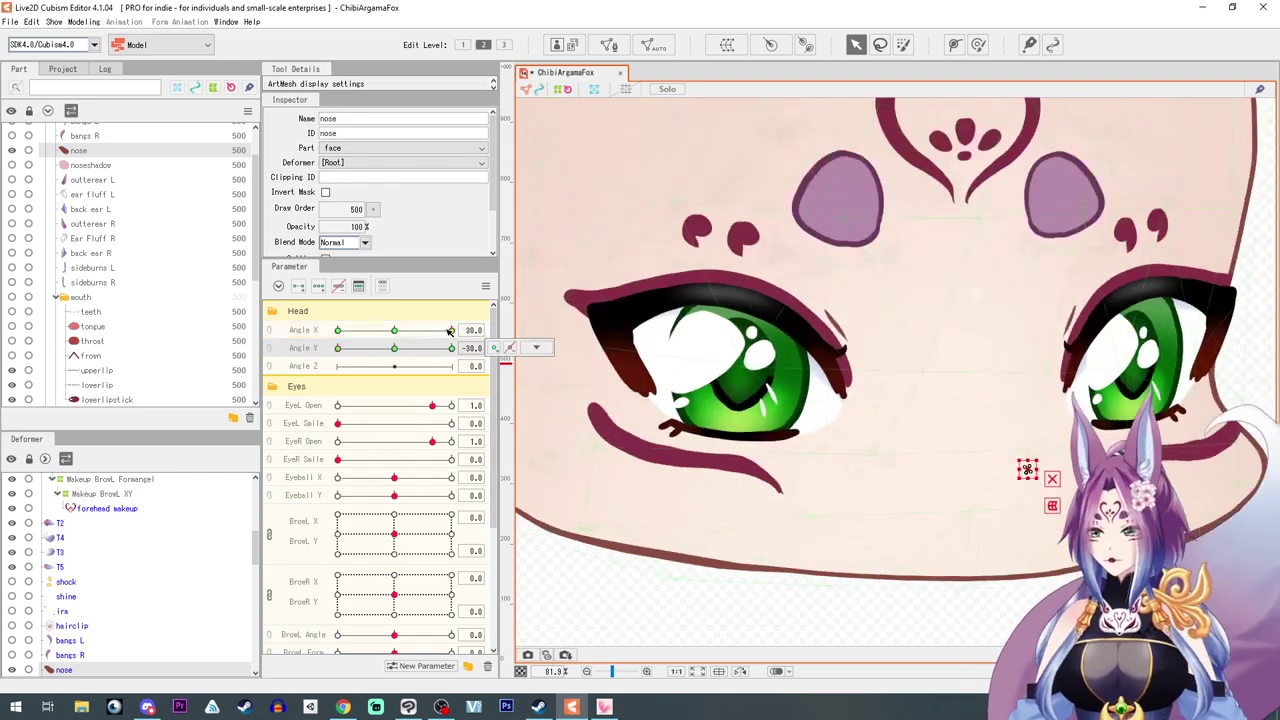
Link head Angle X and Y, preview the deselected nose across both angles, and return them to 0.0
{"action": "left_click", "coordinate": [269, 348]}
{"action": "left_click_drag", "start_coordinate": [481, 382], "coordinate": [438, 364]}
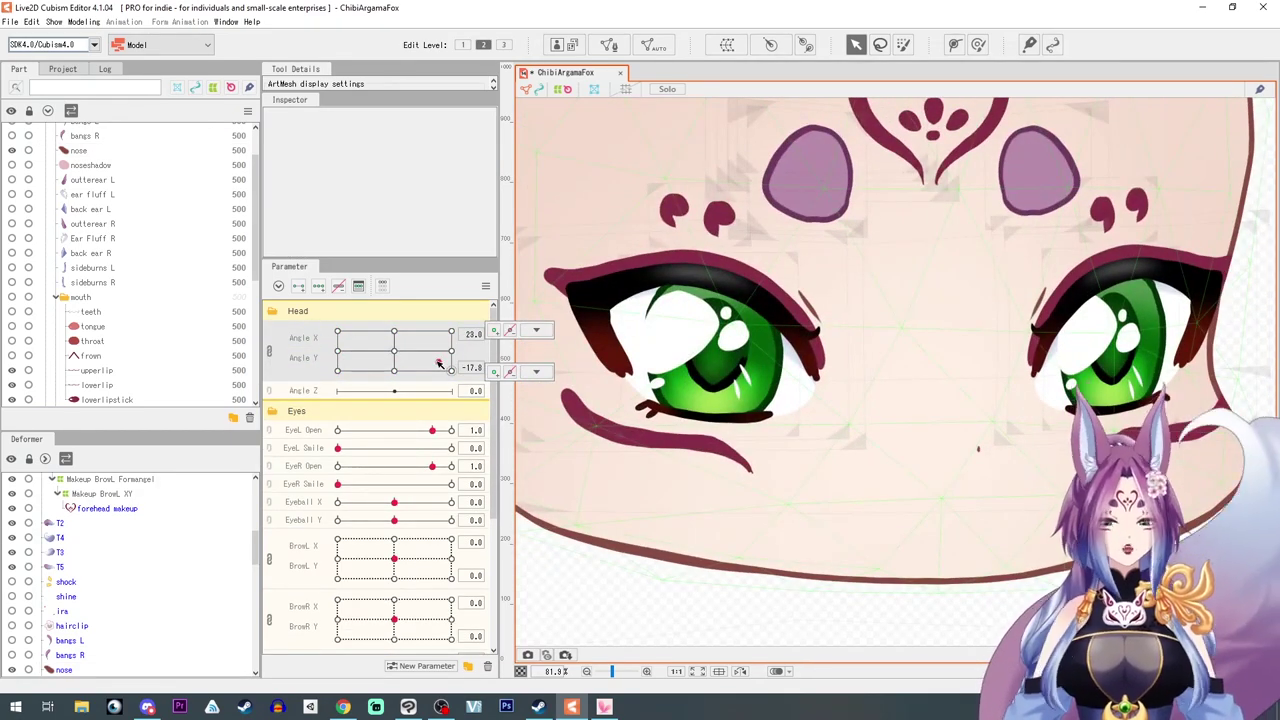
{"action": "left_click", "coordinate": [395, 353]}
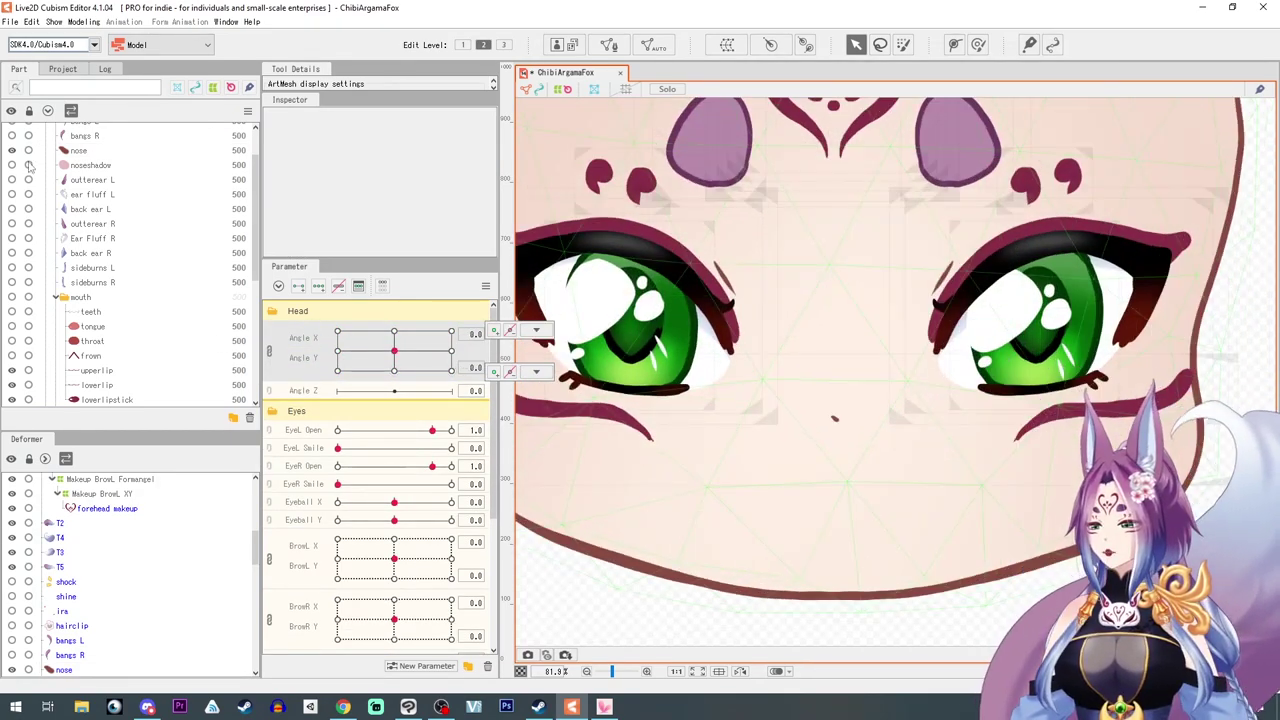
Select the noseshadow, unlink the head angles, add Angle X keys to it, and move it up beneath the nose
{"action": "left_click", "coordinate": [100, 166]}
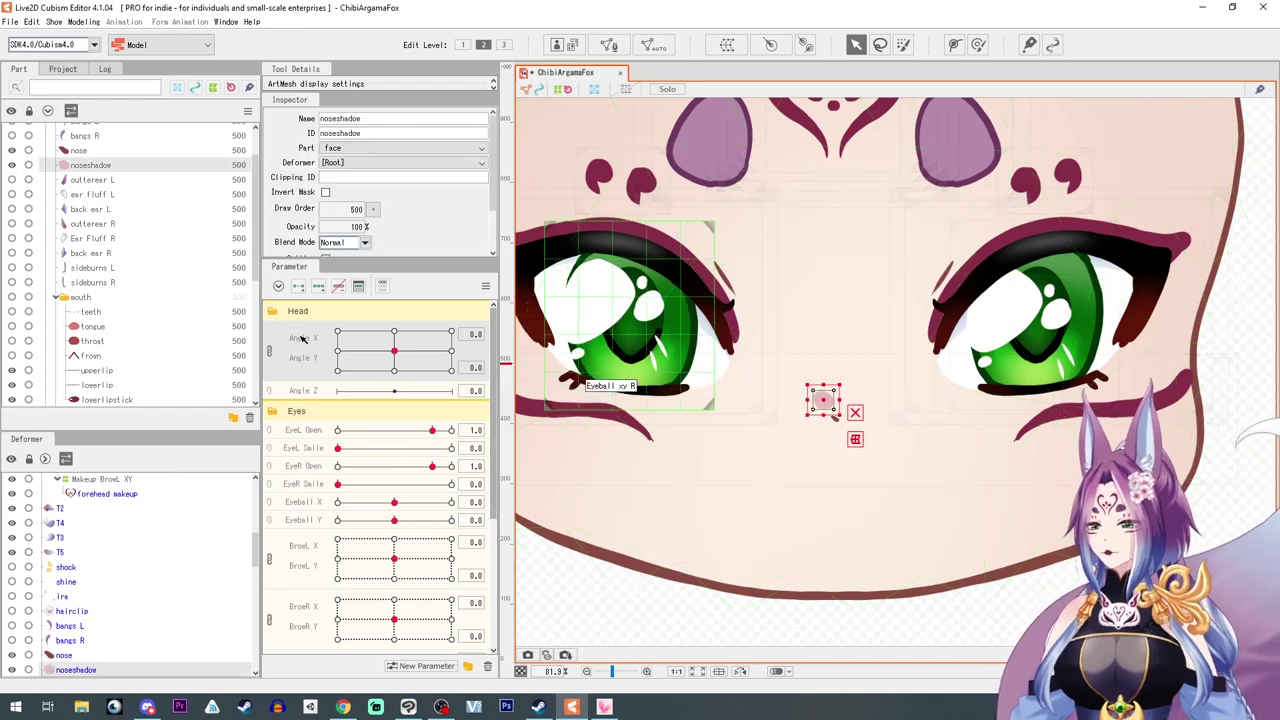
{"action": "left_click", "coordinate": [269, 350]}
{"action": "left_click", "coordinate": [309, 335]}
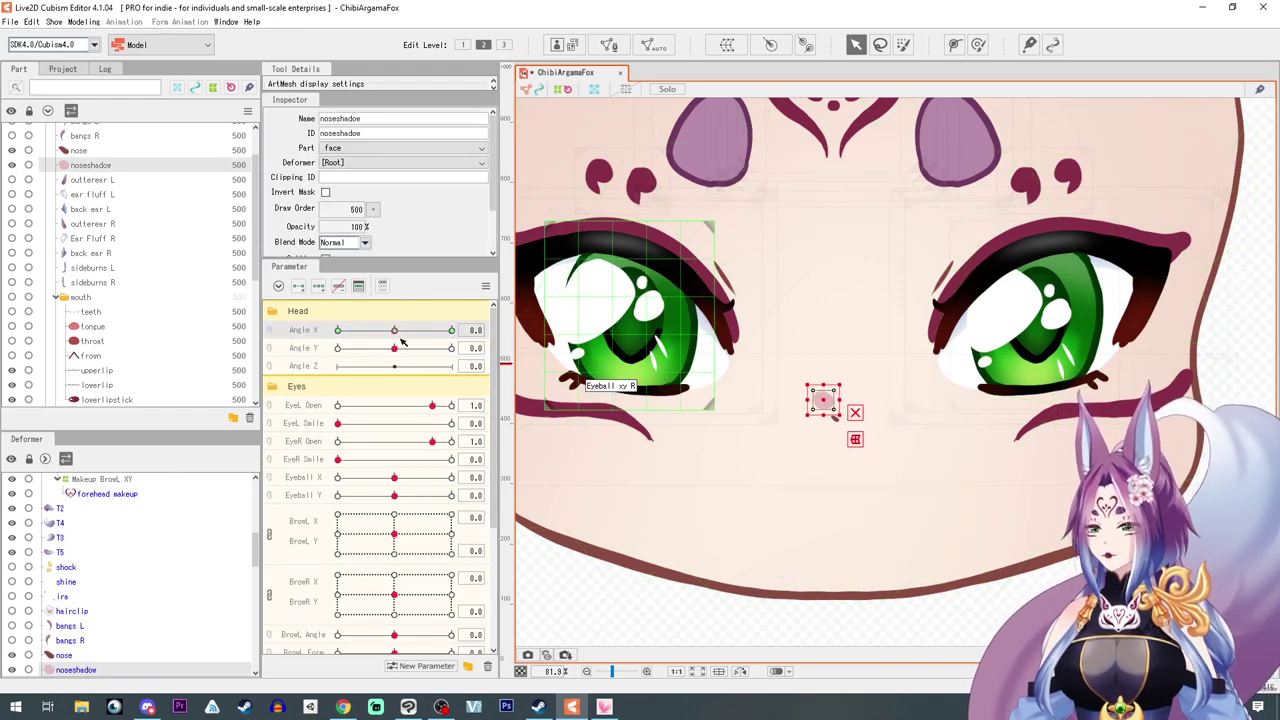
{"action": "scroll", "coordinate": [660, 450], "scroll_direction": "up", "scroll_amount": 3}
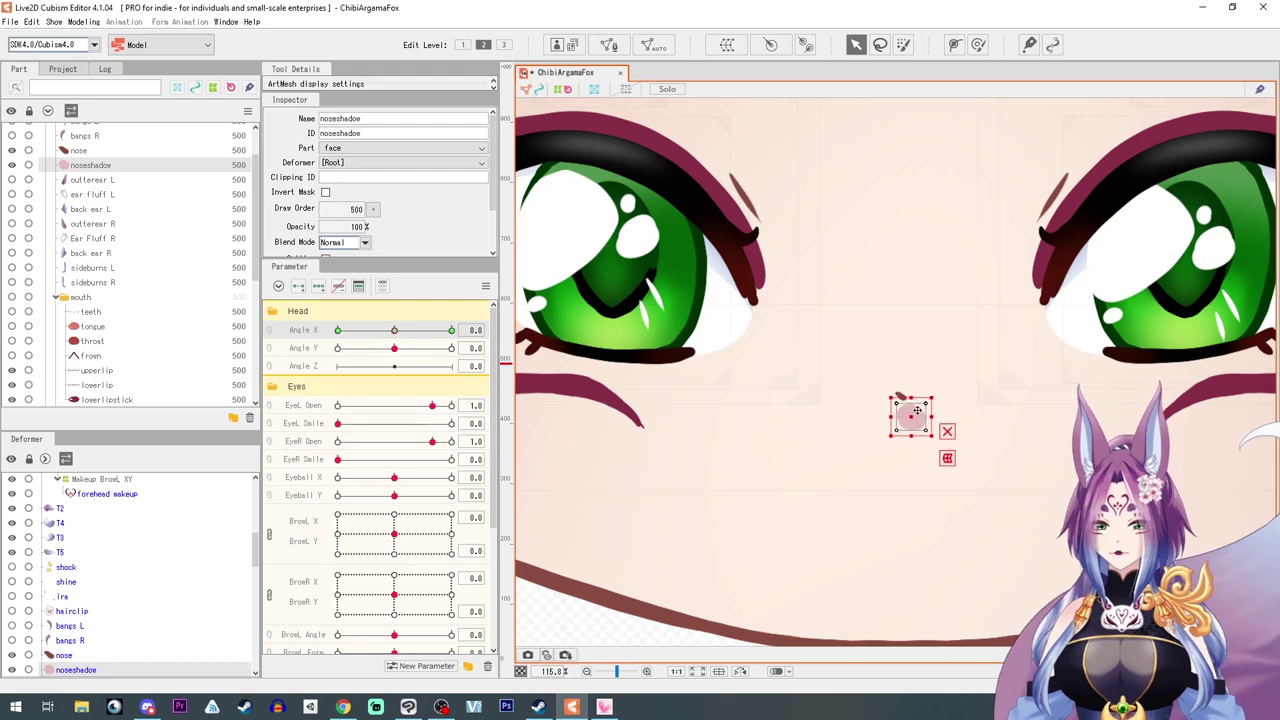
{"action": "left_click_drag", "start_coordinate": [916, 410], "coordinate": [910, 399]}
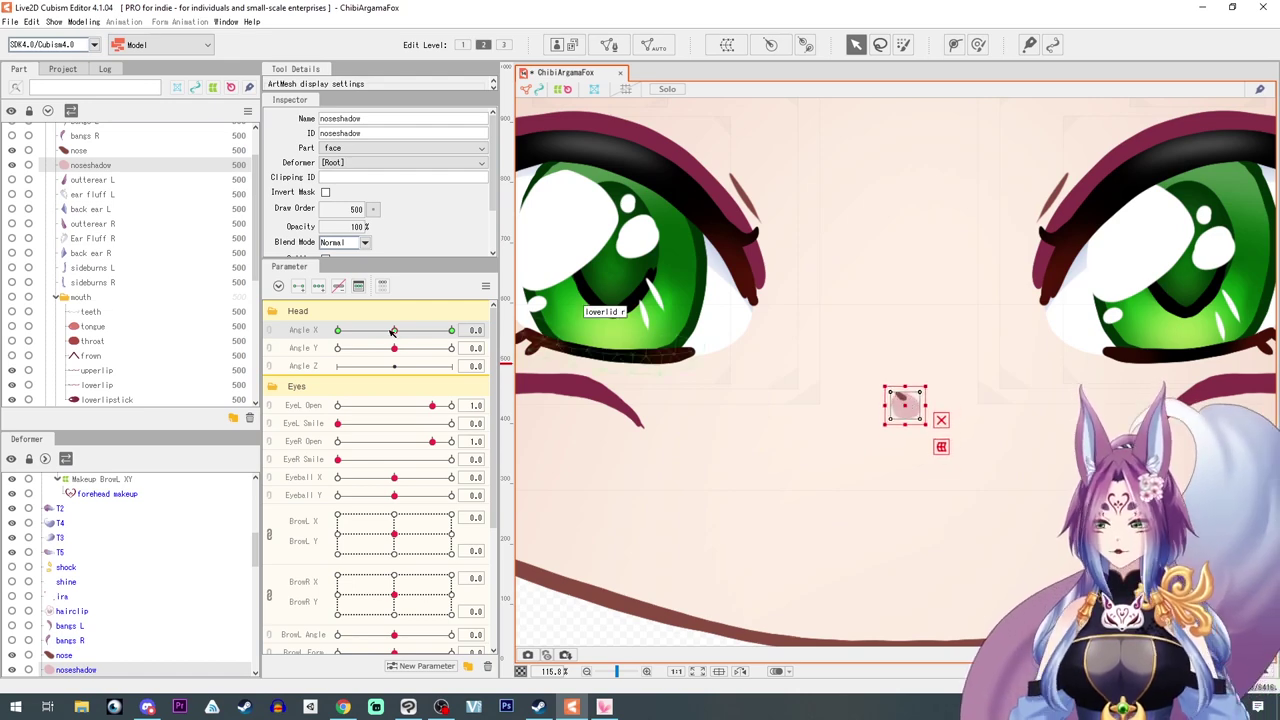
Move the noseshadow to follow the nose at Angle X 30.0 and at Angle X -30.0
{"action": "left_click_drag", "start_coordinate": [393, 331], "coordinate": [451, 331]}
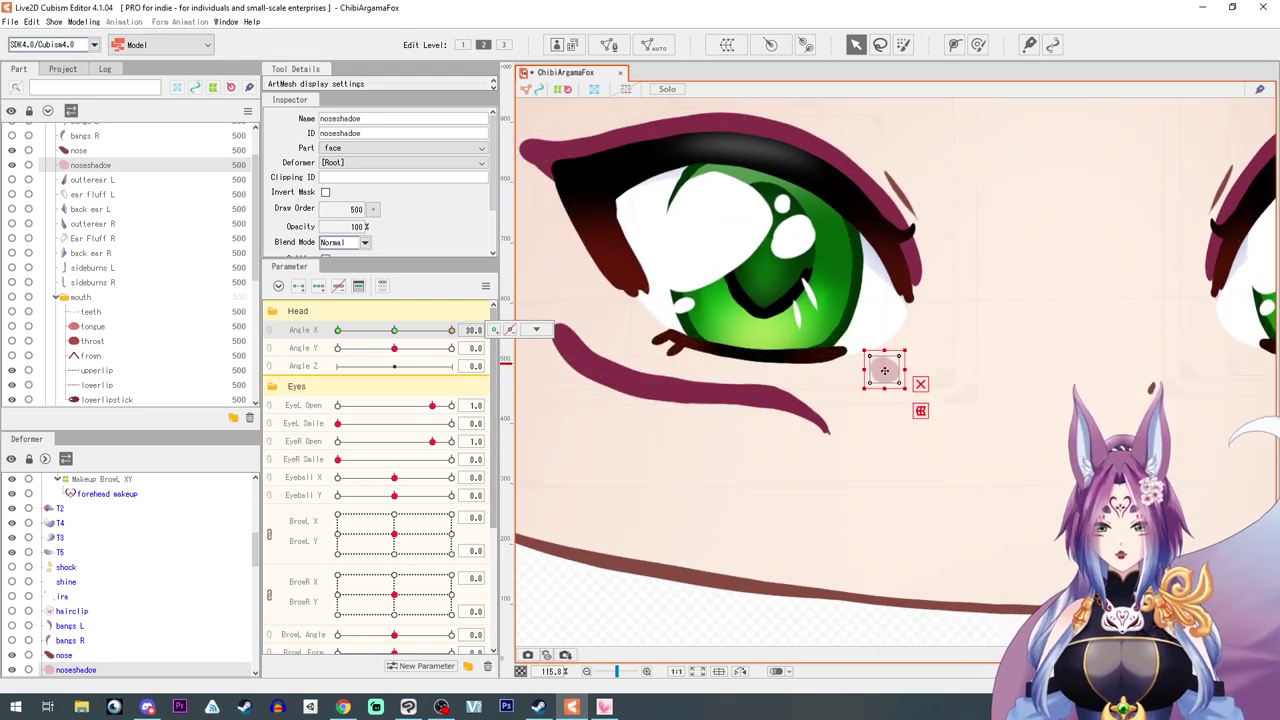
{"action": "left_click_drag", "start_coordinate": [884, 371], "coordinate": [1162, 387]}
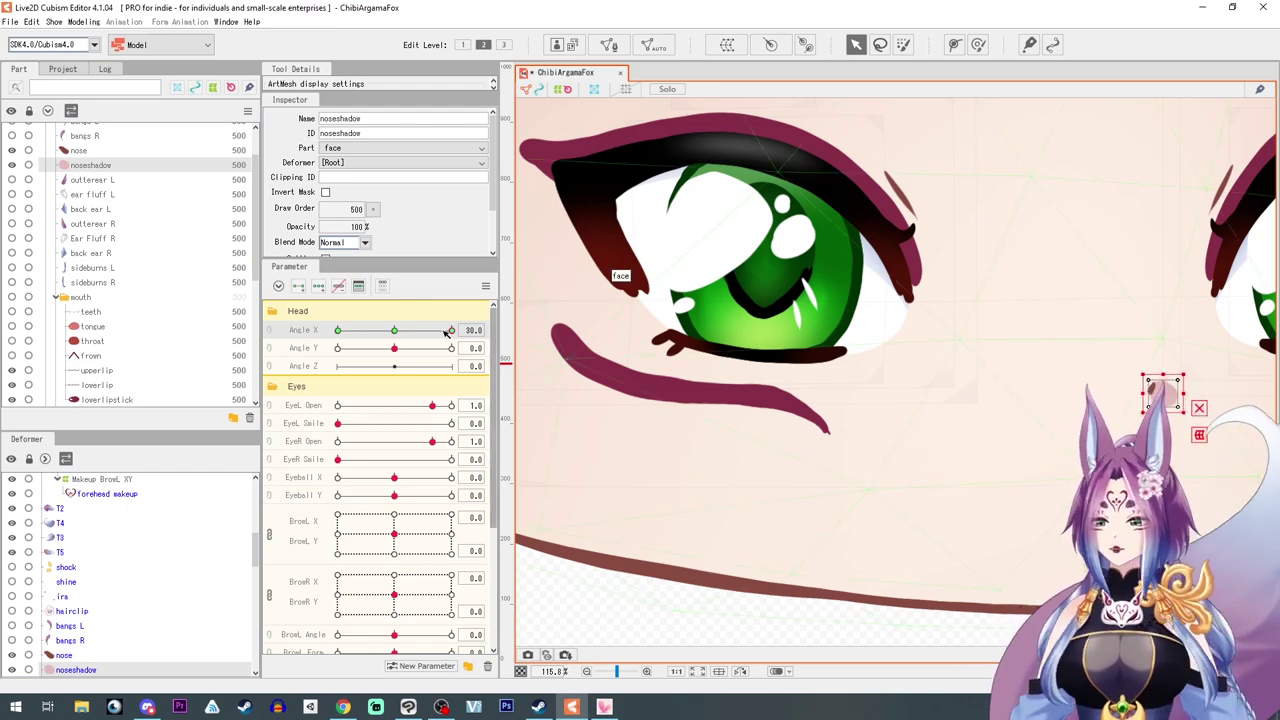
{"action": "left_click_drag", "start_coordinate": [451, 331], "coordinate": [241, 329]}
{"action": "left_click_drag", "start_coordinate": [890, 371], "coordinate": [649, 399]}
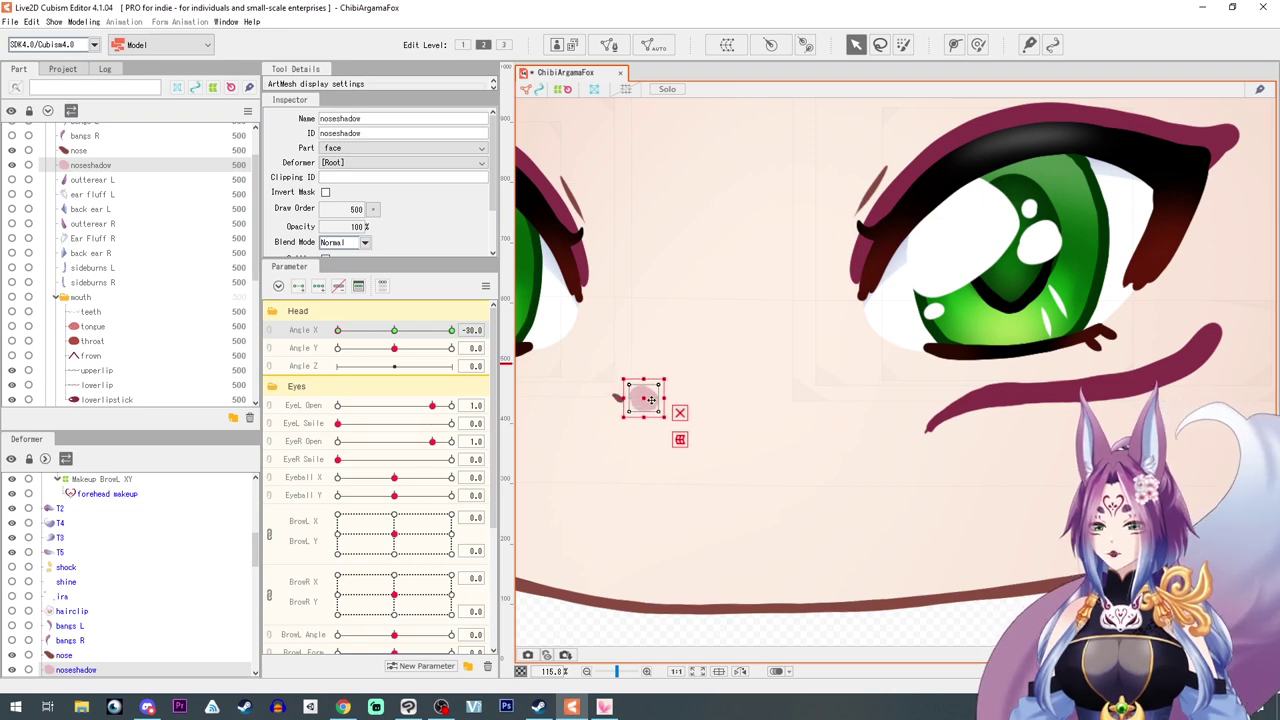
Key the noseshadow on Angle Y, align it with the nose at 30.0 and -30.0, and flatten it at -30.0
{"action": "left_click_drag", "start_coordinate": [370, 336], "coordinate": [506, 360]}
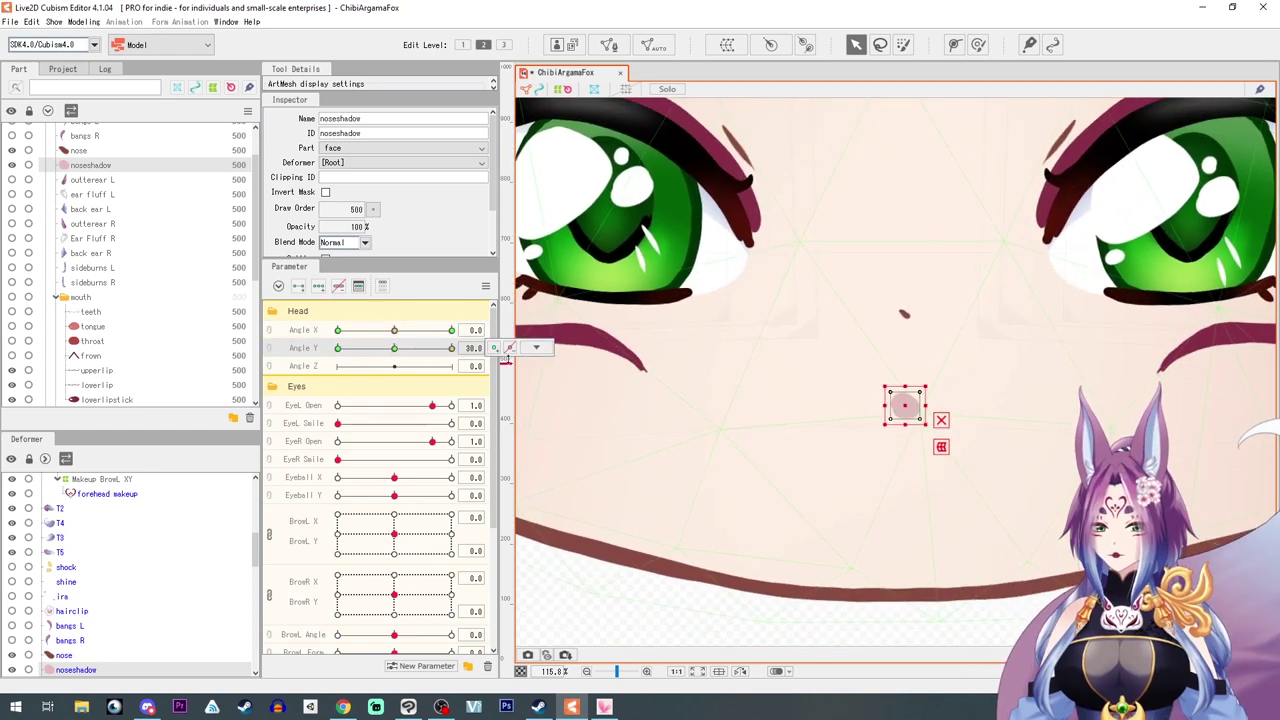
{"action": "left_click_drag", "start_coordinate": [906, 405], "coordinate": [908, 322]}
{"action": "left_click_drag", "start_coordinate": [449, 349], "coordinate": [304, 369]}
{"action": "left_click_drag", "start_coordinate": [902, 402], "coordinate": [910, 510]}
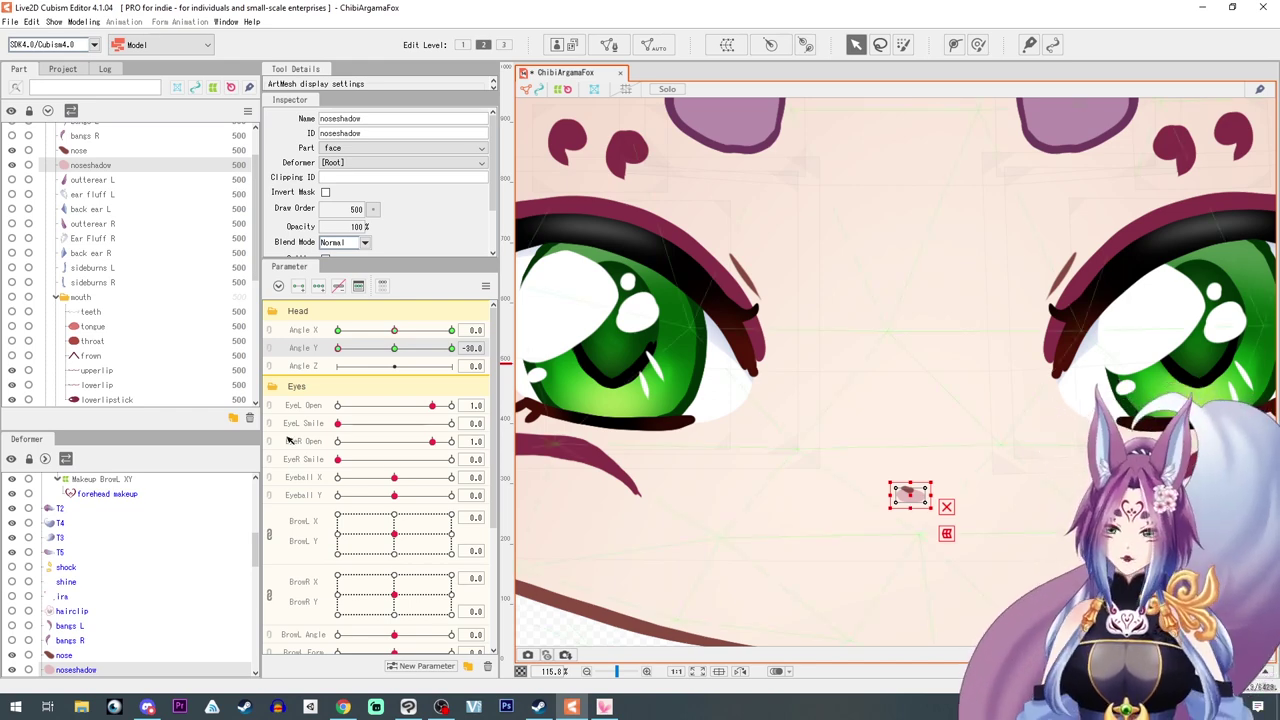
At the Angle X -30.0, Angle Y -30.0 corner, move the noseshadow beside the nose, flatten it and narrow it slightly
{"action": "left_click_drag", "start_coordinate": [349, 356], "coordinate": [246, 330]}
{"action": "left_click", "coordinate": [394, 349]}
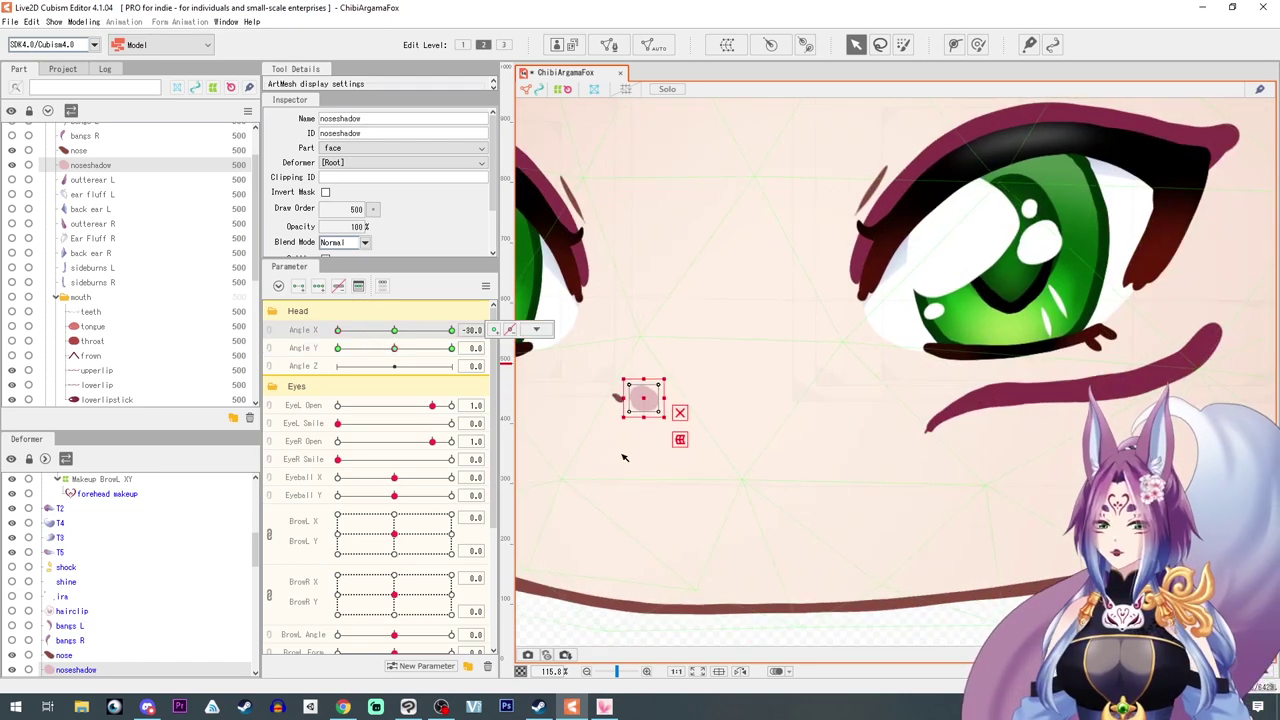
{"action": "left_click_drag", "start_coordinate": [718, 502], "coordinate": [919, 500]}
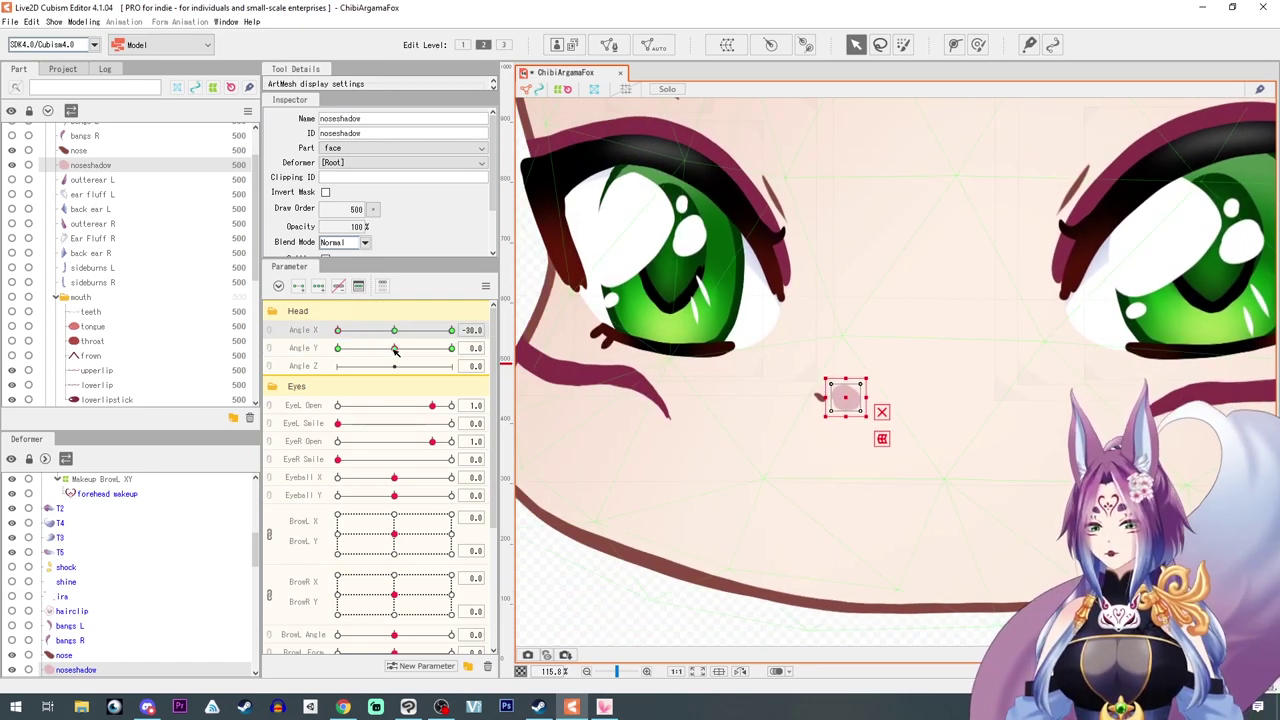
{"action": "left_click", "coordinate": [337, 348]}
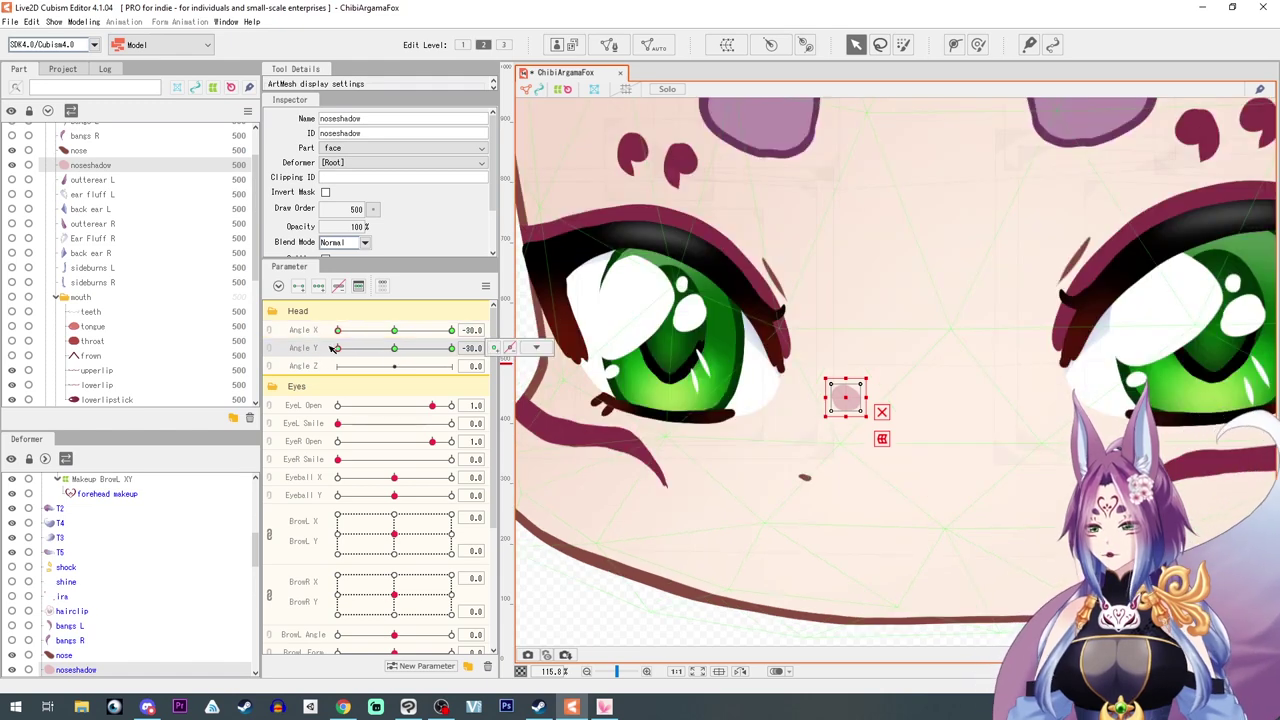
{"action": "mouse_move", "coordinate": [317, 349]}
{"action": "left_mouse_down"}
{"action": "mouse_move", "coordinate": [286, 349]}
{"action": "mouse_move", "coordinate": [399, 350]}
{"action": "mouse_move", "coordinate": [301, 361]}
{"action": "left_mouse_up"}
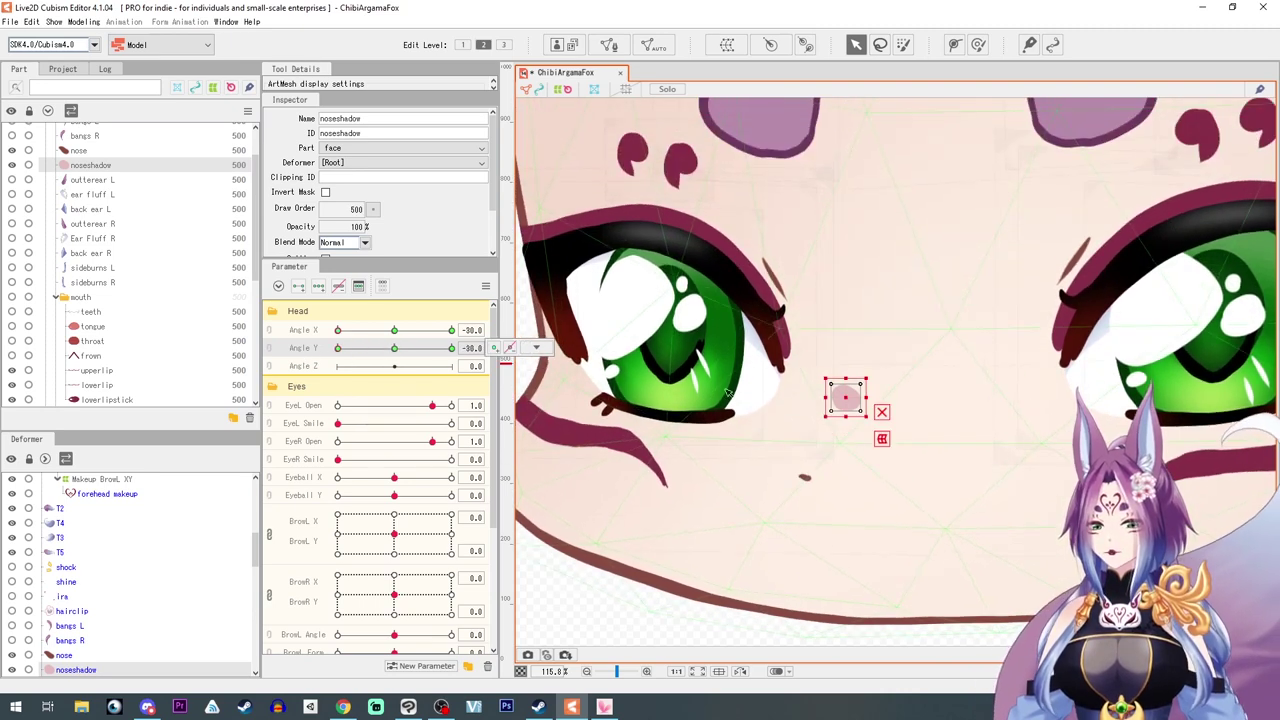
{"action": "left_click_drag", "start_coordinate": [847, 400], "coordinate": [829, 466]}
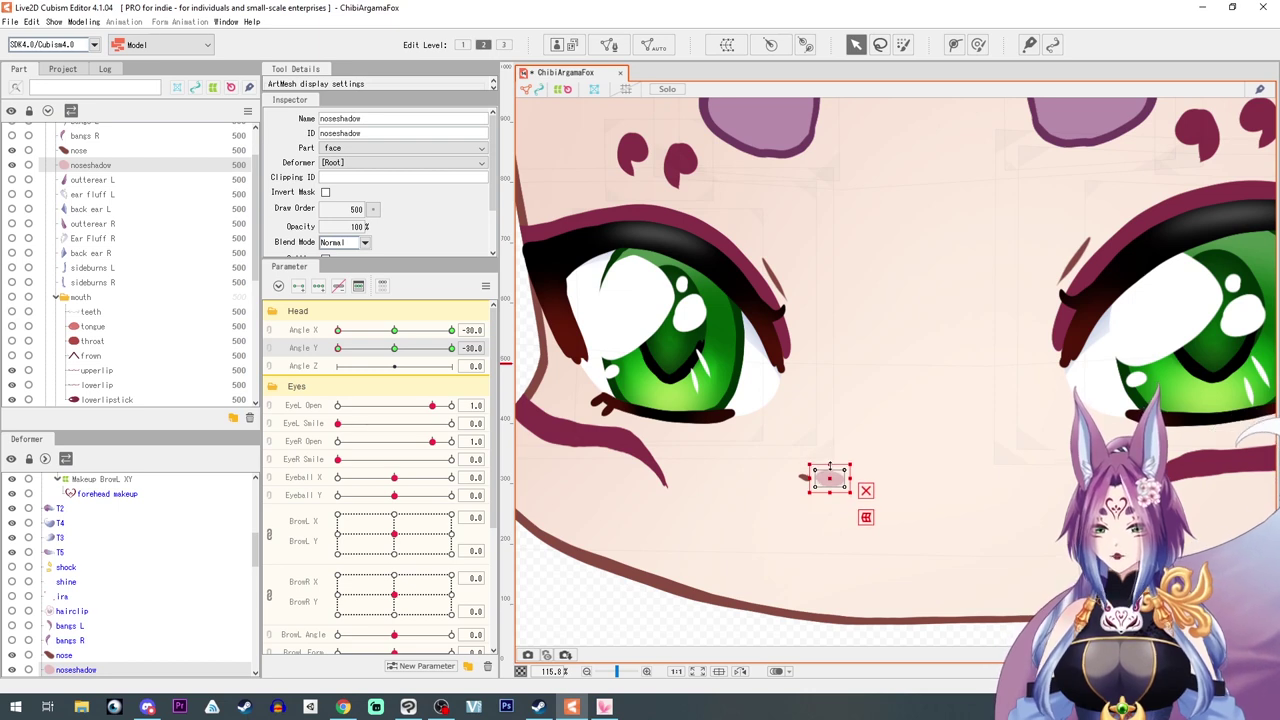
{"action": "left_click_drag", "start_coordinate": [852, 479], "coordinate": [846, 479]}
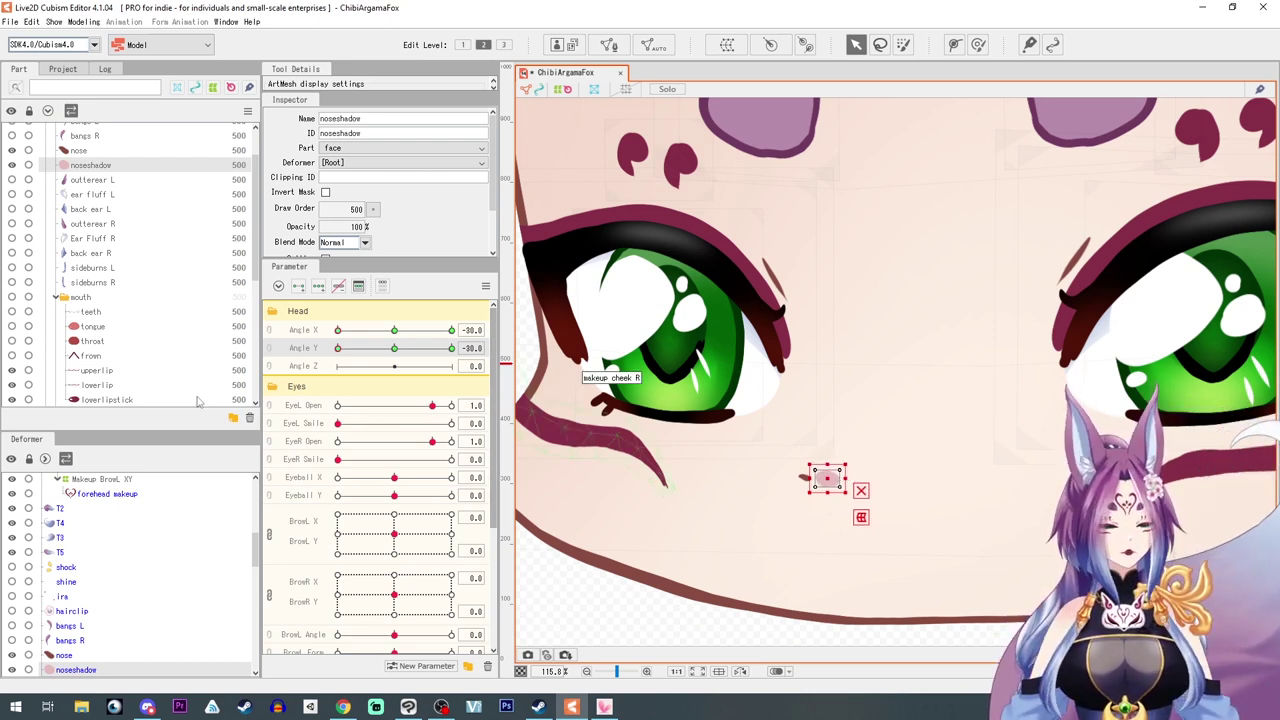
Check the noseshadow against the nose across head Angle X and return to the corner where both angles are -30.0
{"action": "mouse_move", "coordinate": [336, 350]}
{"action": "left_mouse_down"}
{"action": "mouse_move", "coordinate": [452, 330]}
{"action": "mouse_move", "coordinate": [452, 348]}
{"action": "mouse_move", "coordinate": [338, 348]}
{"action": "left_mouse_up"}
{"action": "scroll", "coordinate": [980, 357], "scroll_direction": "up", "scroll_amount": 3}
{"action": "scroll", "coordinate": [843, 486], "scroll_direction": "down", "scroll_amount": 5}
{"action": "left_click_drag", "start_coordinate": [452, 330], "coordinate": [250, 355]}
{"action": "scroll", "coordinate": [745, 420], "scroll_direction": "up", "scroll_amount": 3}
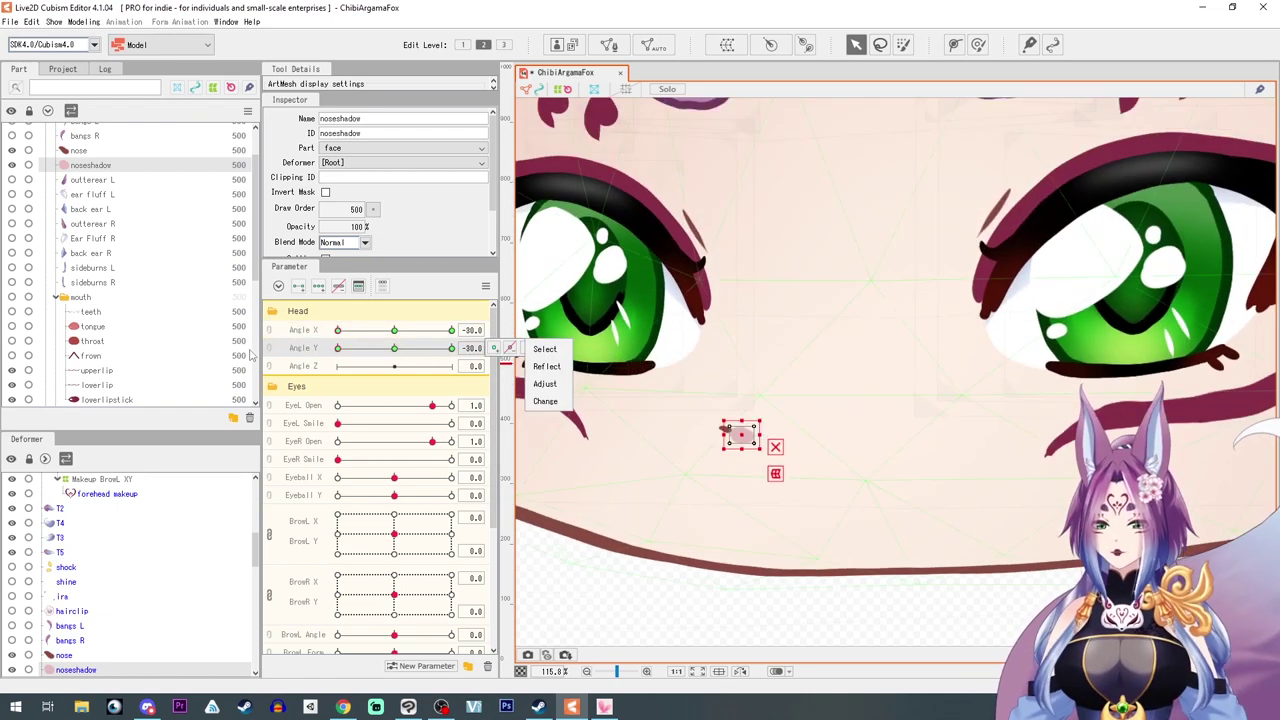
Set the noseshadow's opacity to 60% at Angle X -30.0 for Angle Y -30.0, 0.0 and 30.0
{"action": "left_click_drag", "start_coordinate": [360, 227], "coordinate": [350, 228]}
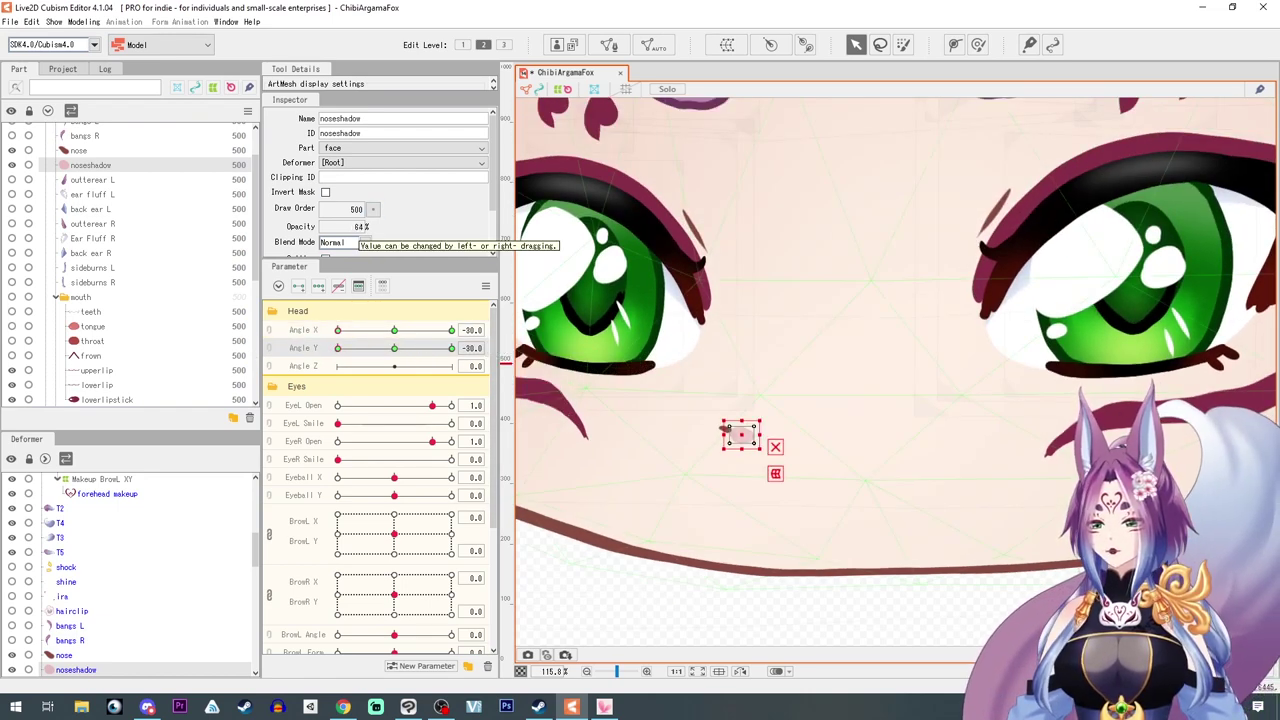
{"action": "left_click", "coordinate": [358, 227]}
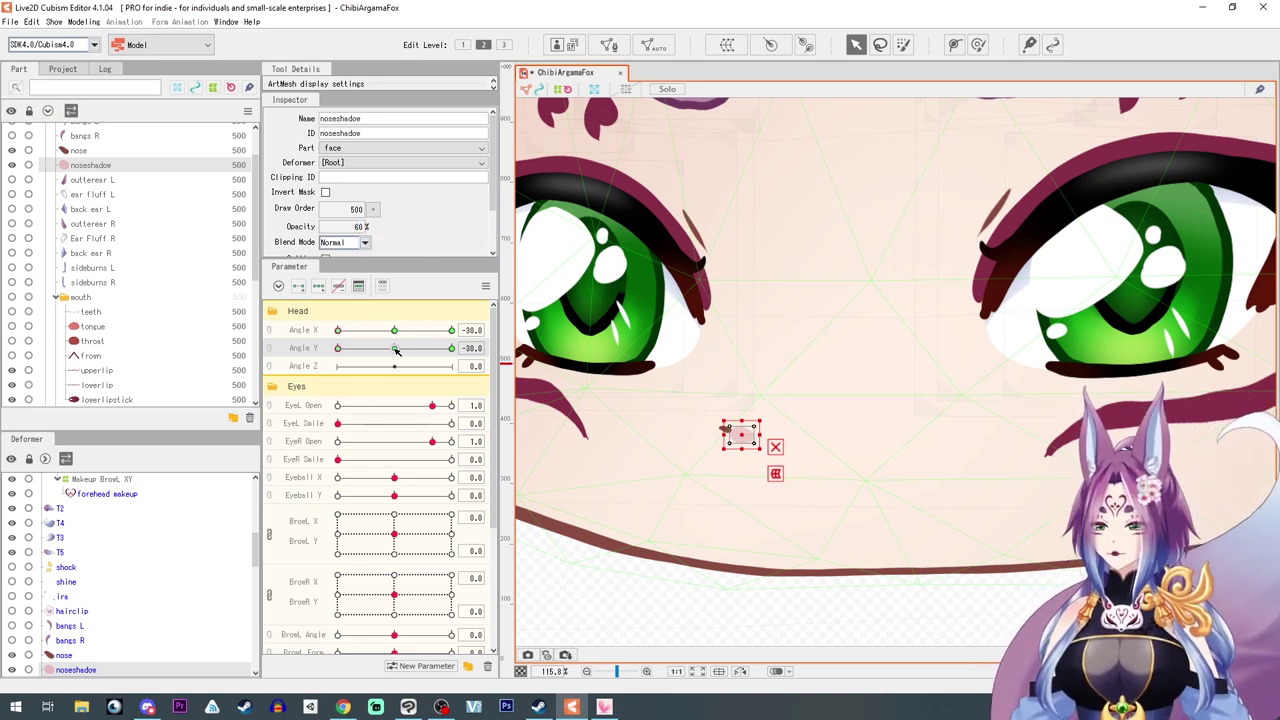
{"action": "left_click", "coordinate": [396, 350]}
{"action": "left_click", "coordinate": [359, 227]}
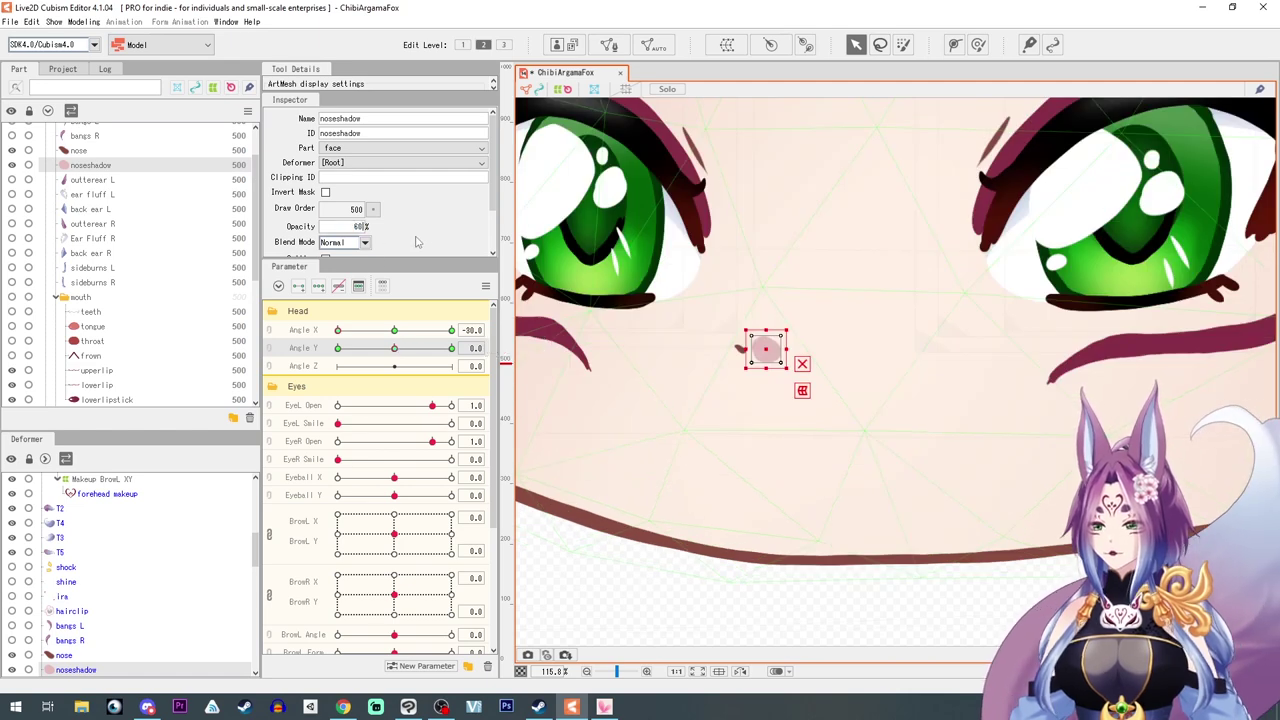
{"action": "left_click", "coordinate": [359, 228]}
{"action": "type", "text": "60"}
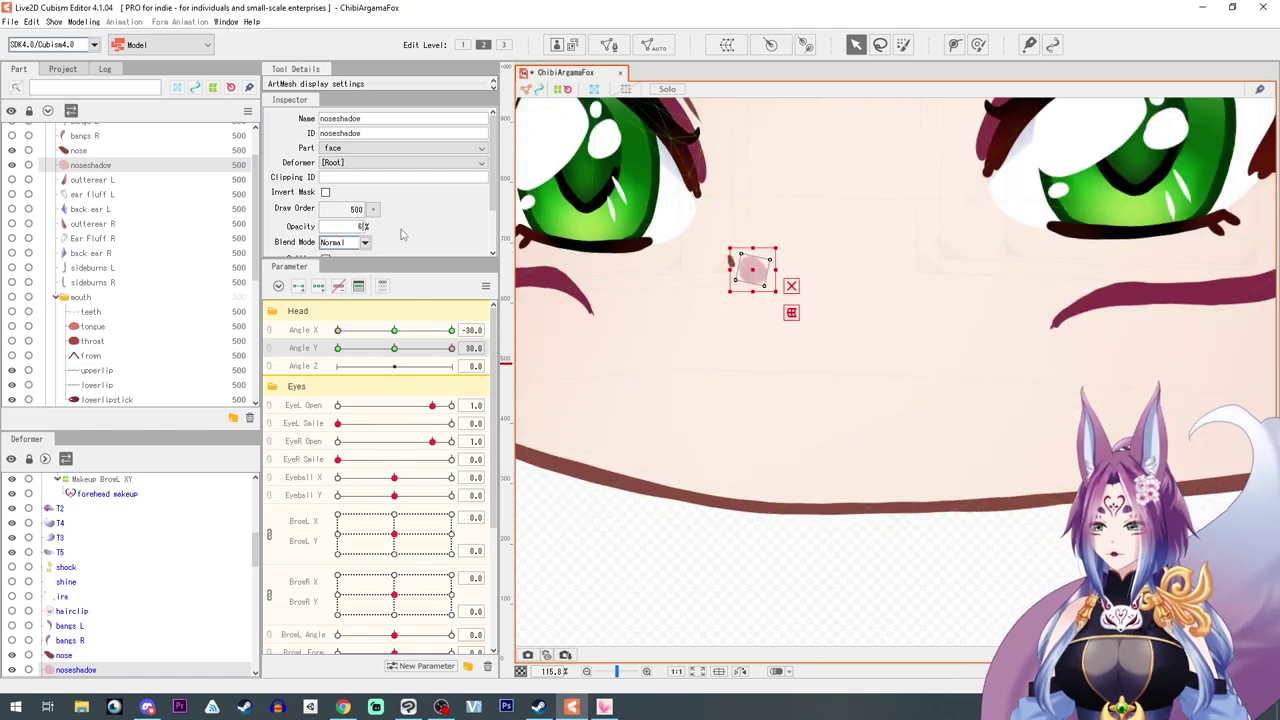
{"action": "key", "text": "Return"}
Set the noseshadow's opacity to 80% at Angle X 0.0 for Angle Y 0.0 and -30.0
{"action": "left_click_drag", "start_coordinate": [450, 348], "coordinate": [375, 345]}
{"action": "left_click", "coordinate": [395, 330]}
{"action": "left_click", "coordinate": [536, 329]}
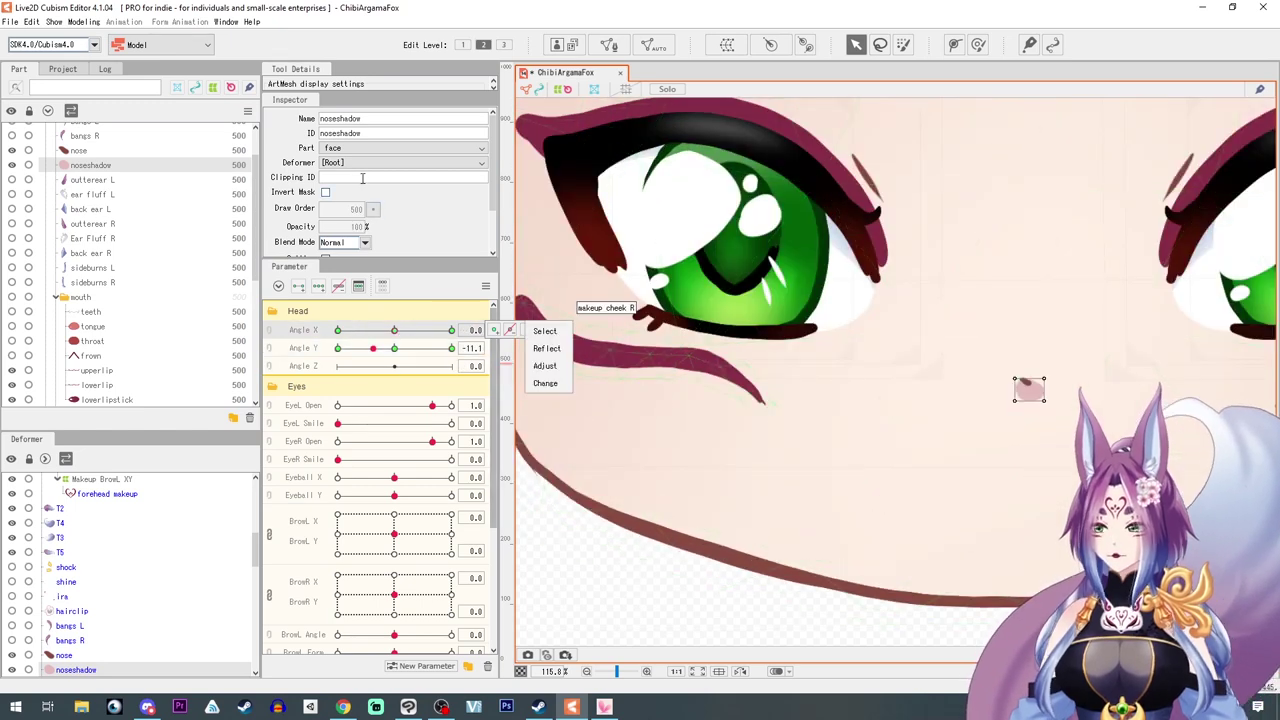
{"action": "left_click", "coordinate": [396, 348]}
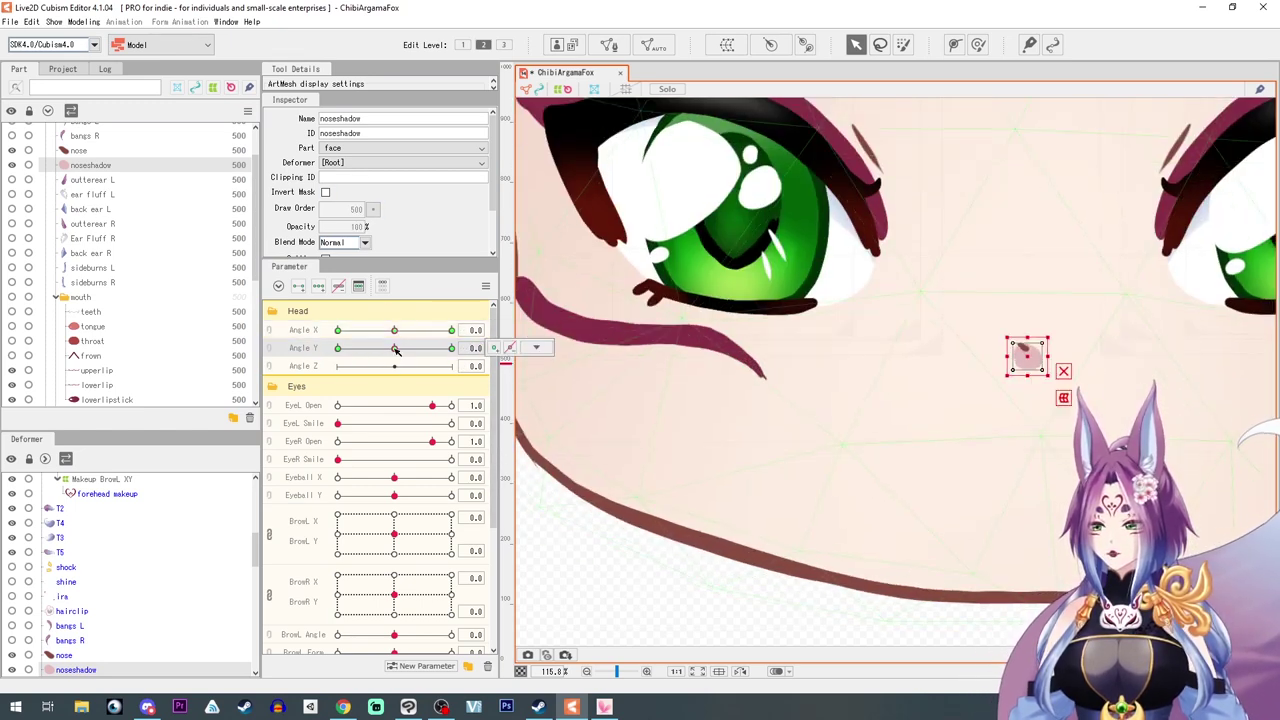
{"action": "double_click", "coordinate": [357, 228]}
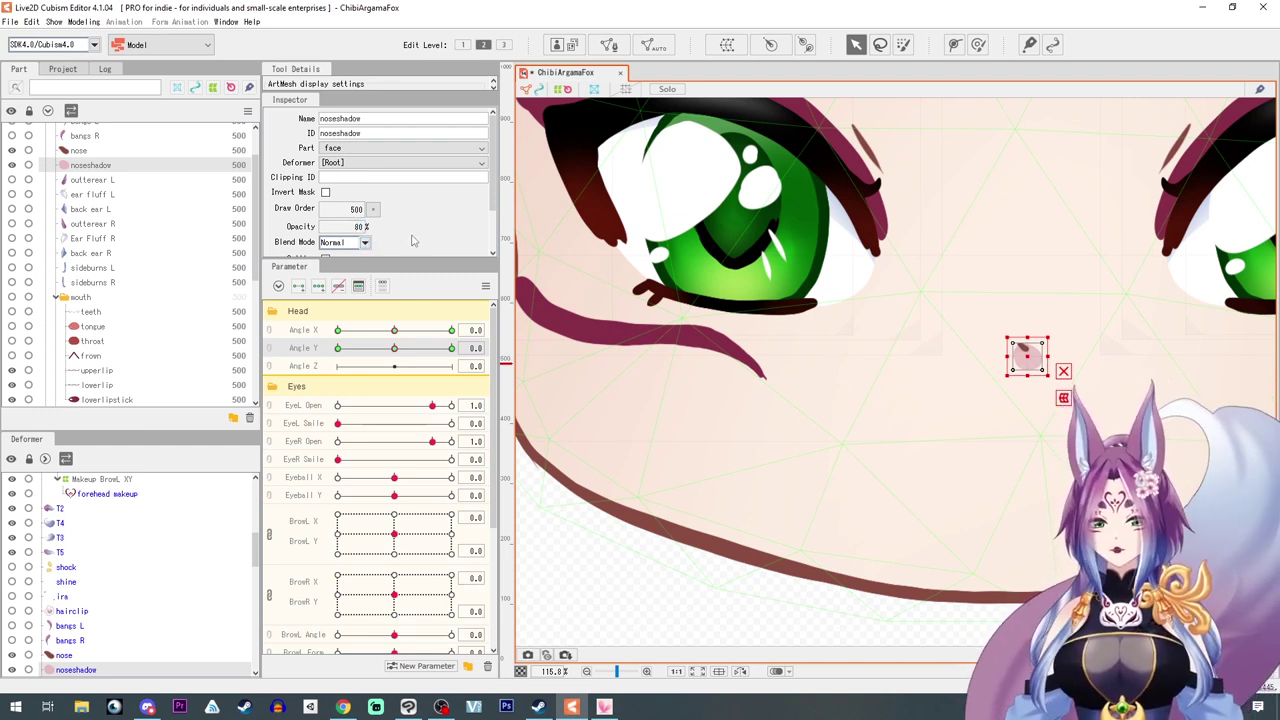
{"action": "left_click_drag", "start_coordinate": [395, 331], "coordinate": [337, 349]}
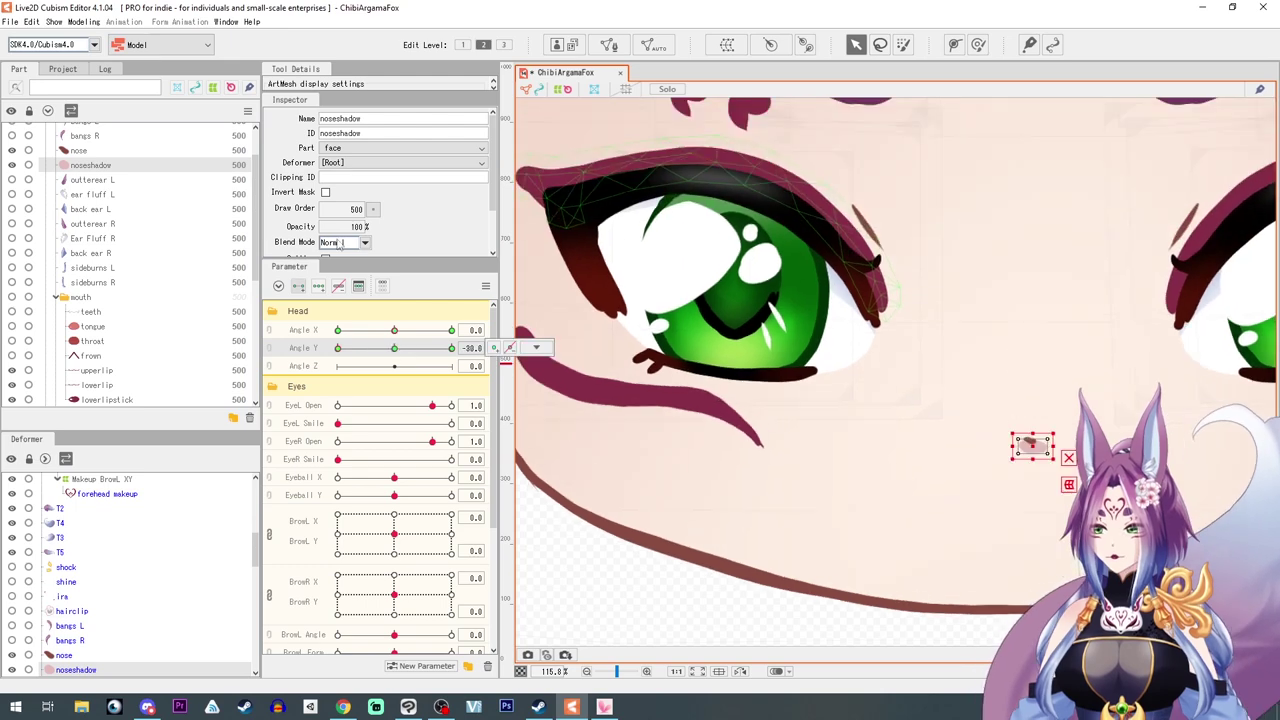
{"action": "double_click", "coordinate": [359, 226]}
Deselect the noseshadow and link head Angle X and Angle Y into one combined two-axis parameter
{"action": "scroll", "coordinate": [926, 472], "scroll_direction": "down", "scroll_amount": 4}
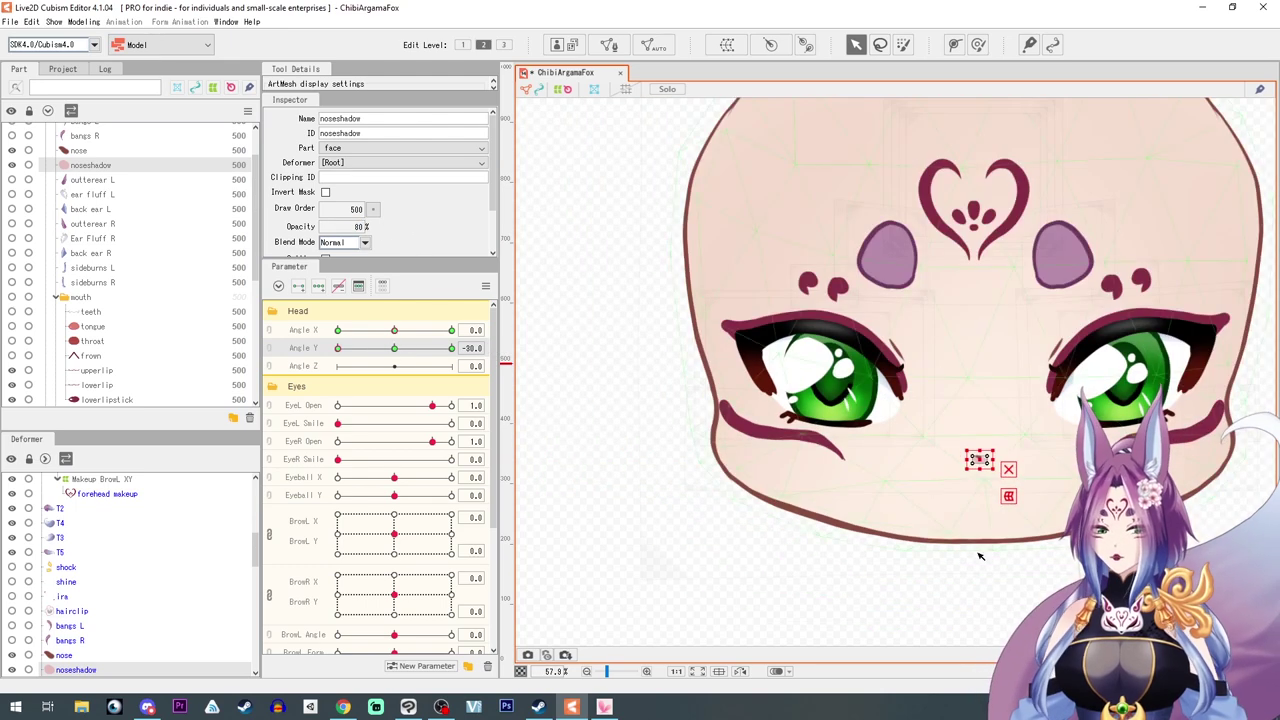
{"action": "left_click", "coordinate": [777, 534]}
{"action": "left_click", "coordinate": [270, 337]}
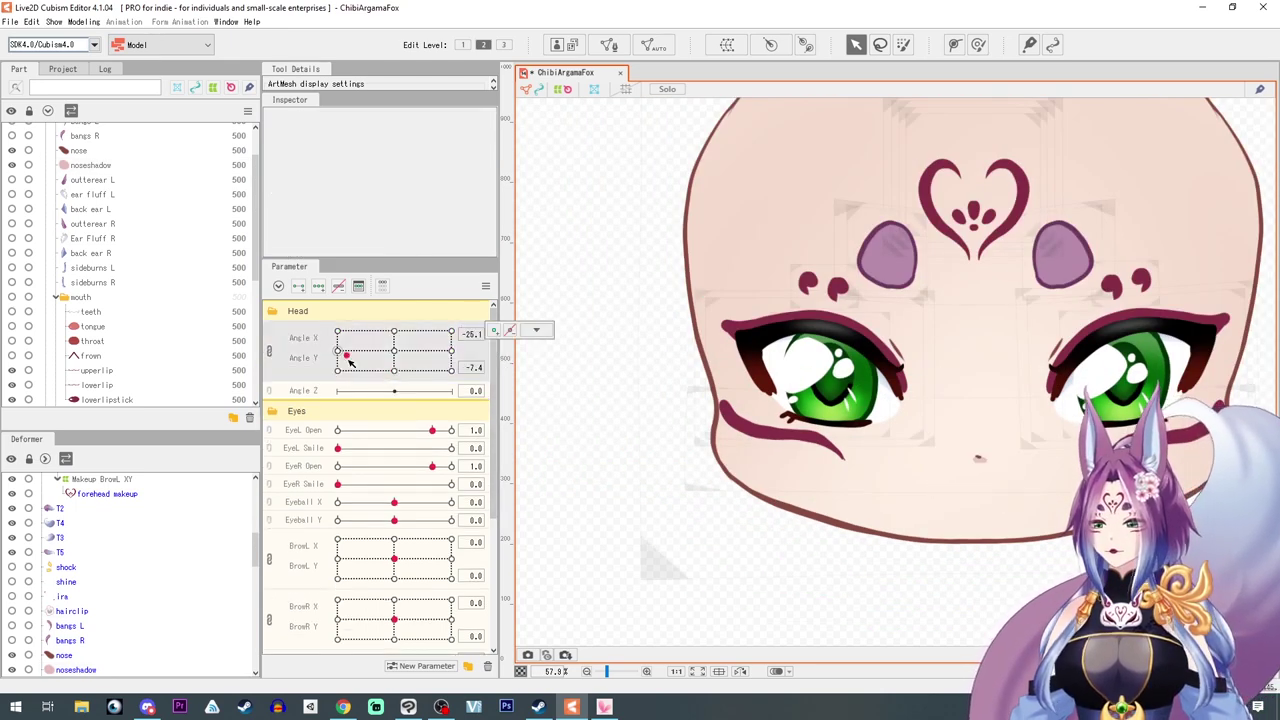
Check the face at the corner poses of the combined Angle X/Y control and return both angles to 0.0
{"action": "mouse_move", "coordinate": [305, 321]}
{"action": "left_mouse_down"}
{"action": "mouse_move", "coordinate": [308, 382]}
{"action": "mouse_move", "coordinate": [397, 311]}
{"action": "mouse_move", "coordinate": [420, 397]}
{"action": "mouse_move", "coordinate": [297, 335]}
{"action": "left_mouse_up"}
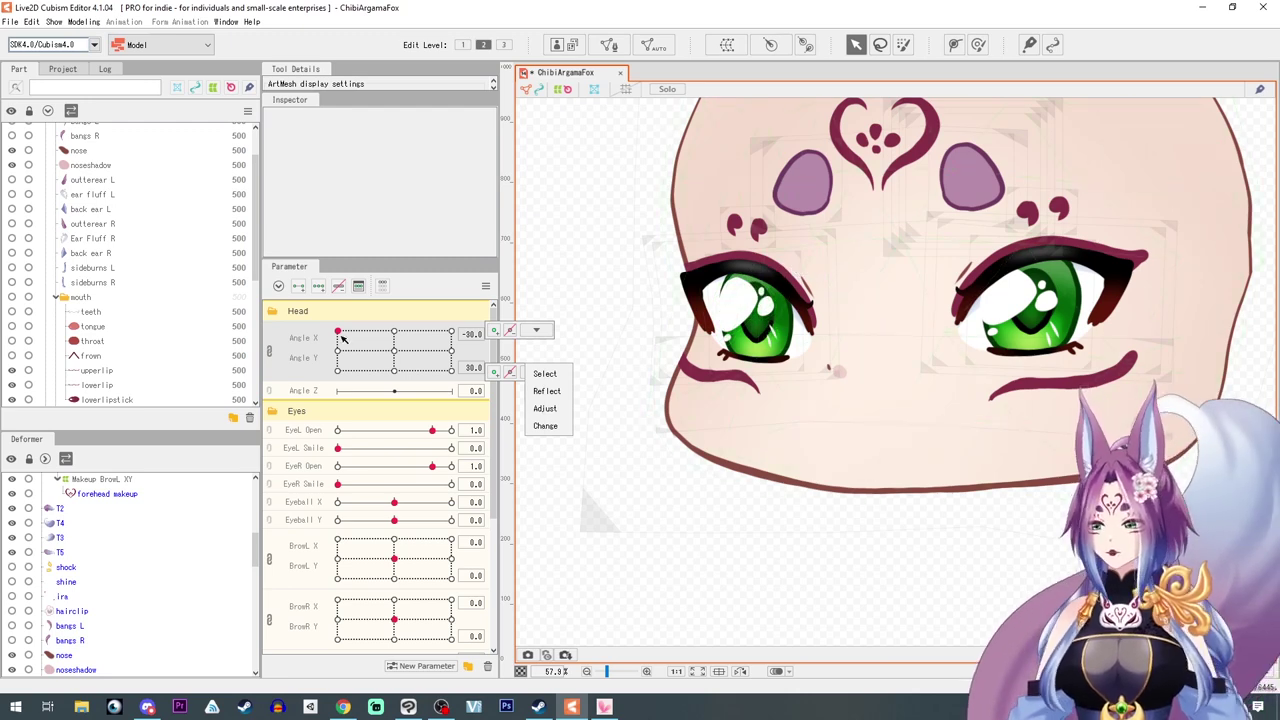
{"action": "mouse_move", "coordinate": [341, 337]}
{"action": "left_mouse_down"}
{"action": "mouse_move", "coordinate": [338, 367]}
{"action": "mouse_move", "coordinate": [335, 326]}
{"action": "left_mouse_up"}
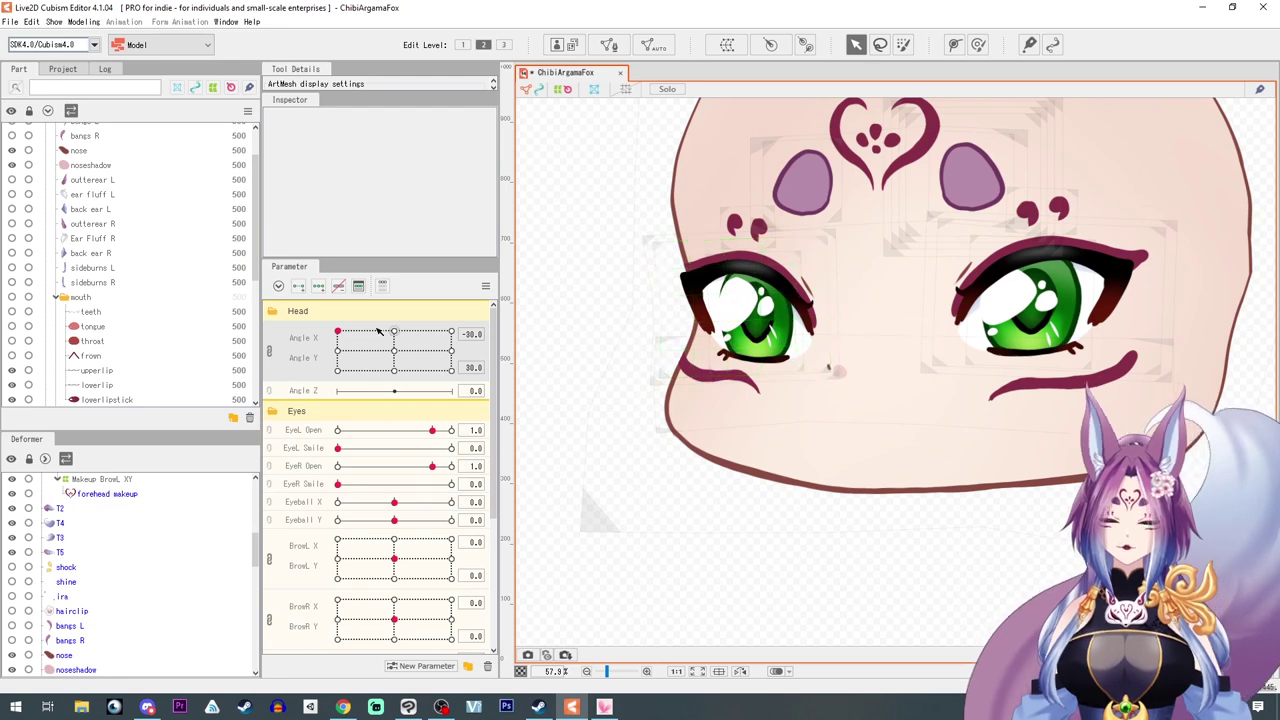
{"action": "left_click_drag", "start_coordinate": [378, 332], "coordinate": [596, 409]}
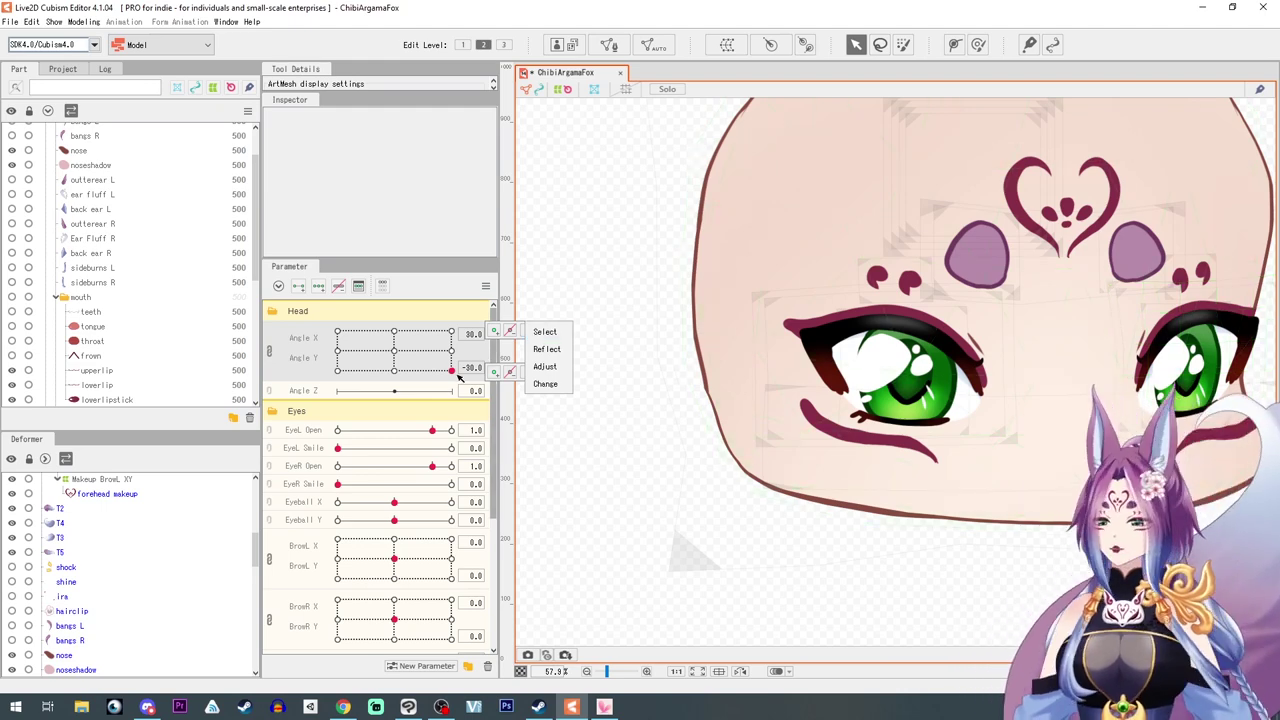
{"action": "left_click", "coordinate": [394, 351]}
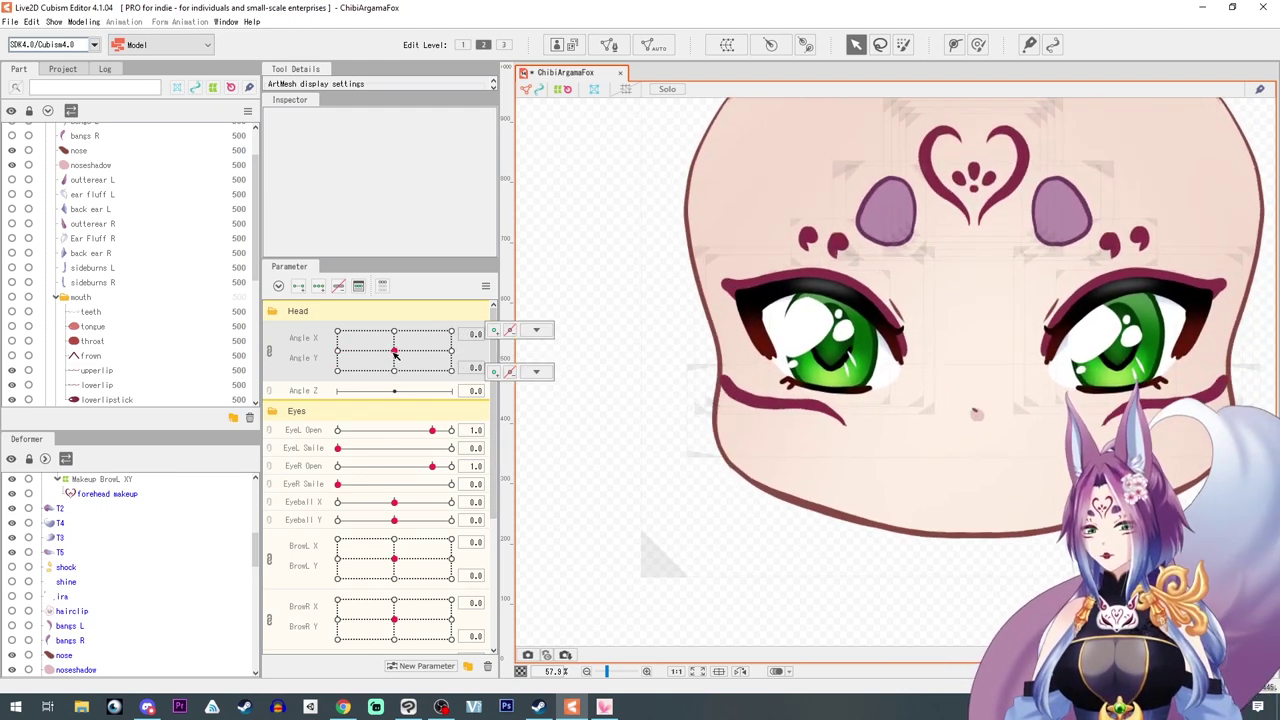
{"action": "mouse_move", "coordinate": [394, 351]}
{"action": "left_mouse_down"}
{"action": "mouse_move", "coordinate": [403, 312]}
{"action": "mouse_move", "coordinate": [346, 337]}
{"action": "mouse_move", "coordinate": [394, 350]}
{"action": "left_mouse_up"}
Open the Physics/Scene Blending settings and play the Random Pose scene to preview the face's movement
{"action": "scroll", "coordinate": [623, 478], "scroll_direction": "down", "scroll_amount": 2}
{"action": "scroll", "coordinate": [660, 478], "scroll_direction": "up", "scroll_amount": 1}
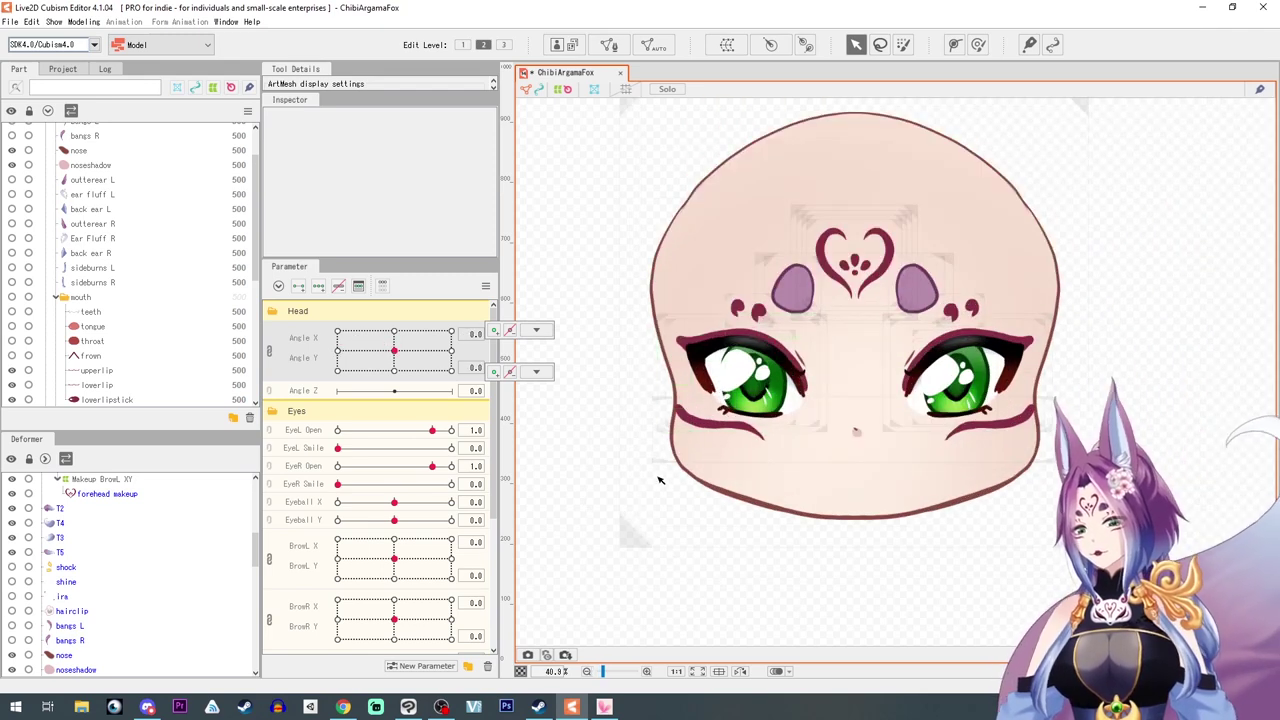
{"action": "left_click", "coordinate": [84, 21]}
{"action": "left_click", "coordinate": [140, 277]}
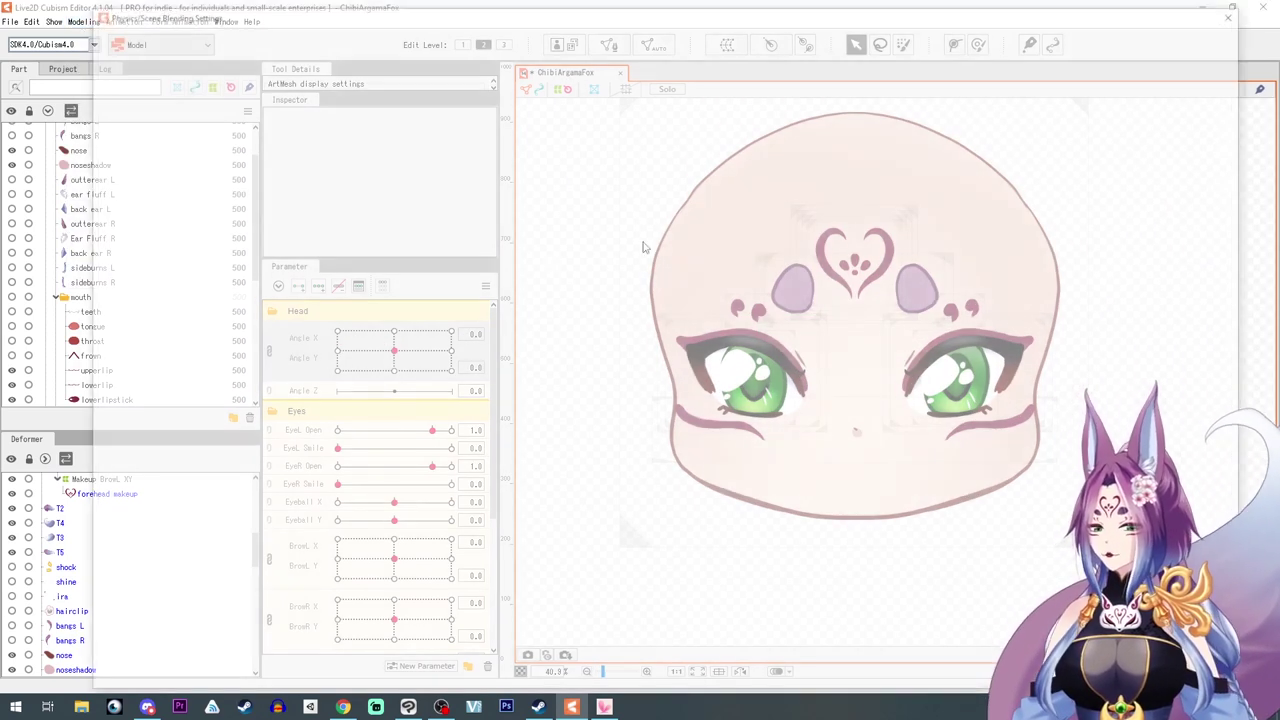
{"action": "left_click", "coordinate": [690, 56]}
{"action": "left_click", "coordinate": [678, 86]}
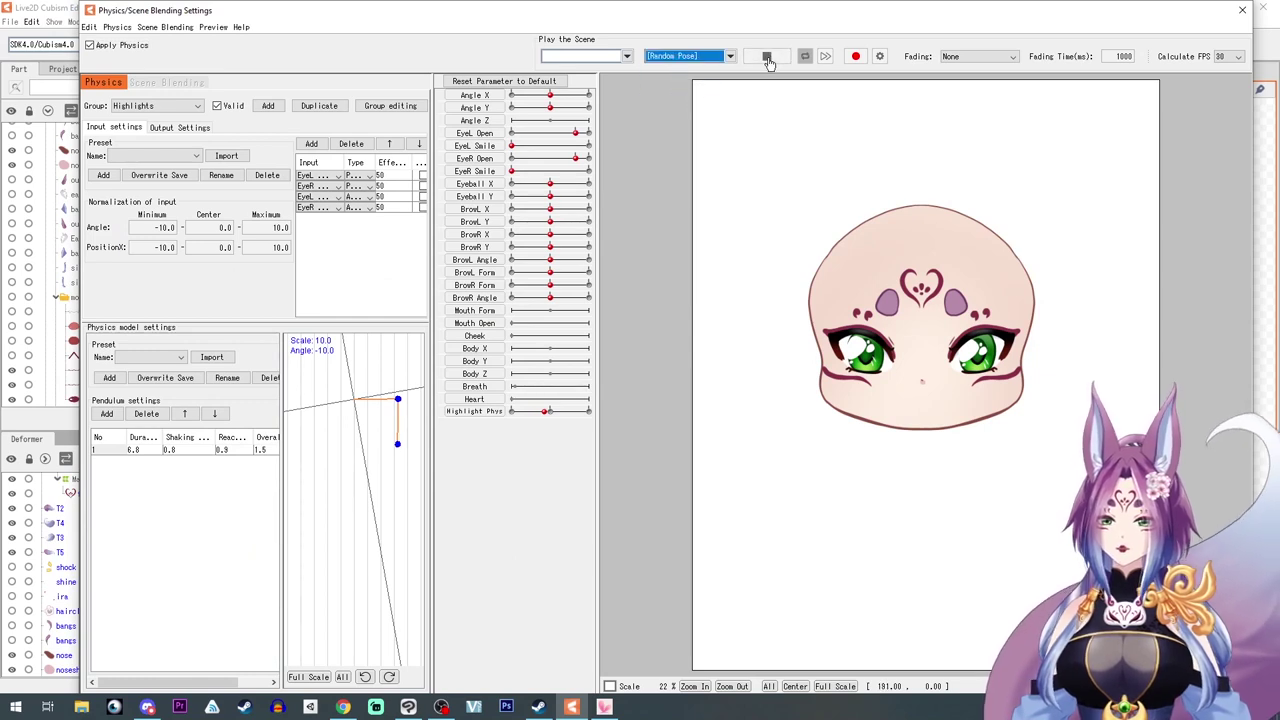
{"action": "left_click", "coordinate": [767, 57]}
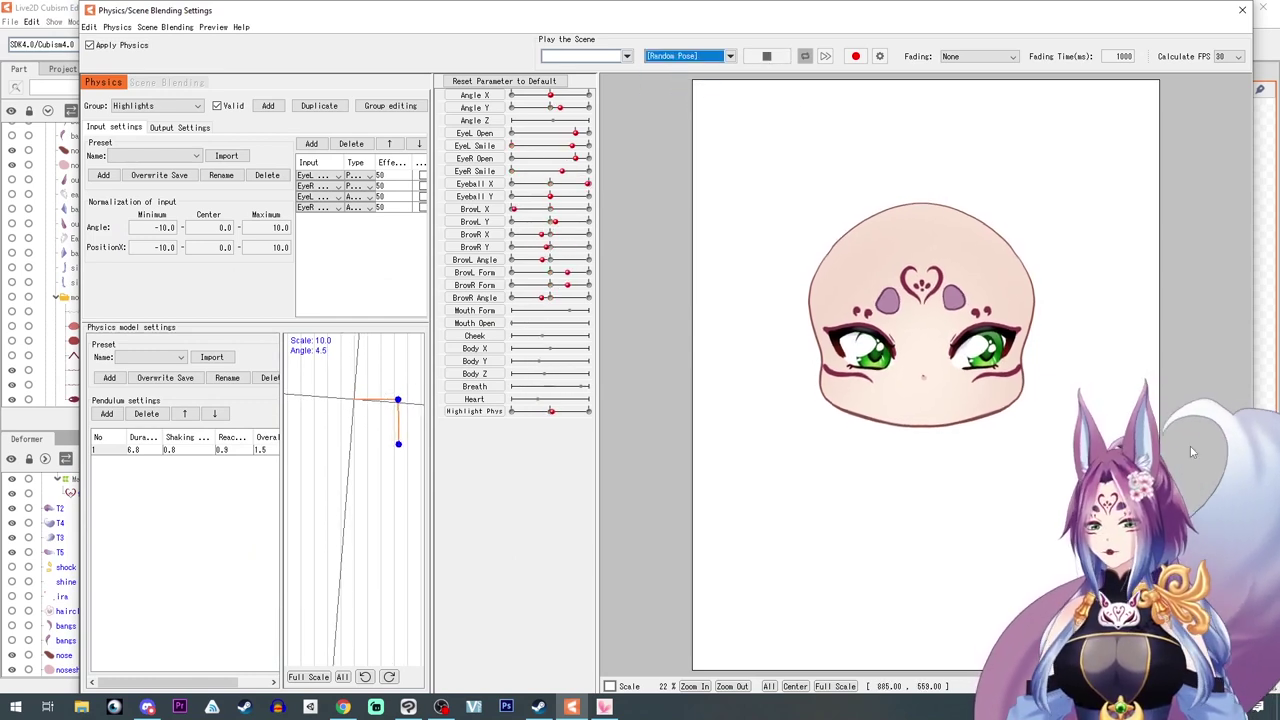